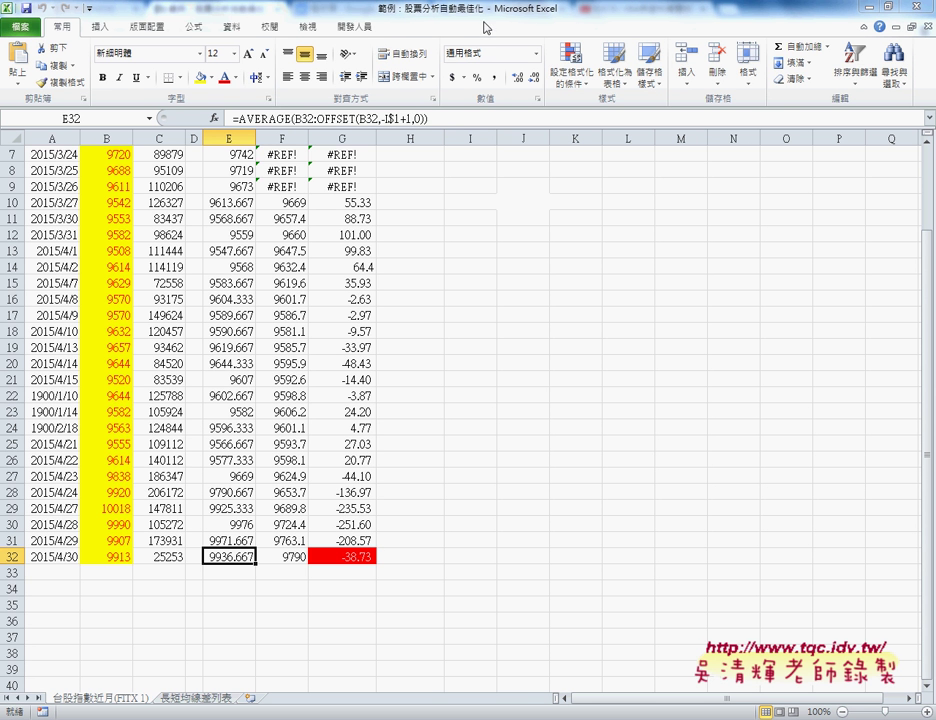
- Compare the price data sheet with the 長短均線差列表 sheet by switching between them
left_click(493, 267)
scroll(493, 270, "up", 2)
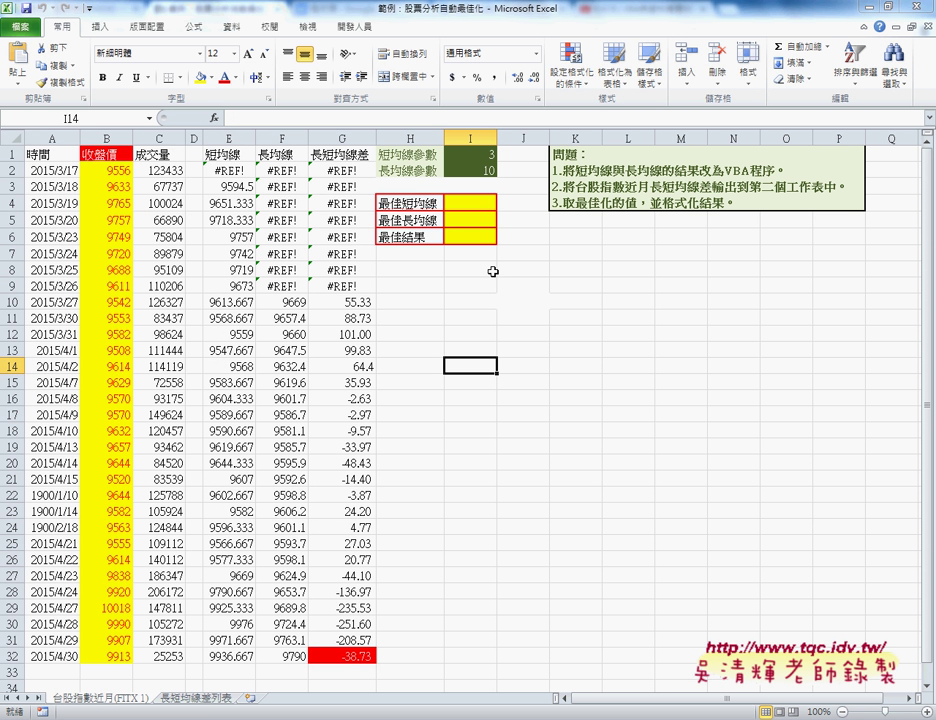
left_click(208, 700)
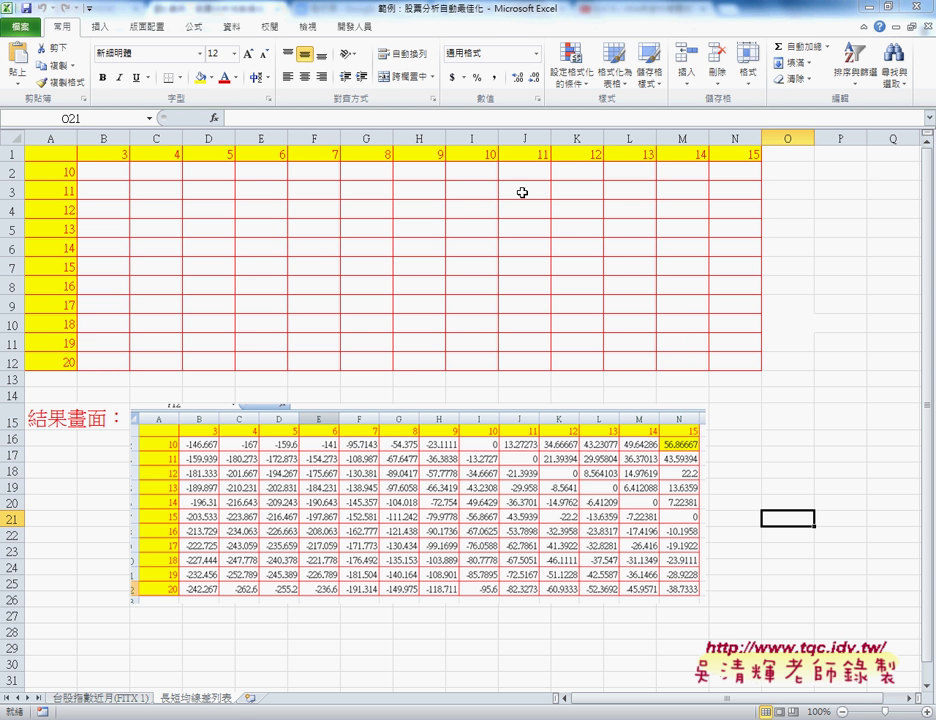
left_click(112, 699)
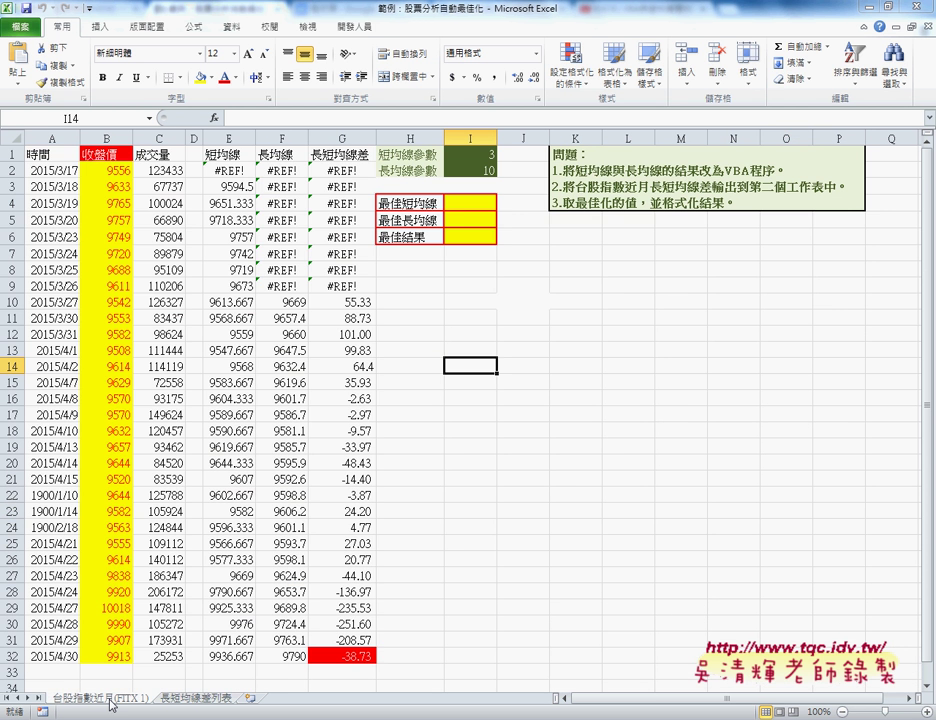
left_click(190, 699)
left_click(121, 702)
left_click(190, 699)
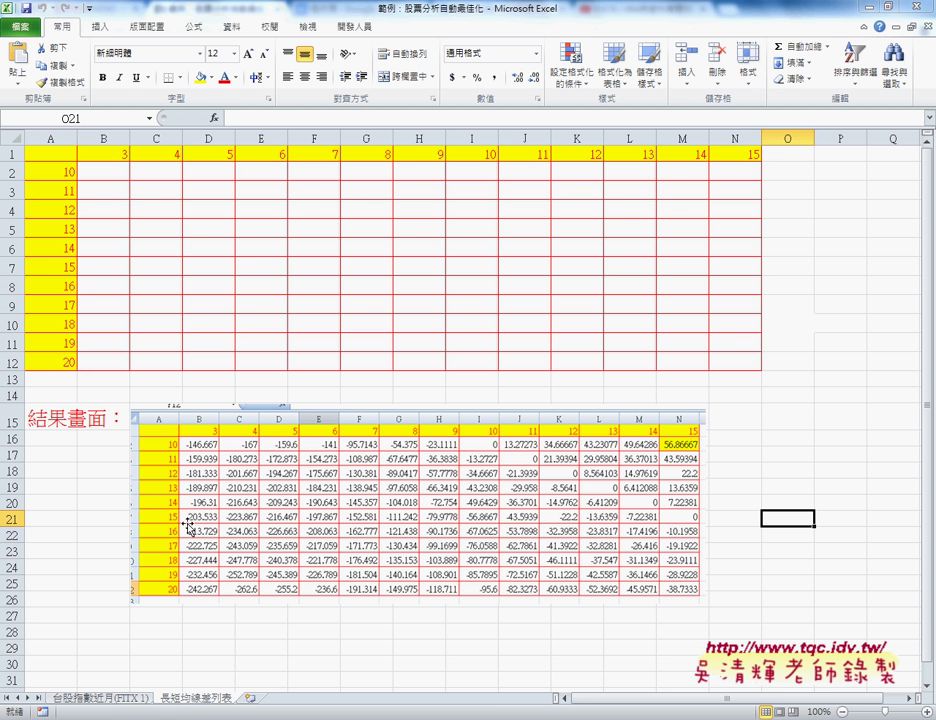
- Check the grid headings (short 3 in B1, long 10 in A2) and first cell B2, then return to the data sheet
left_click(116, 175)
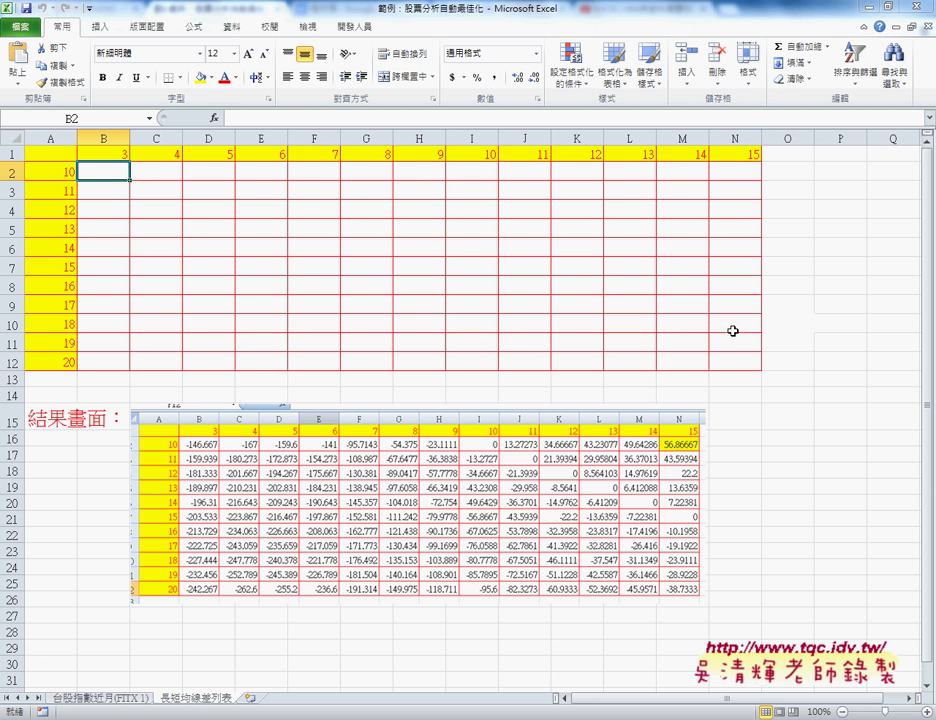
left_click(113, 155)
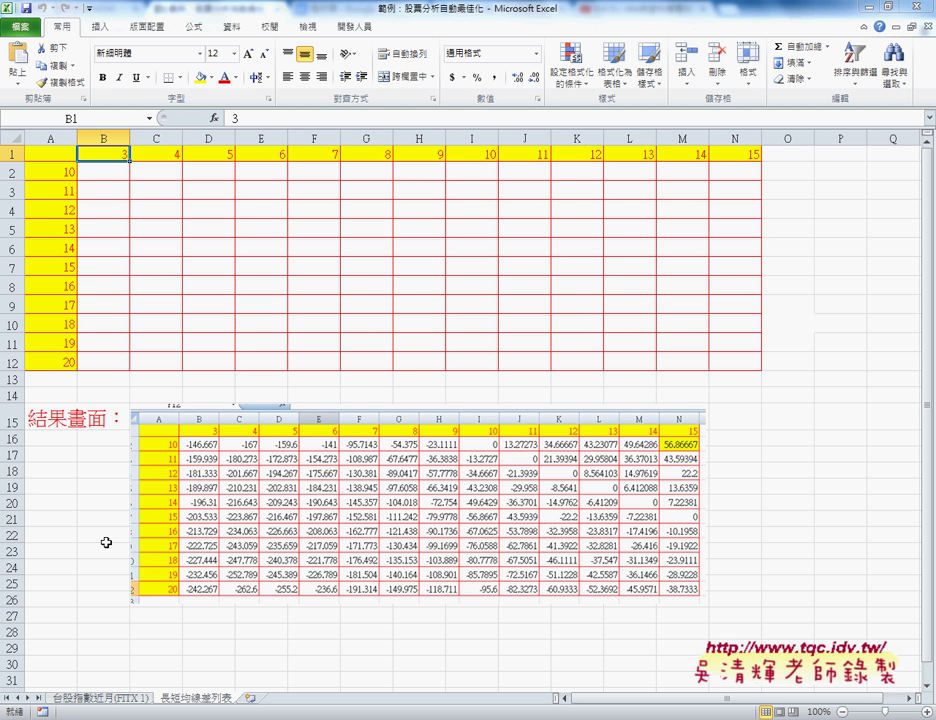
left_click(56, 174)
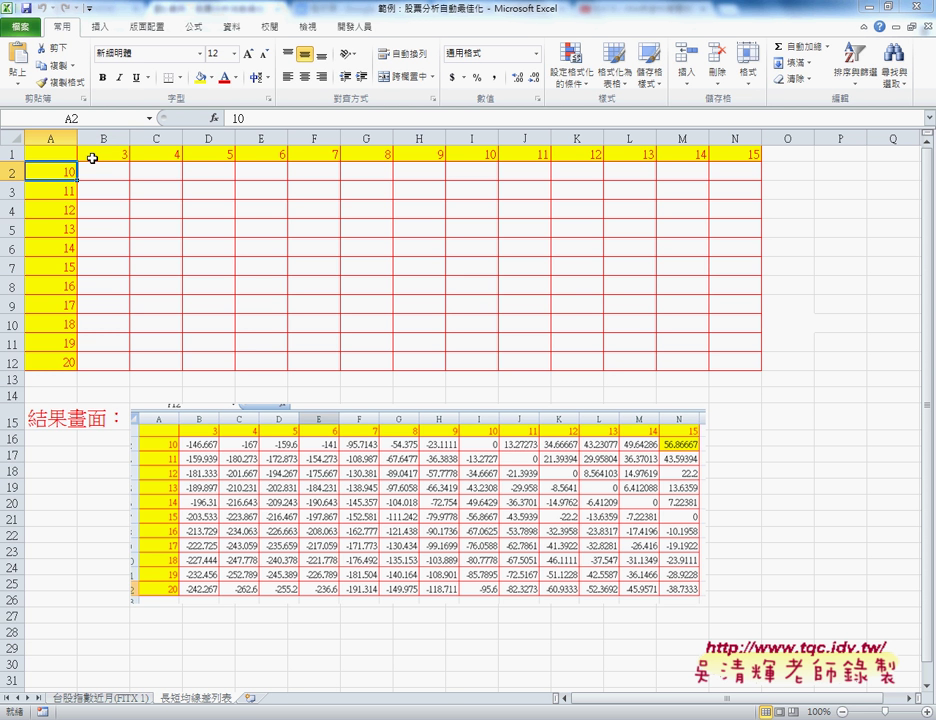
left_click(92, 156)
left_click(68, 175)
left_click(98, 174)
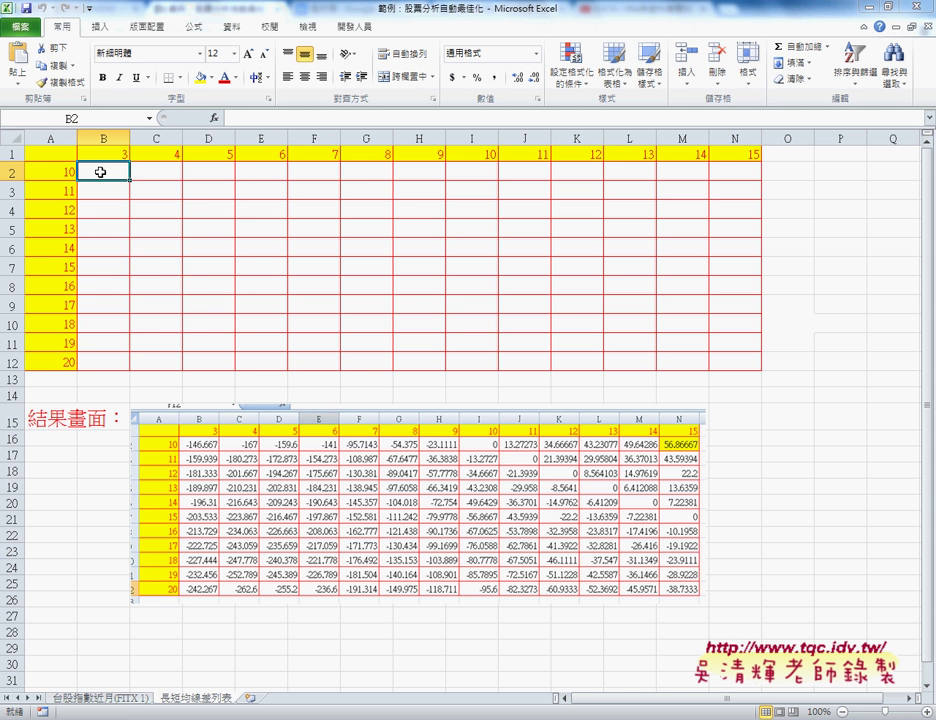
left_click(120, 703)
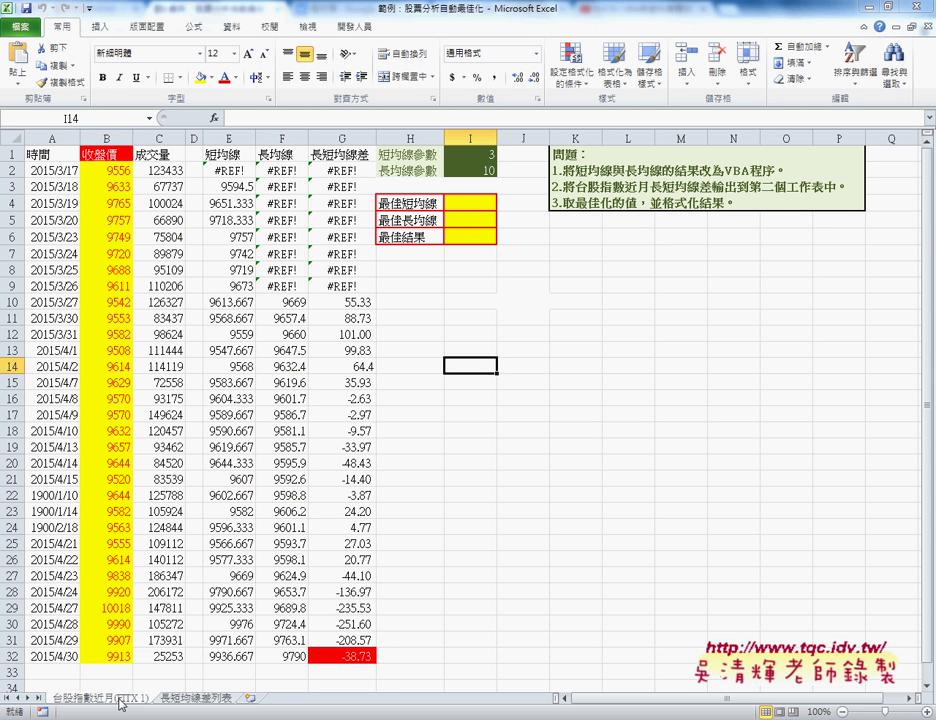
- Select the short-average column E and show E32's AVERAGE formula
left_click(207, 156)
key("ctrl+shift+Down")
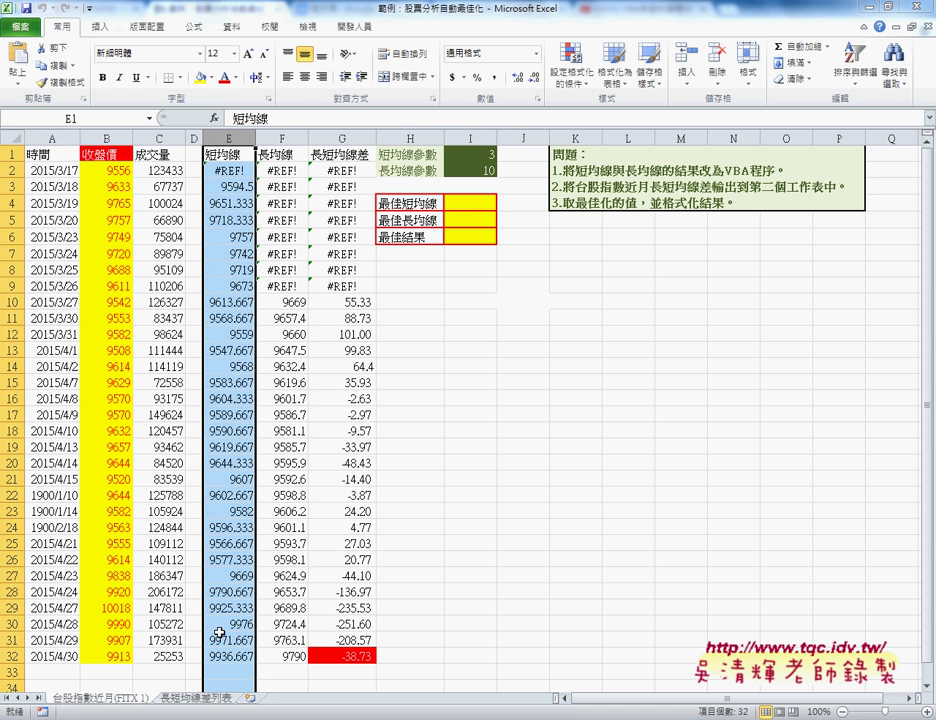
left_click(233, 657)
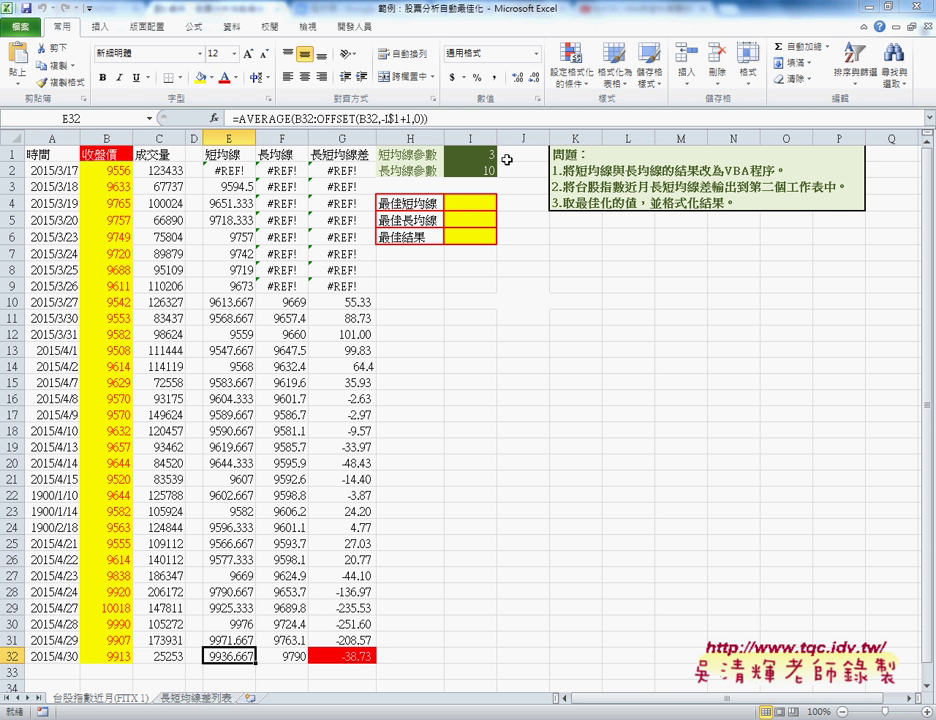
- Circle parameter 3 in I1, box E32's 9936.667, and underline AVERAGE in red
mouse_move(492, 143)
left_mouse_down()
mouse_move(494, 164)
mouse_move(504, 146)
left_mouse_up()
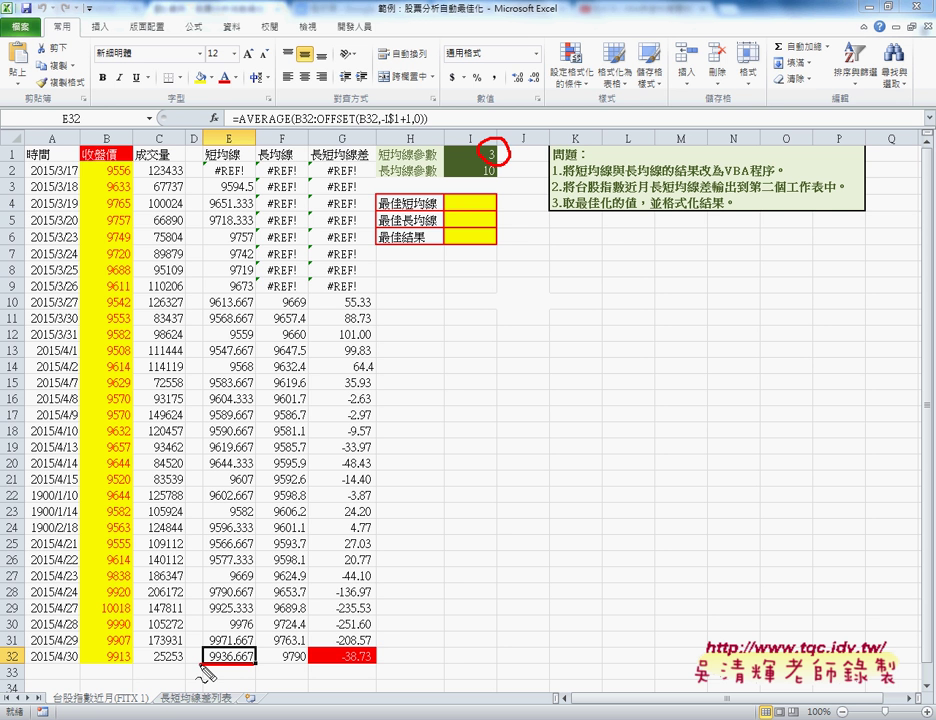
left_click_drag(203, 662, 256, 657)
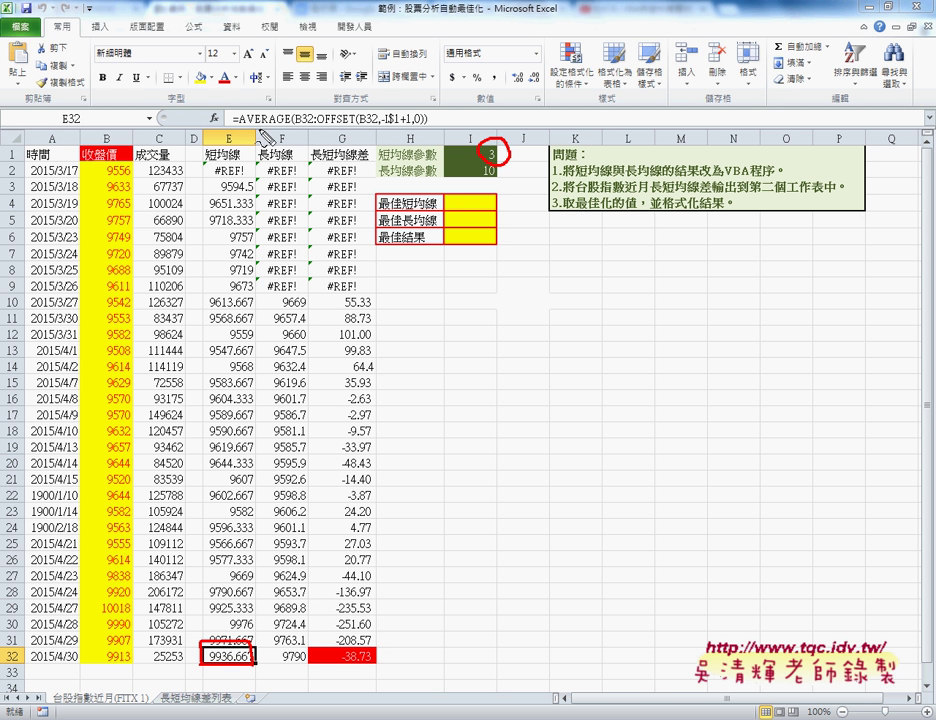
left_click_drag(240, 127, 310, 128)
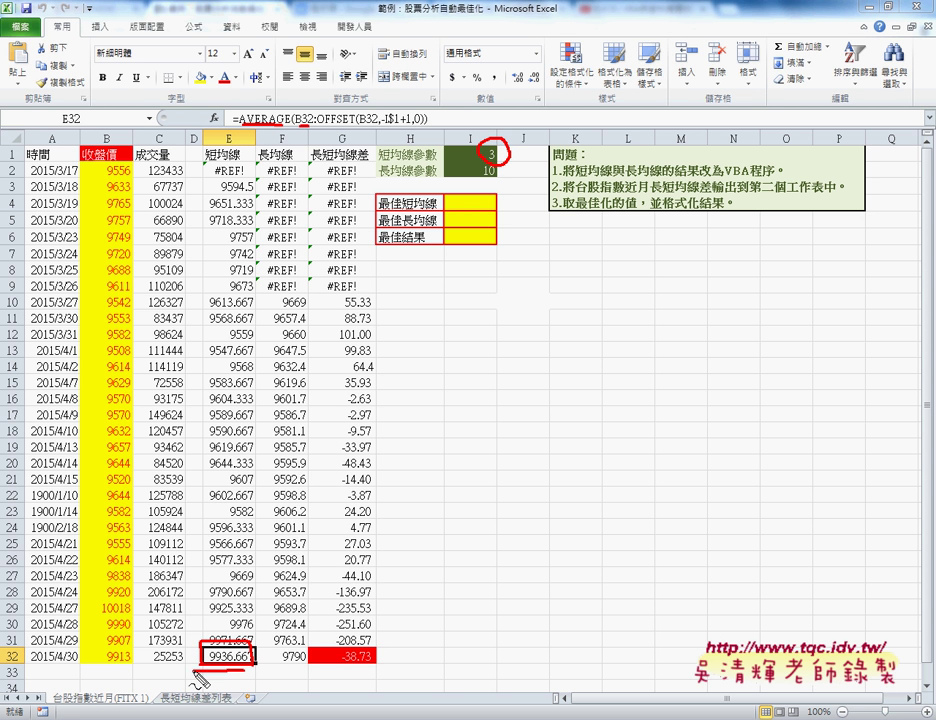
mouse_move(258, 688)
left_mouse_down()
mouse_move(190, 638)
mouse_move(250, 673)
left_mouse_up()
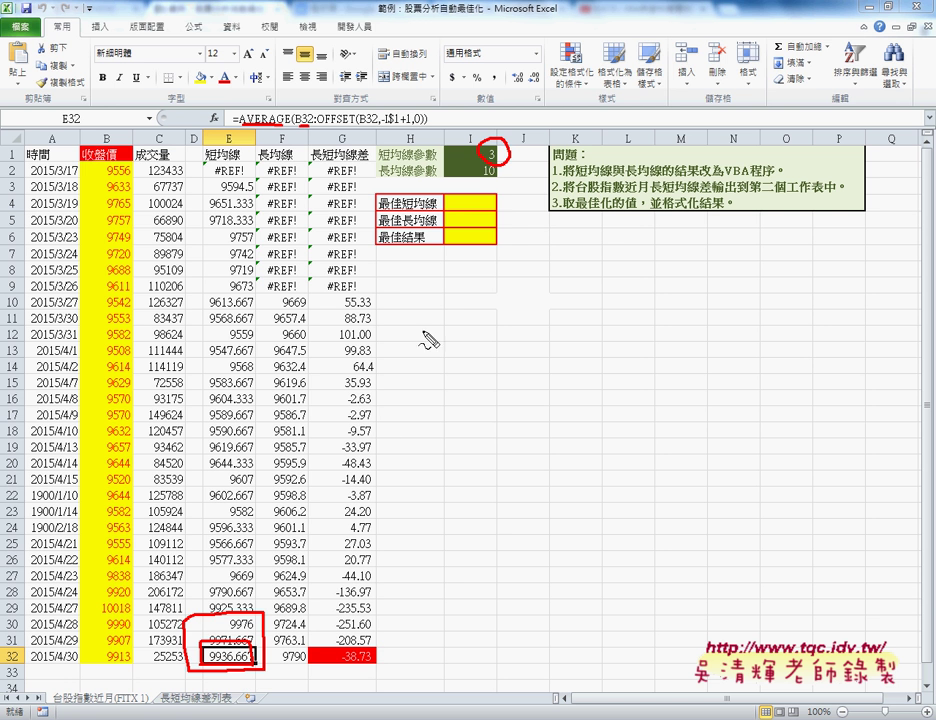
- Circle long parameter 10 in I2, bracket column F's averages, and underline OFFSET and I1 in the formula
left_click_drag(497, 147, 472, 184)
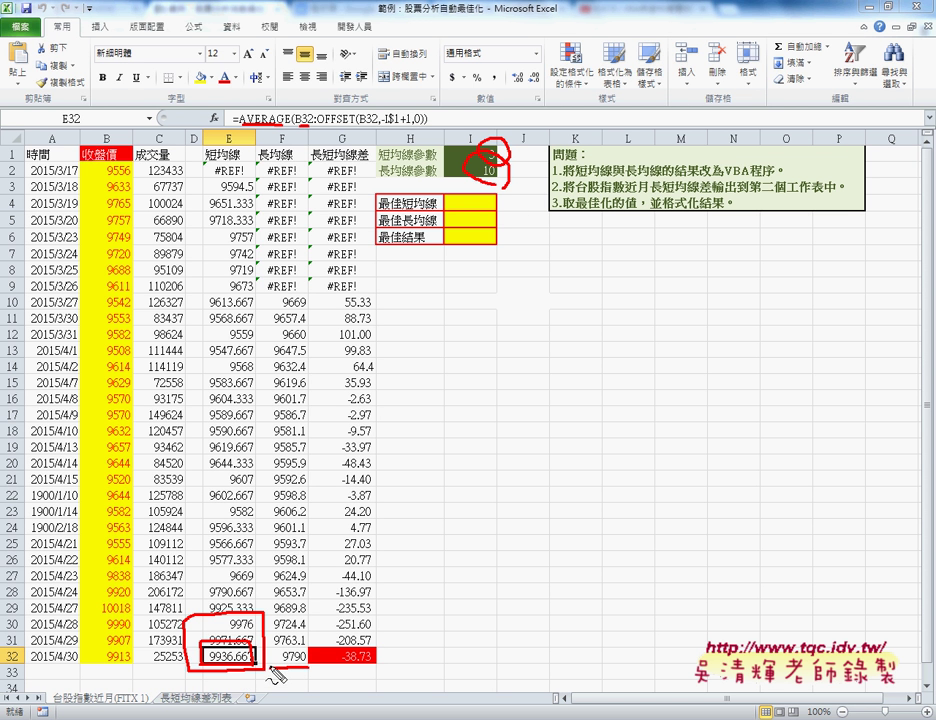
left_click_drag(270, 690, 268, 548)
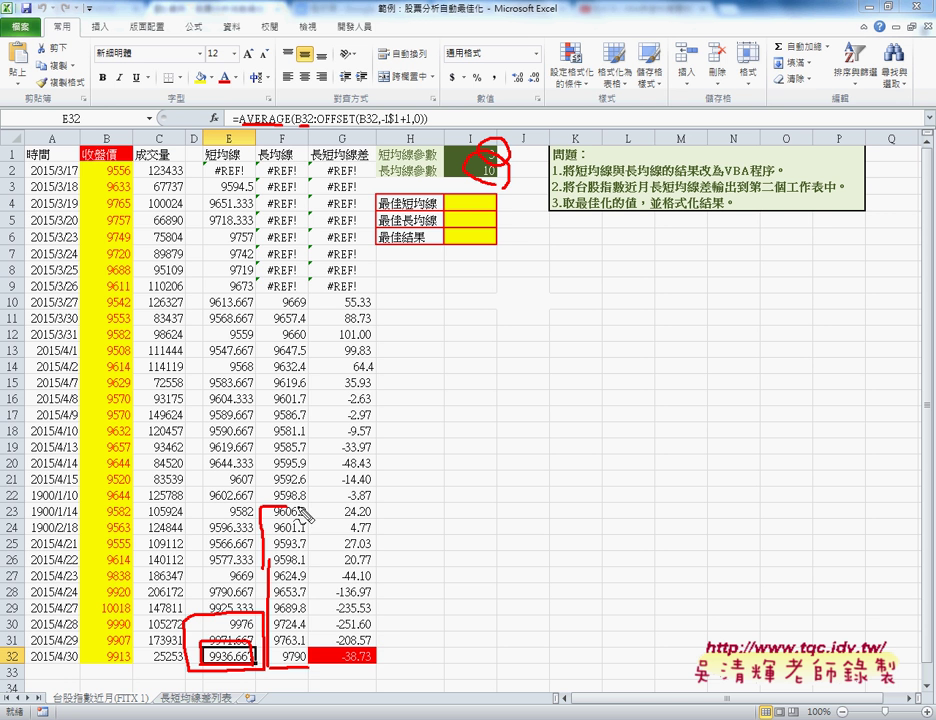
left_click_drag(265, 560, 300, 640)
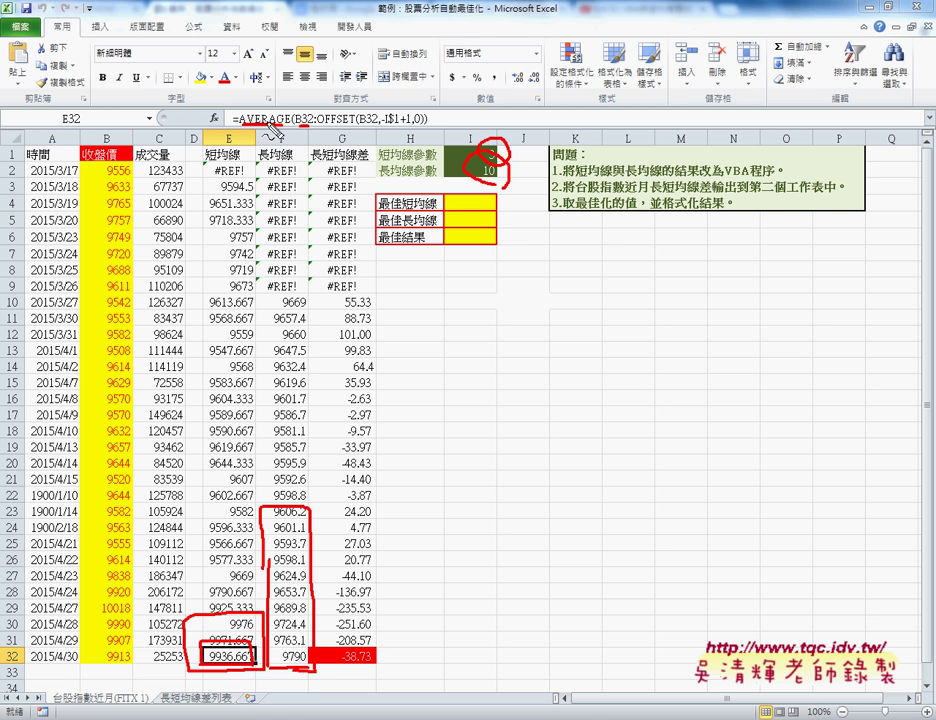
left_click_drag(326, 127, 352, 127)
left_click_drag(382, 127, 393, 127)
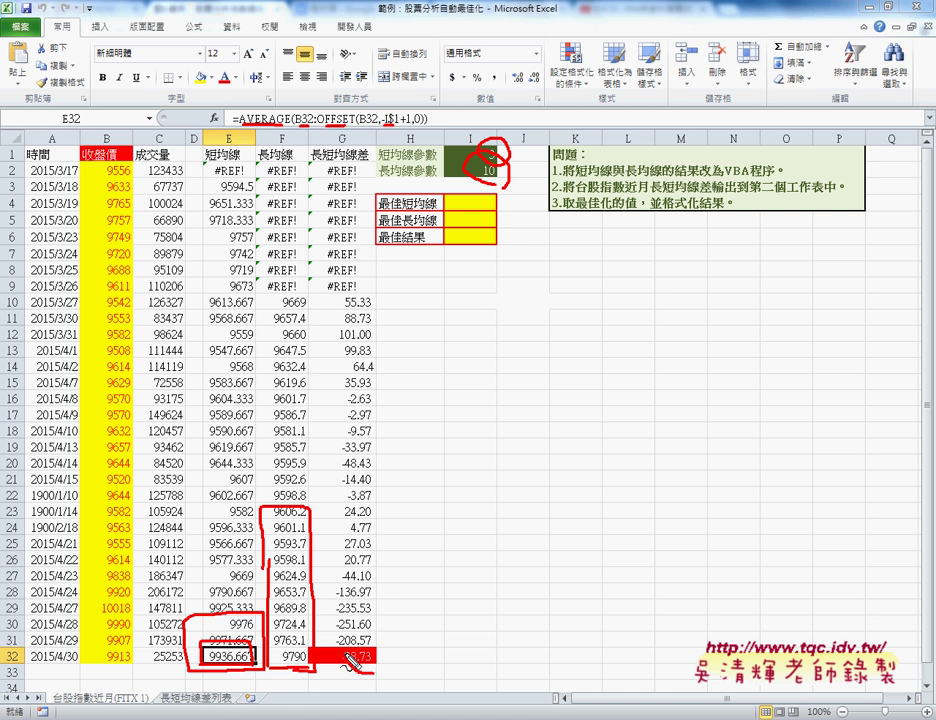
- Circle -38.73 in G32 and the 長短均線差列表 tab, then erase all red marks
left_click_drag(357, 636, 386, 668)
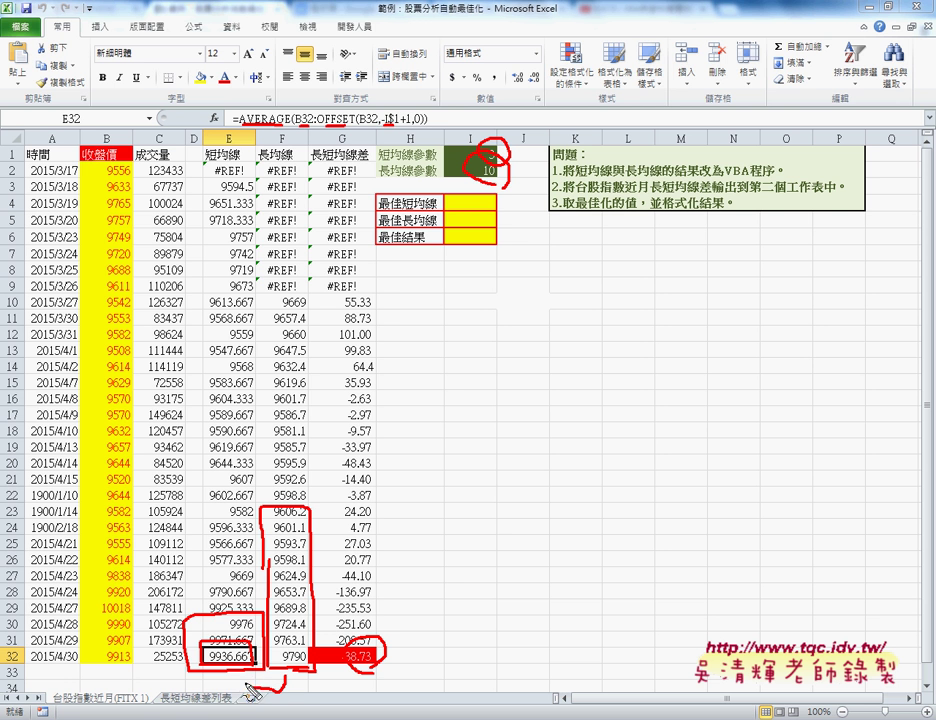
mouse_move(225, 615)
left_mouse_down()
mouse_move(372, 628)
mouse_move(393, 605)
left_mouse_up()
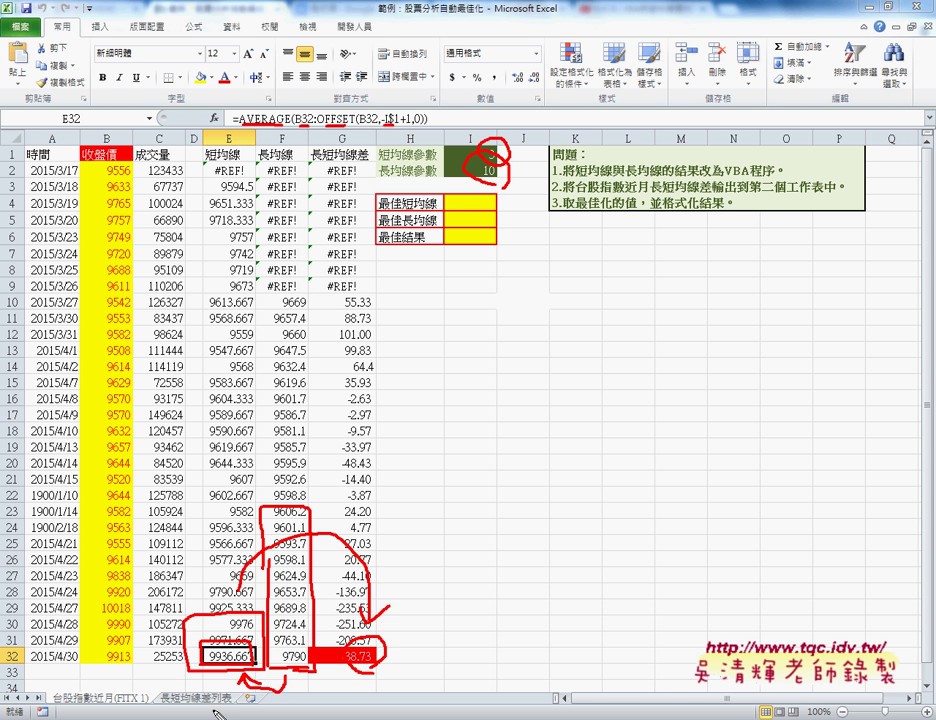
left_click_drag(262, 693, 228, 708)
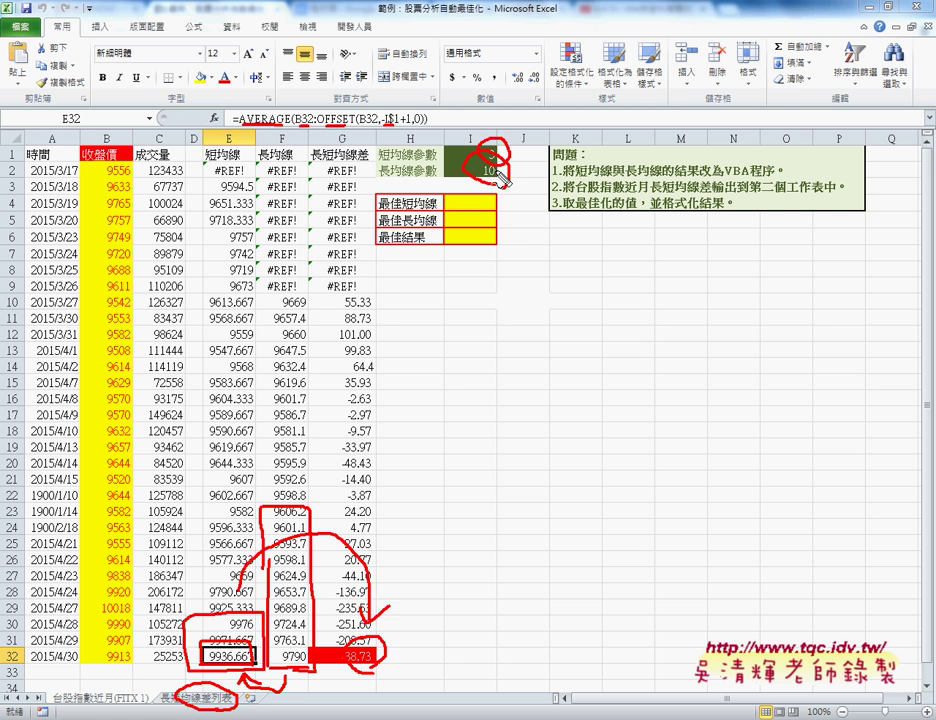
left_click_drag(500, 176, 499, 151)
key("Escape")
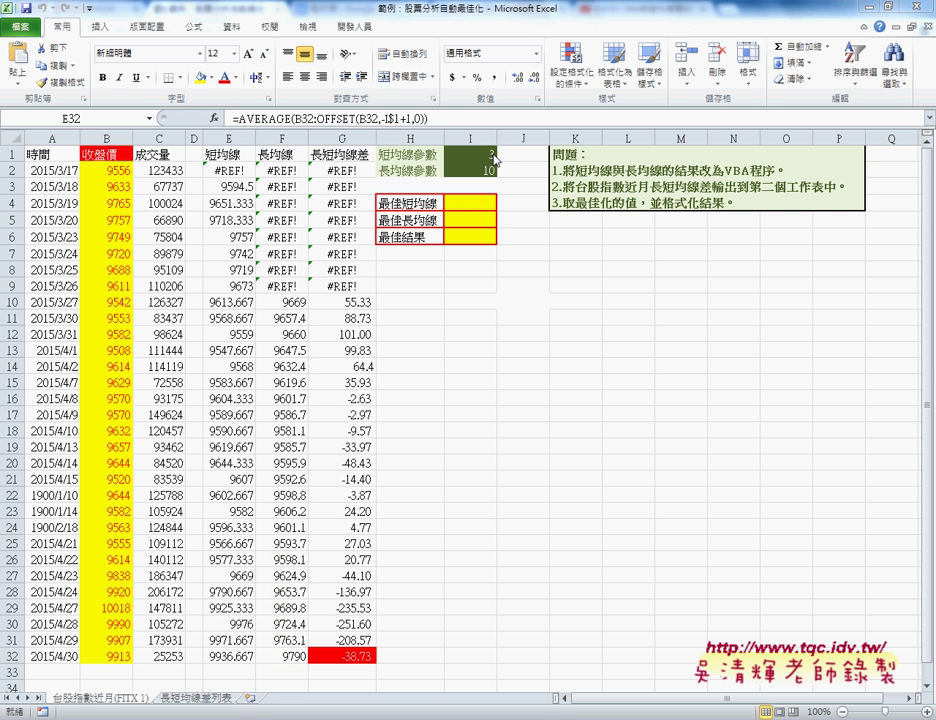
- On the 長短均線差列表 sheet, check headings 3, 10, 11, 12 and select the empty grid B2:N12
left_click(484, 154)
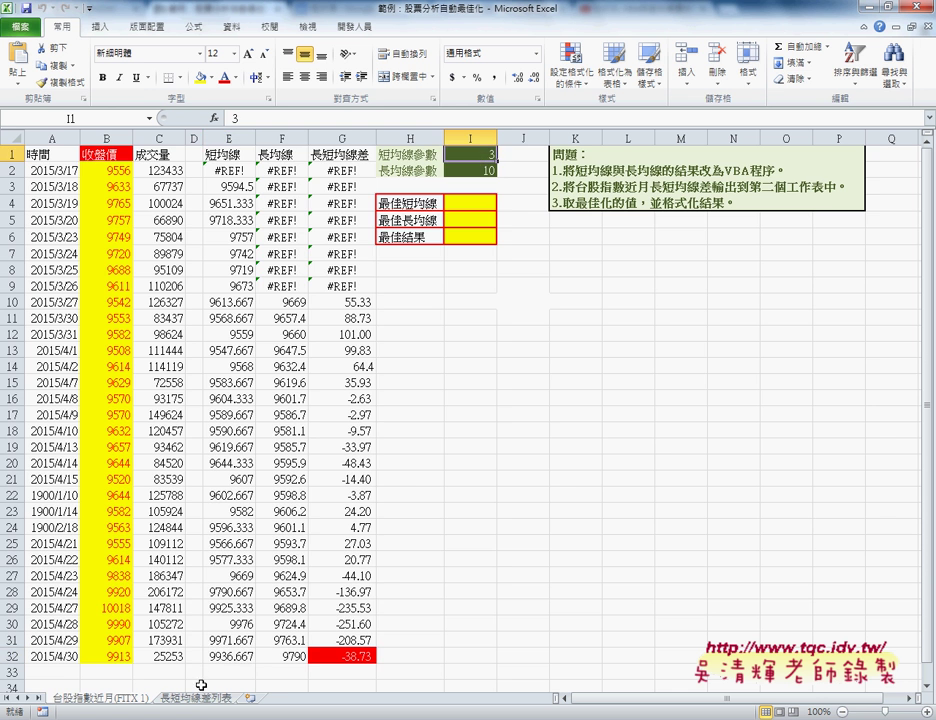
left_click(197, 700)
left_click(66, 170)
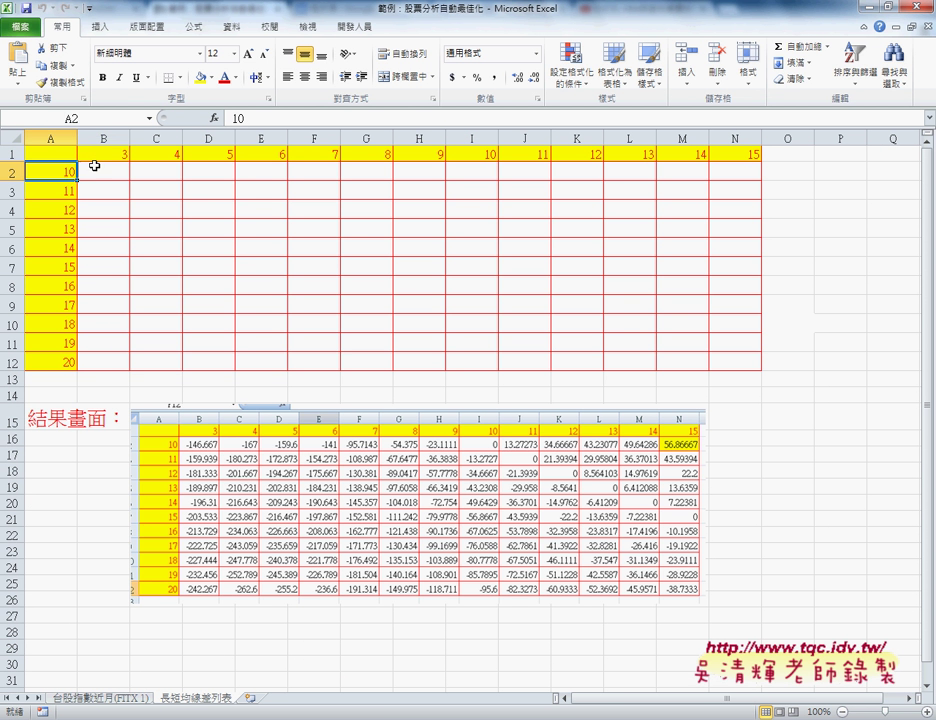
left_click(105, 158)
left_click(68, 188)
left_click(110, 155)
left_click(60, 209)
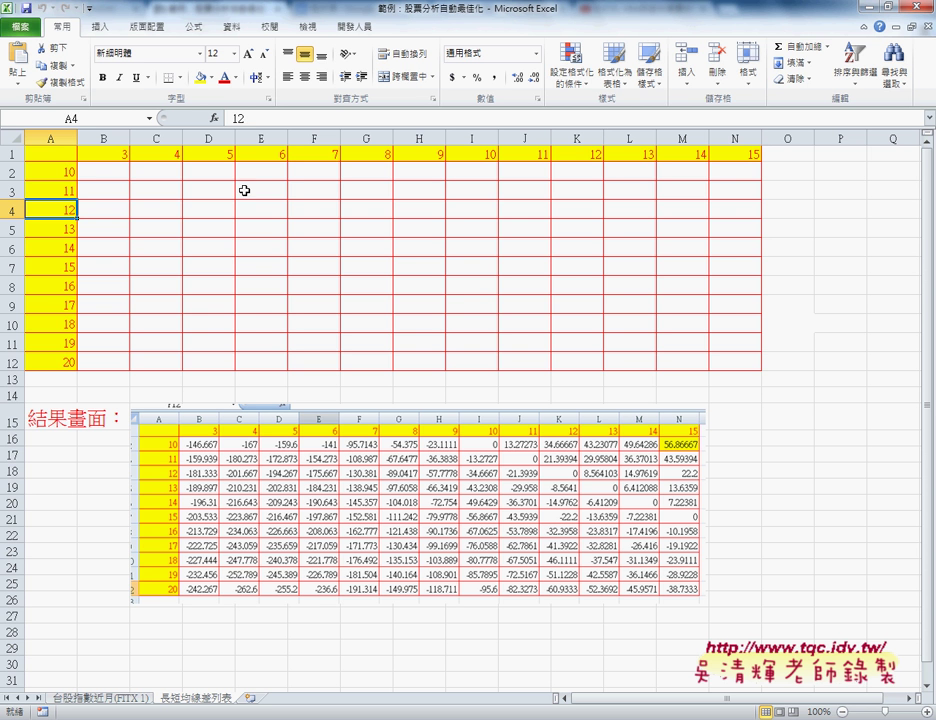
mouse_move(122, 172)
left_mouse_down()
mouse_move(618, 193)
mouse_move(724, 362)
left_mouse_up()
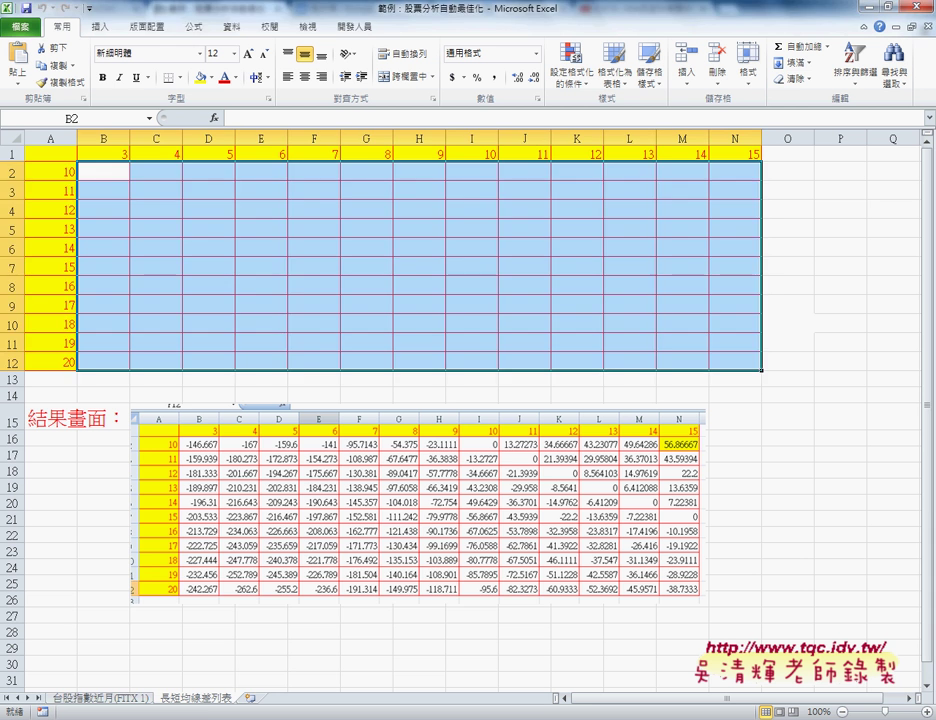
- In the finished workbook, clear B2:N12 and rerun the macro that fills the difference table
mouse_move(322, 714)
left_click(466, 655)
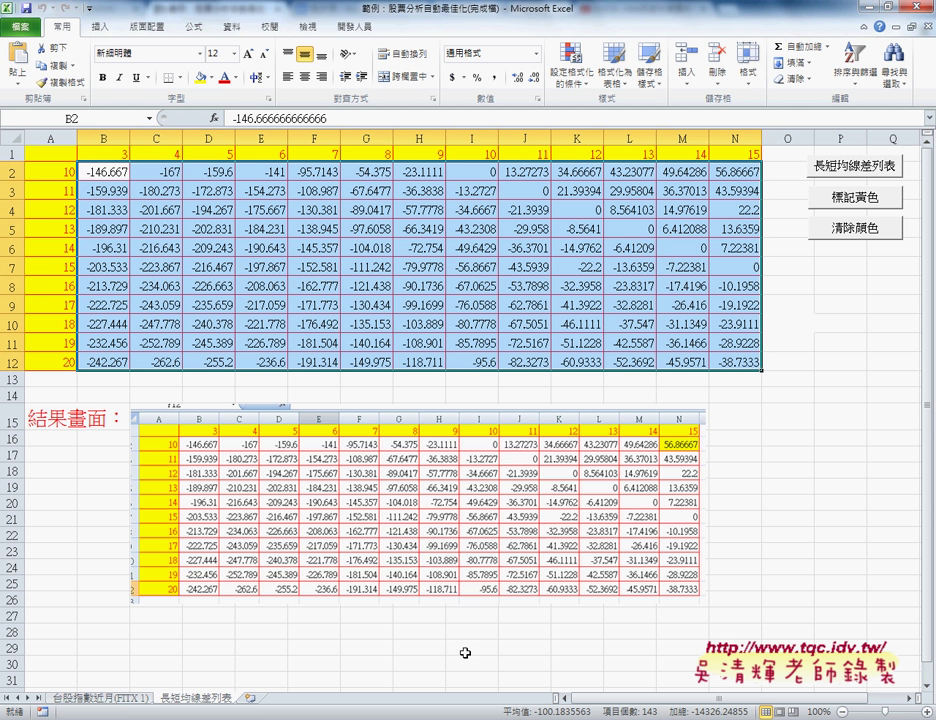
left_click(112, 173)
left_click_drag(112, 173, 746, 362)
key("Delete")
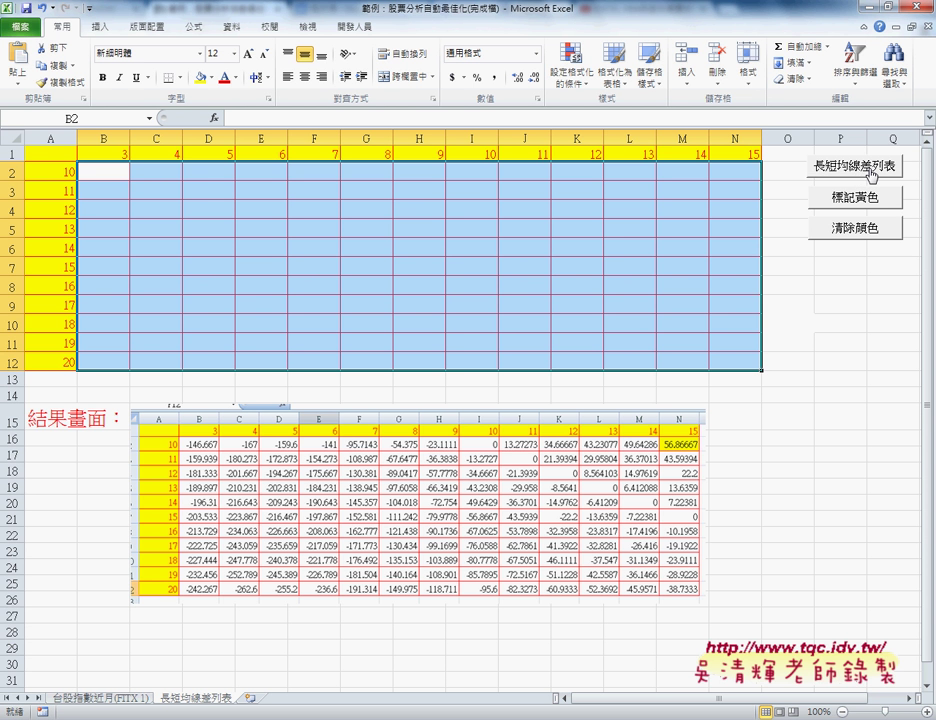
left_click(867, 172)
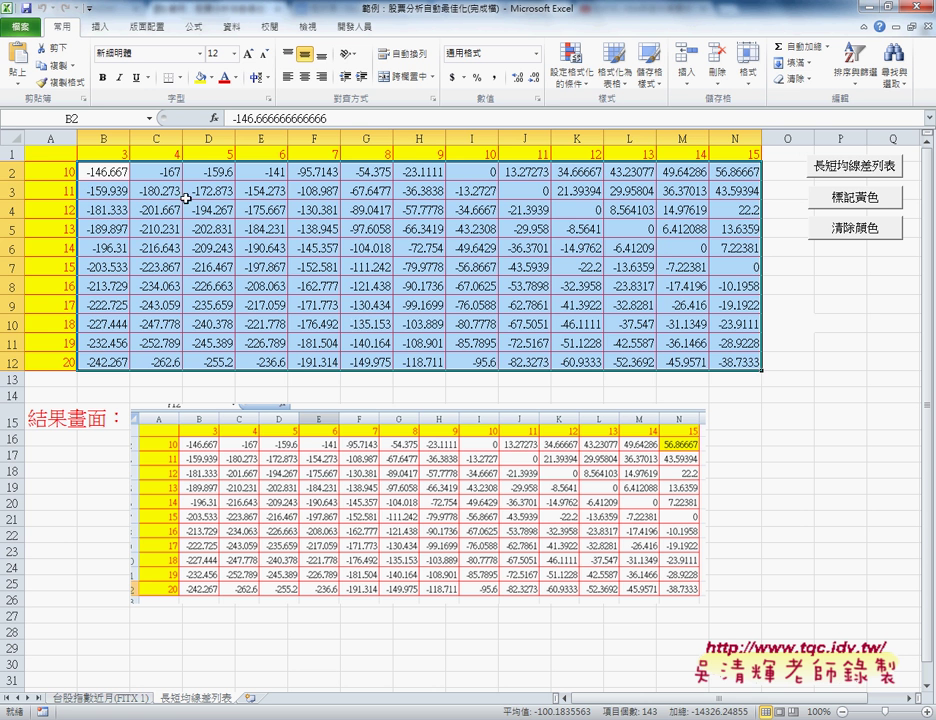
- Select B2:N12 and run 標記黃色 to mark the rank-3 value 43.59394 yellow
left_click(855, 305)
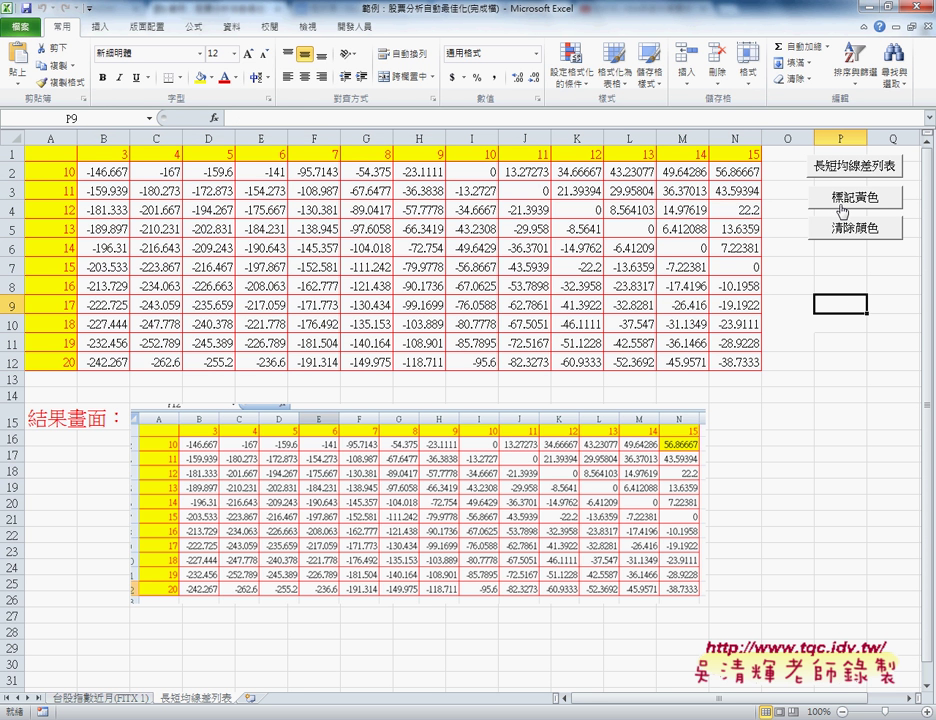
mouse_move(110, 172)
left_mouse_down()
mouse_move(716, 358)
mouse_move(733, 355)
left_mouse_up()
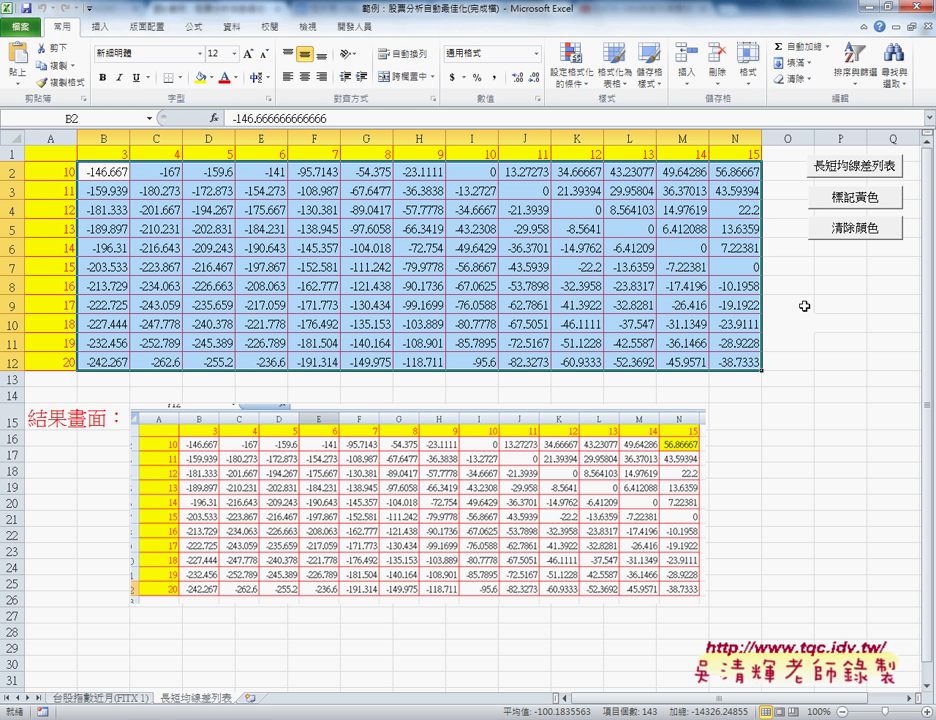
left_click(845, 204)
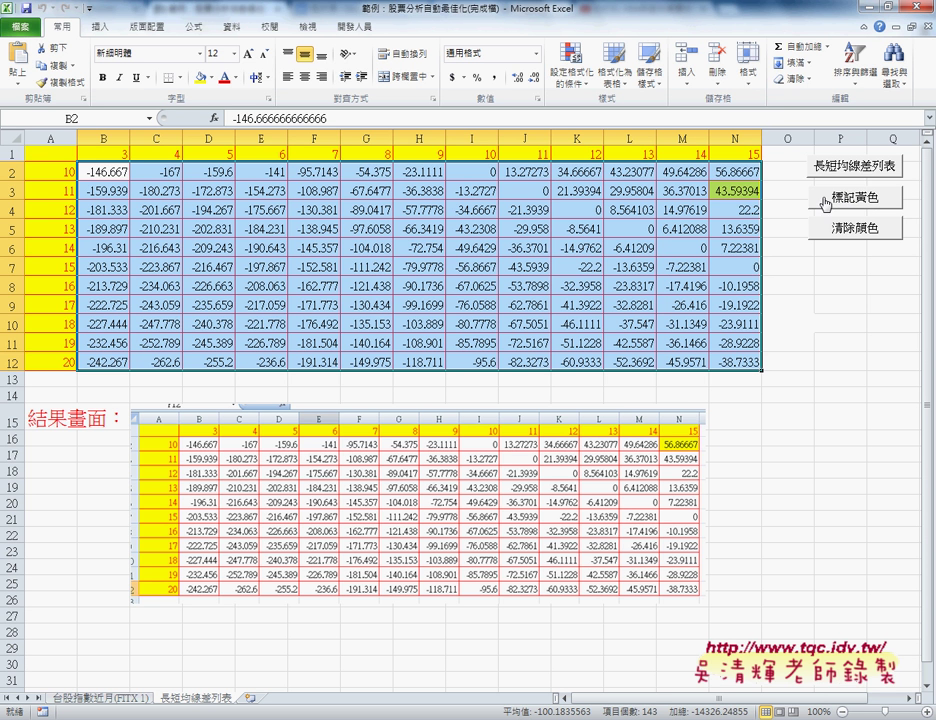
- Change the 標記黃色 macro's Large(Range('B2:N12'), 3) rank to 1 and close the VBA editor
right_click(828, 205)
left_click(860, 320)
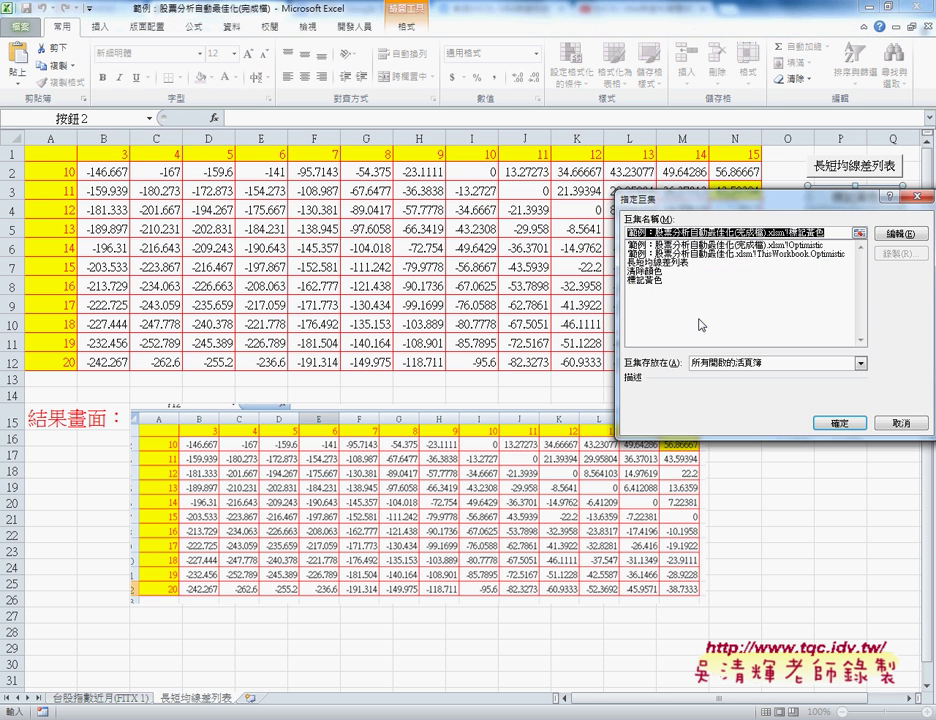
left_click(901, 233)
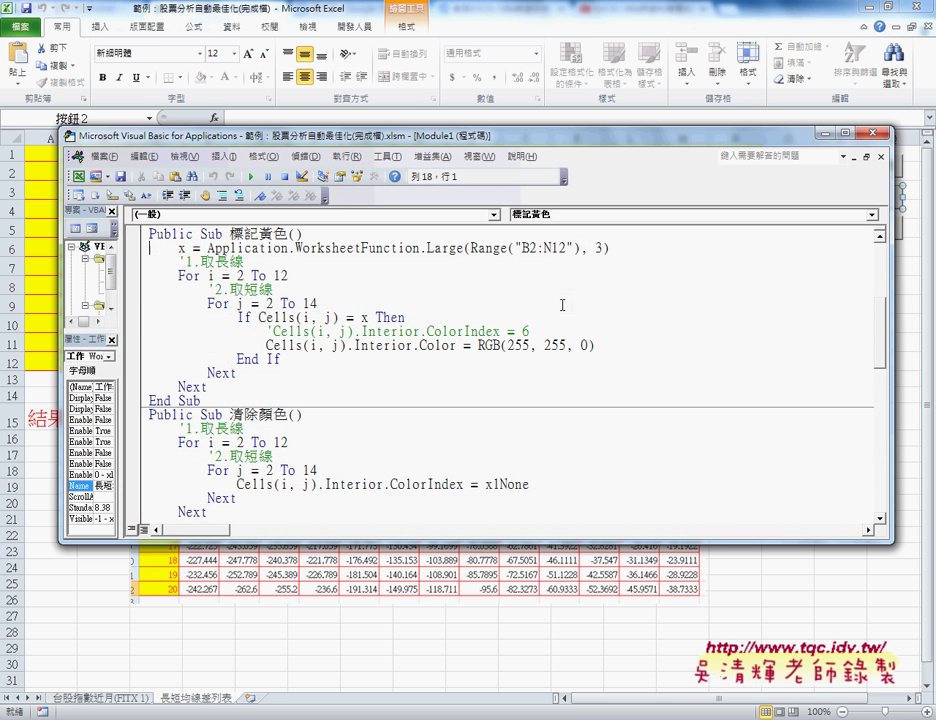
double_click(599, 247)
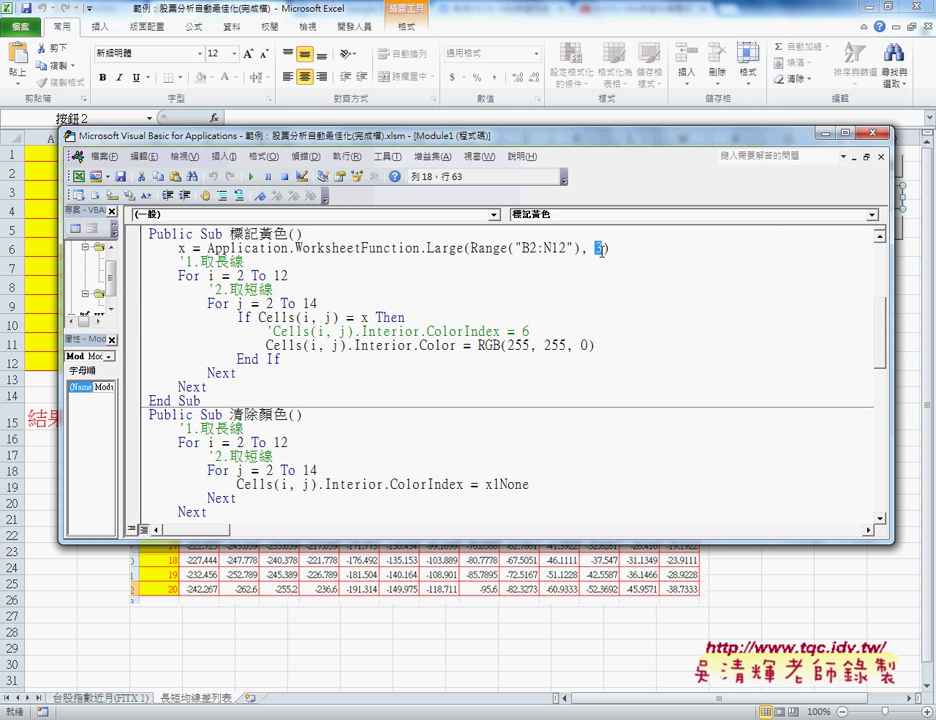
type("1")
left_click(870, 136)
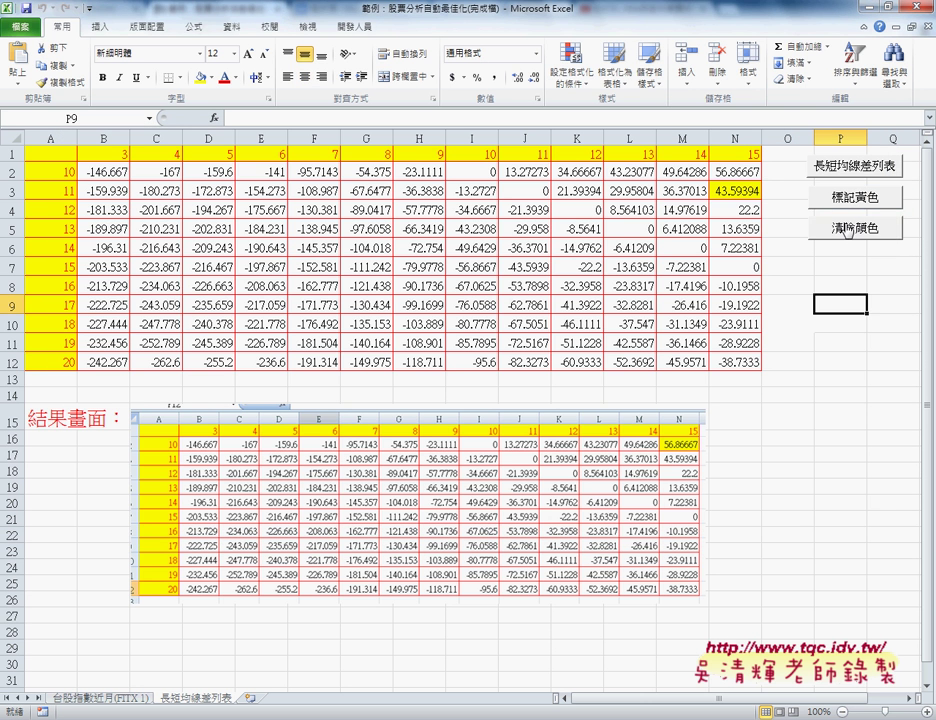
- Rerun 標記黃色 so the maximum 56.86667 in N2 is highlighted yellow
left_click(848, 200)
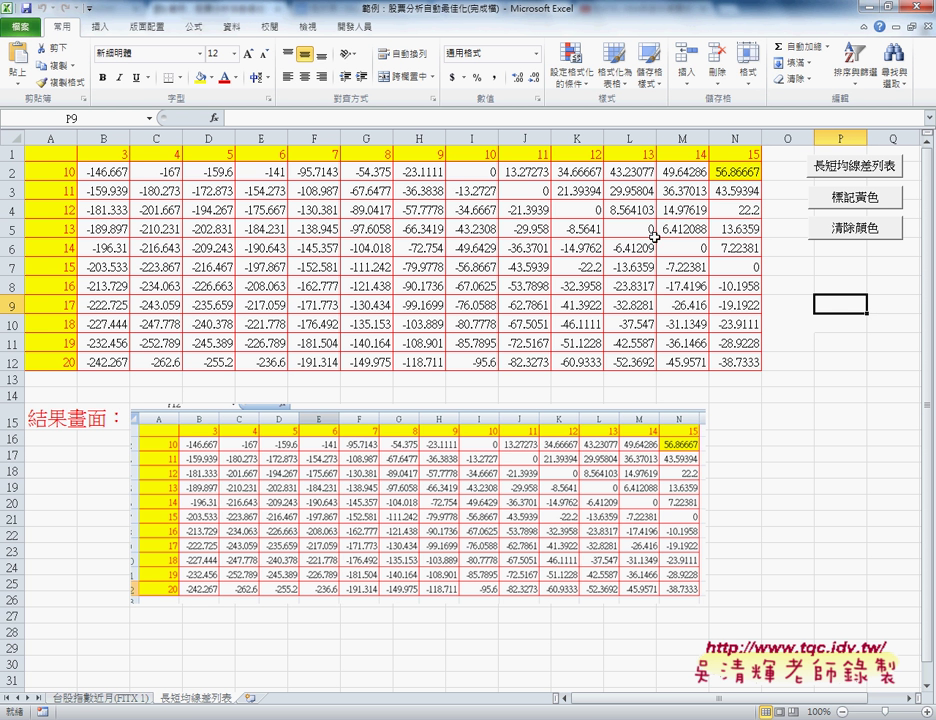
left_click(127, 703)
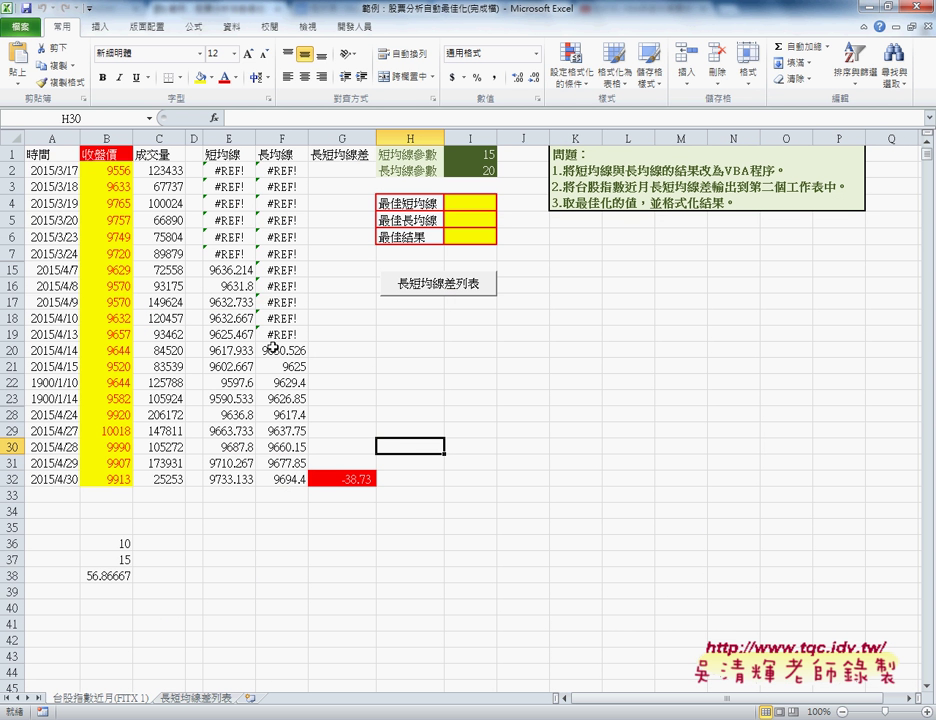
left_click_drag(482, 155, 487, 170)
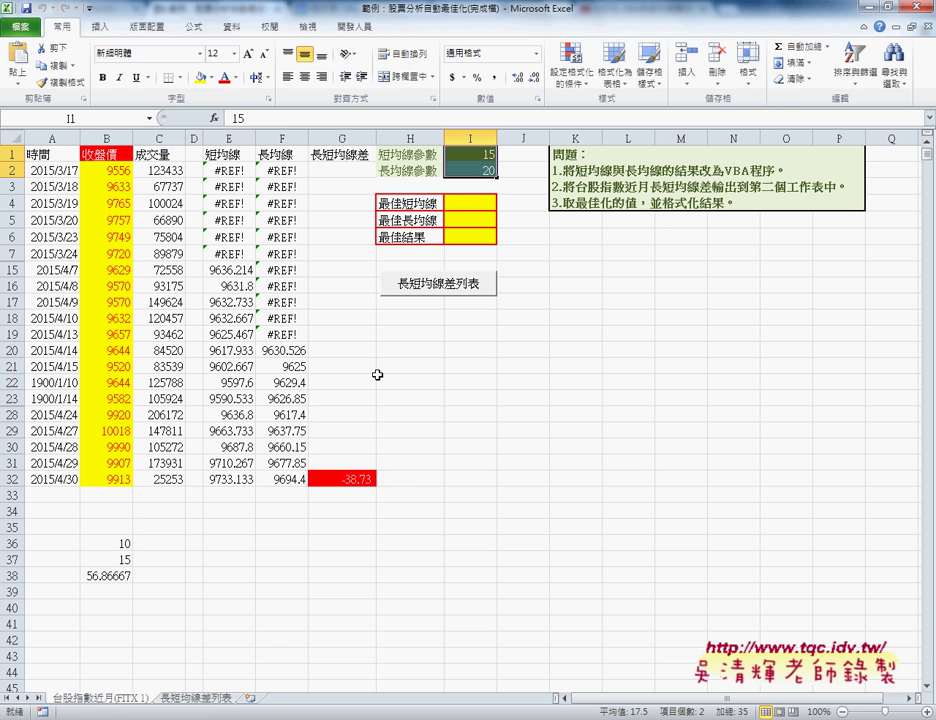
left_click(205, 698)
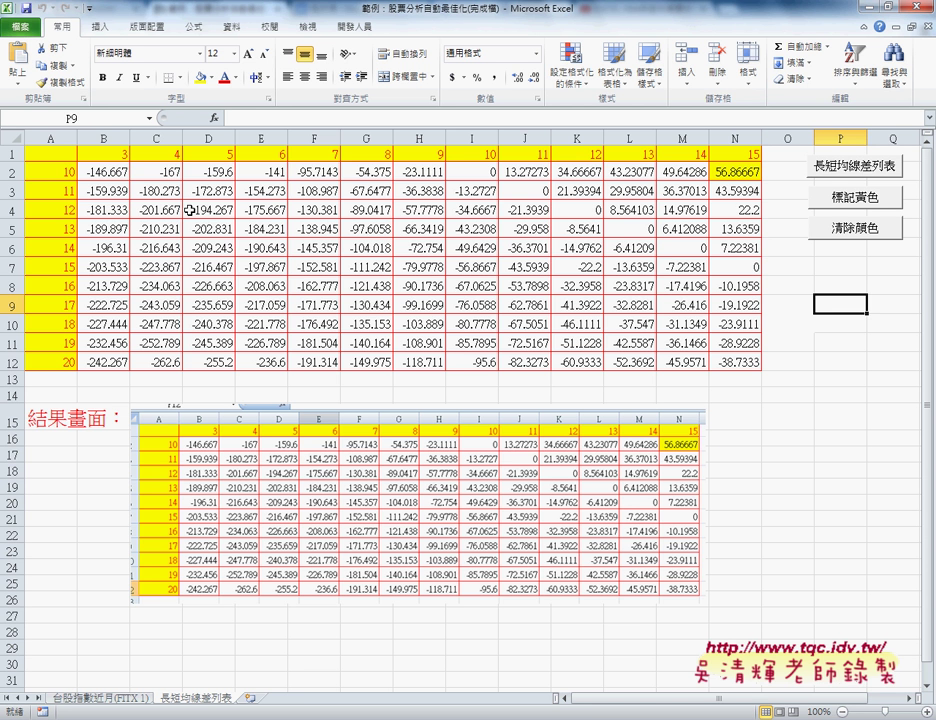
- Select the difference grid B2:N12, including the yellow maximum in N2
left_click_drag(117, 172, 725, 362)
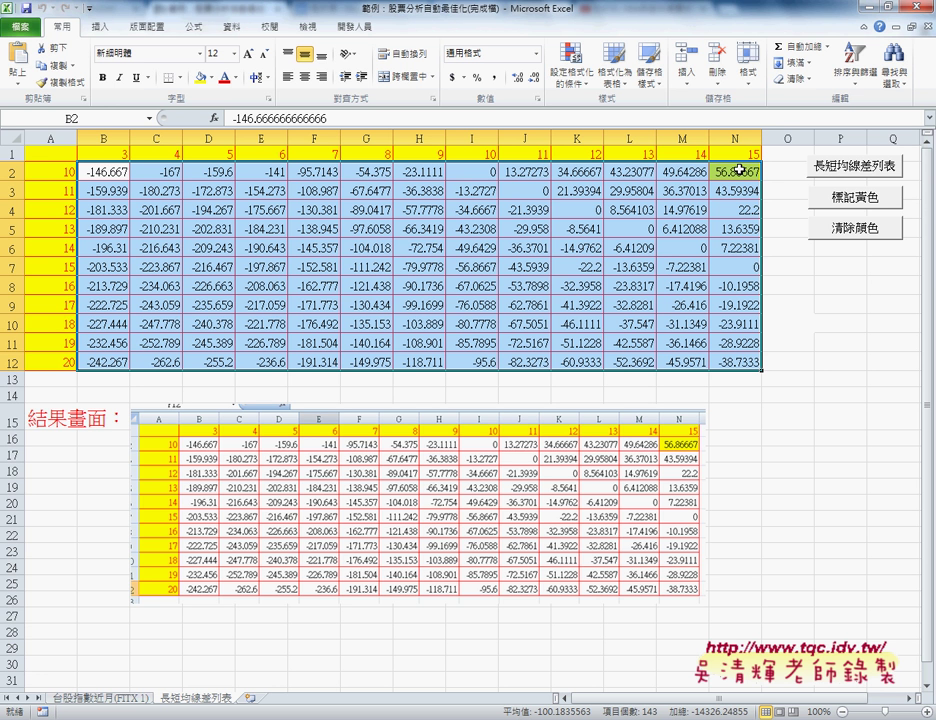
- Remove the yellow with 清除顏色, erase B2:N12, and rebuild it with the 長短均線差列表 macro
left_click(834, 230)
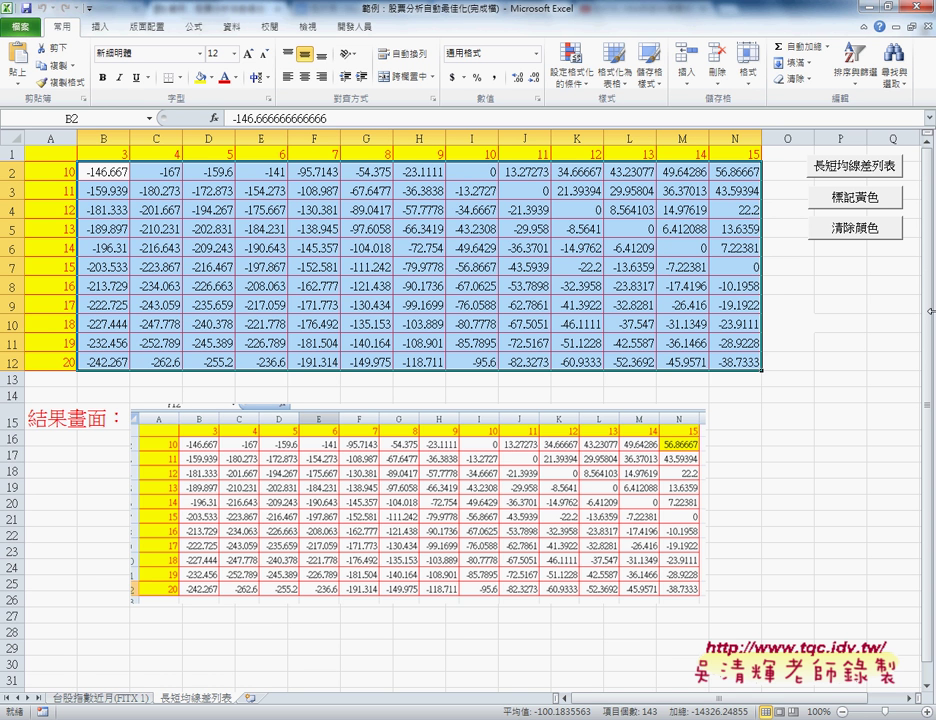
left_click(838, 311)
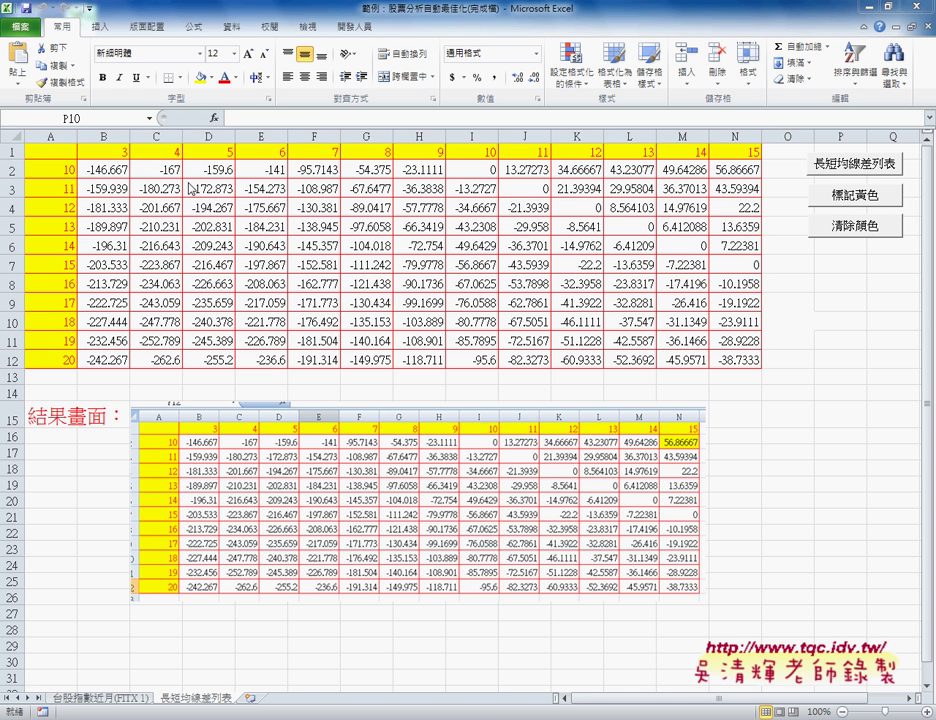
left_click_drag(98, 173, 193, 256)
left_click_drag(651, 368, 727, 358)
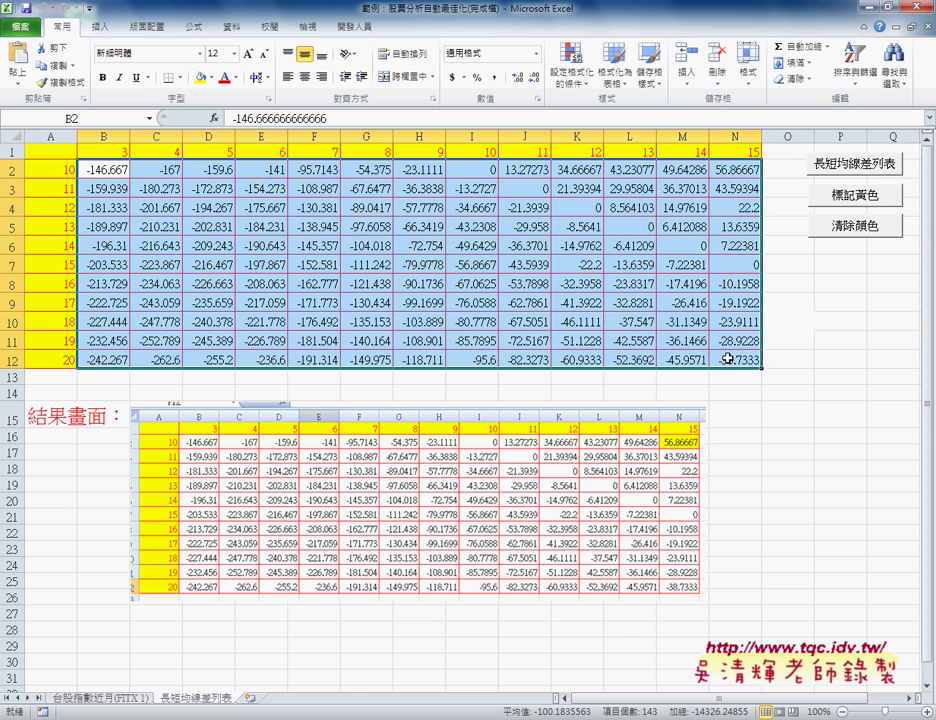
key("Delete")
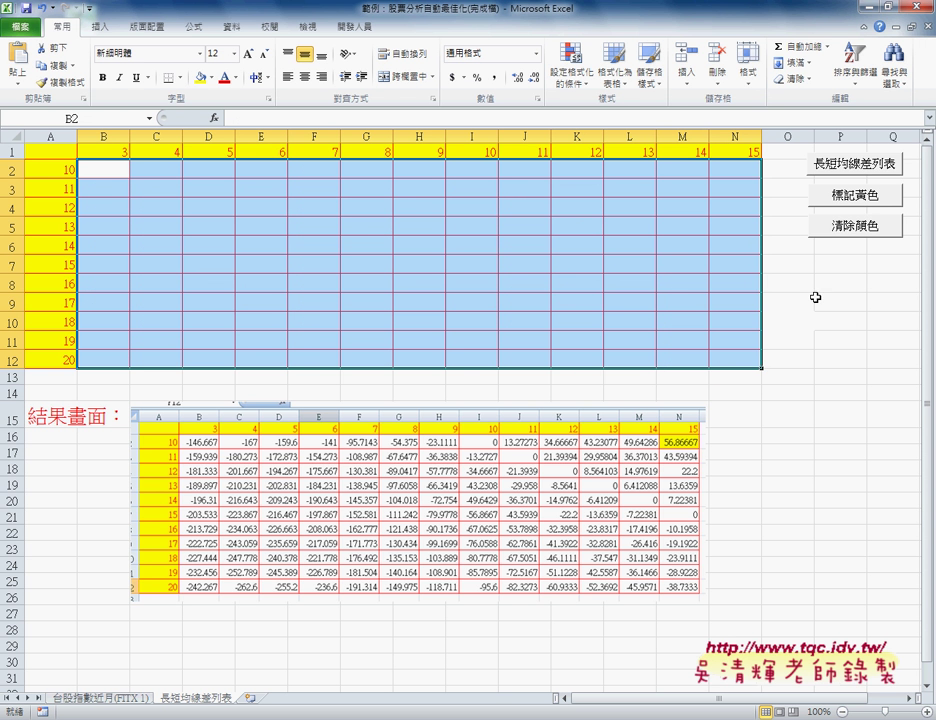
left_click(830, 168)
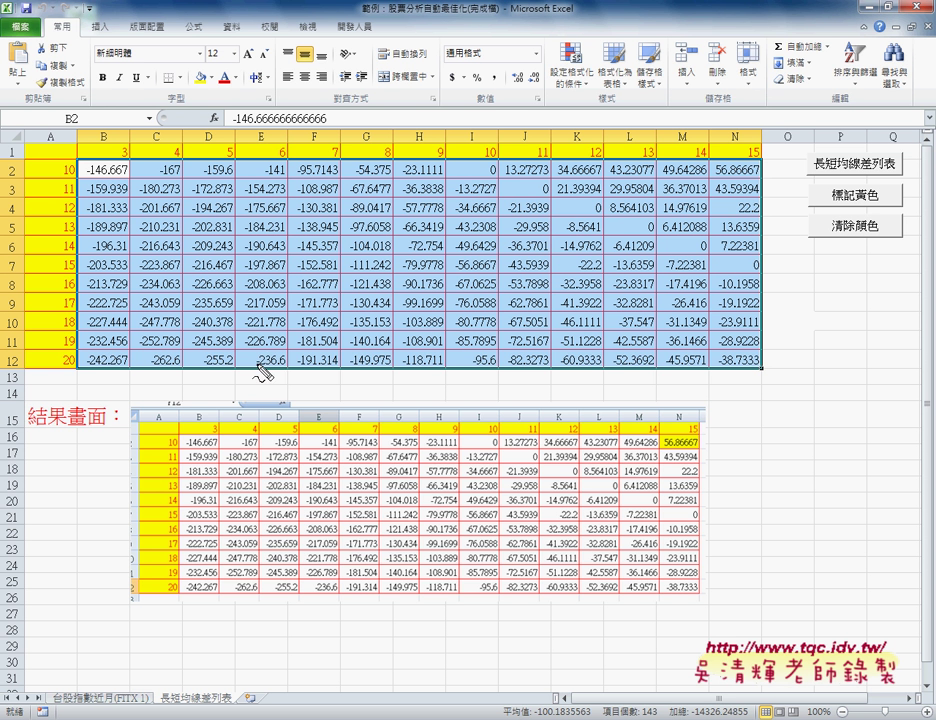
left_click_drag(281, 262, 278, 322)
left_click_drag(293, 270, 497, 320)
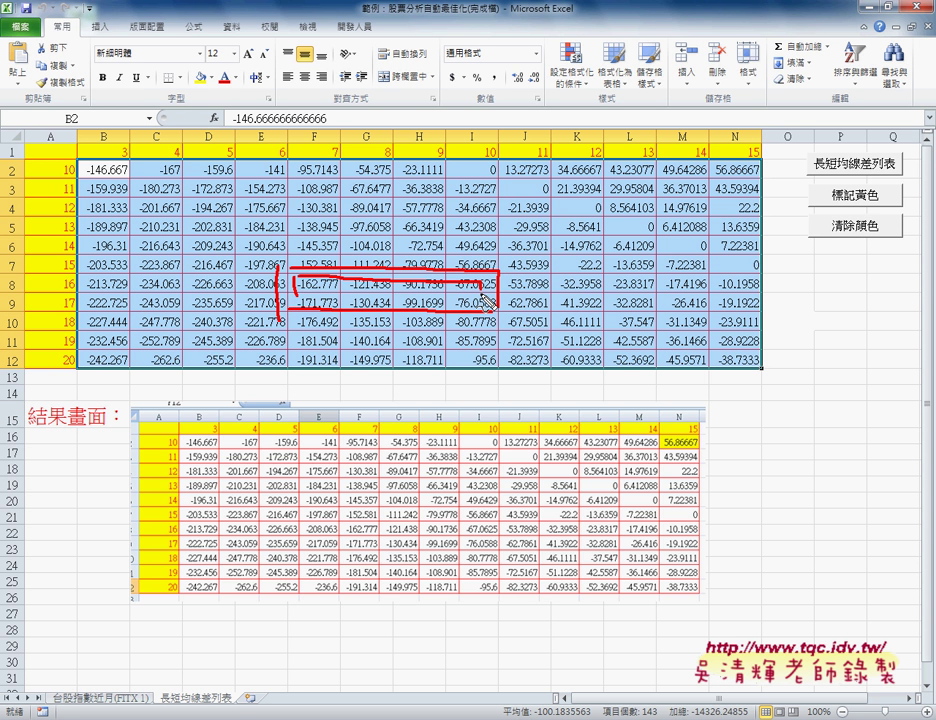
left_click_drag(296, 296, 445, 296)
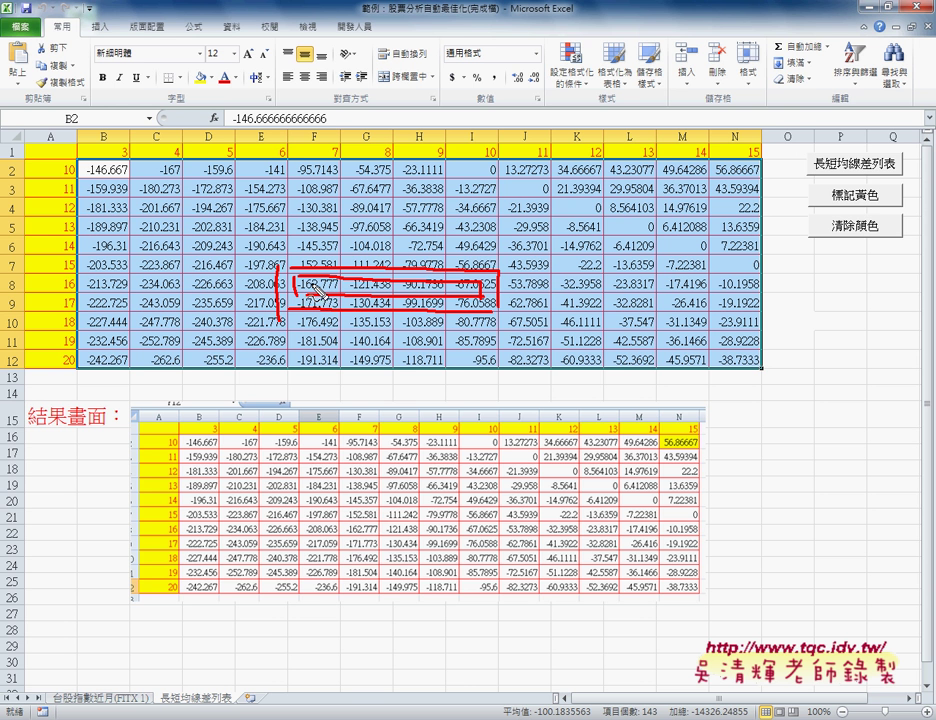
left_click_drag(322, 238, 360, 283)
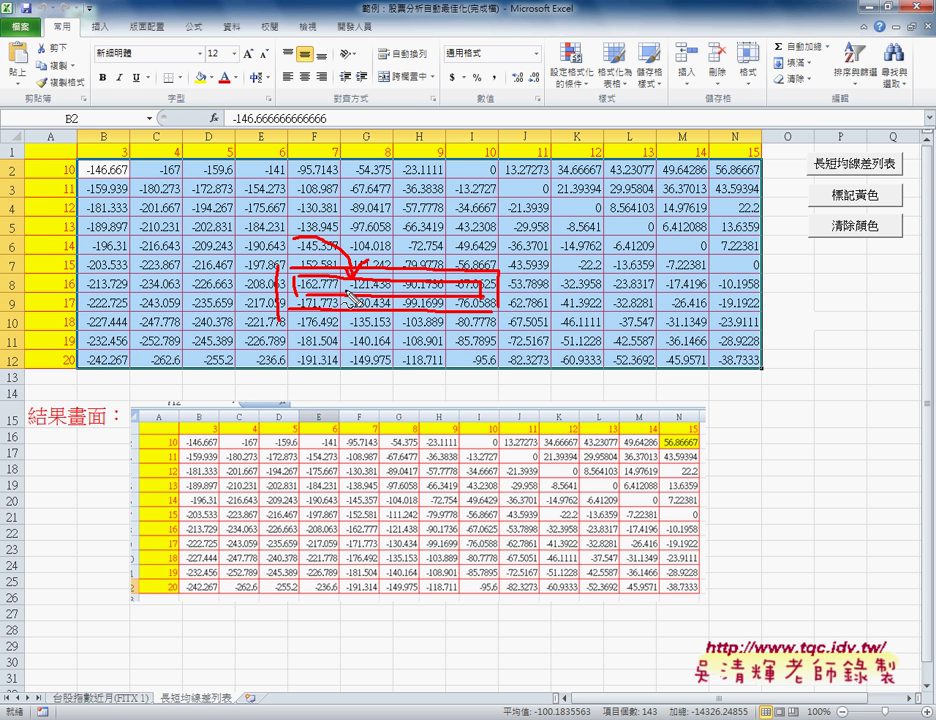
key("Escape")
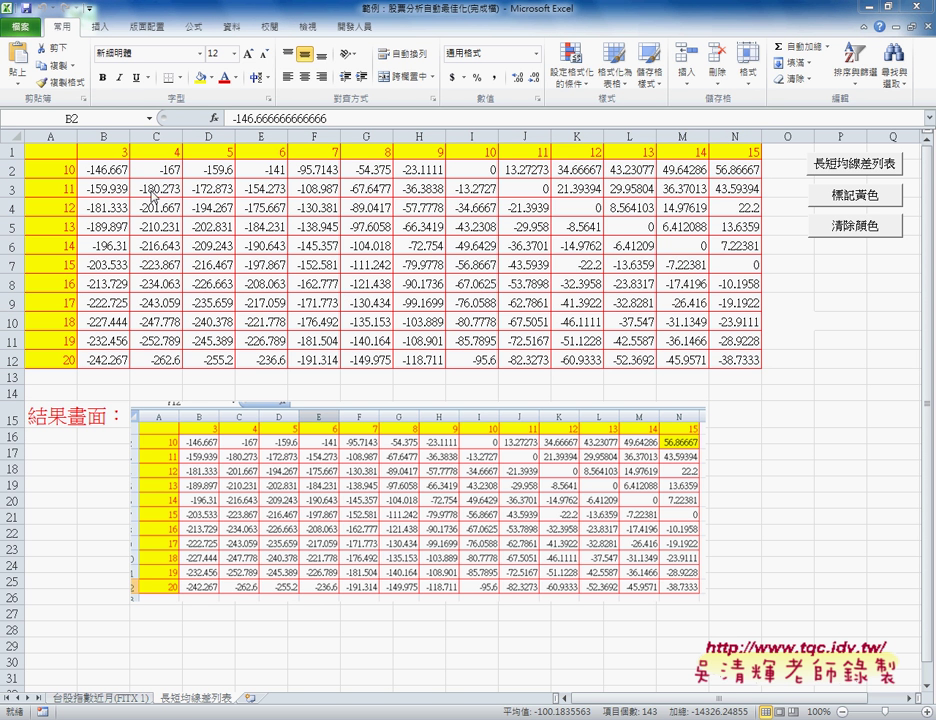
- Open the 長短均線差列表 macro's code and review its ScreenUpdating line and nested fill loops
left_click(829, 168)
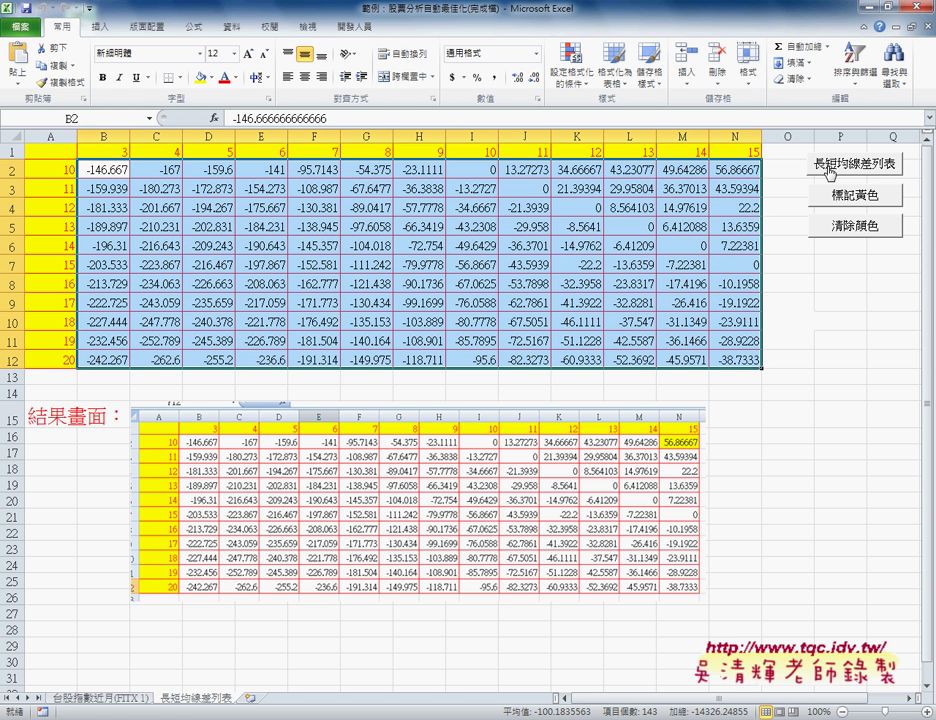
right_click(829, 168)
left_click(857, 290)
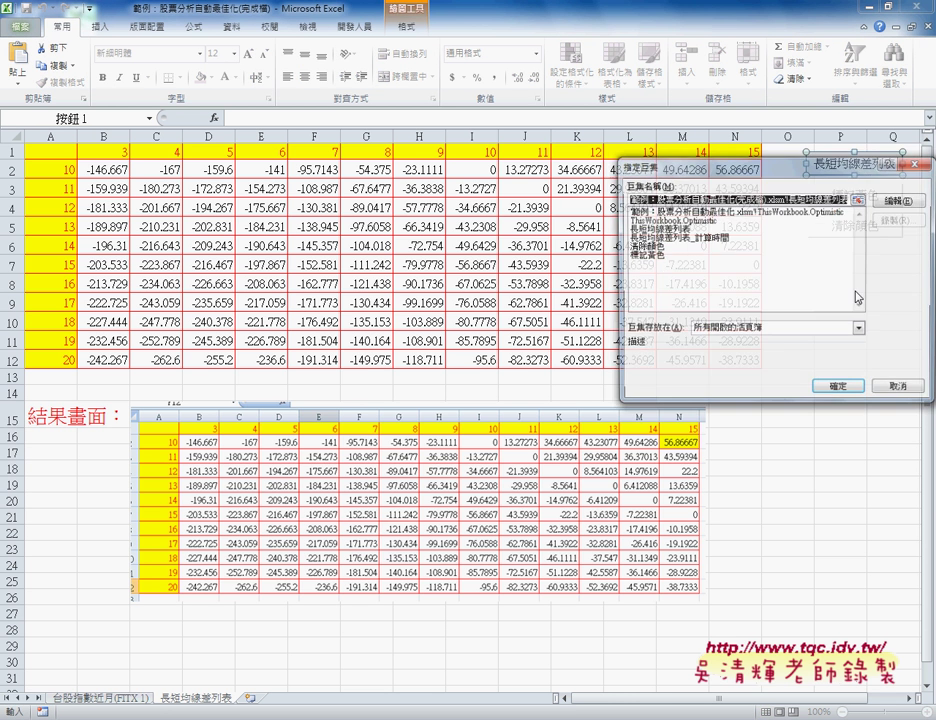
left_click(893, 200)
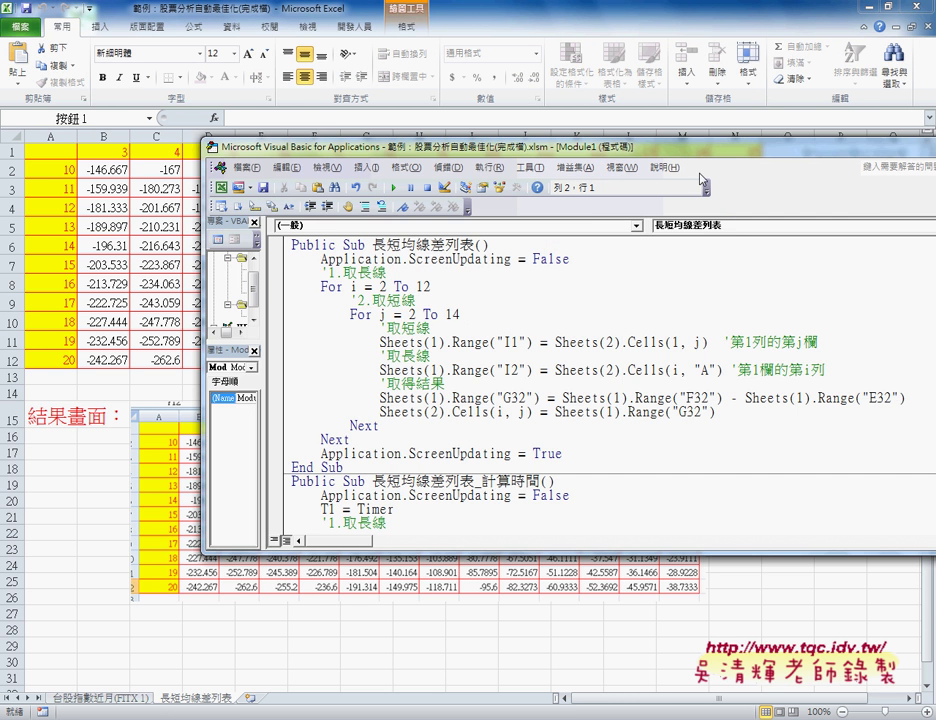
double_click(505, 146)
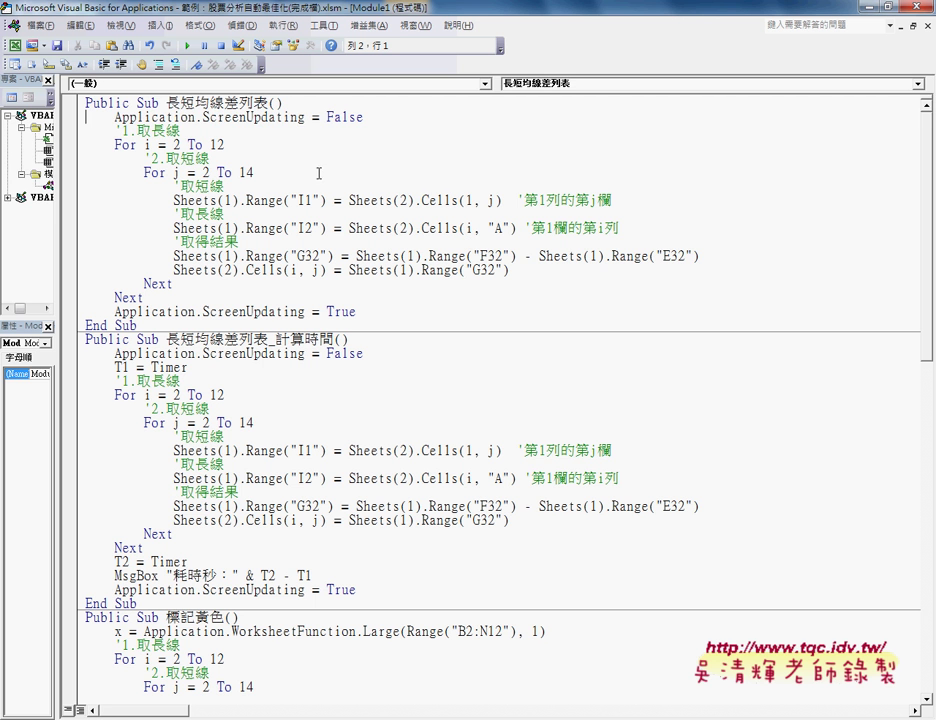
left_click_drag(112, 117, 371, 117)
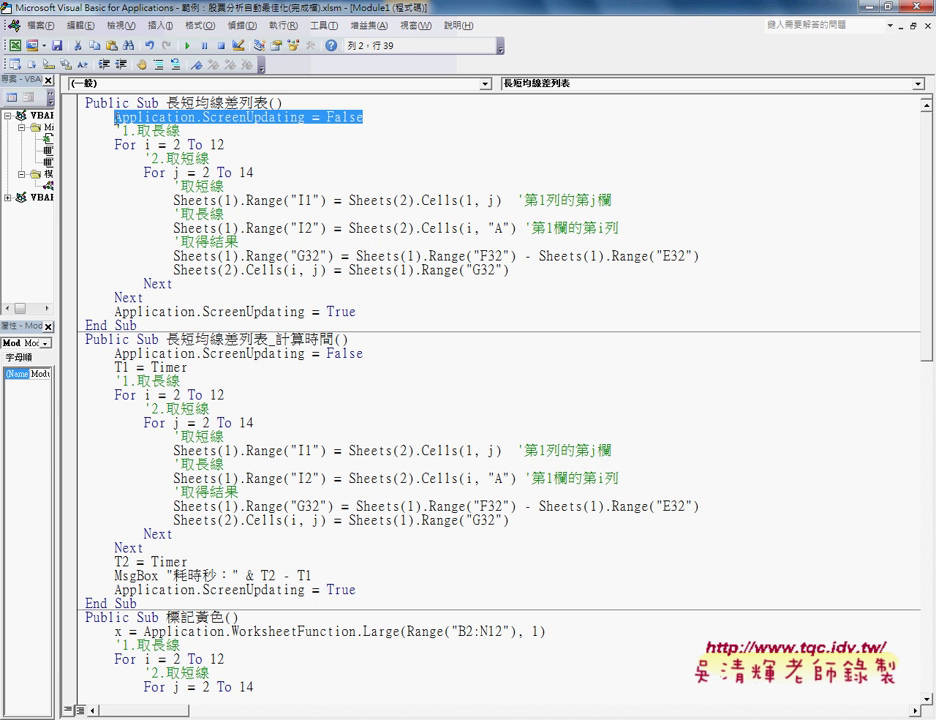
key("Left")
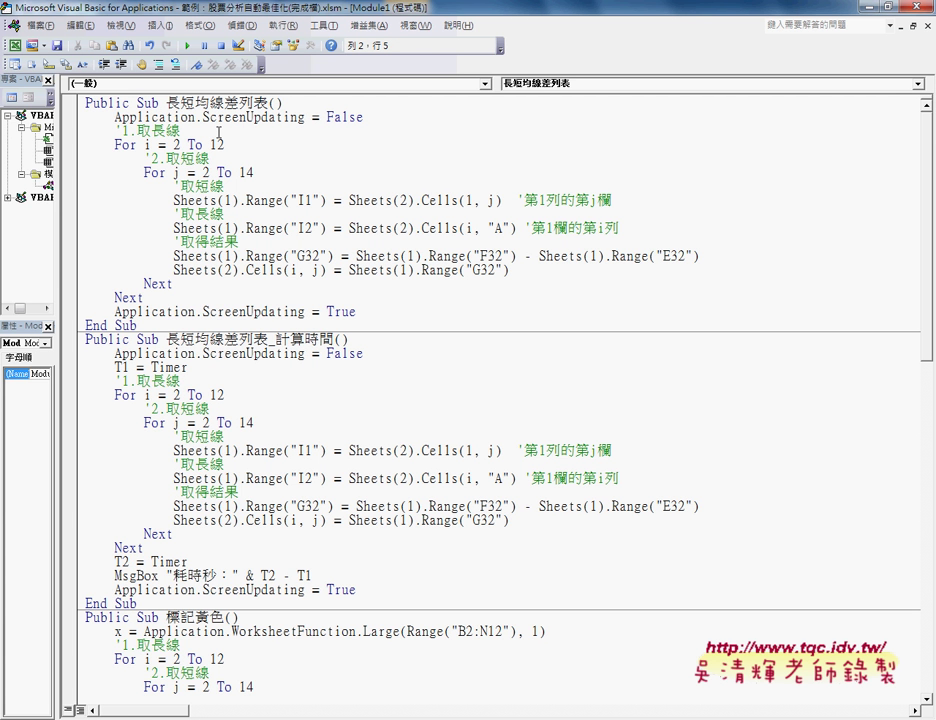
left_click_drag(148, 297, 67, 131)
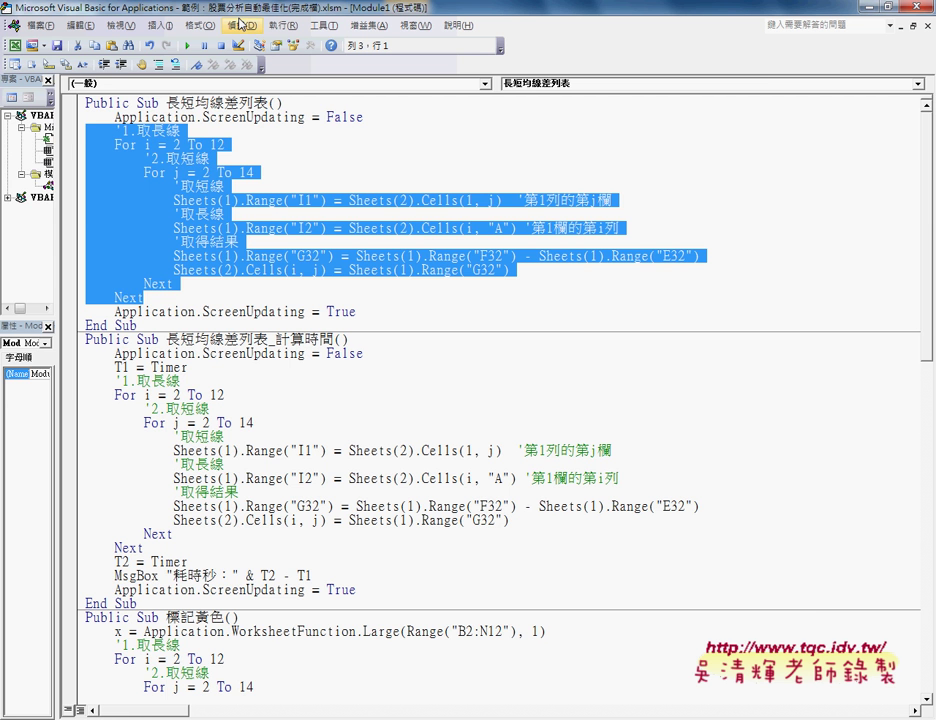
double_click(176, 14)
left_click_drag(309, 150, 212, 190)
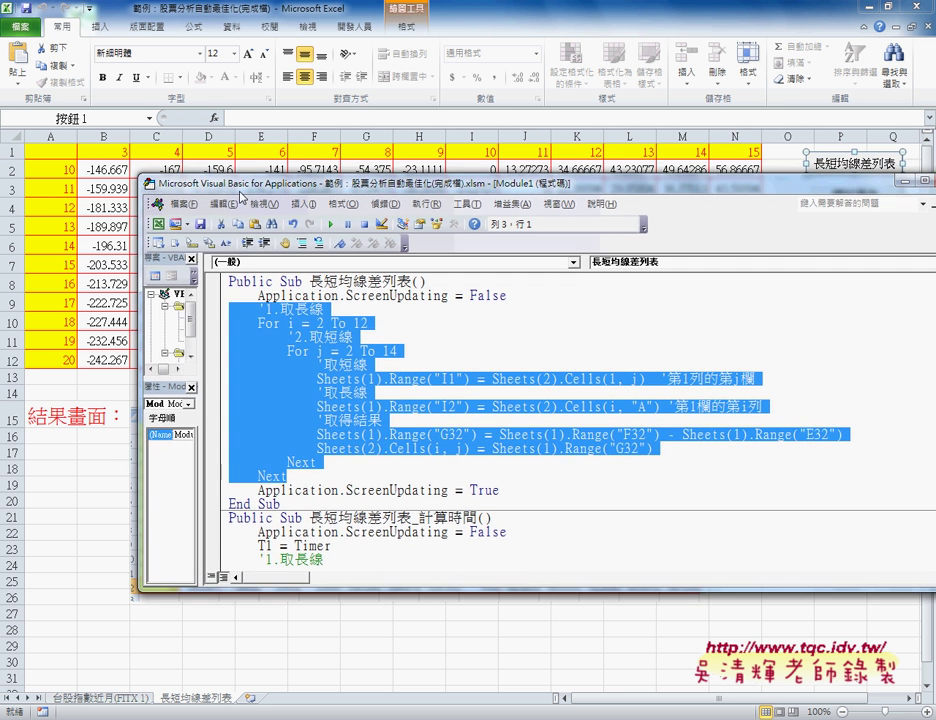
left_click(349, 353)
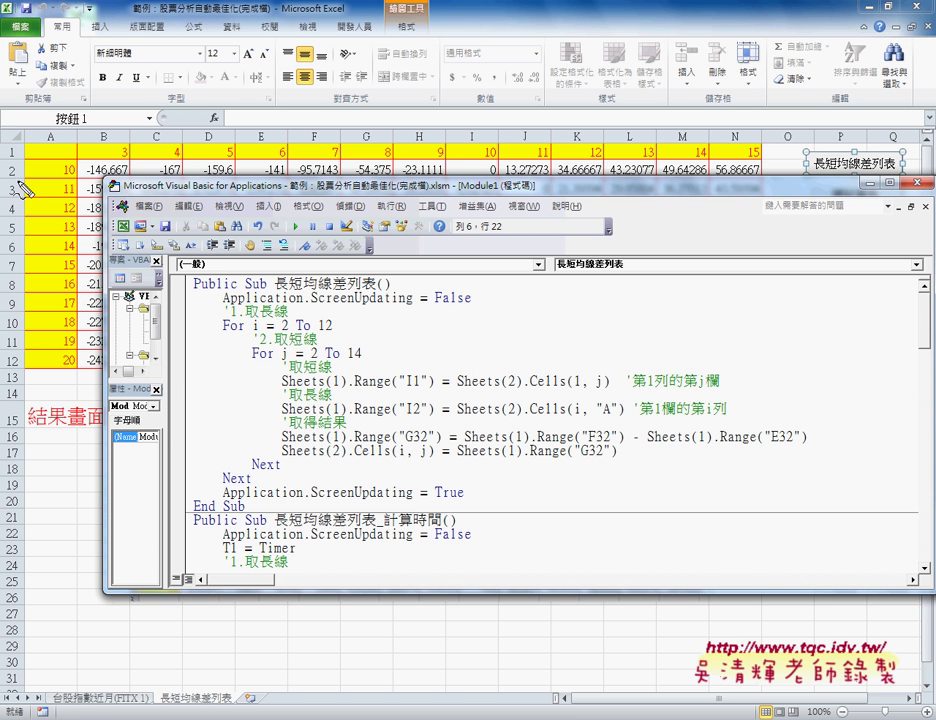
mouse_move(29, 358)
left_mouse_down()
mouse_move(30, 368)
mouse_move(14, 372)
left_mouse_up()
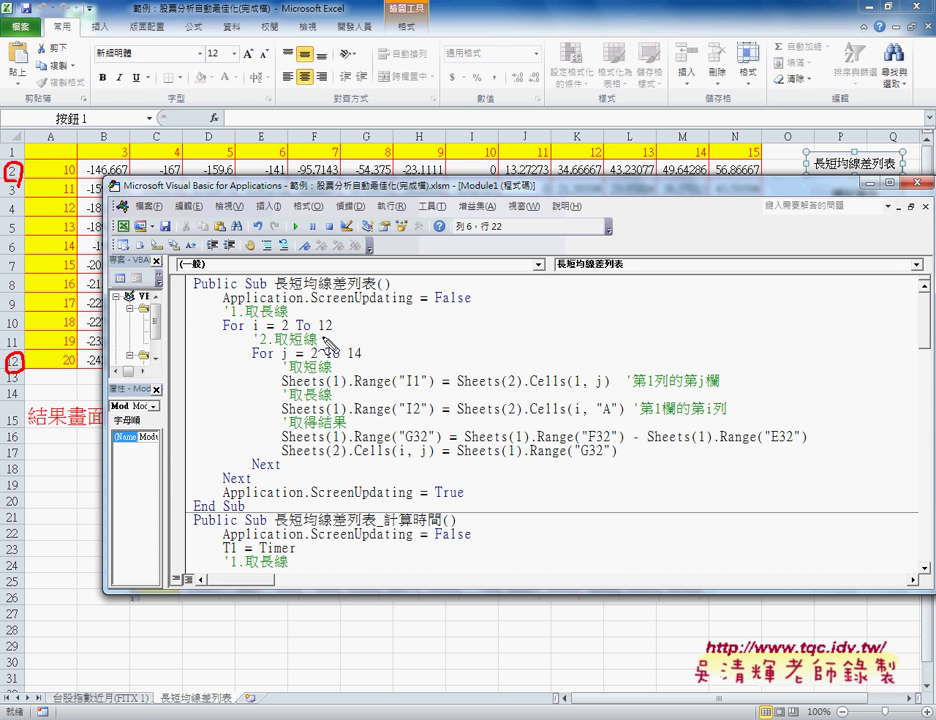
left_click_drag(318, 343, 334, 338)
left_click_drag(110, 121, 105, 145)
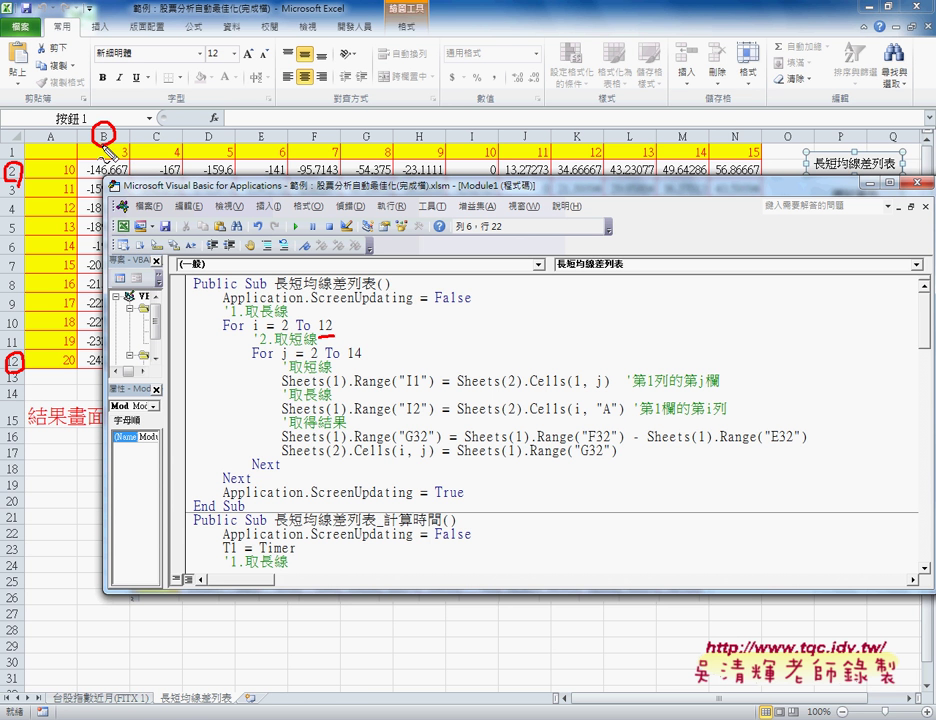
mouse_move(741, 124)
left_mouse_down()
mouse_move(734, 143)
mouse_move(735, 127)
left_mouse_up()
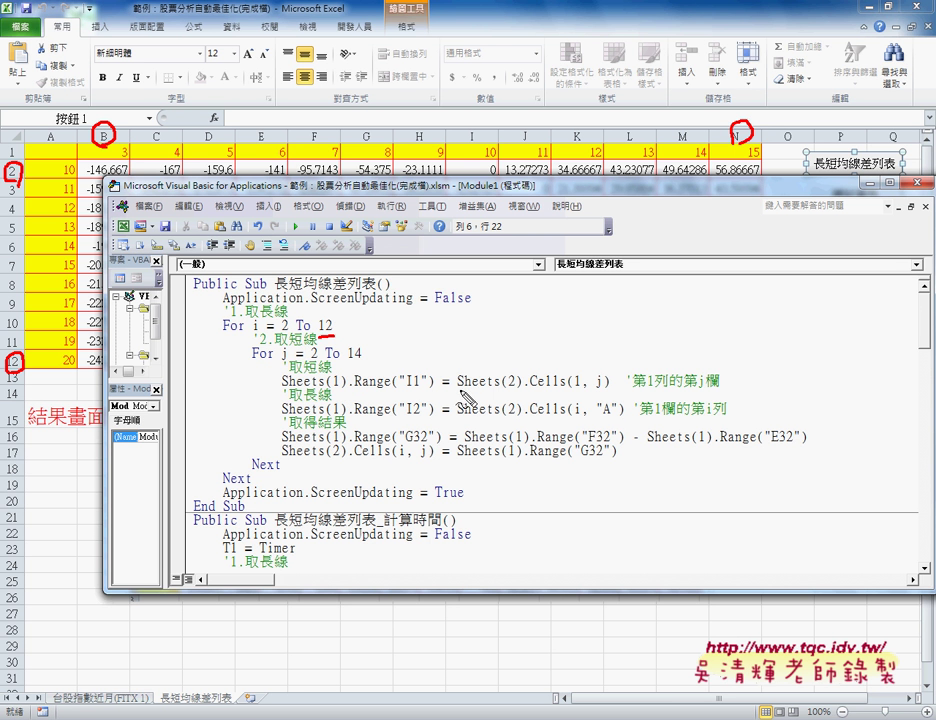
left_click_drag(458, 408, 608, 405)
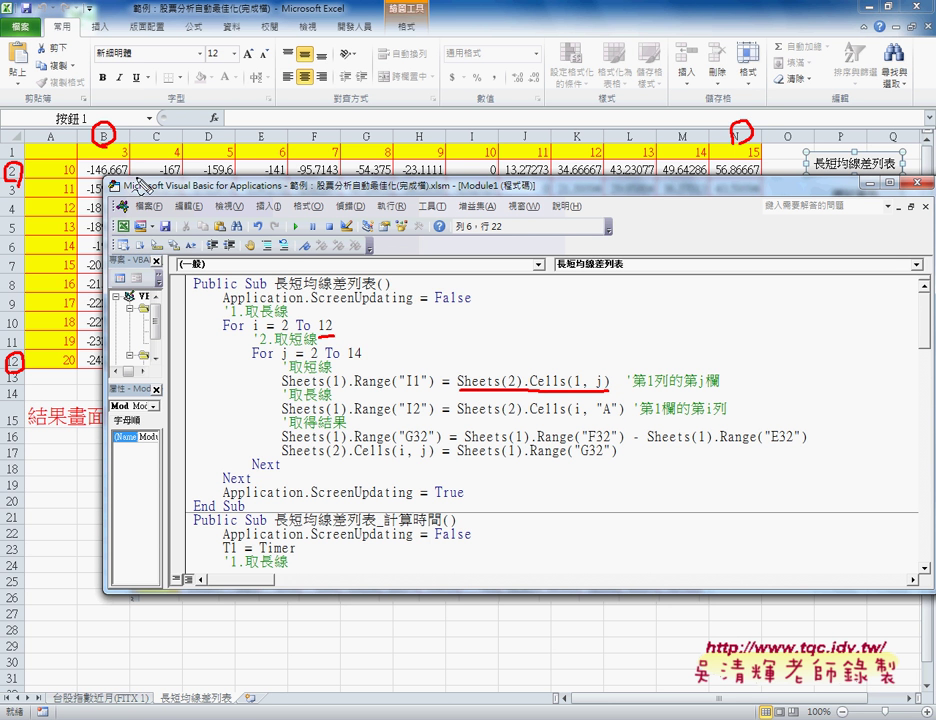
left_click_drag(255, 338, 282, 353)
left_click_drag(120, 145, 127, 160)
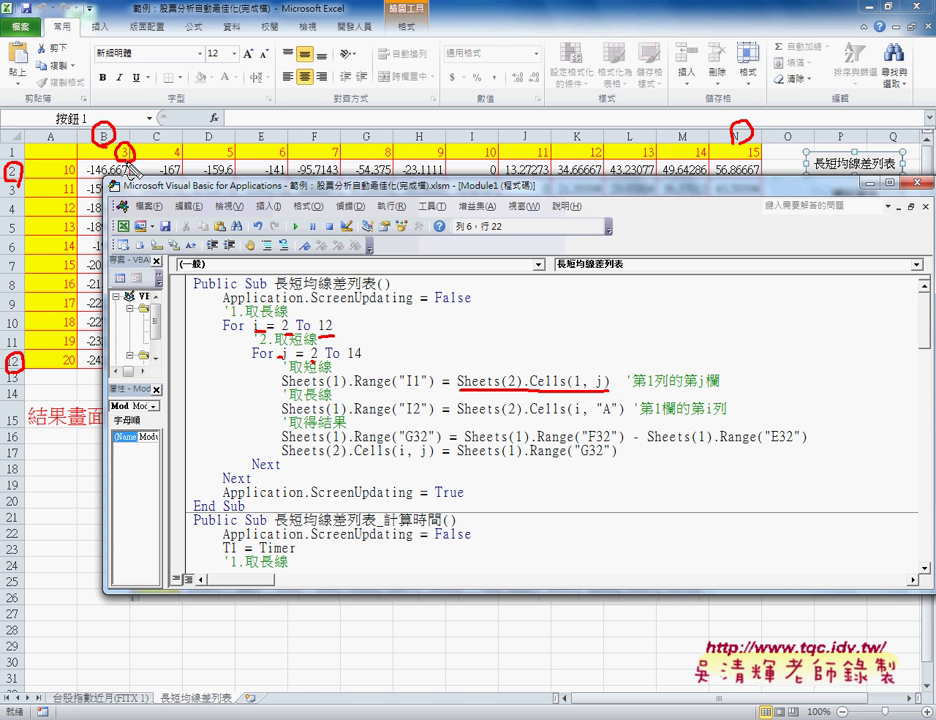
key("Escape")
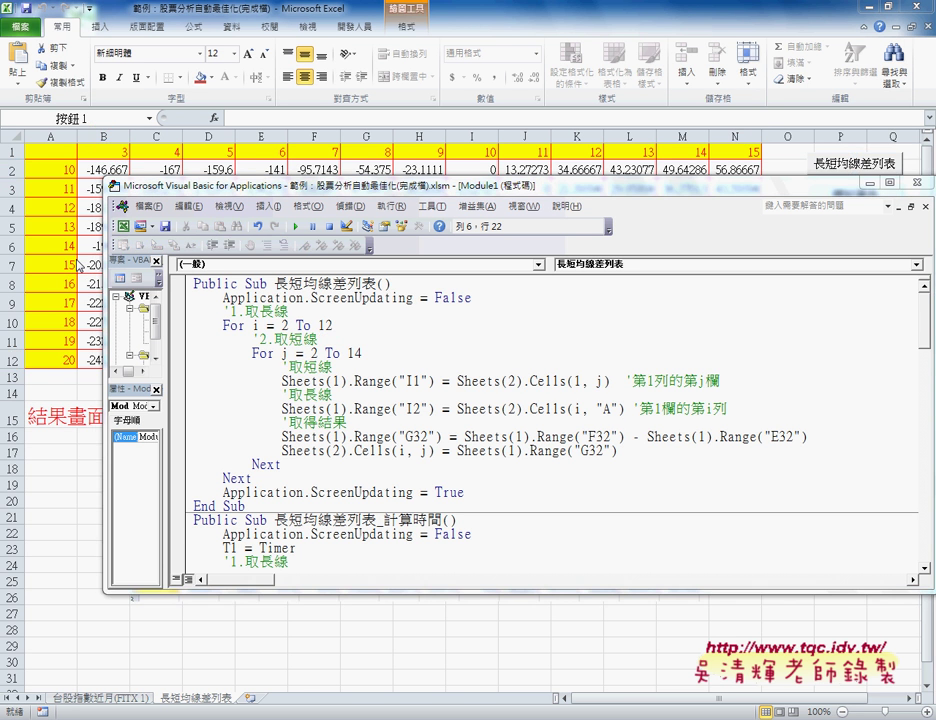
- On the price sheet, mark E15:E32 and parameter 15 in I1, clear the notes, and return to VBA
left_click(90, 697)
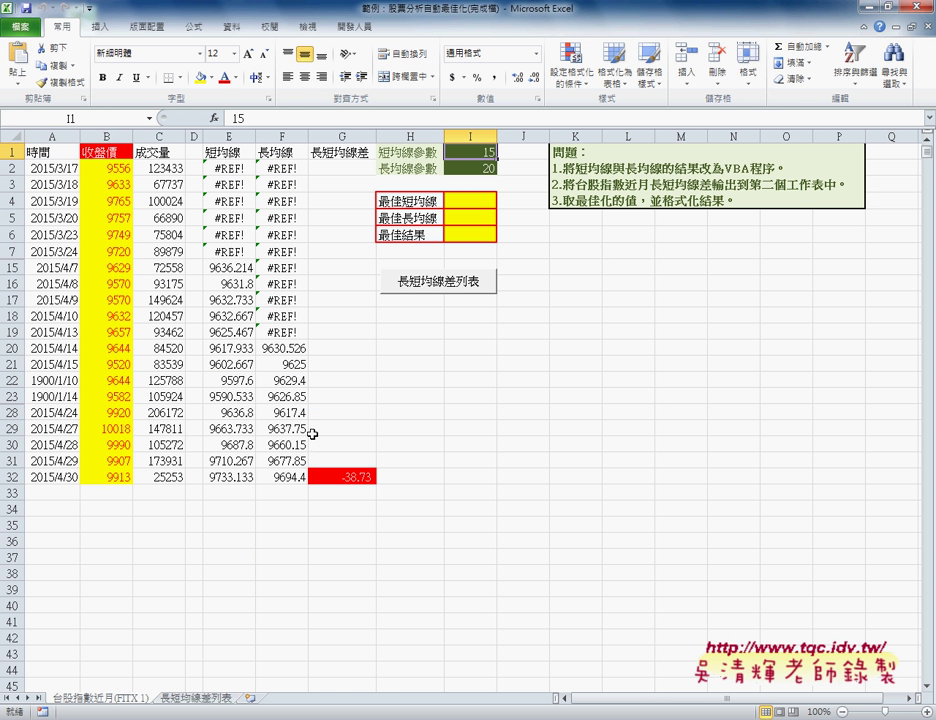
left_click_drag(229, 477, 240, 270)
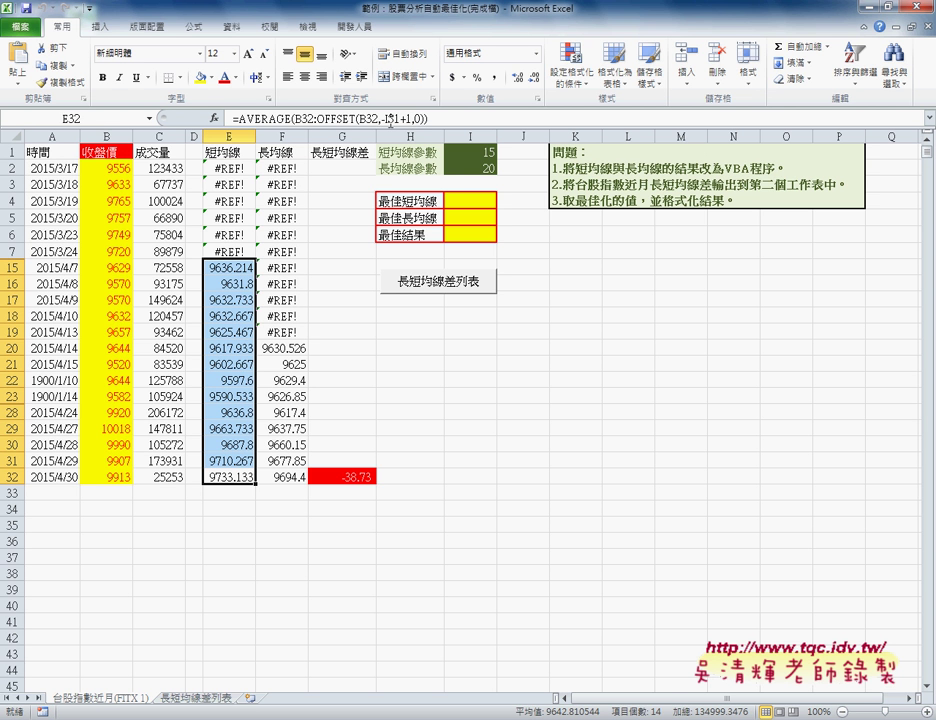
left_click(468, 151)
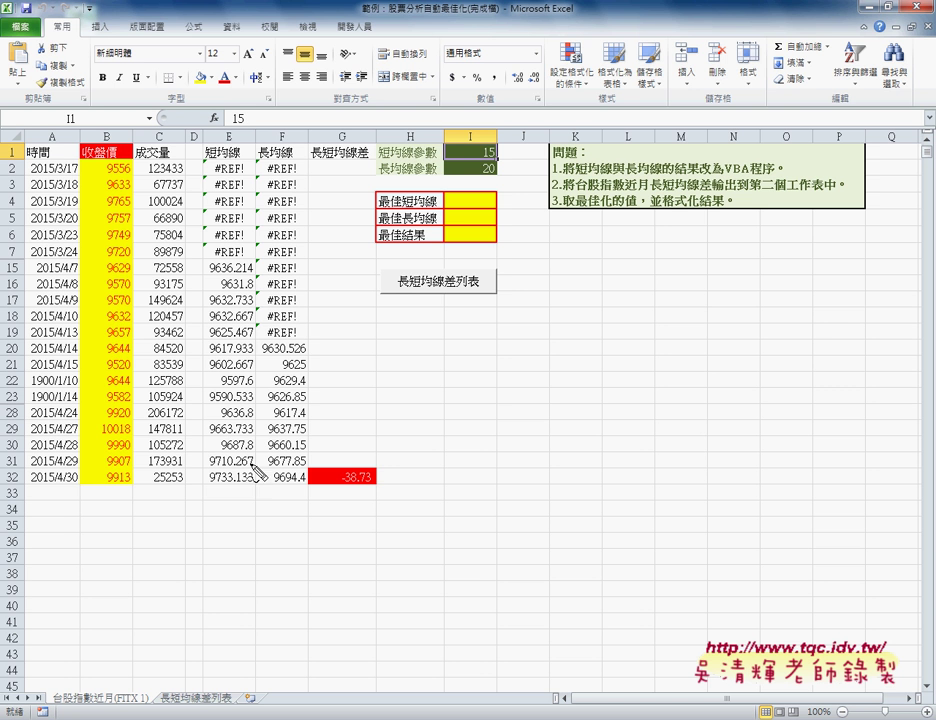
left_click_drag(214, 492, 430, 170)
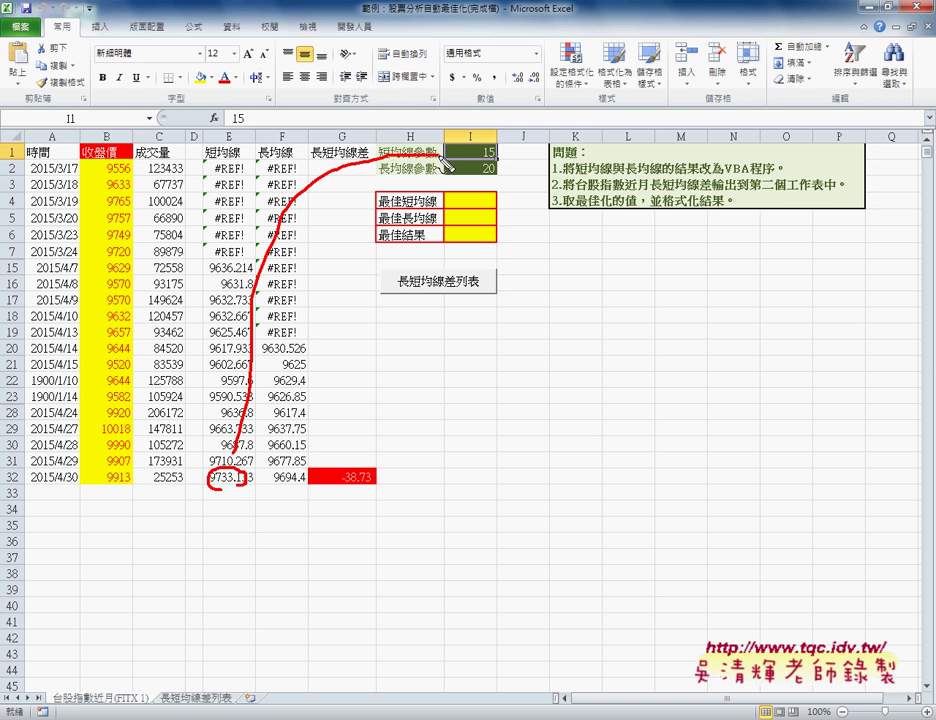
left_click_drag(493, 136, 470, 152)
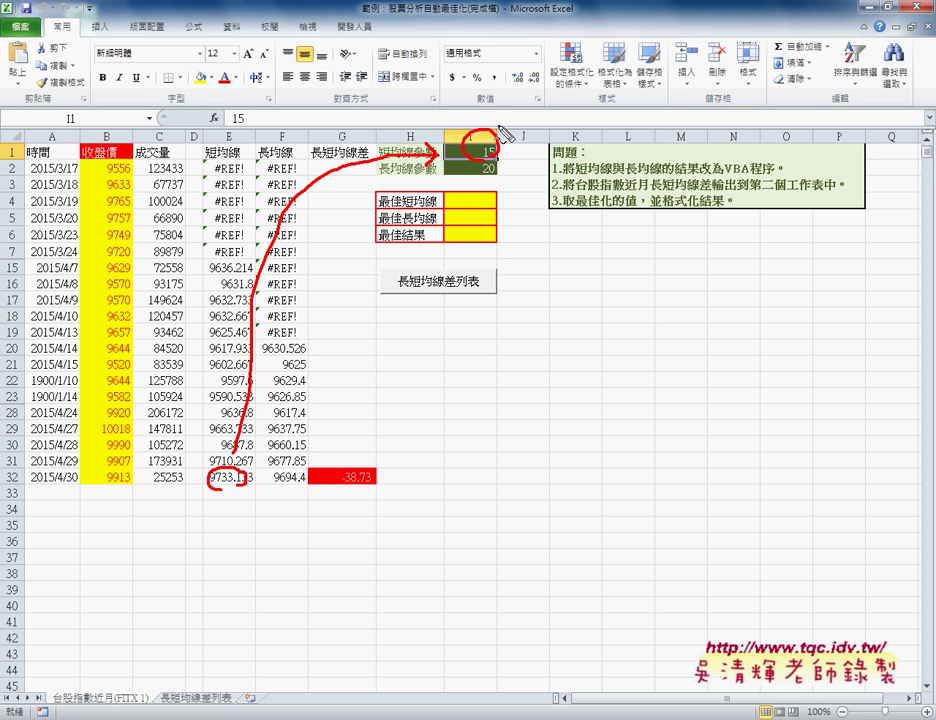
key("Escape")
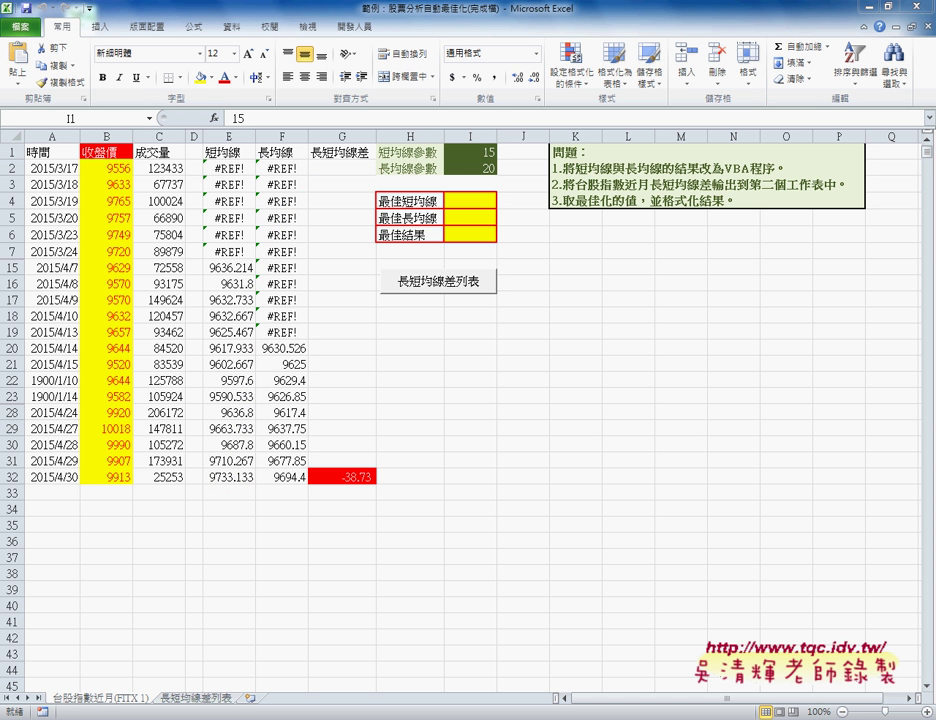
key("alt+Tab")
key("alt+Tab")
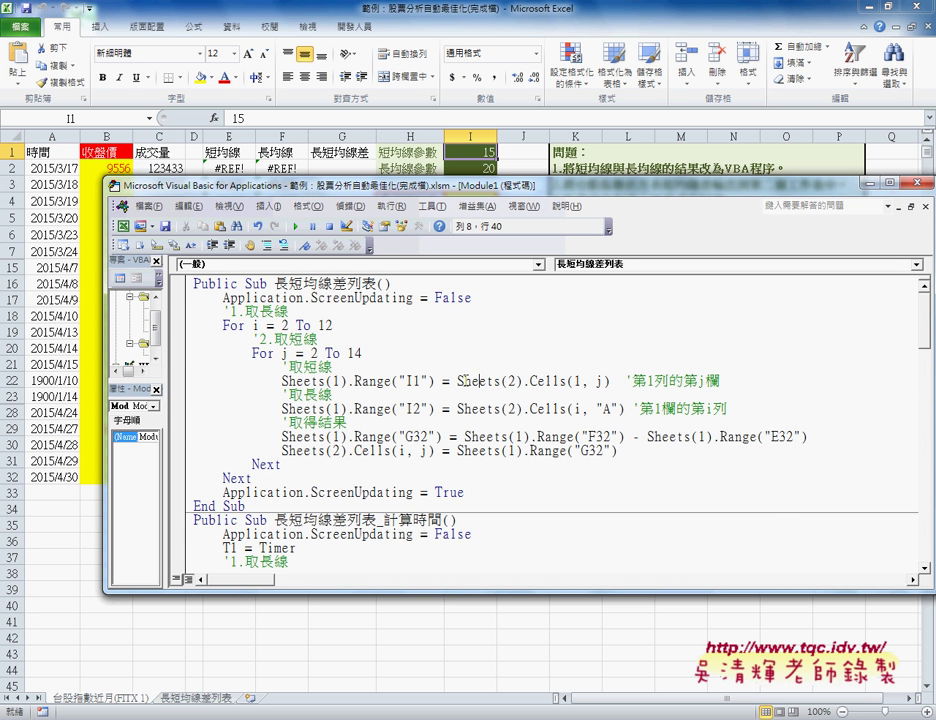
- Compare the Sheets(2).Cells(1, j) expression with parameter 3 in B1 of 長短均線差列表
left_click_drag(457, 381, 603, 389)
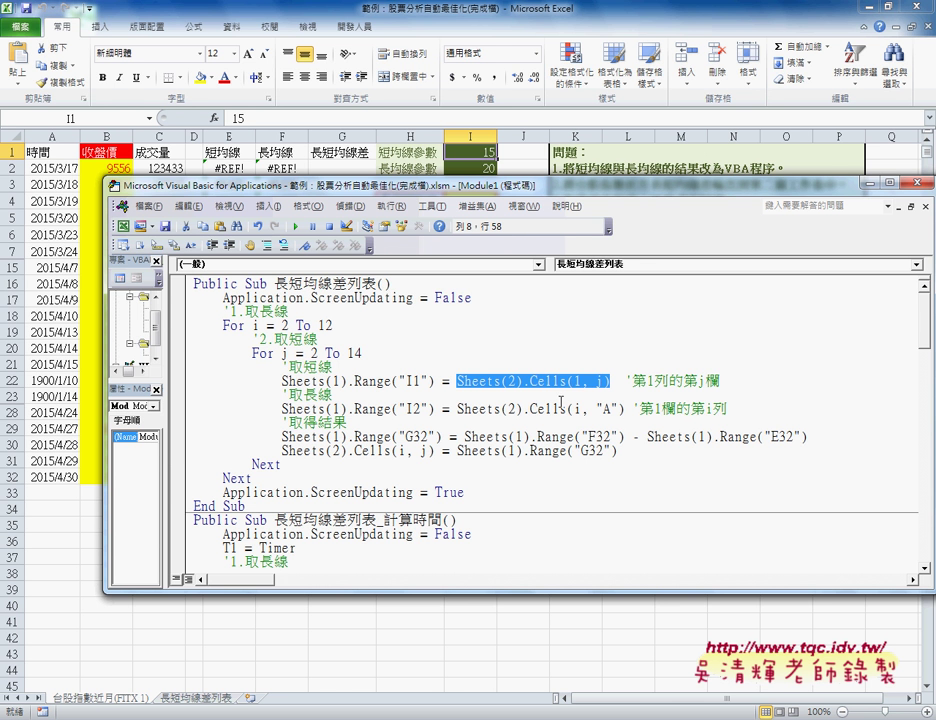
left_click(205, 699)
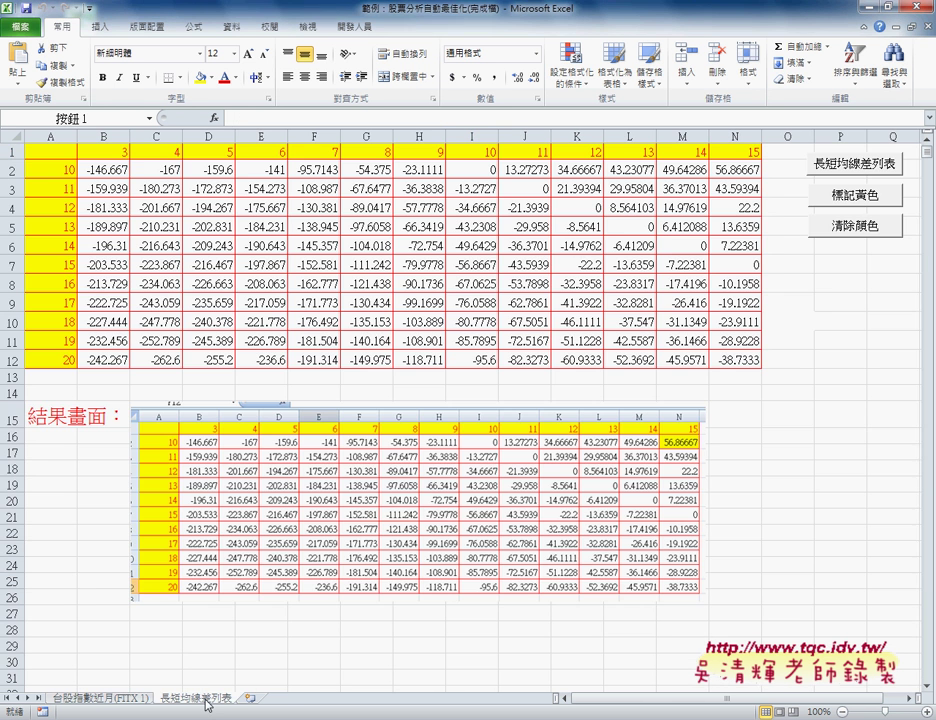
left_click(115, 150)
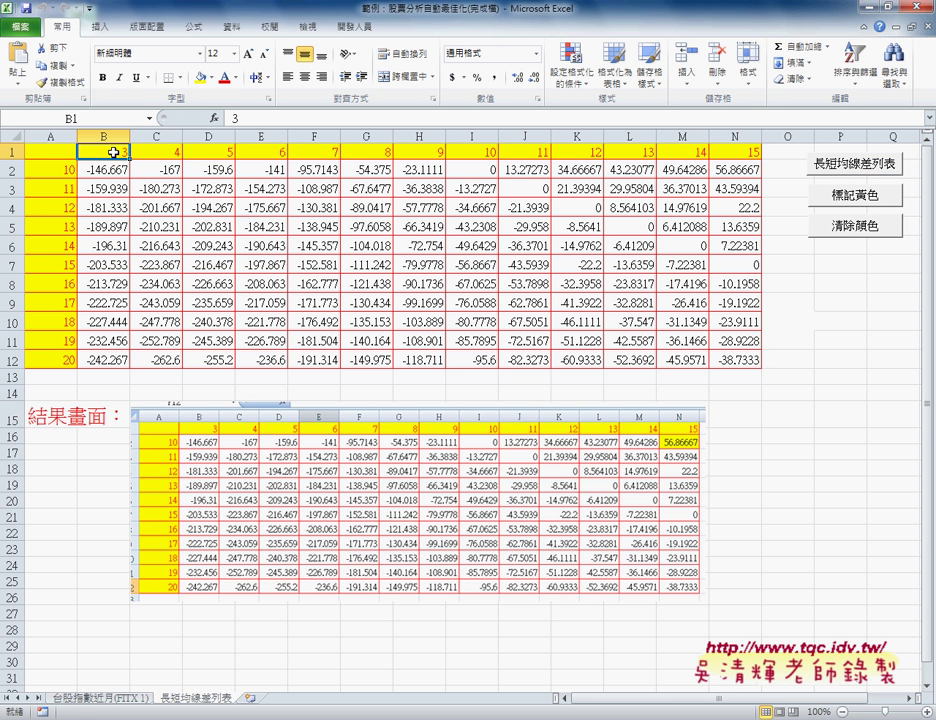
mouse_move(330, 716)
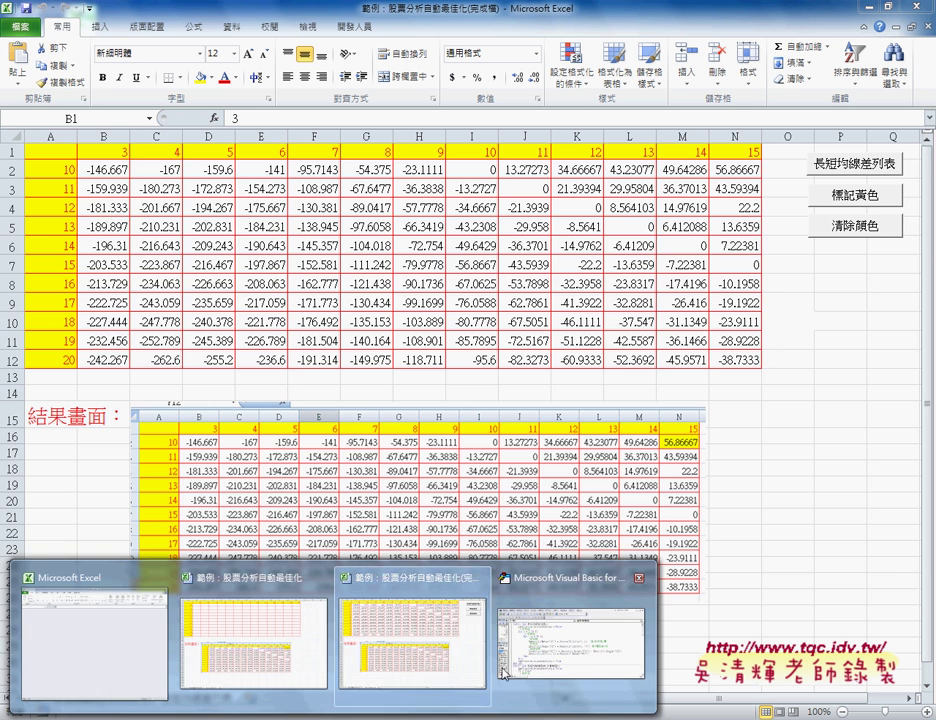
left_click(533, 660)
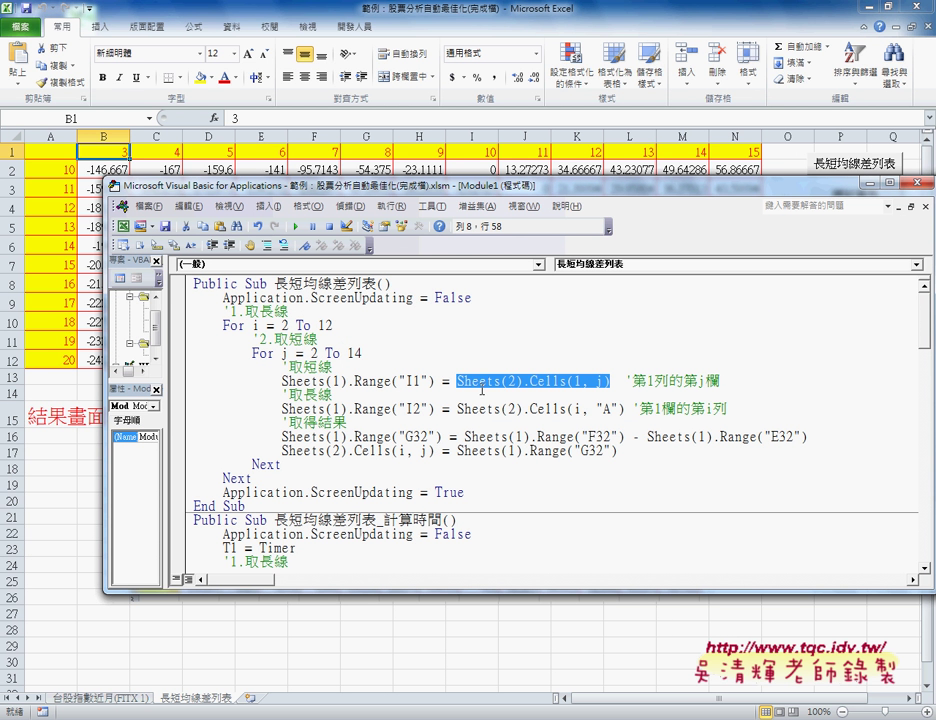
- Annotate how B1's 3 and A2's row label 10 feed the I1 and I2 targets
left_click_drag(624, 409, 530, 409)
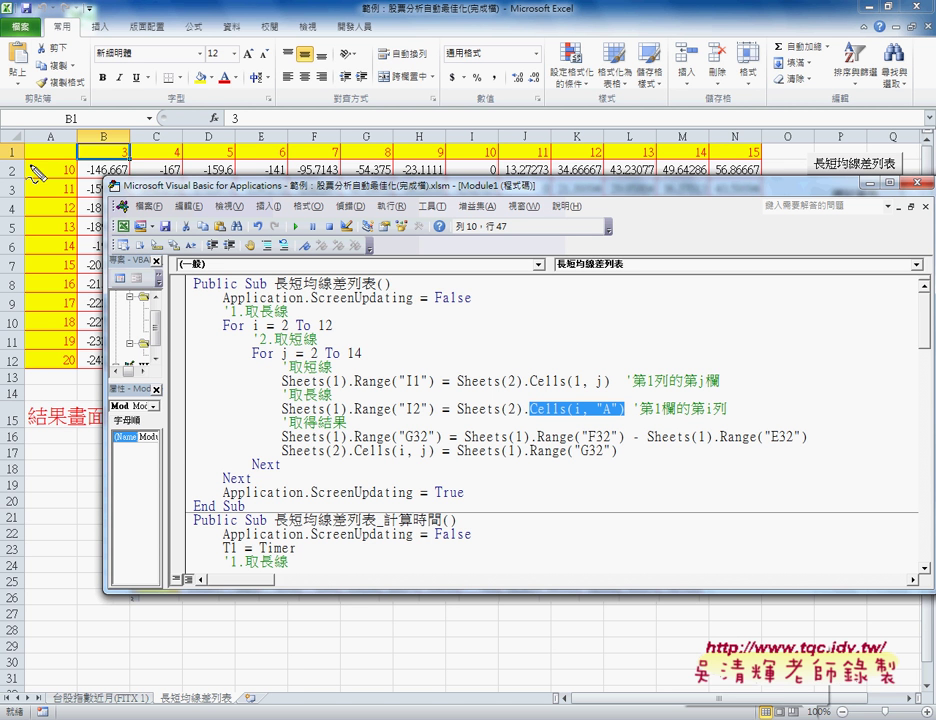
left_click_drag(114, 142, 112, 146)
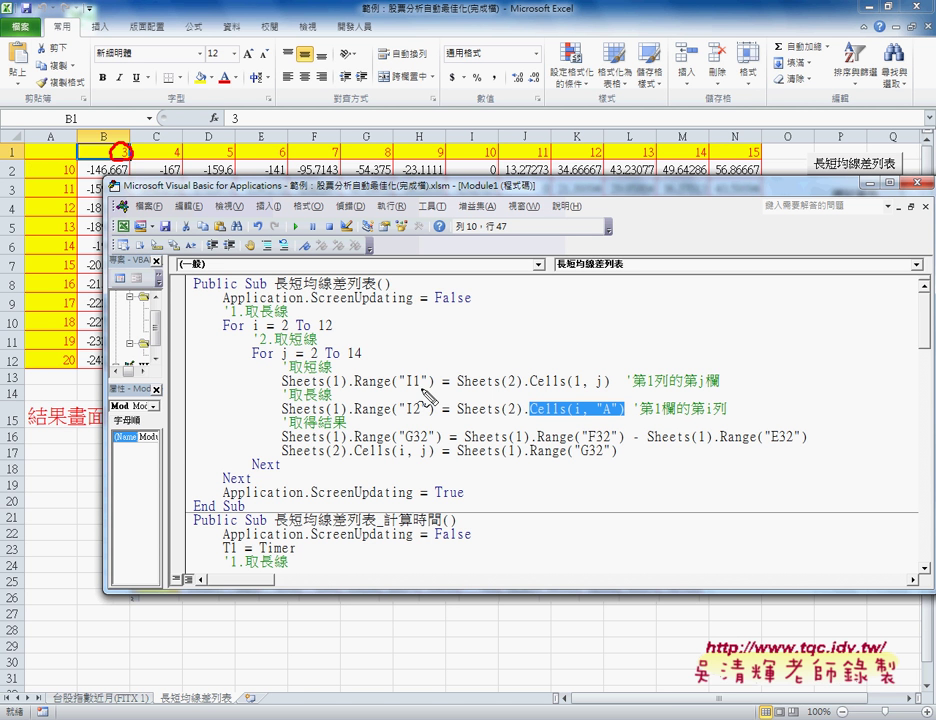
left_click_drag(405, 385, 420, 385)
left_click_drag(72, 162, 70, 164)
left_click_drag(405, 397, 420, 397)
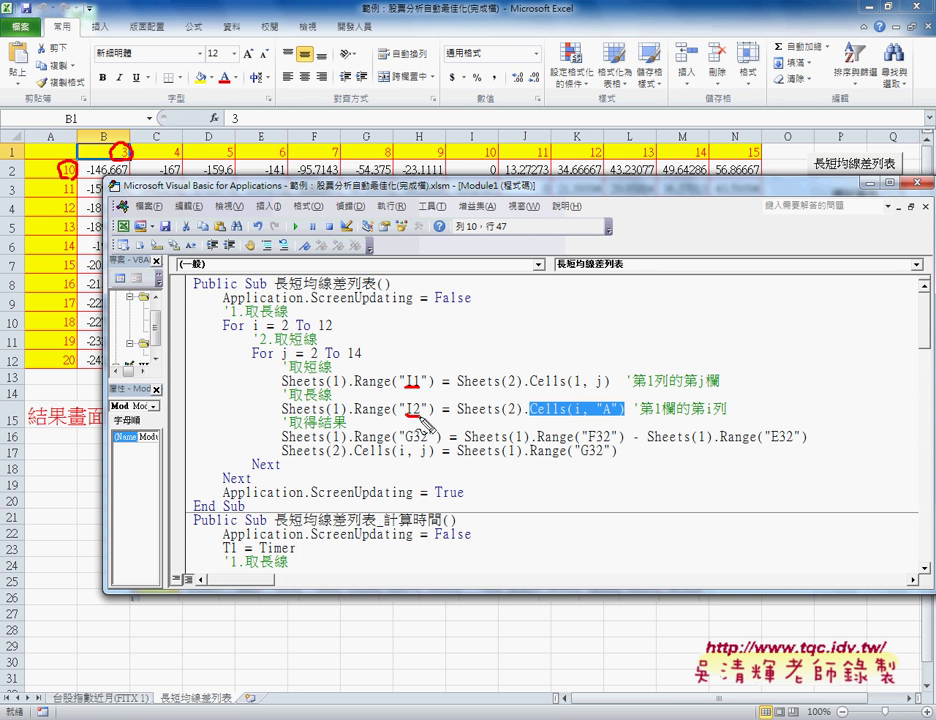
left_click_drag(515, 365, 418, 356)
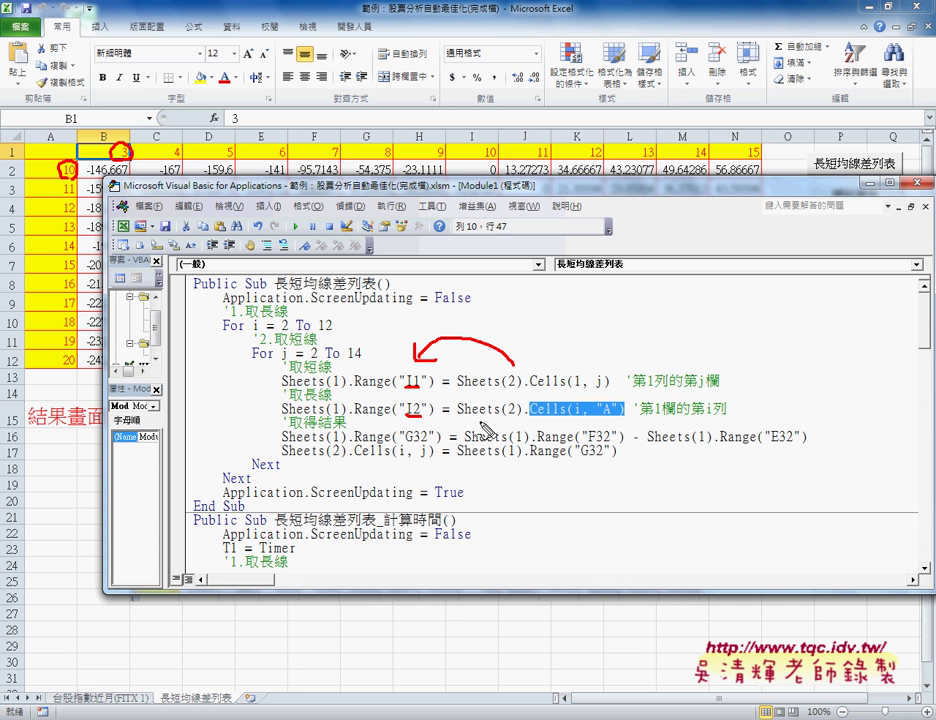
left_click_drag(478, 422, 437, 410)
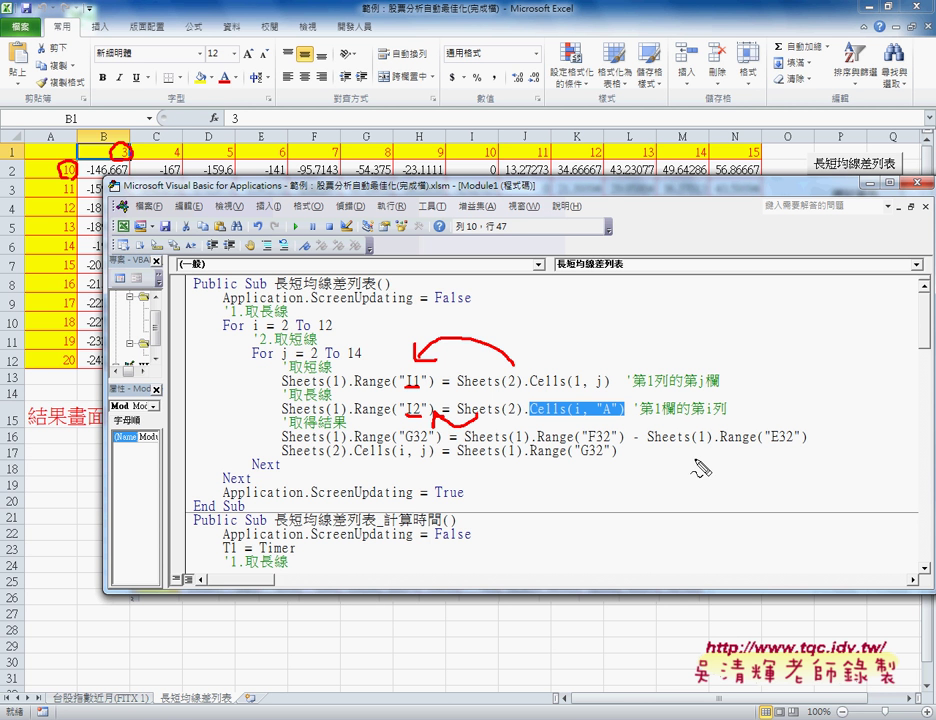
- Mark how F32 minus E32 gives G32, copied into Cells(i, j) from B2, then clear annotations
left_click_drag(589, 437, 610, 437)
left_click_drag(771, 442, 786, 442)
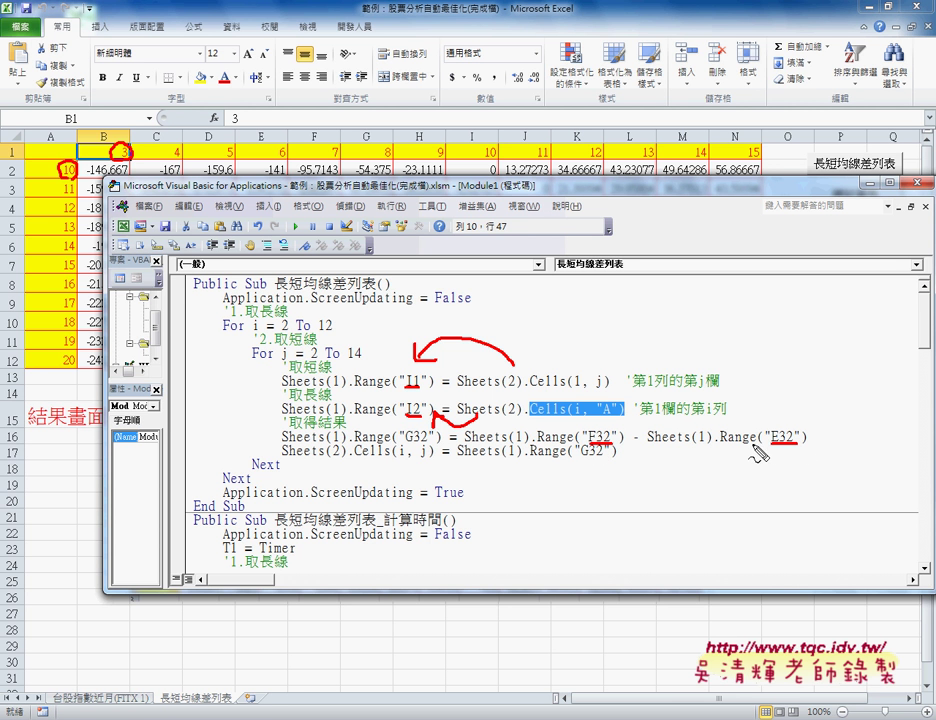
mouse_move(516, 432)
left_mouse_down()
mouse_move(401, 422)
mouse_move(423, 444)
left_mouse_up()
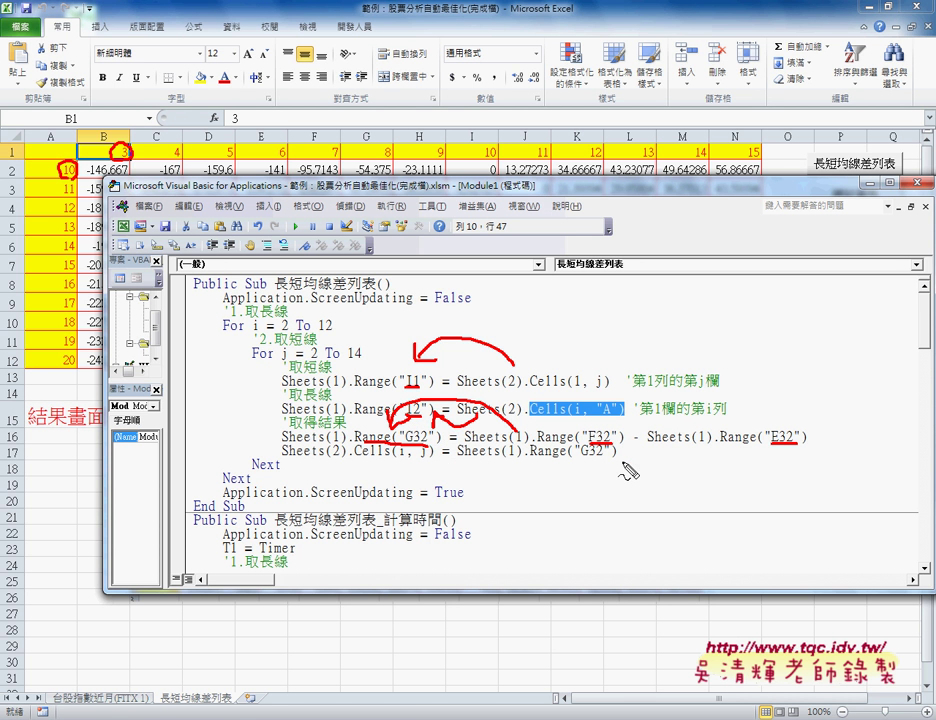
left_click_drag(617, 461, 458, 457)
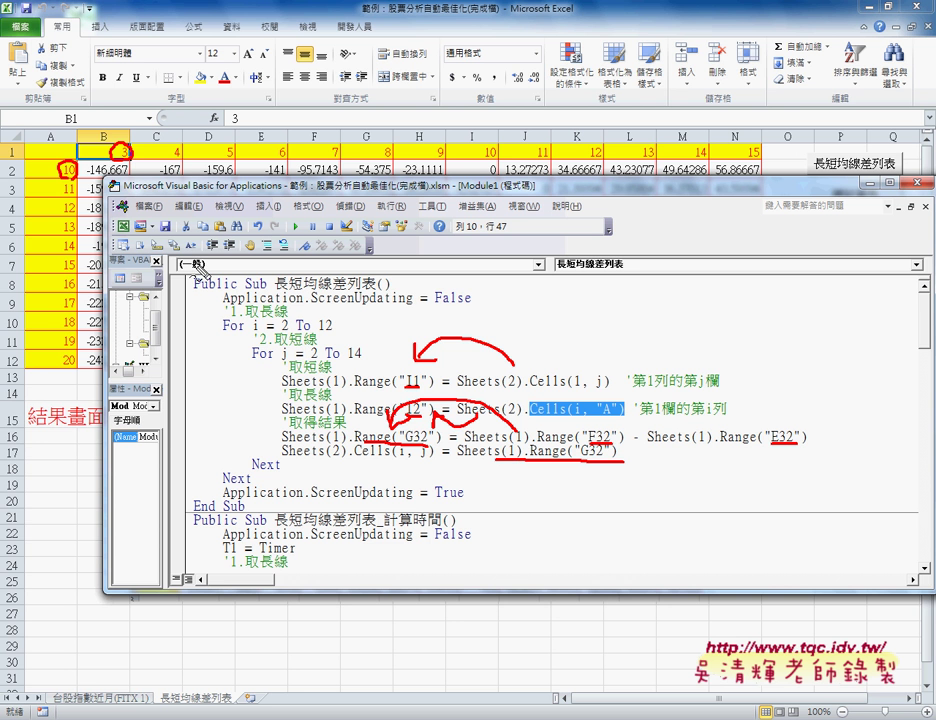
left_click_drag(128, 165, 80, 162)
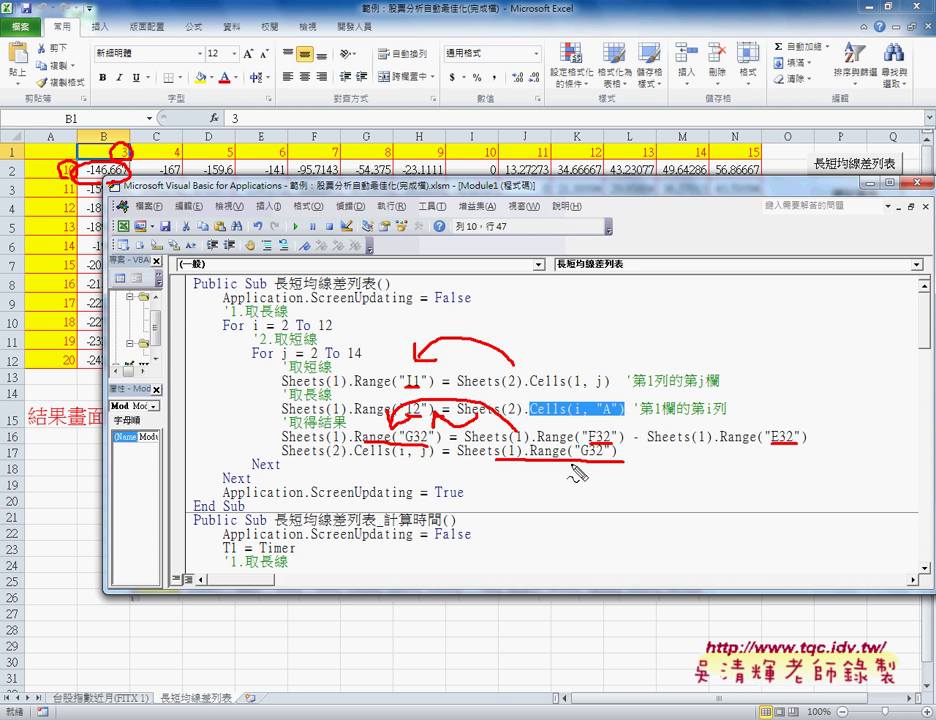
left_click_drag(500, 458, 514, 458)
left_click_drag(310, 460, 118, 198)
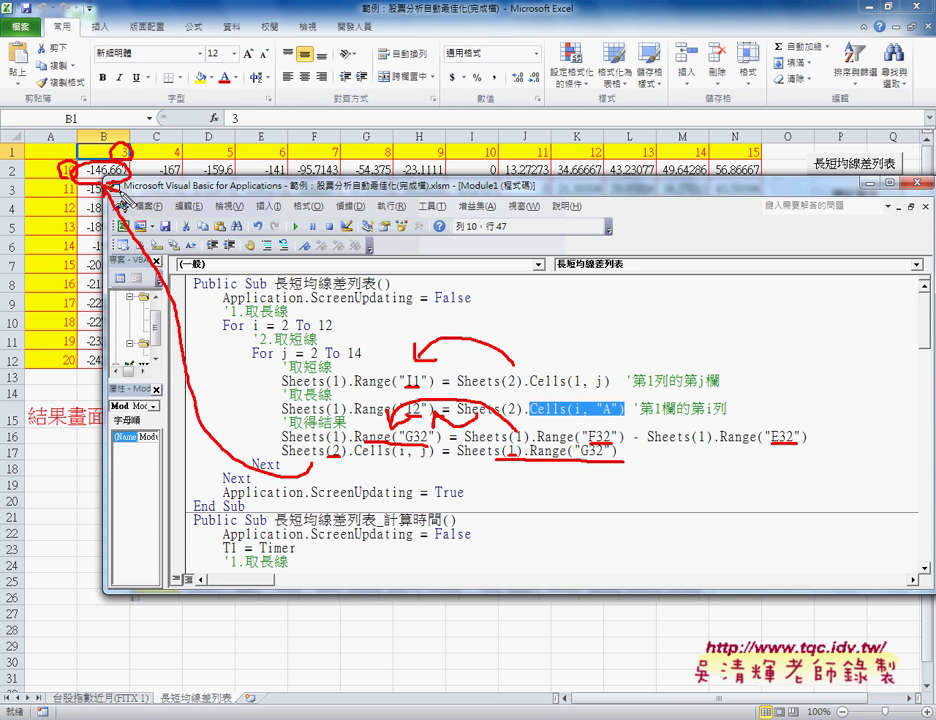
left_click_drag(362, 461, 432, 461)
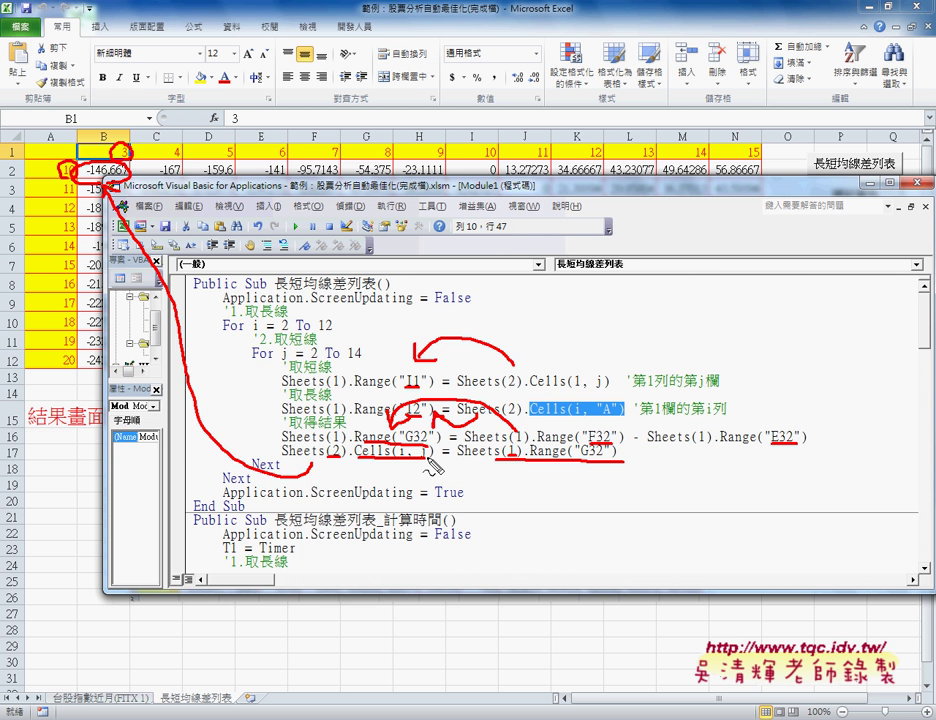
key("Escape")
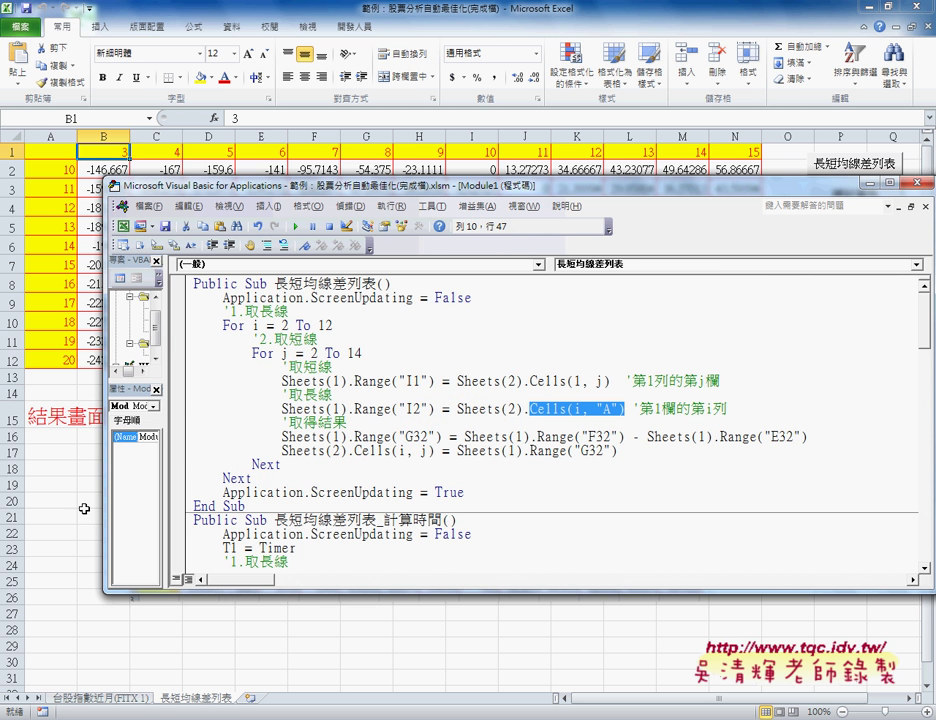
- Set a breakpoint on the Range("I1") line and run the macro from the sheet button
left_click(78, 502)
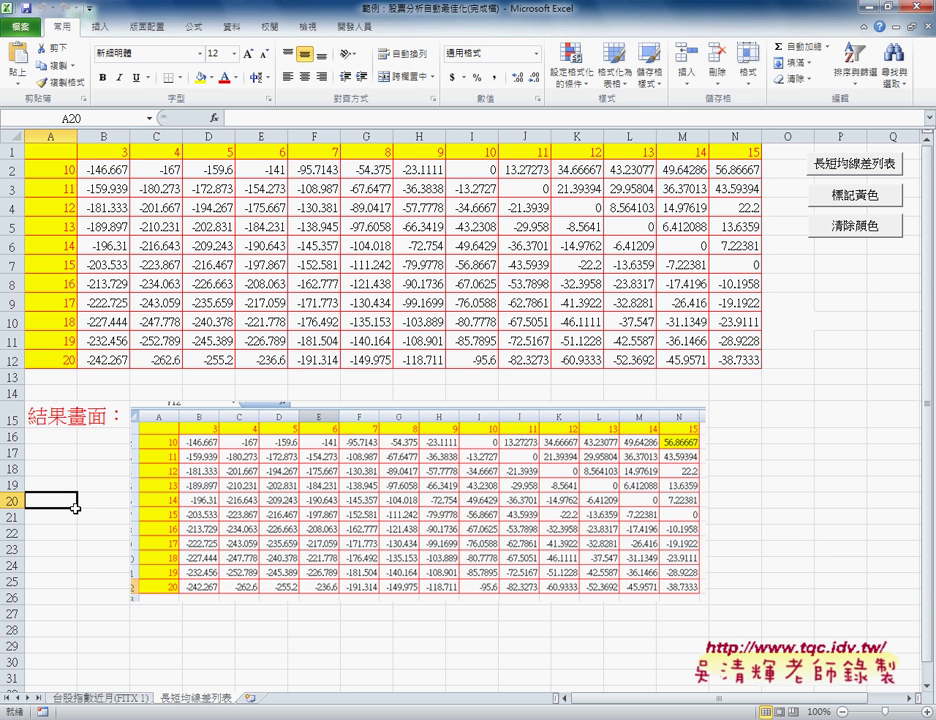
left_click(133, 699)
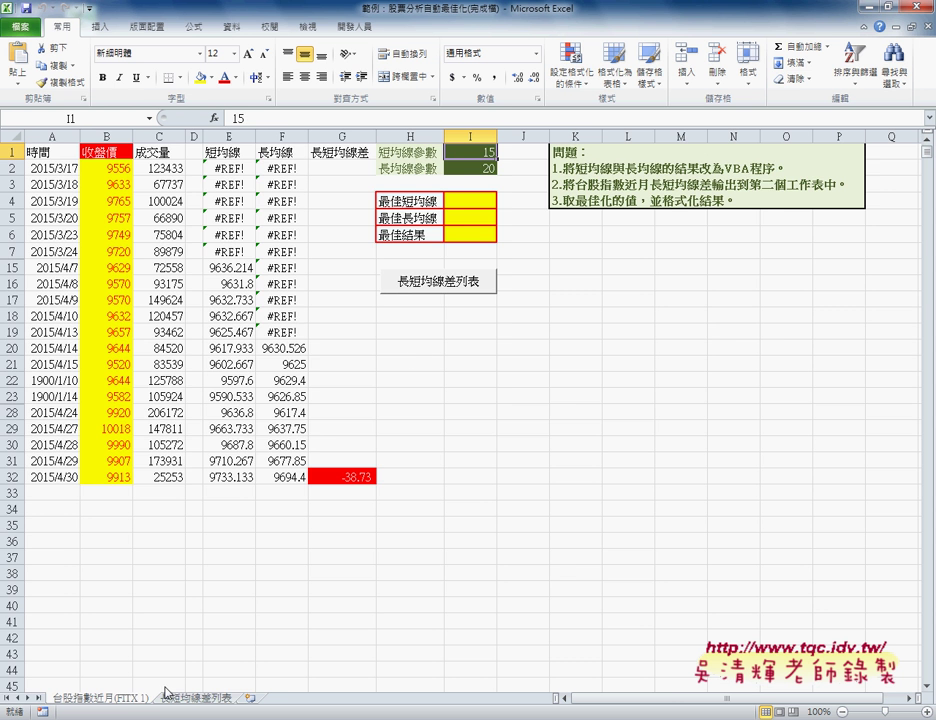
left_click(175, 700)
left_click(145, 700)
left_click(547, 672)
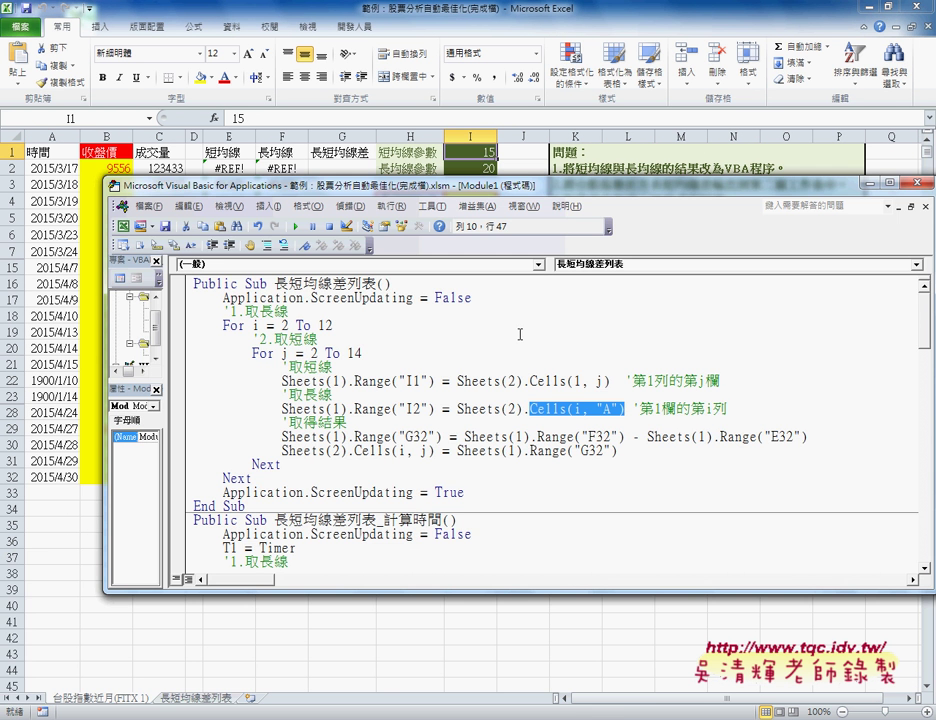
left_click(179, 380)
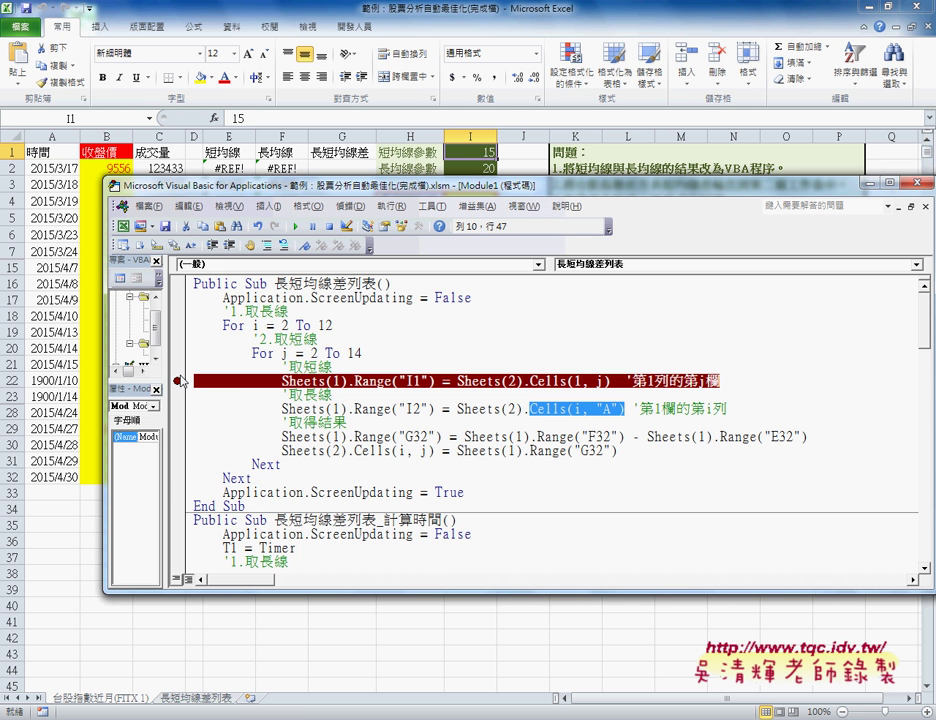
left_click(305, 8)
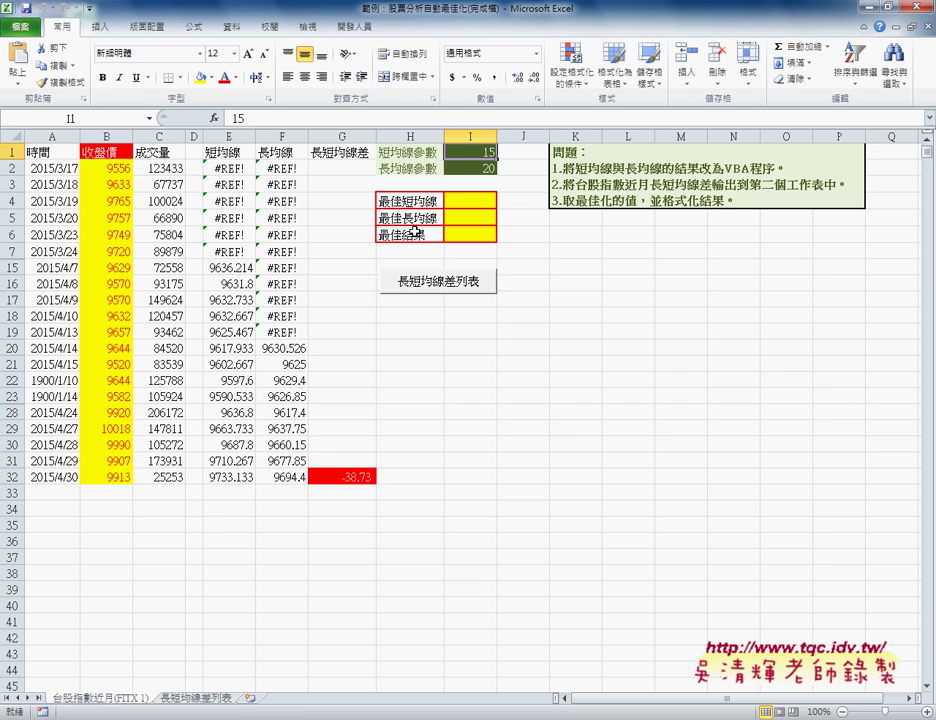
left_click(432, 289)
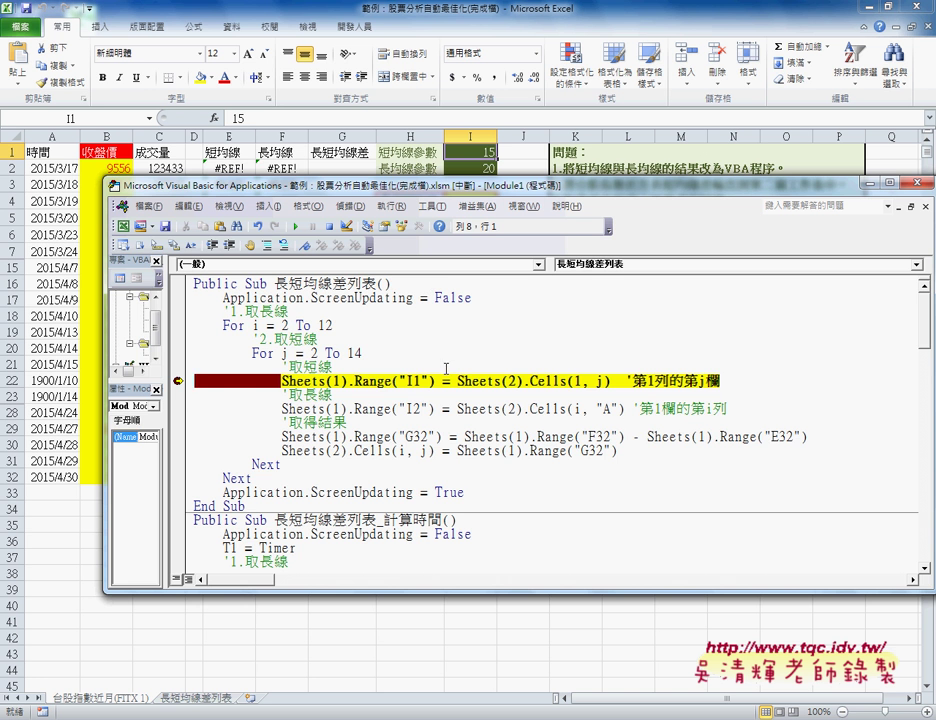
mouse_move(490, 185)
left_mouse_down()
mouse_move(489, 227)
mouse_move(568, 252)
left_mouse_up()
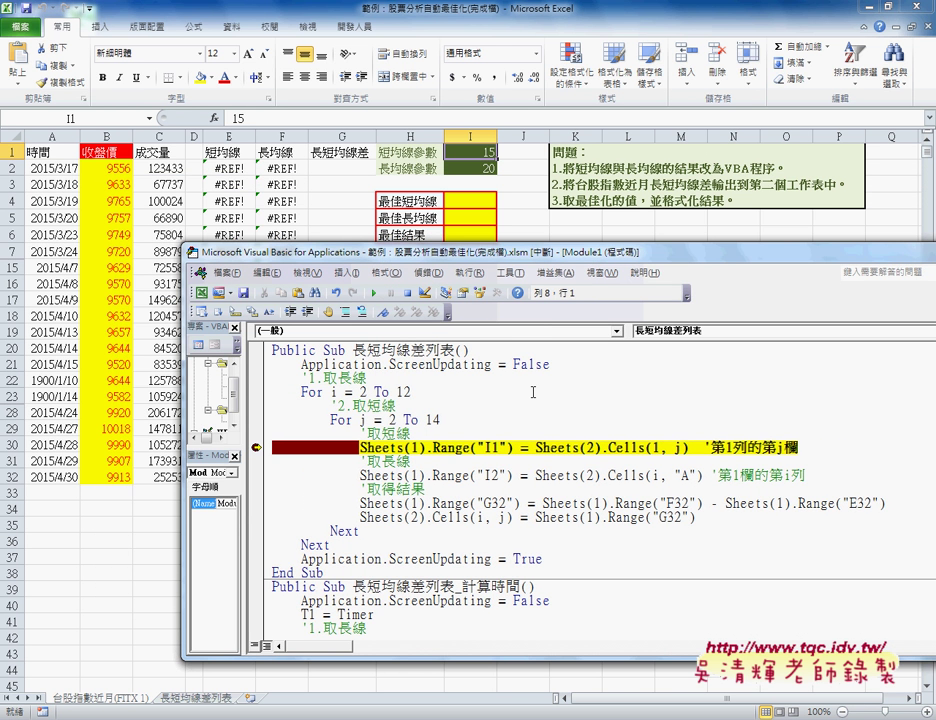
- Step through the macro with F8, watching I1 change from 3 to 4 and G32 reach -167.00
key("F8")
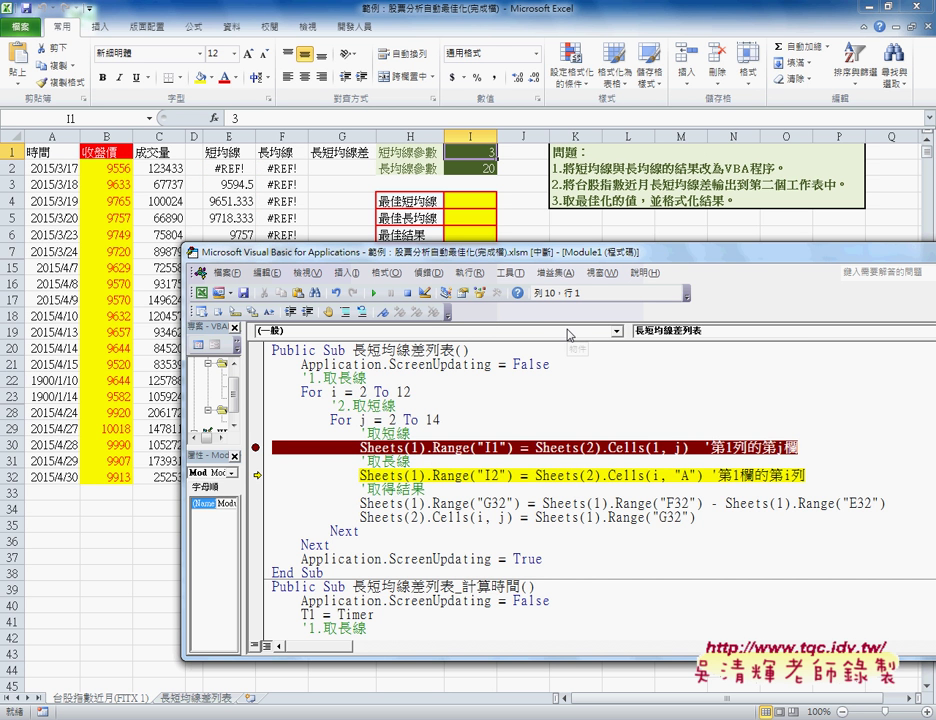
key("F8")
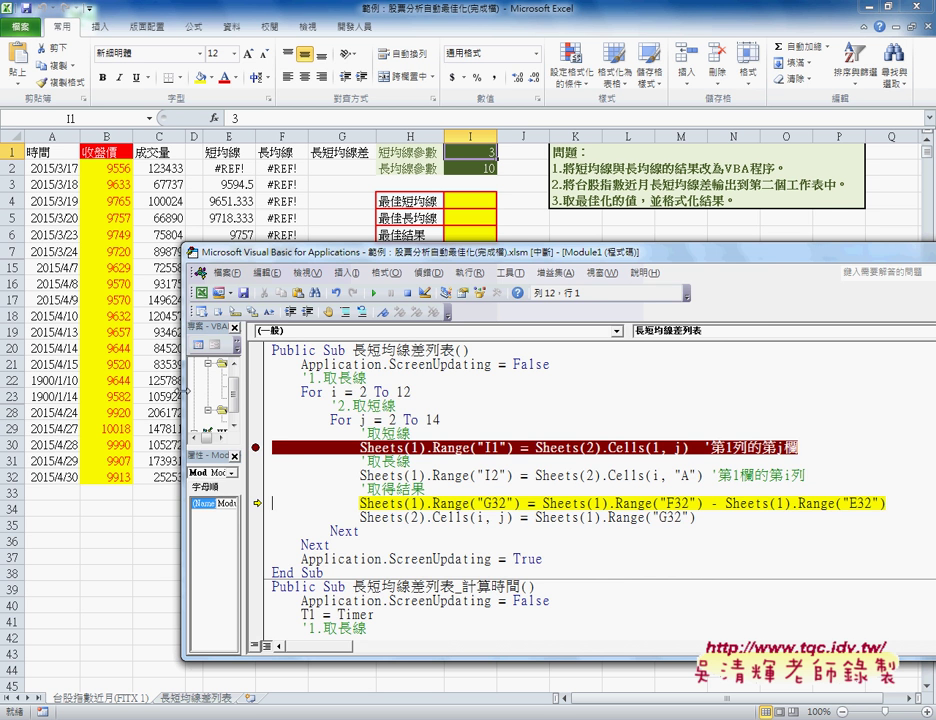
left_click_drag(263, 394, 431, 394)
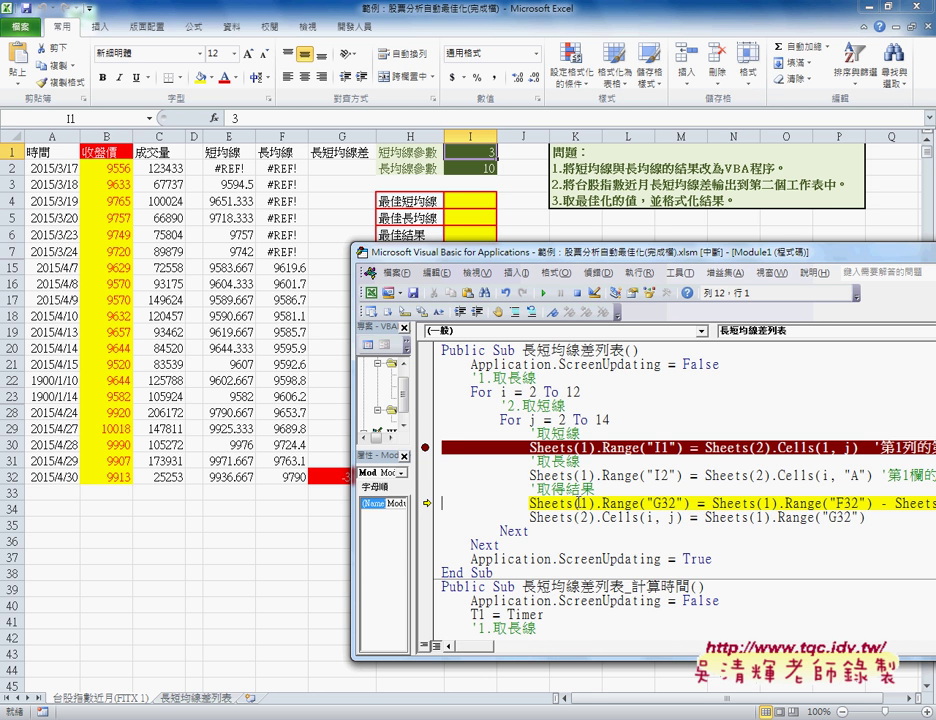
left_click_drag(500, 251, 535, 254)
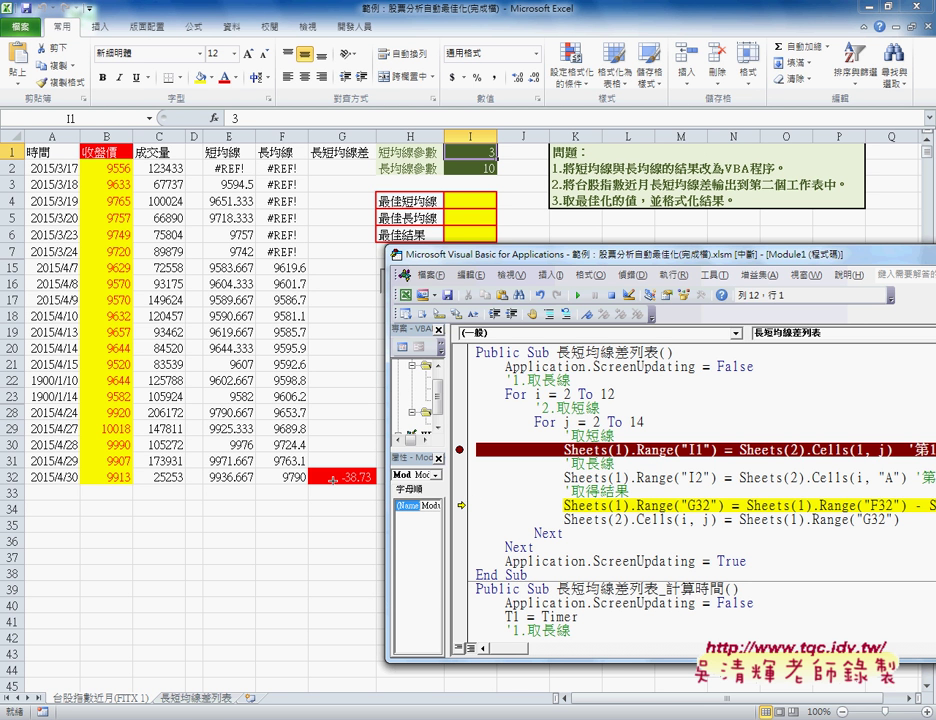
key("F8")
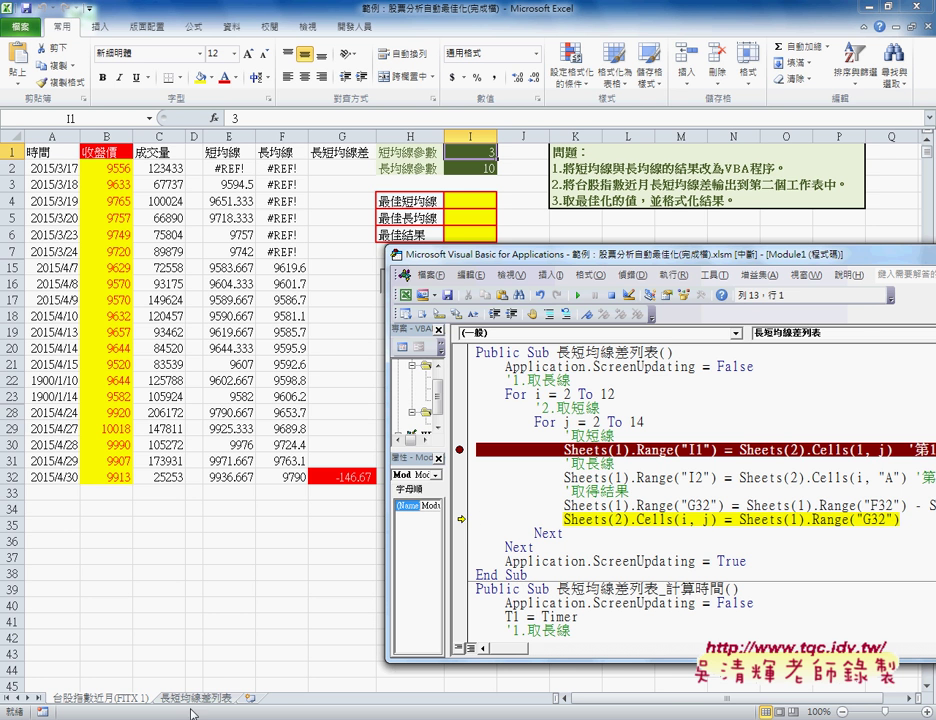
key("F8")
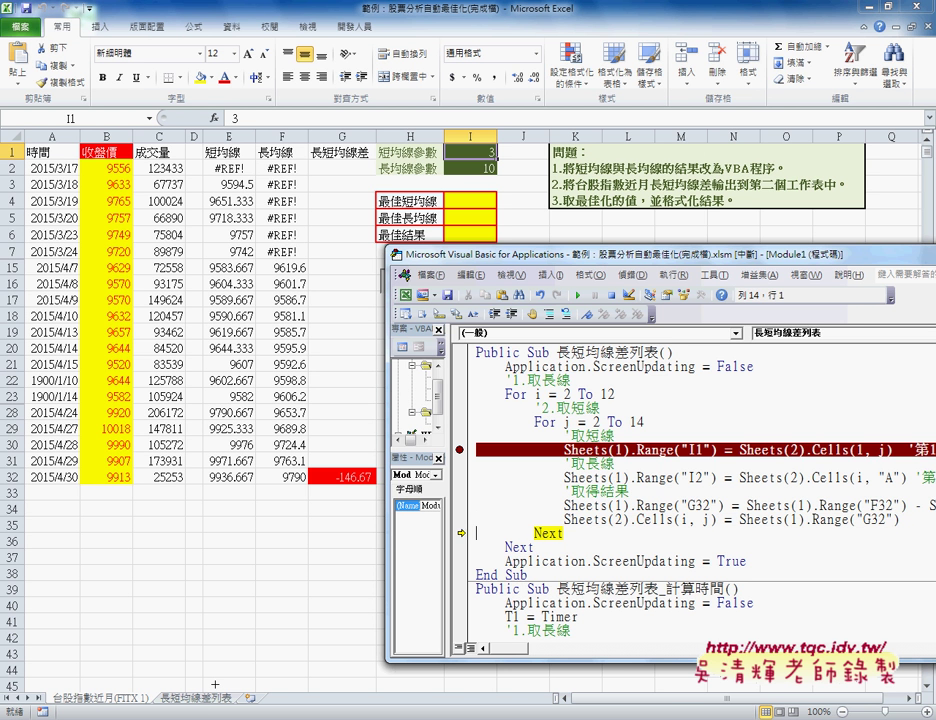
key("F8")
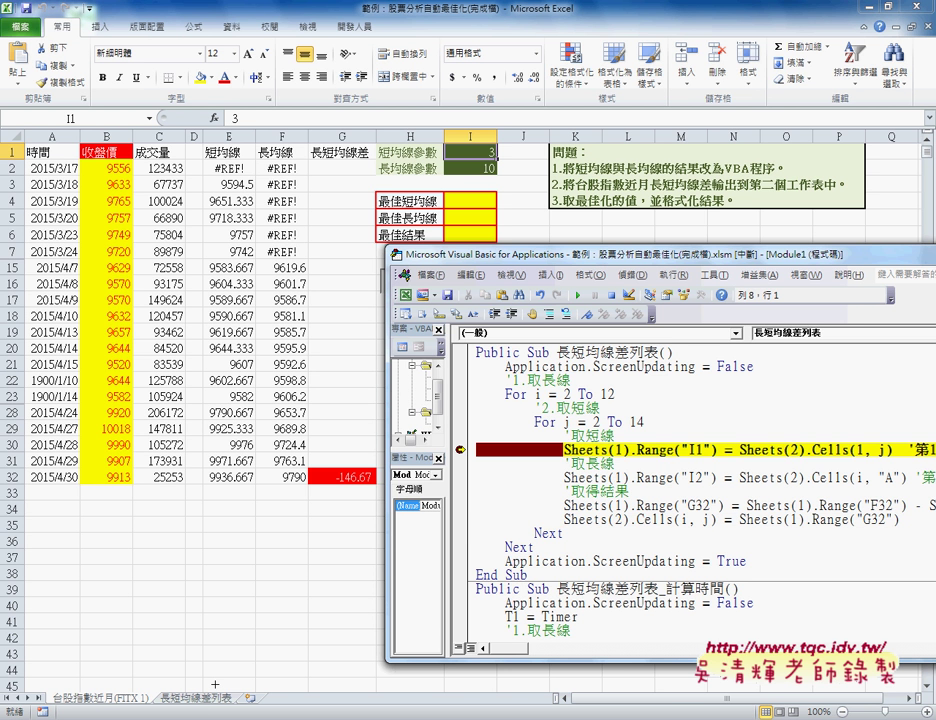
key("F8")
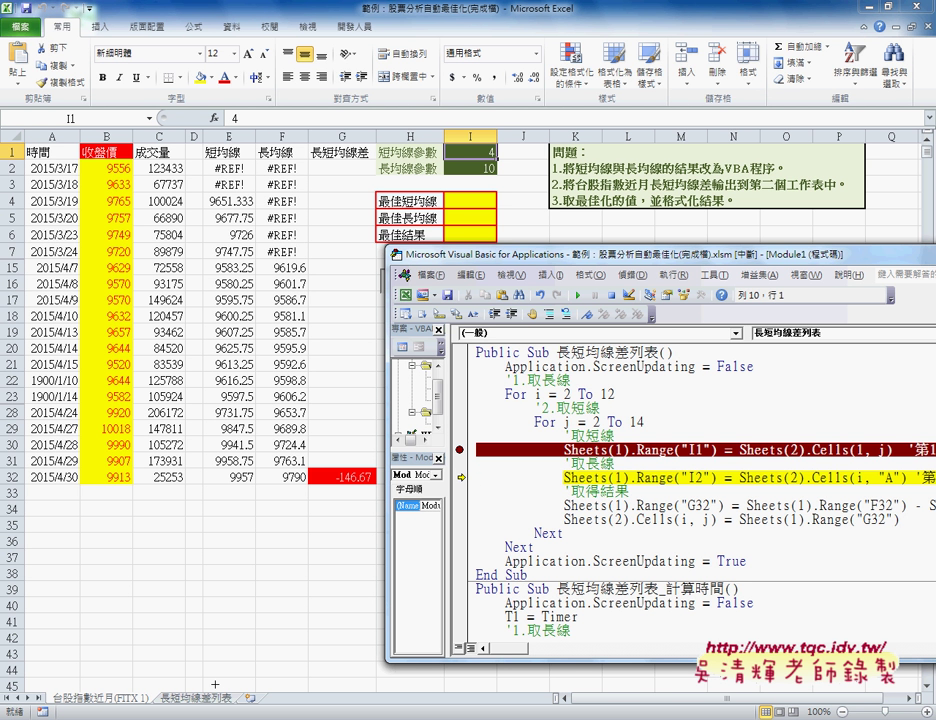
key("F8")
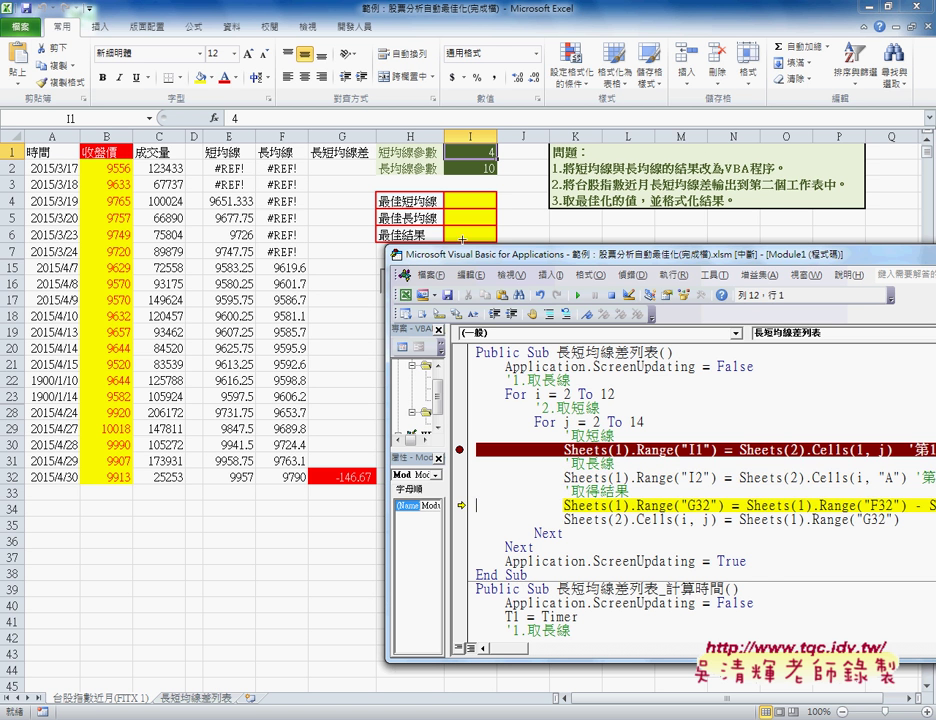
key("F8")
key("F8")
key("F8")
key("F8")
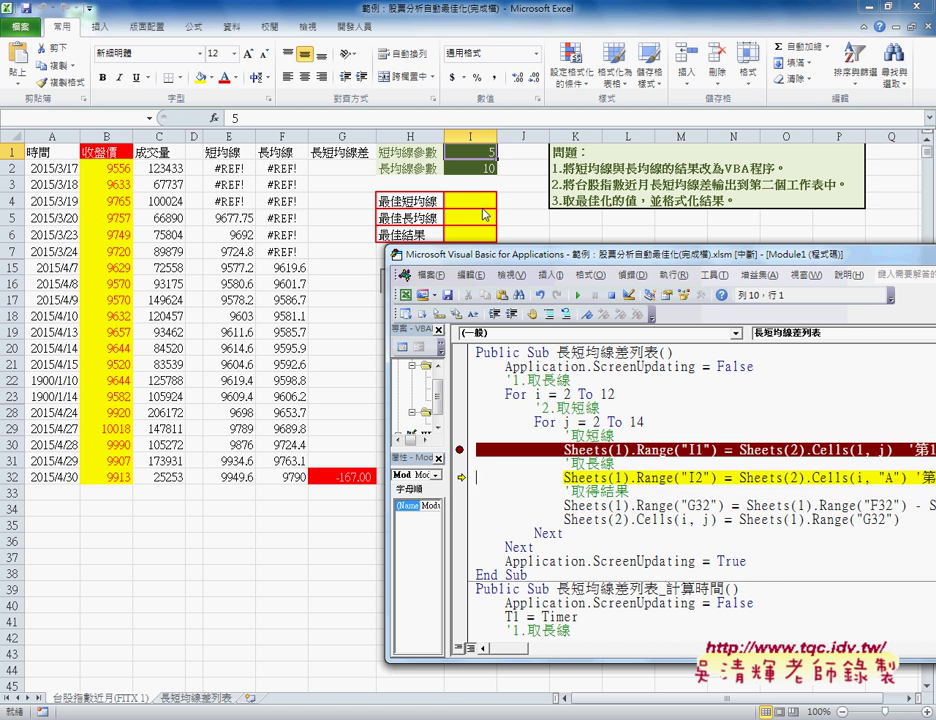
key("F8")
key("F8")
key("F8")
key("F8")
key("F8")
key("F8")
key("F8")
key("F8")
key("F8")
key("F8")
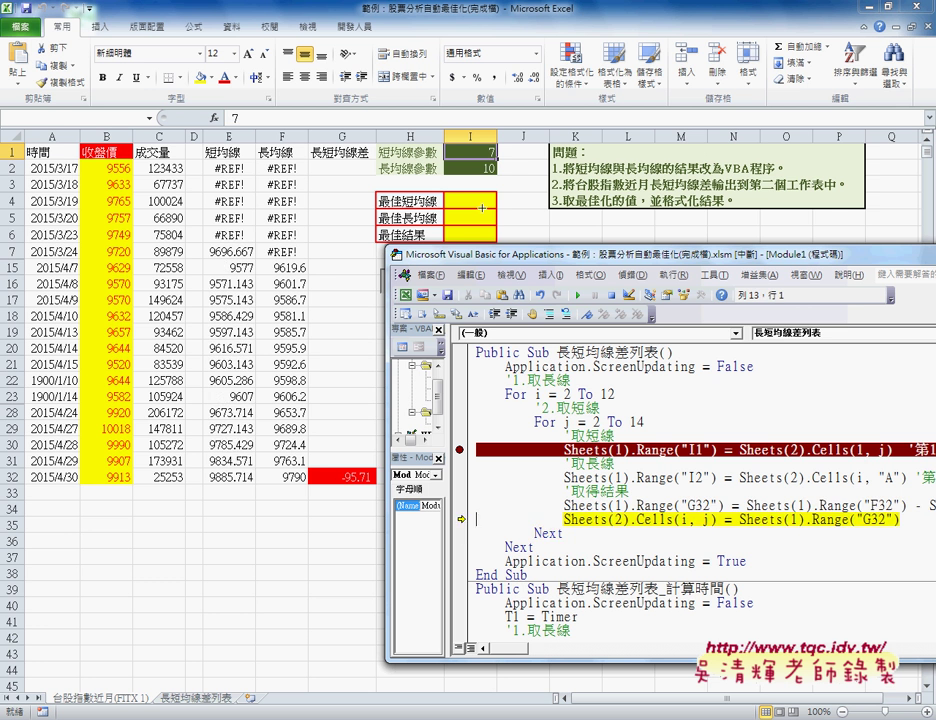
key("F8")
key("F8")
key("F8")
key("F8")
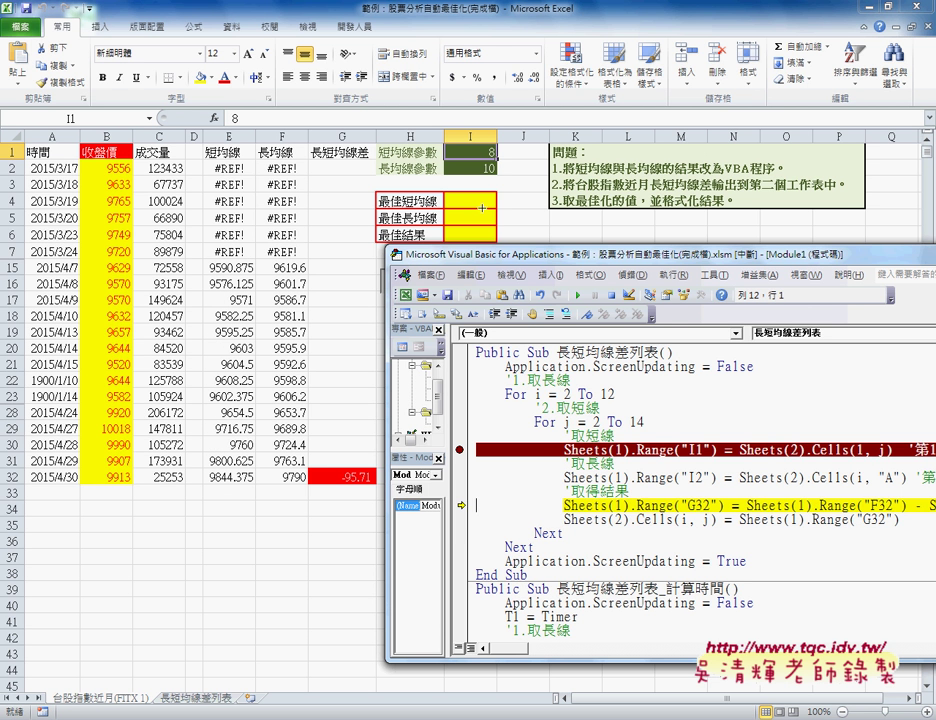
- Remove the breakpoint and let the macro finish, leaving parameters 8 and 10
key("F5")
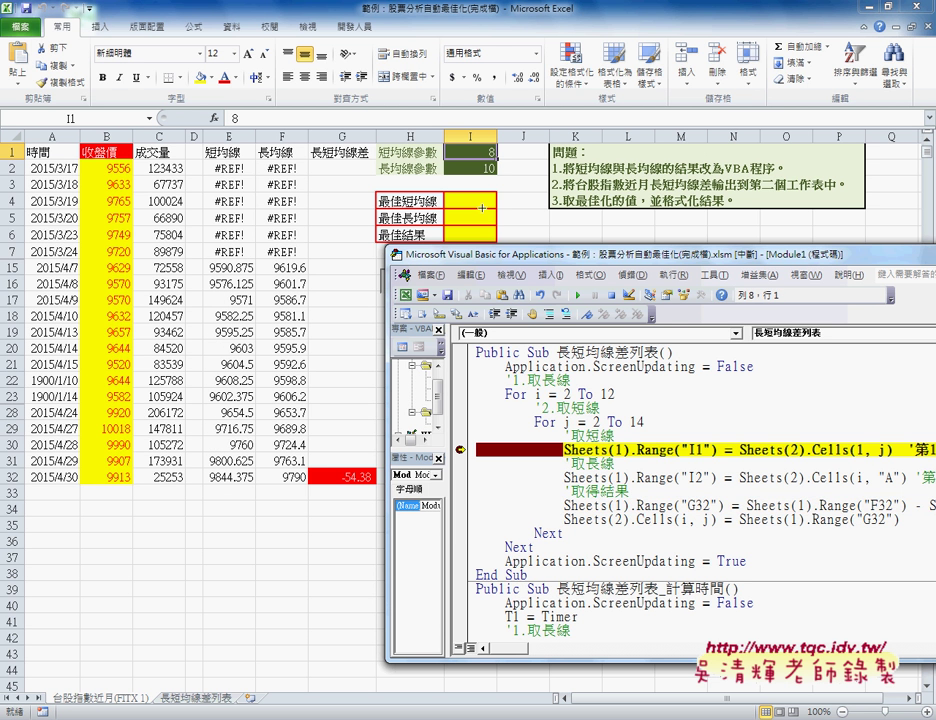
key("F9")
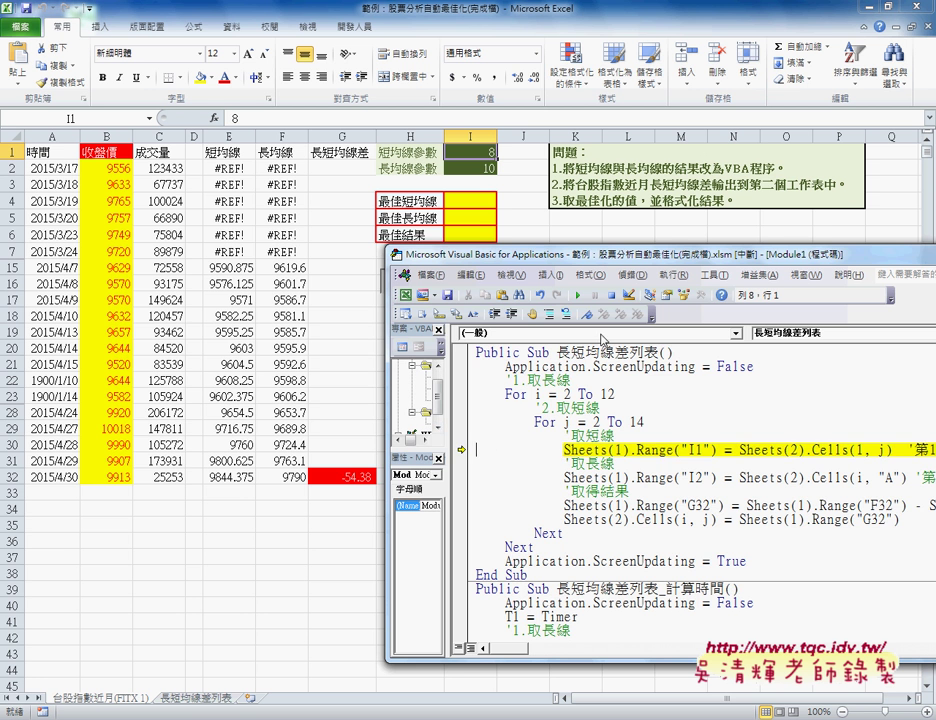
key("F5")
left_click_drag(555, 259, 265, 246)
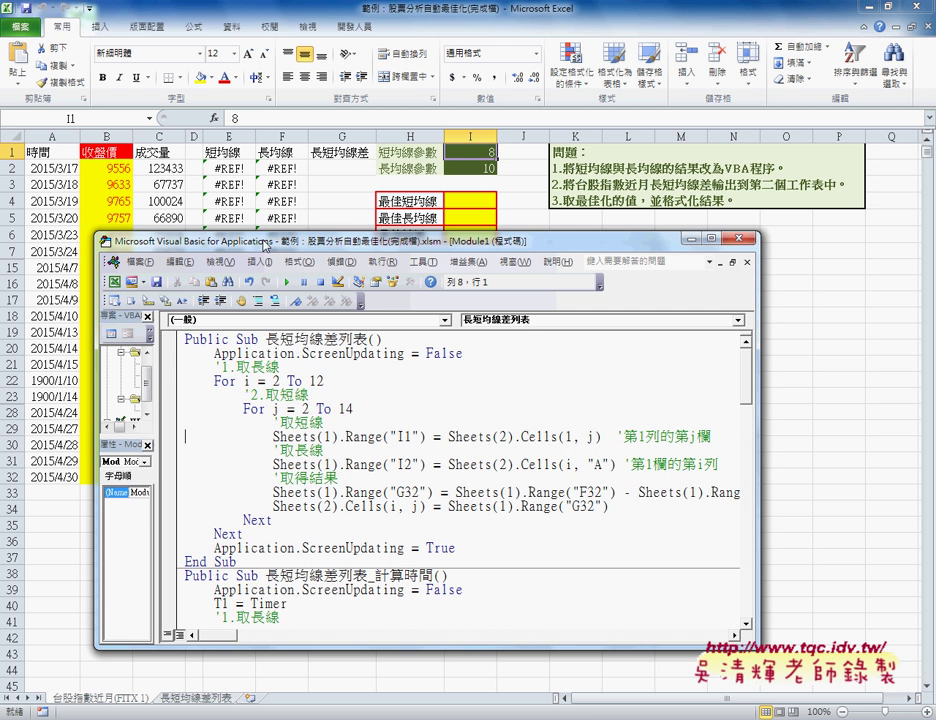
- Copy the whole 長短均線差列表 Sub, from Public Sub to End Sub, with 複製
left_click(259, 382)
left_click(281, 409)
left_click_drag(238, 562, 185, 339)
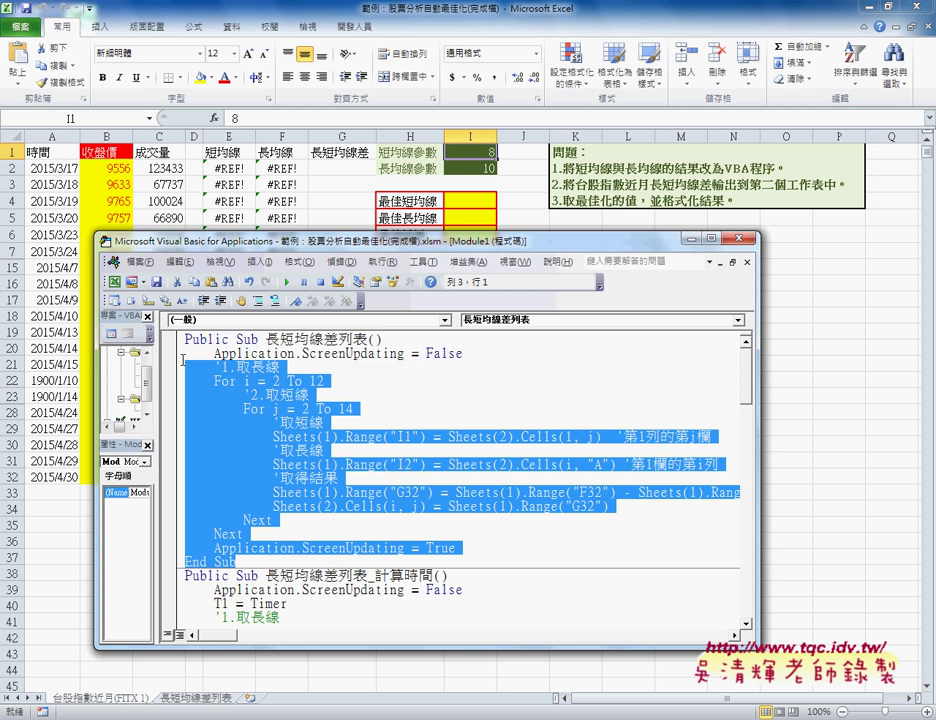
right_click(236, 367)
left_click(273, 410)
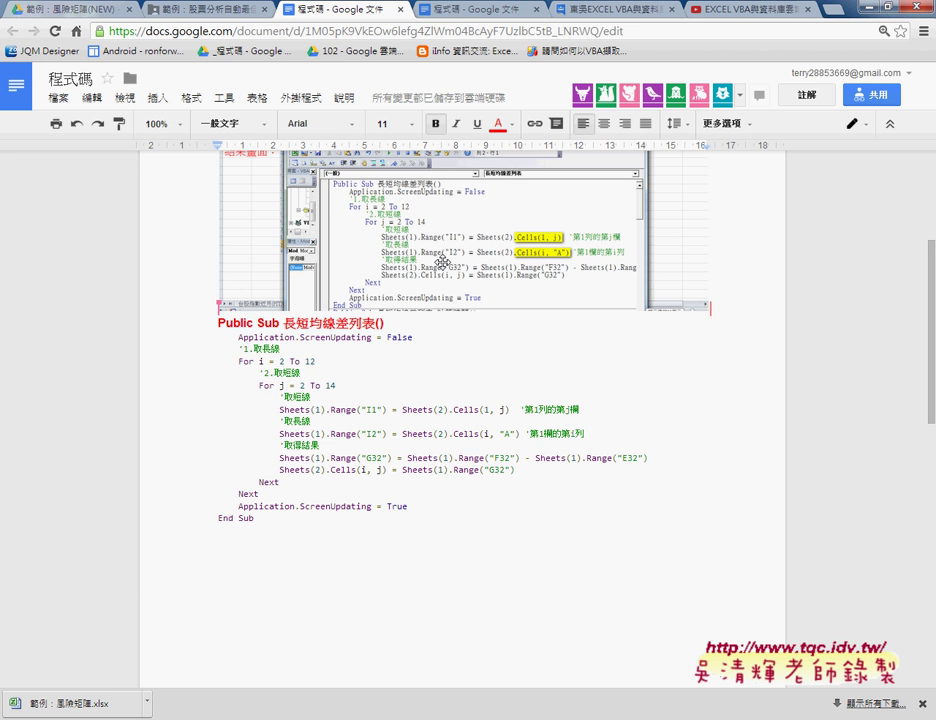
- Minimize Chrome to bring the VBA editor back into view
left_click(866, 10)
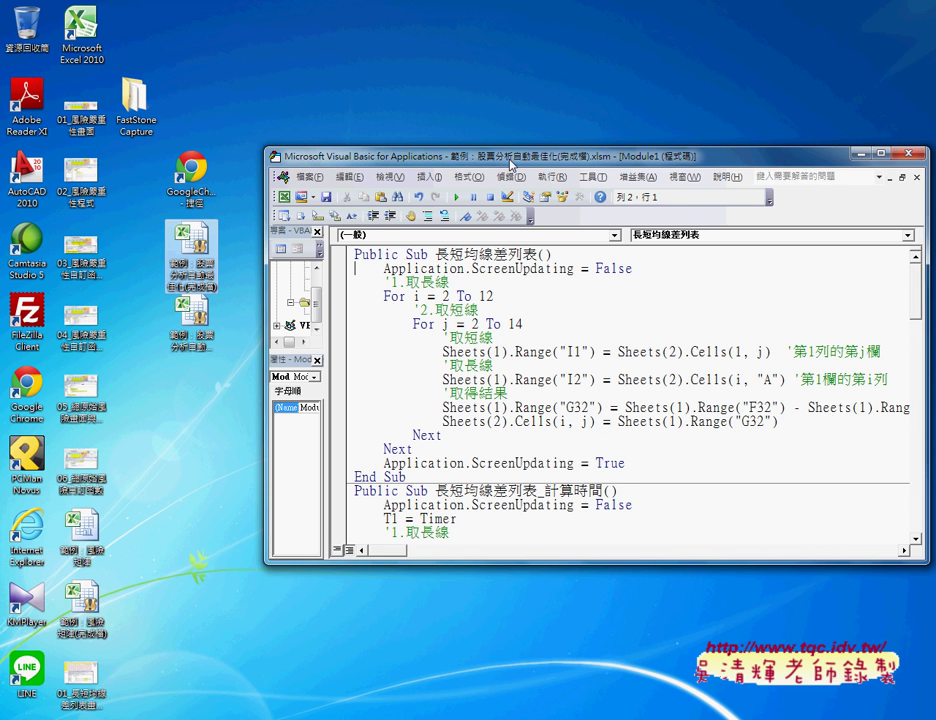
- Highlight Cells(1, j) and Cells(i, "A") in the code, then bring the Excel workbook forward
left_click_drag(385, 157, 270, 157)
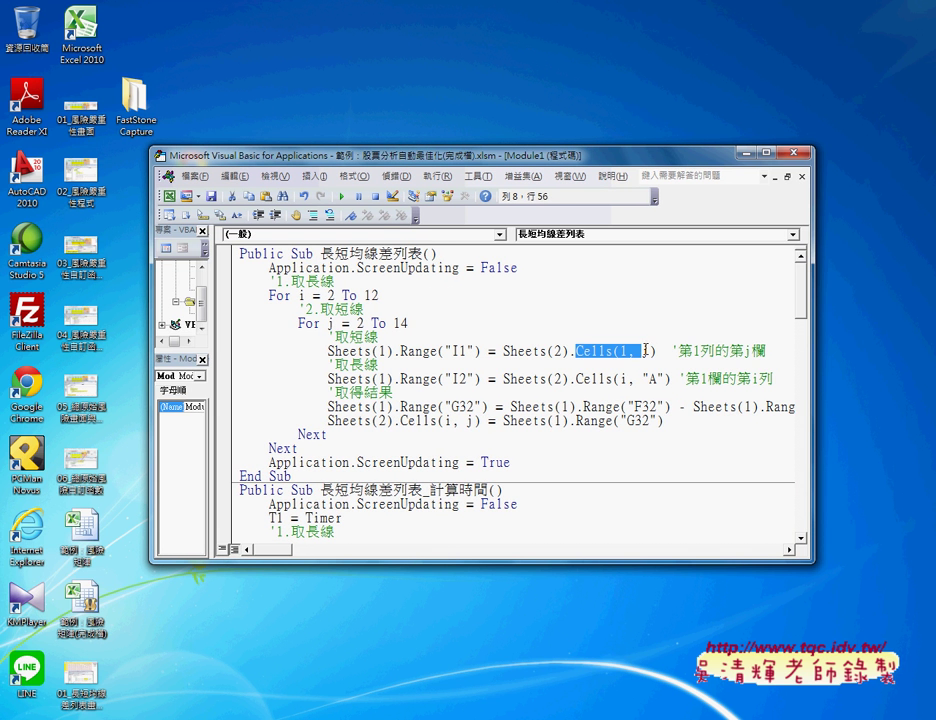
left_click_drag(576, 351, 656, 352)
double_click(646, 351)
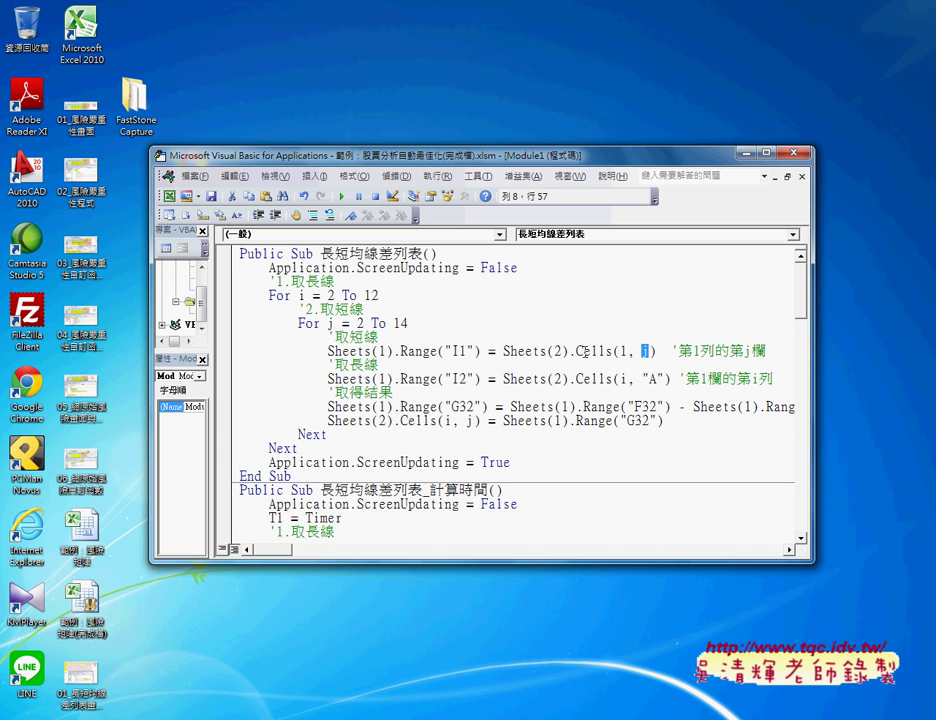
left_click_drag(575, 351, 657, 351)
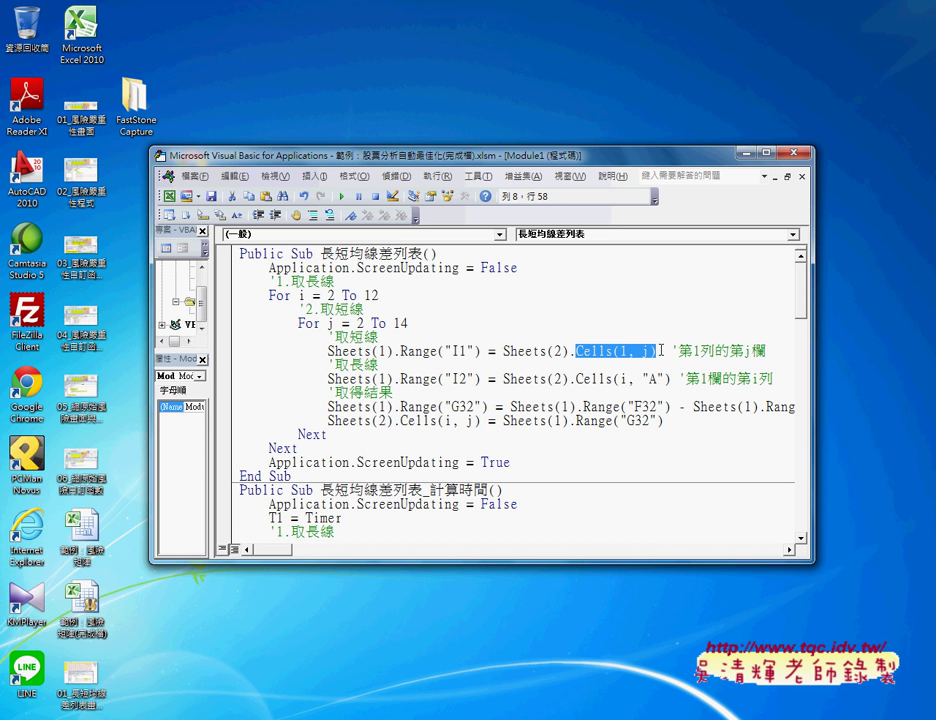
left_click_drag(575, 379, 668, 379)
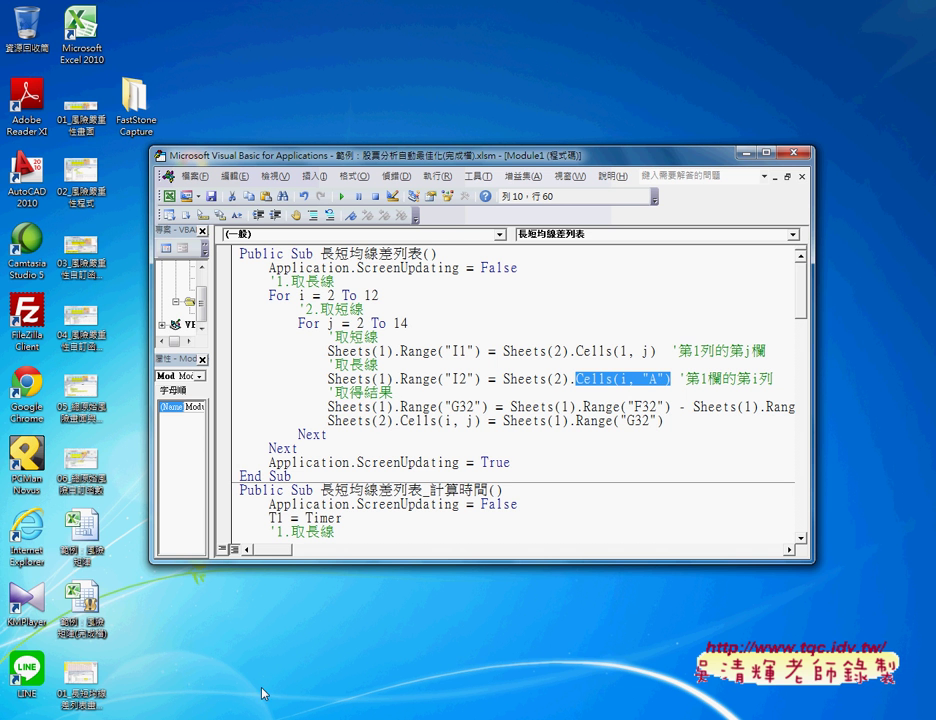
left_click(333, 714)
left_click(362, 665)
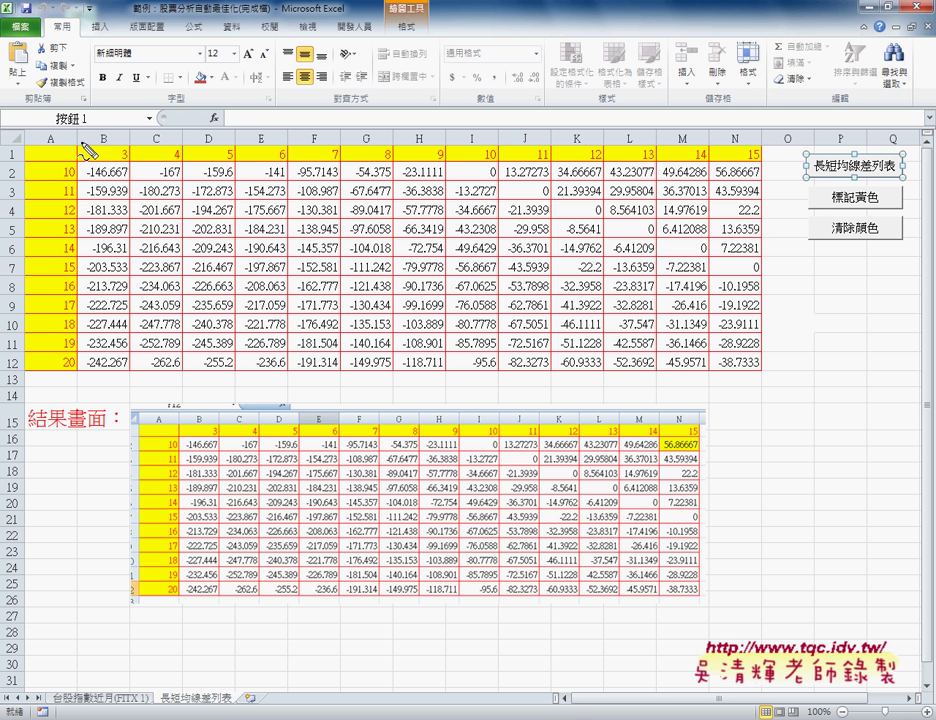
- Annotate the sheet, circling -146.667 in B2, then clear the marks
mouse_move(80, 135)
left_mouse_down()
mouse_move(81, 162)
mouse_move(725, 150)
left_mouse_up()
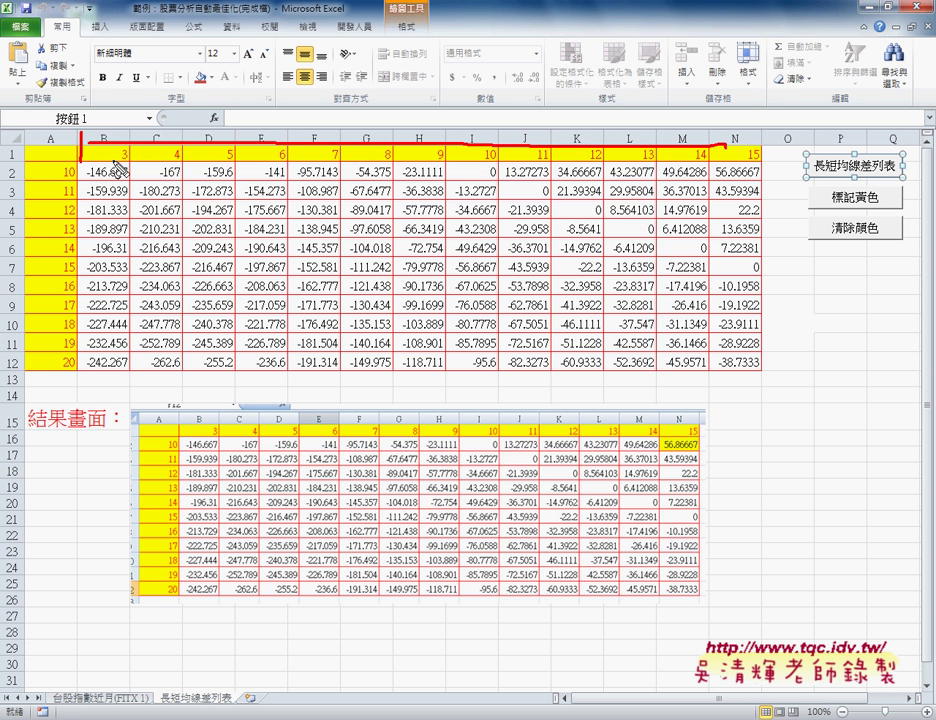
left_click_drag(100, 168, 565, 165)
left_click_drag(10, 145, 14, 333)
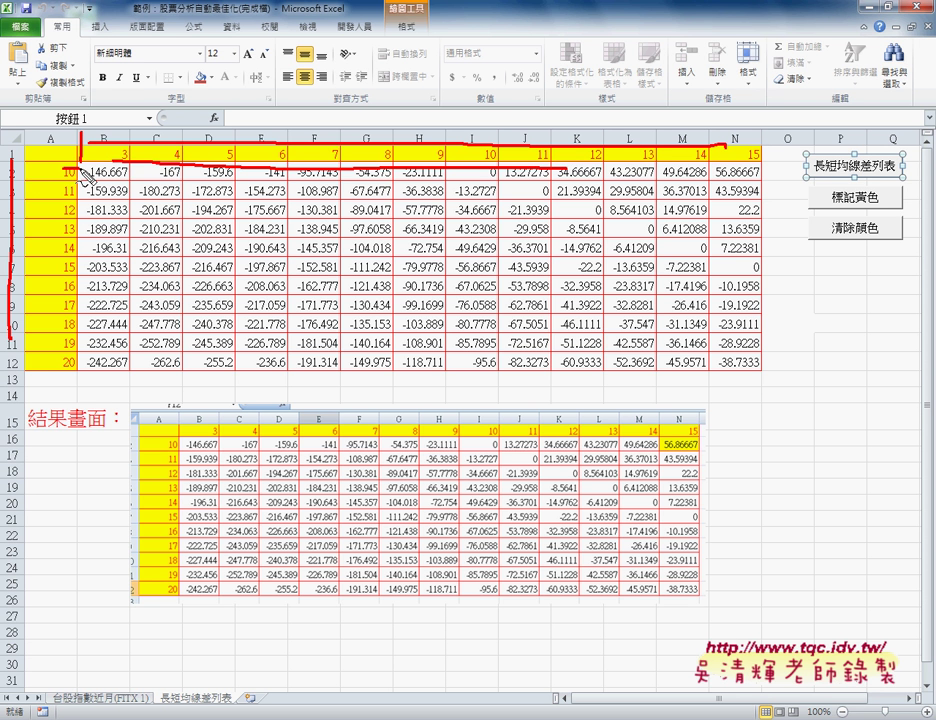
left_click_drag(62, 170, 20, 360)
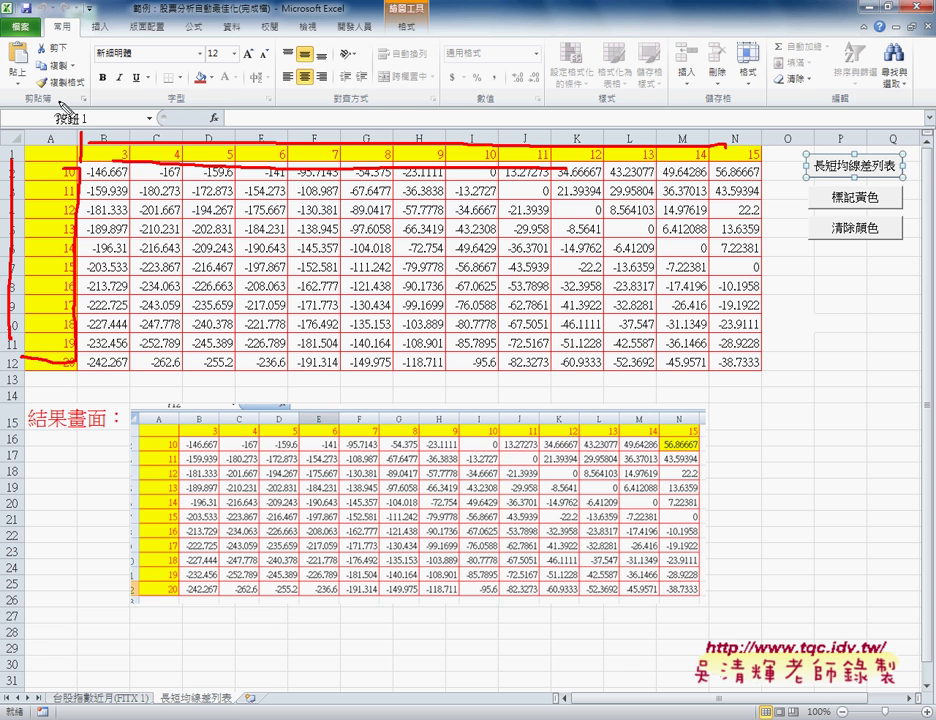
left_click_drag(124, 163, 120, 160)
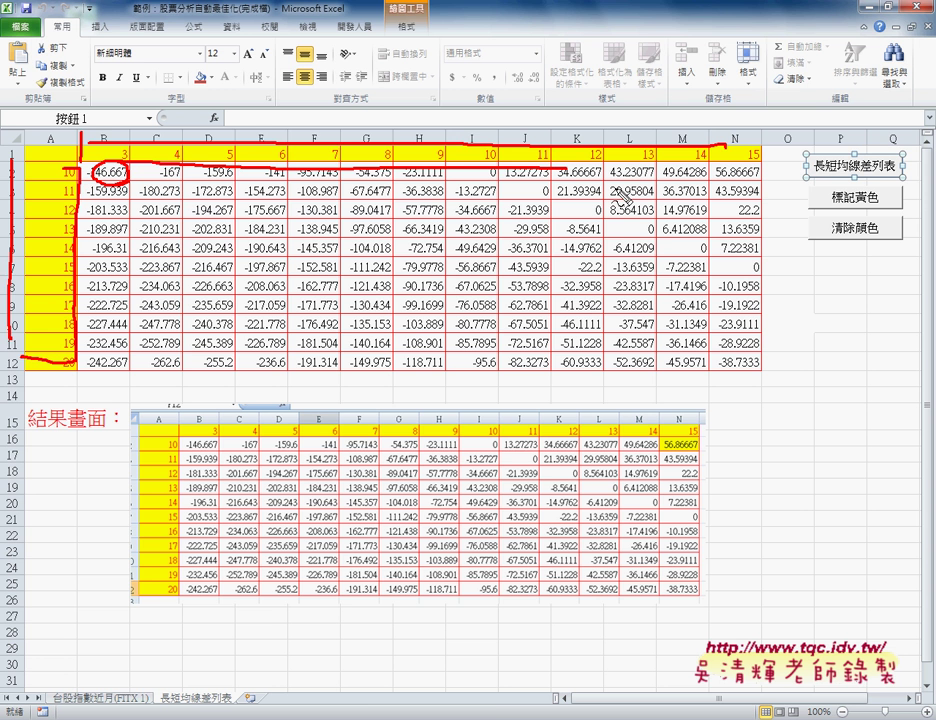
key("Escape")
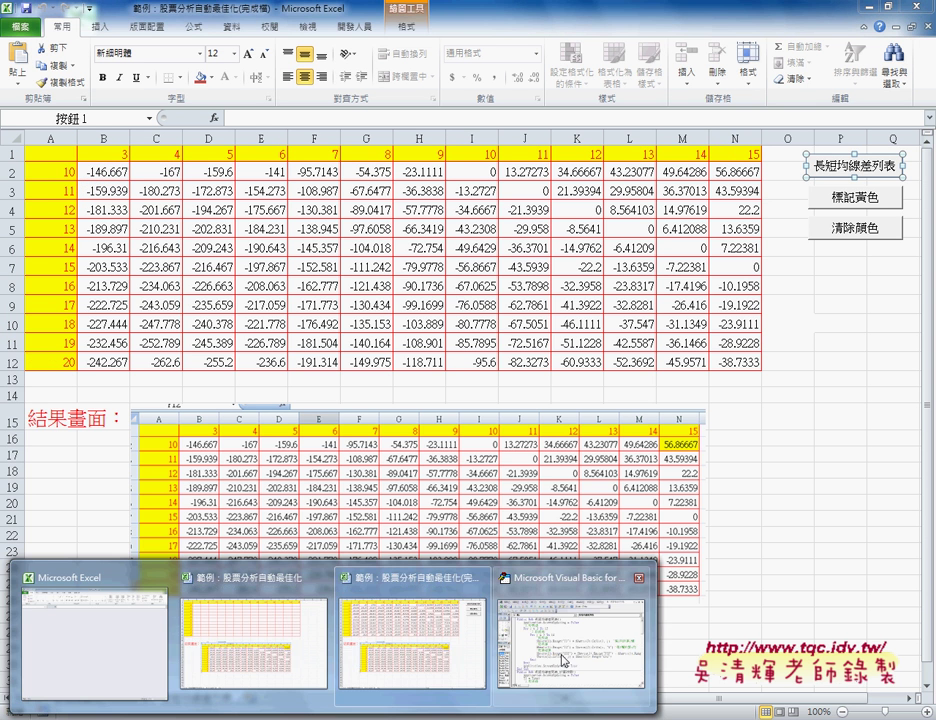
- Highlight the Sheets(1) references on the difference and copy lines in the VBA code
left_click(560, 620)
left_click(510, 407)
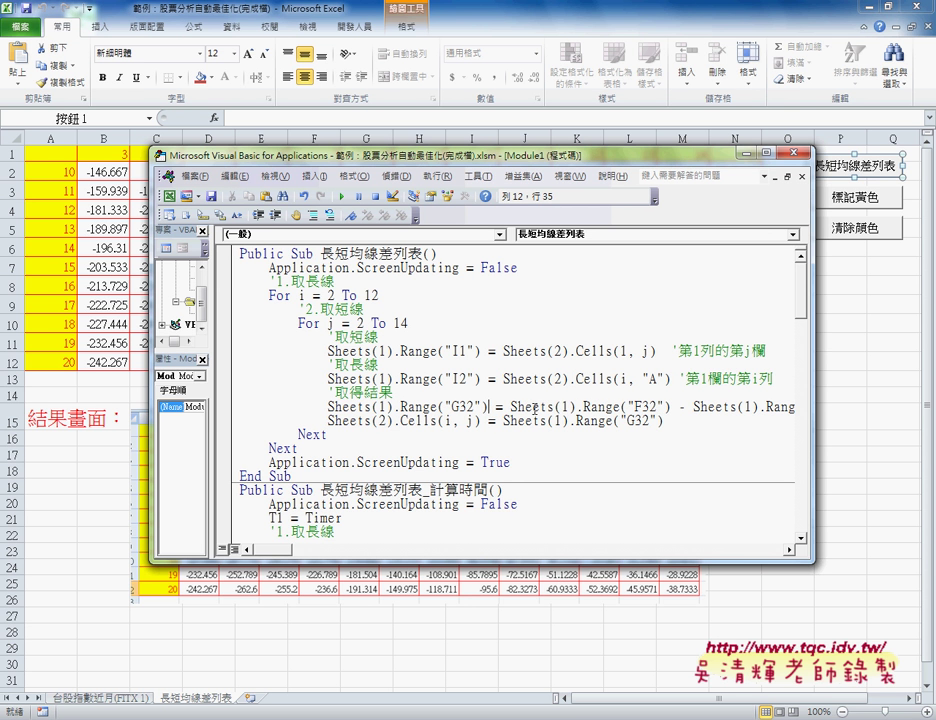
left_click_drag(510, 407, 573, 407)
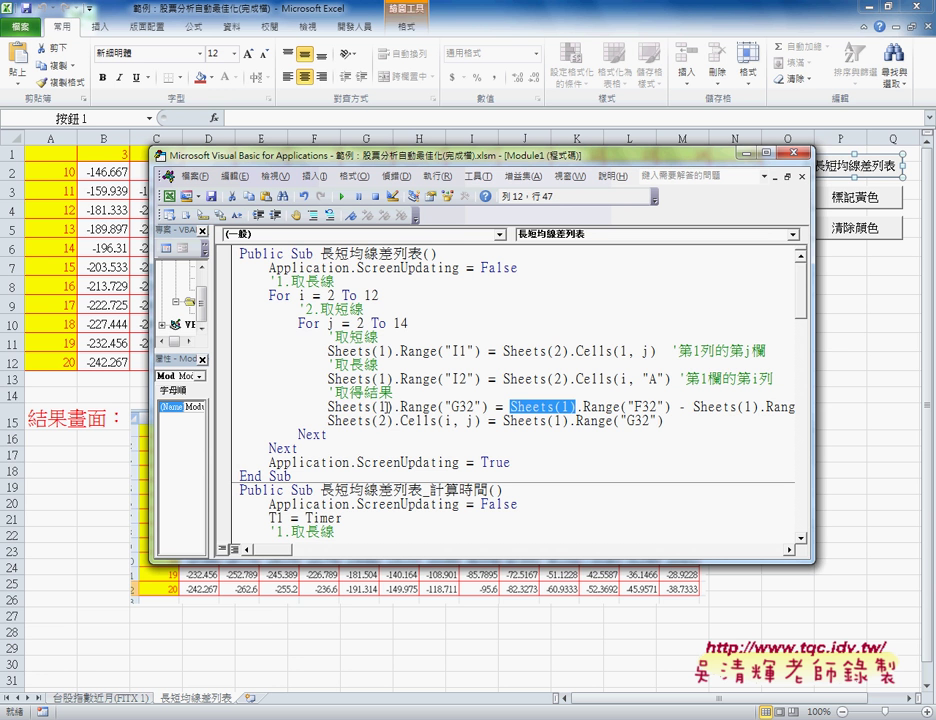
left_click(386, 407)
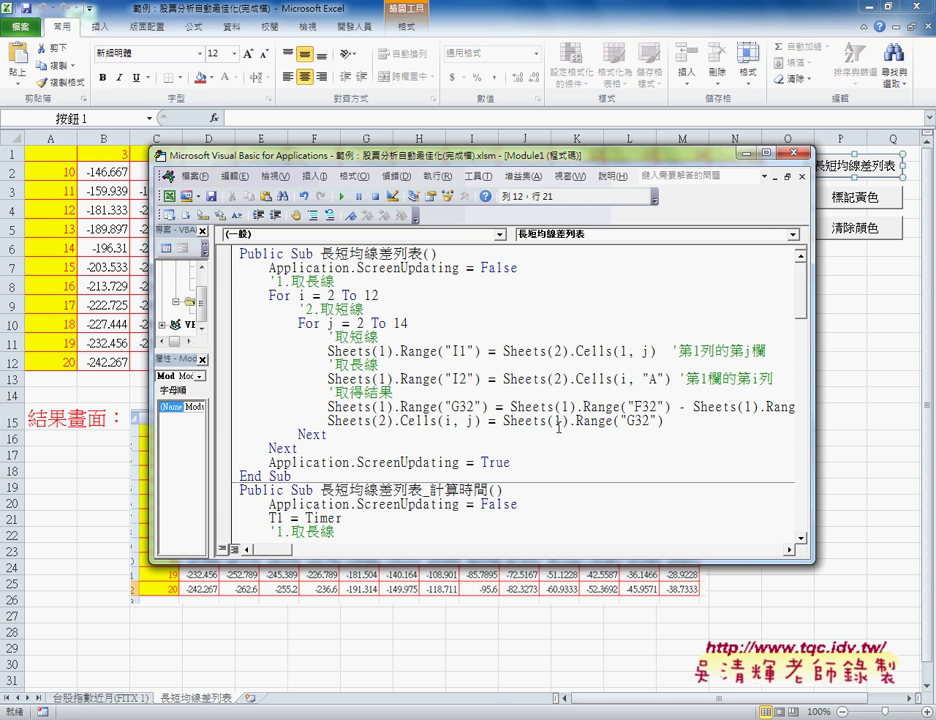
left_click_drag(568, 421, 505, 427)
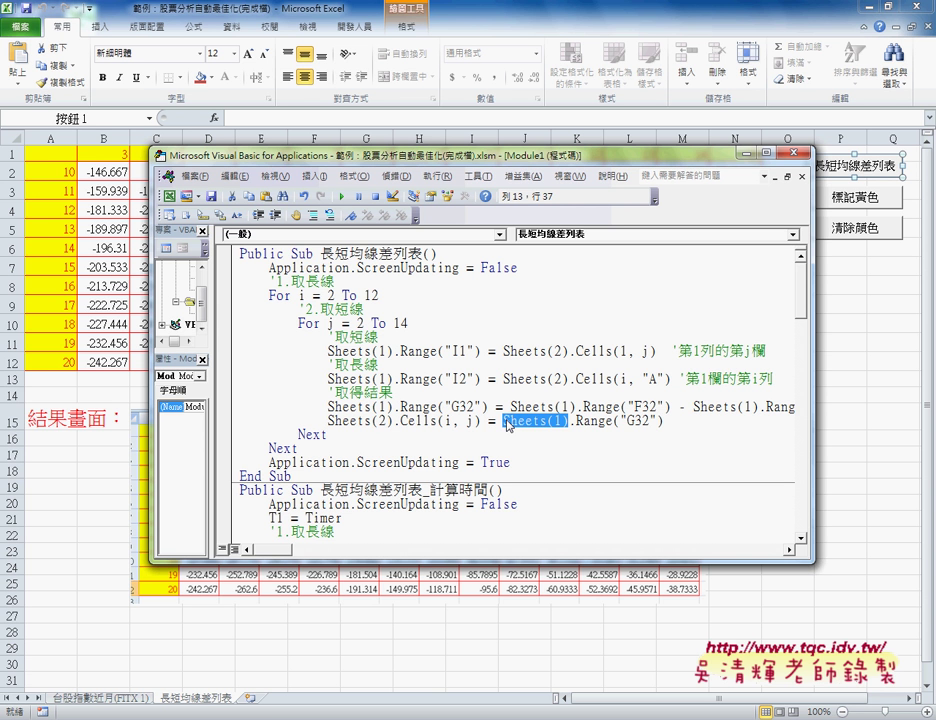
- Point out best-result cells I4 and I6 on the data sheet, then return to 長短均線差列表
left_click(115, 695)
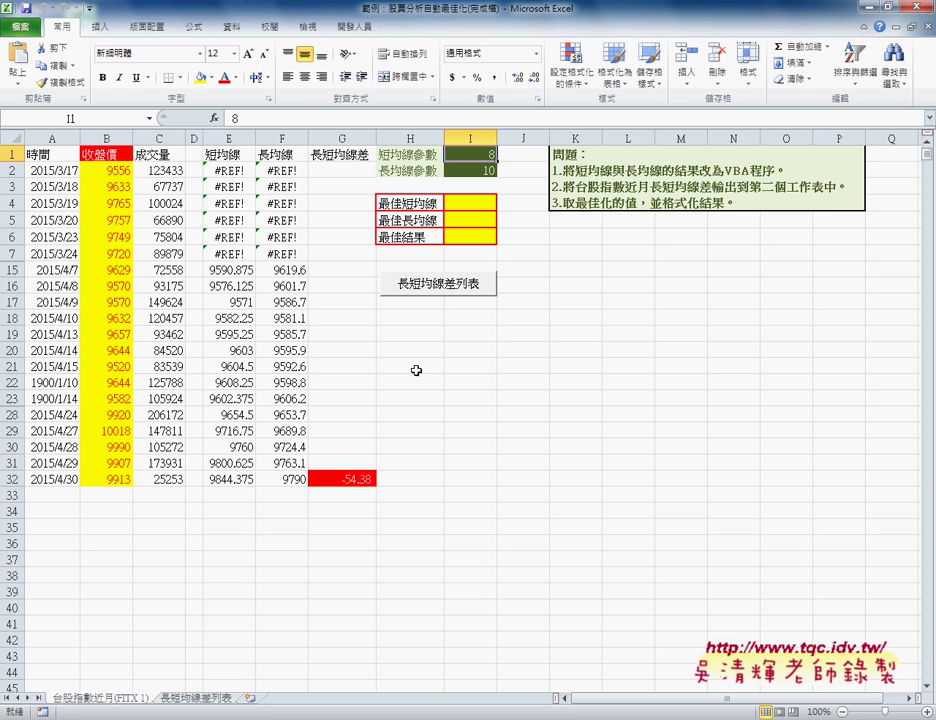
left_click(440, 203)
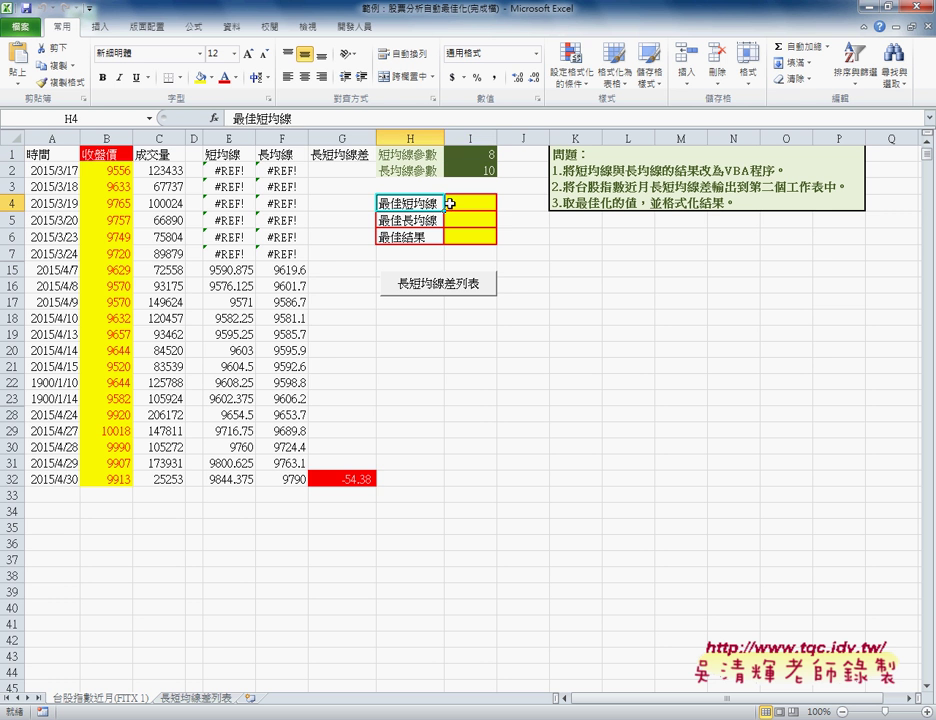
left_click(454, 203)
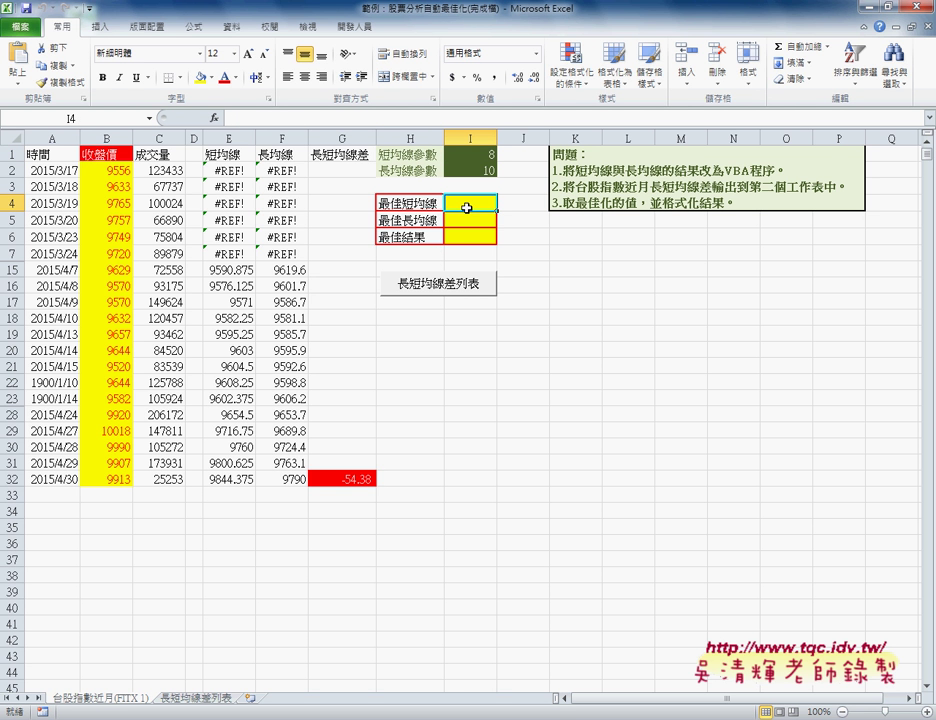
left_click(486, 219)
left_click(467, 238)
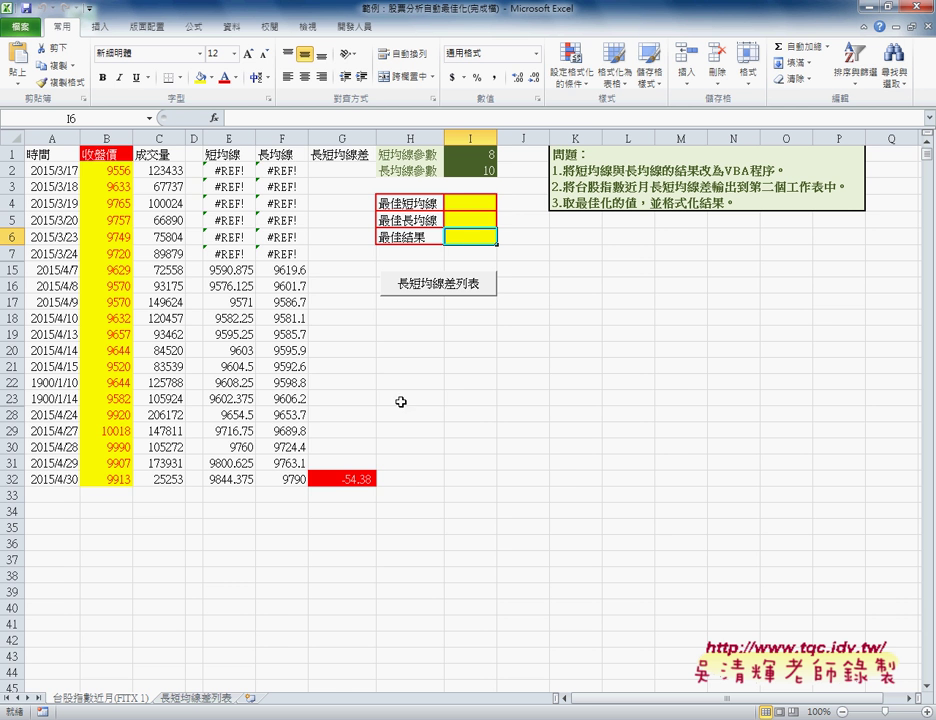
left_click(193, 700)
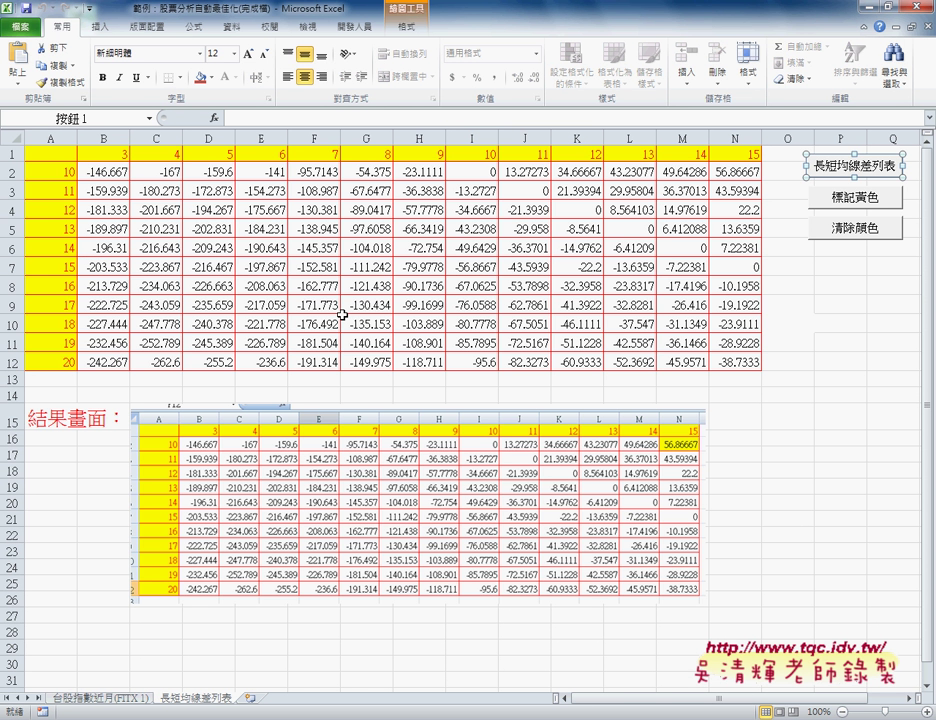
- Run the 標記黃色 macro to mark the maximum yellow, then select table B2:N12
left_click_drag(105, 172, 752, 362)
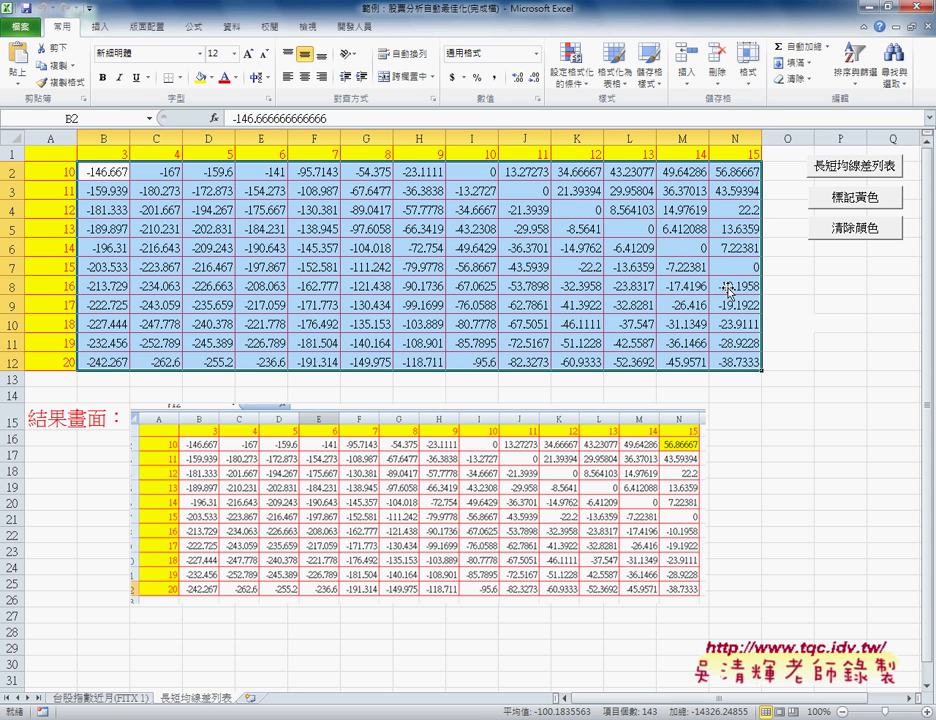
left_click(790, 319)
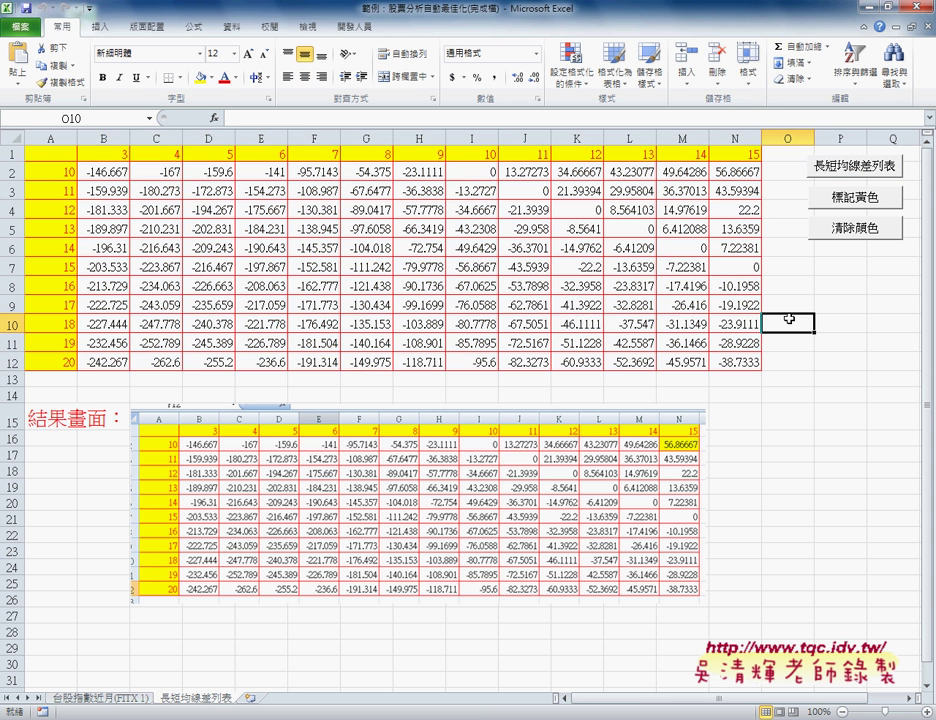
left_click(848, 204)
left_click_drag(100, 190, 155, 211)
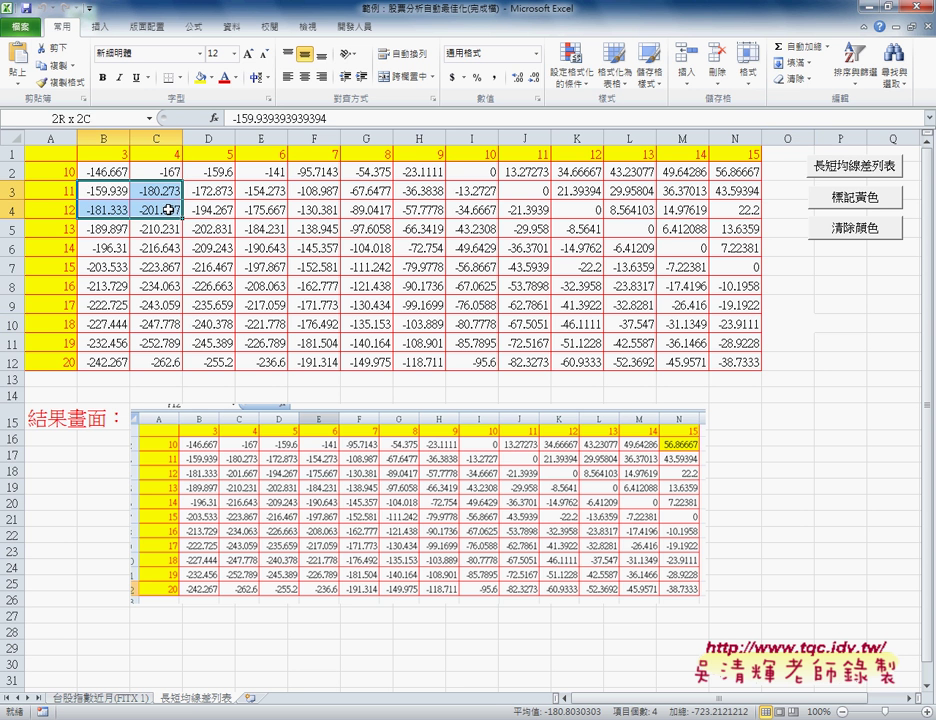
mouse_move(96, 172)
left_mouse_down()
mouse_move(731, 374)
mouse_move(738, 365)
left_mouse_up()
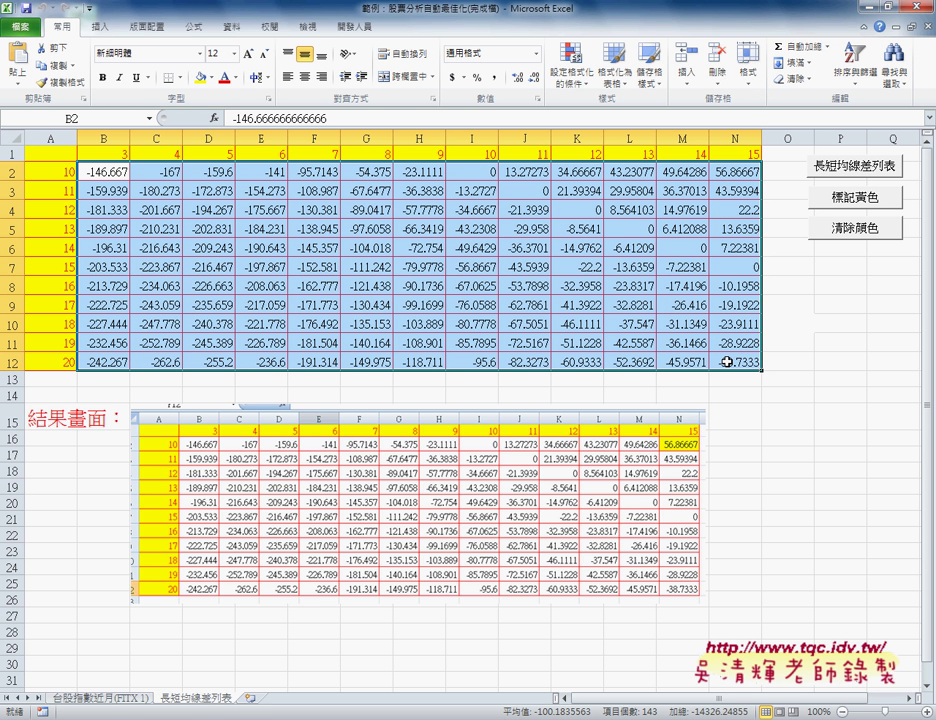
- Create a New Rule of type 'Use a formula to determine which cells to format' for B2:N12
left_click(577, 90)
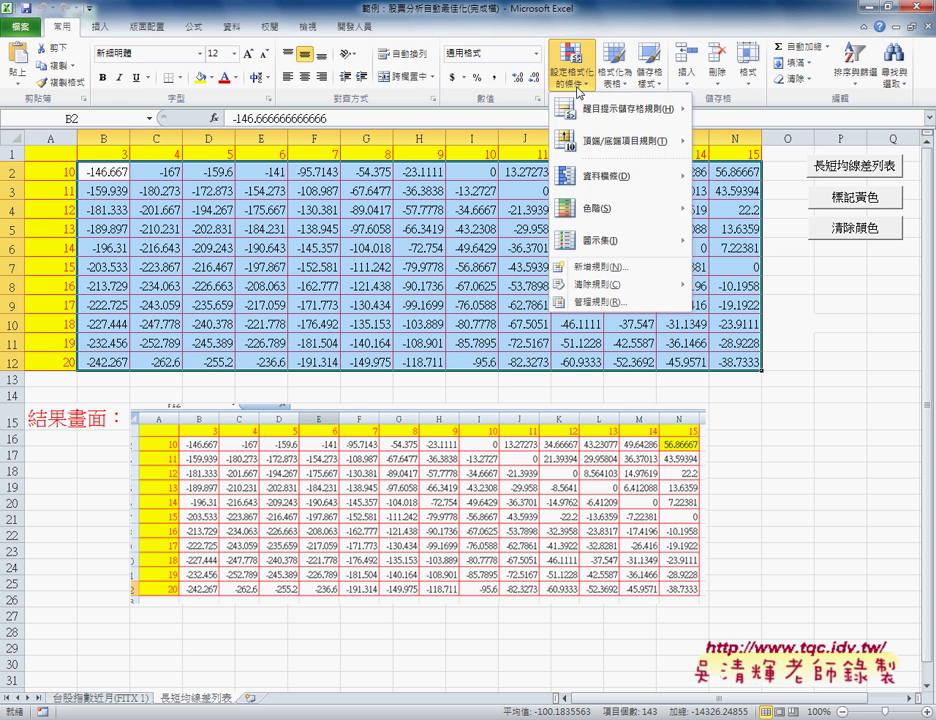
left_click(590, 268)
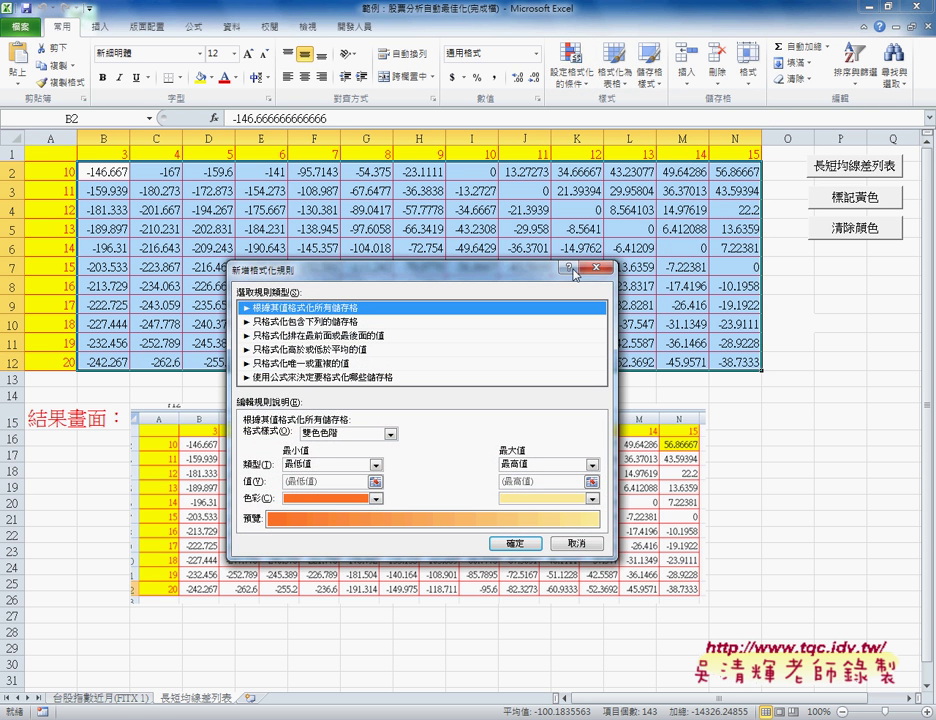
left_click(296, 378)
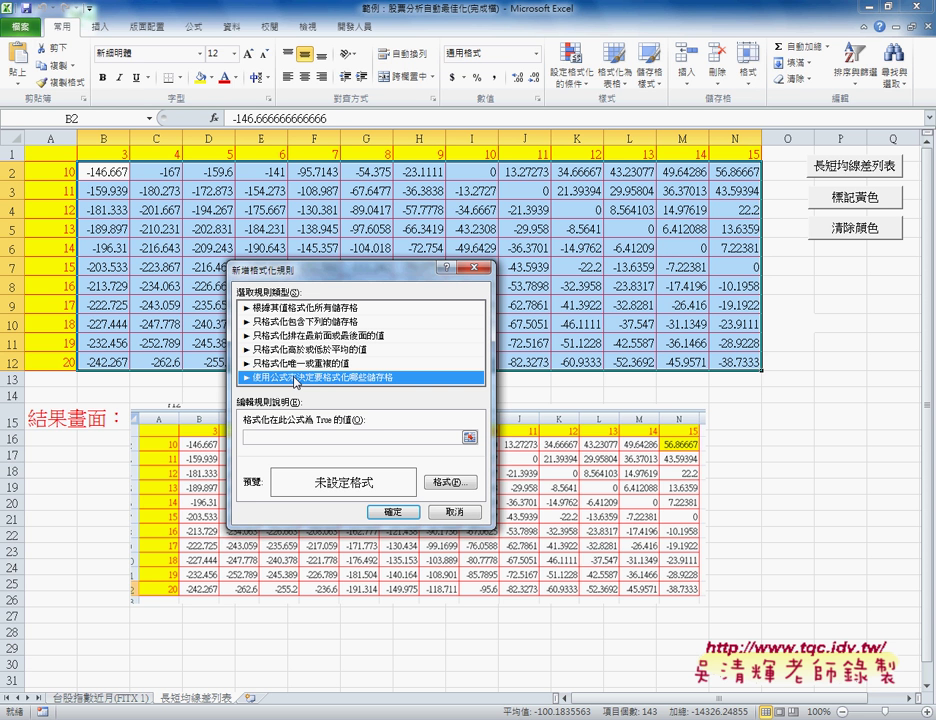
left_click(290, 436)
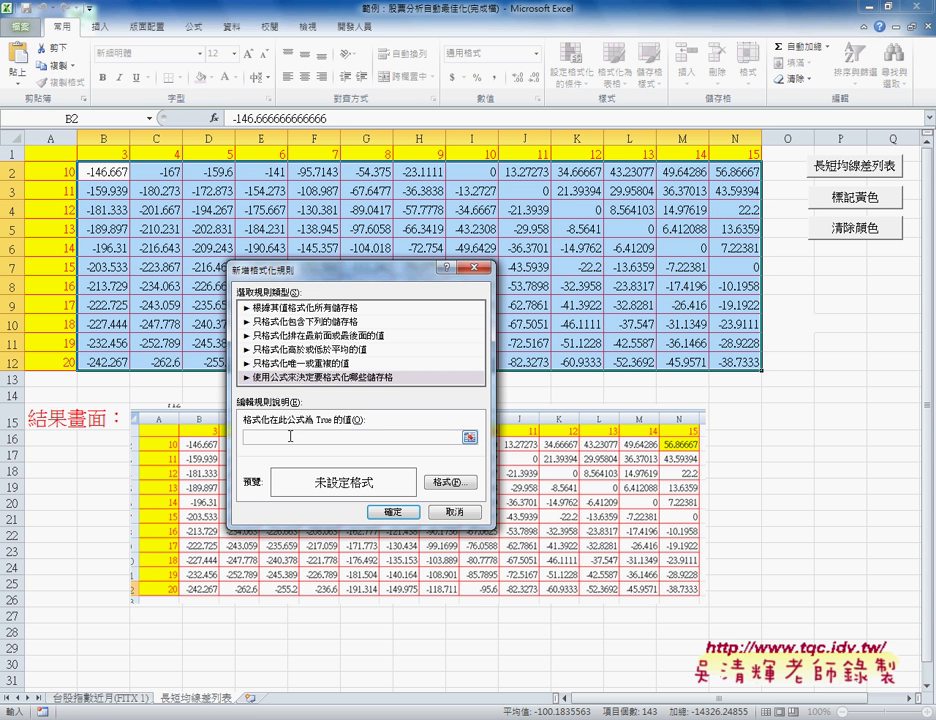
- Enter =rank(B2,$B$2:$N$12)=1 as the rule formula, selecting the table as the range
type("=")
type("ran")
type("k")
type("(")
type("B")
type("2")
type(",")
left_click_drag(128, 178, 757, 366)
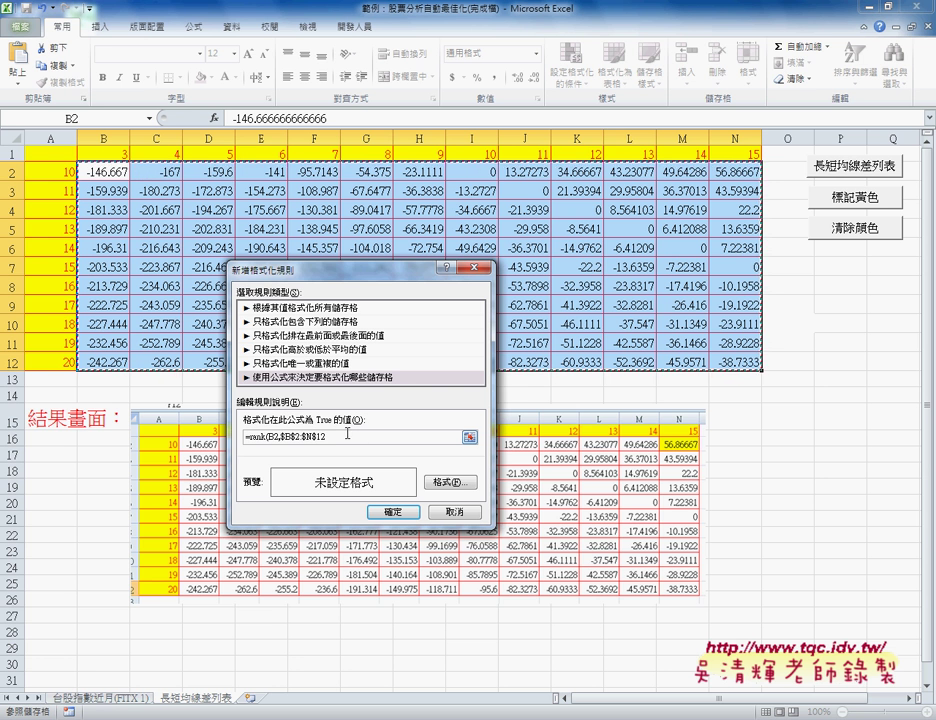
type(")")
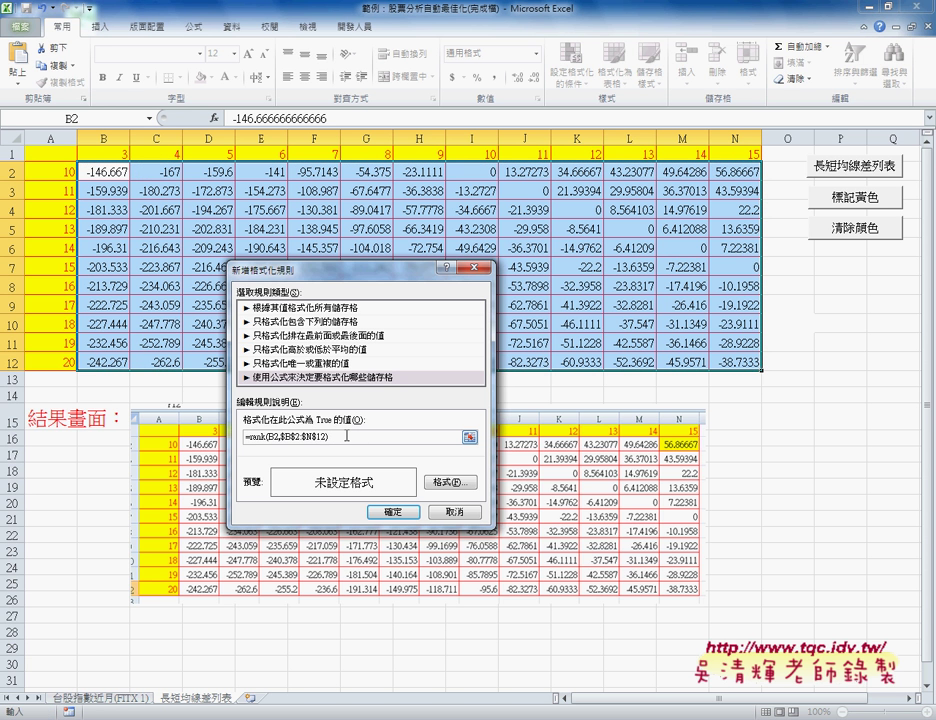
type("=1")
- Give the =Rank(B2,$B$2:$N$12)=1 rule a yellow fill and apply it, highlighting 56.86667 in N2
left_click(445, 489)
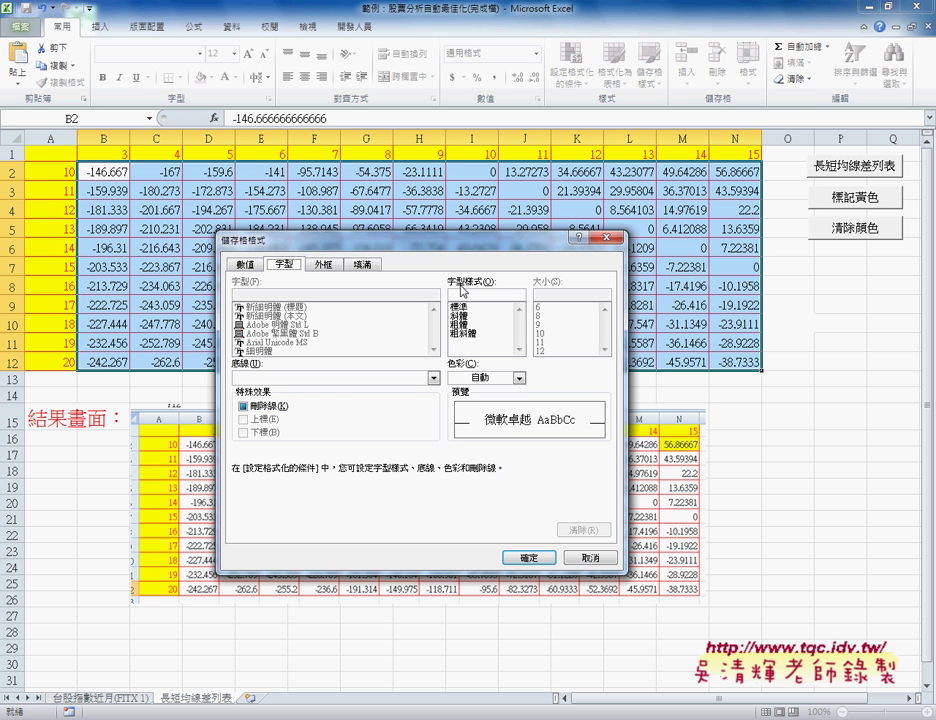
left_click(357, 265)
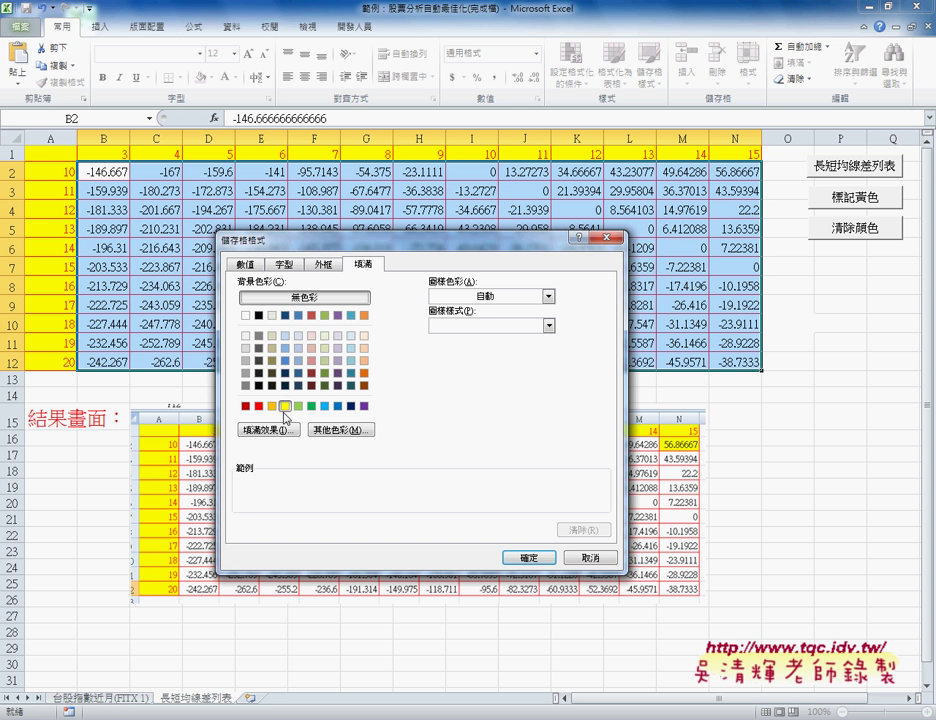
left_click(285, 405)
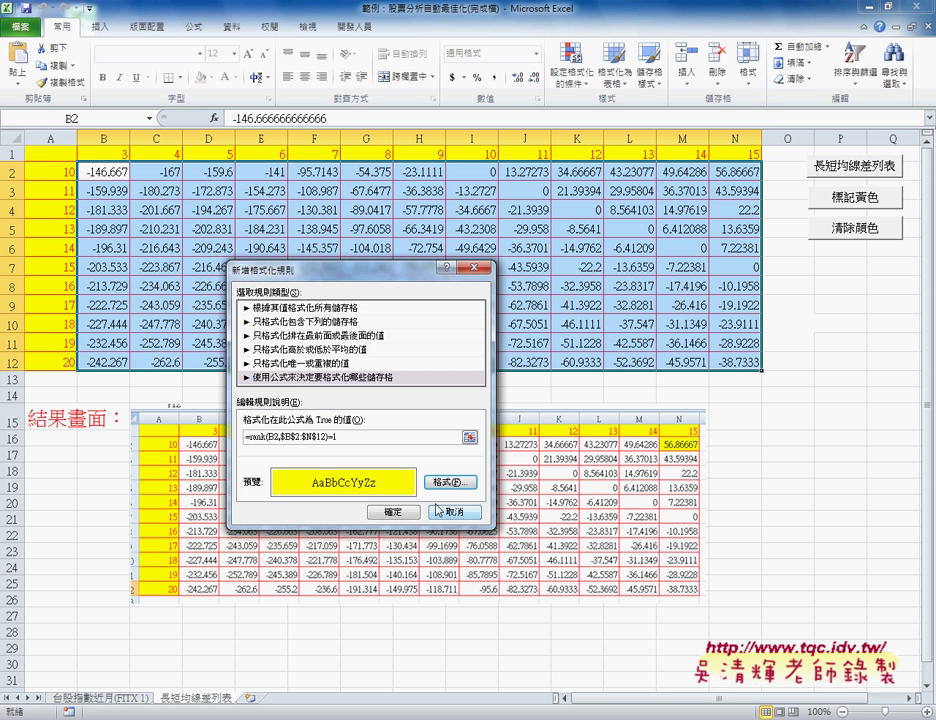
left_click_drag(365, 437, 236, 439)
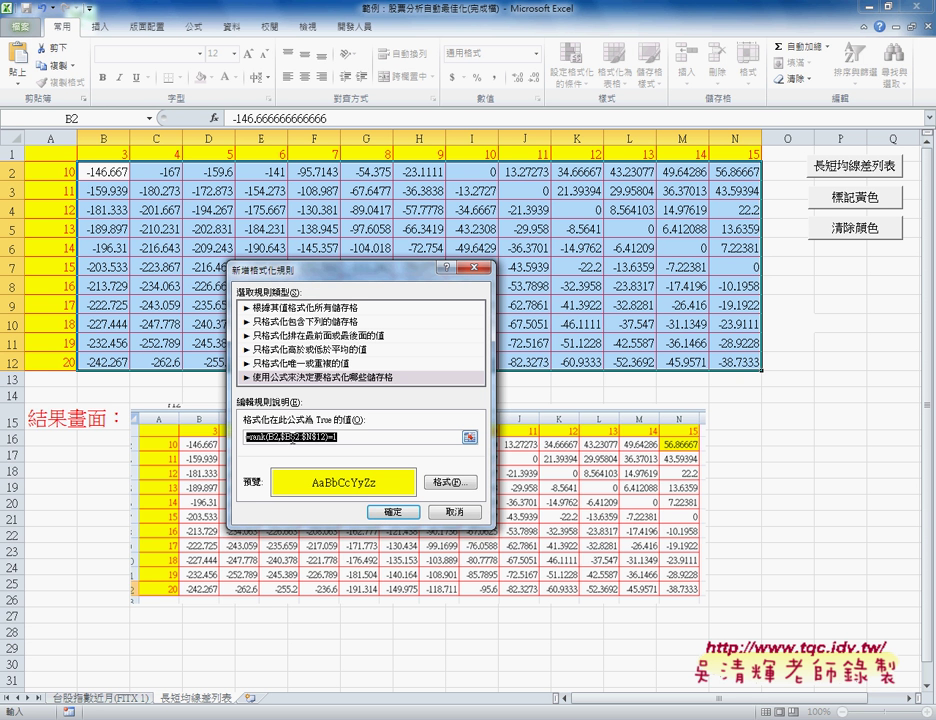
left_click(251, 438)
type("R")
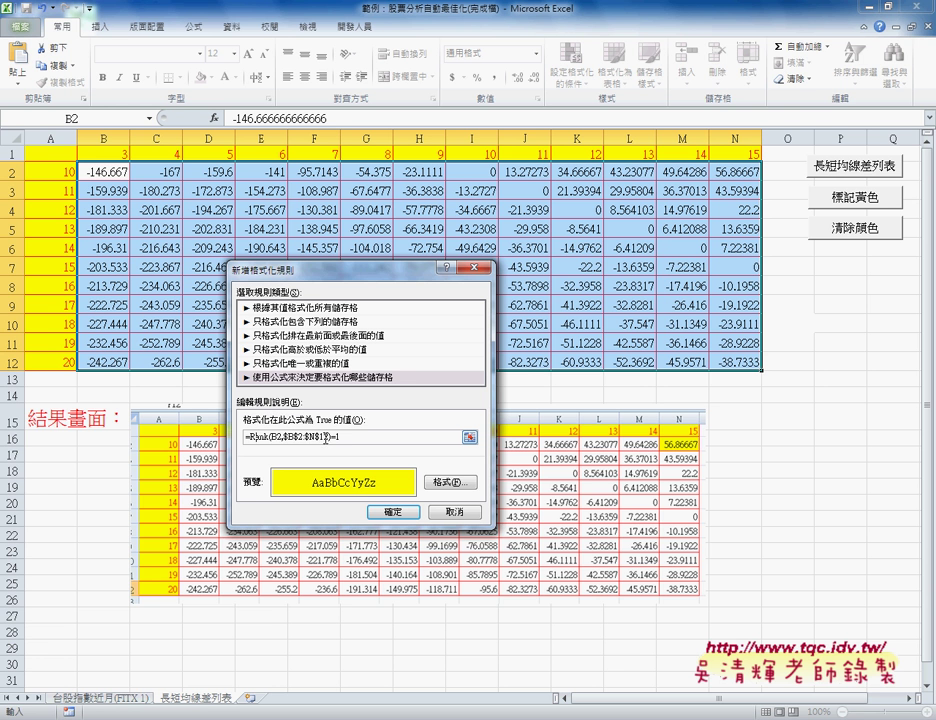
left_click_drag(339, 437, 246, 437)
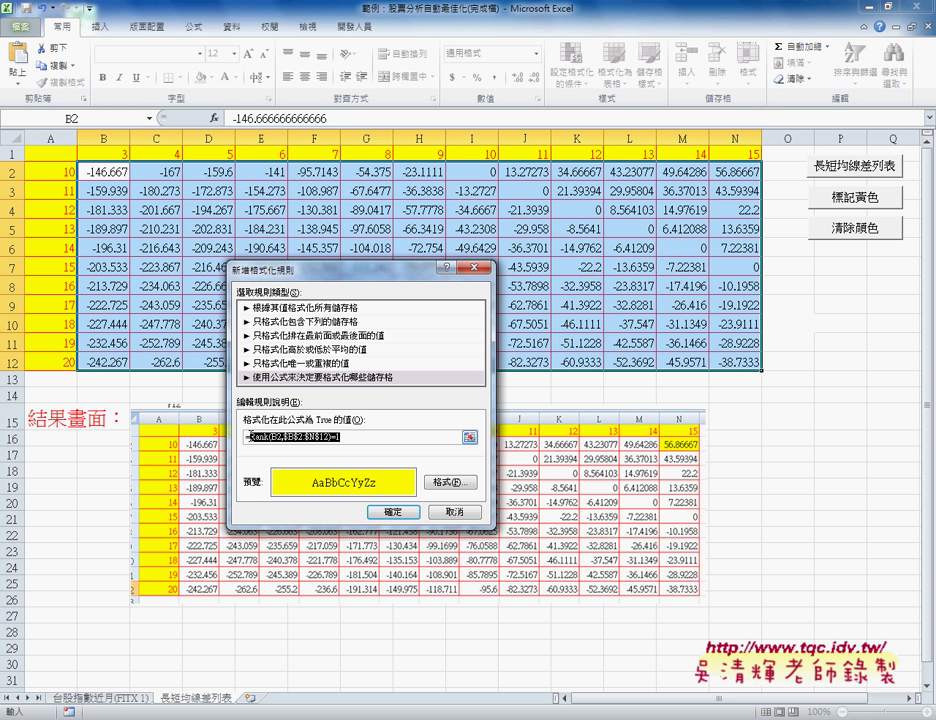
left_click(248, 437)
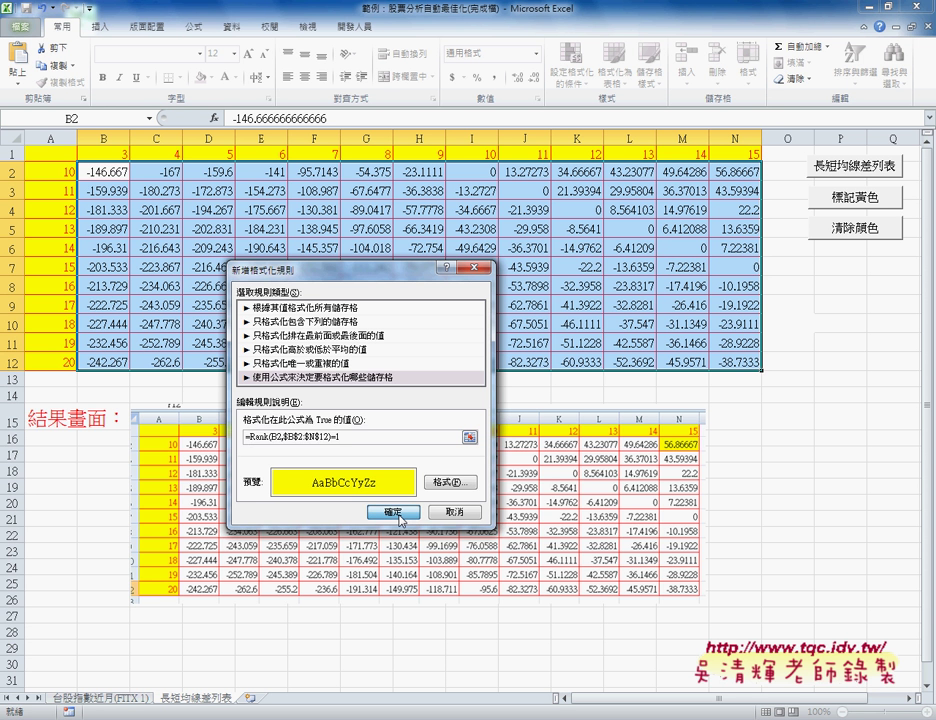
left_click(393, 512)
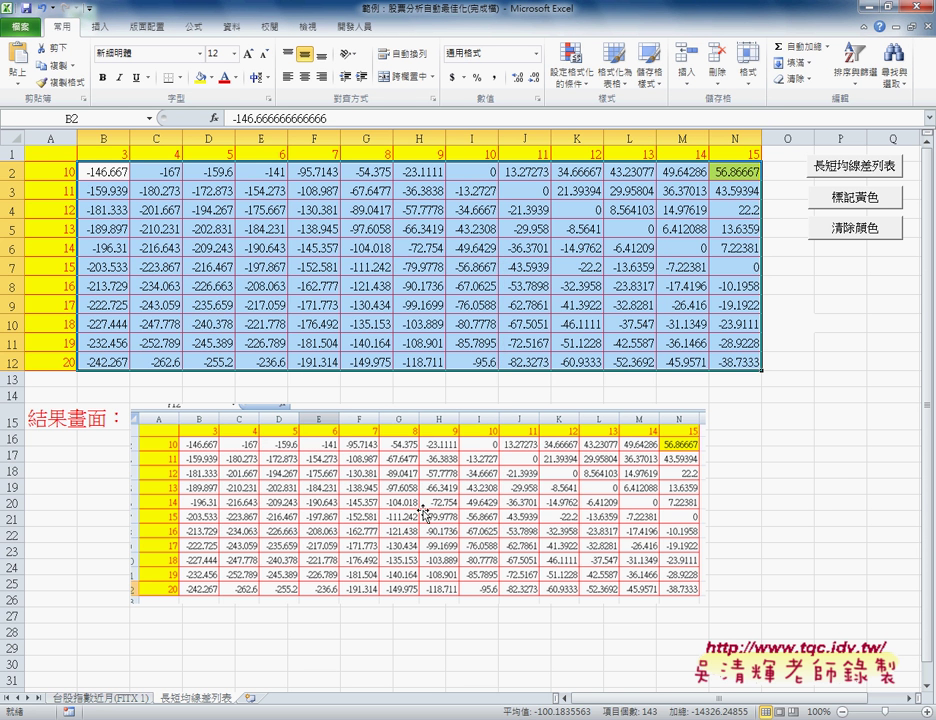
- Deselect the table to view the highlight, then open the Conditional Formatting Rules Manager
left_click(840, 502)
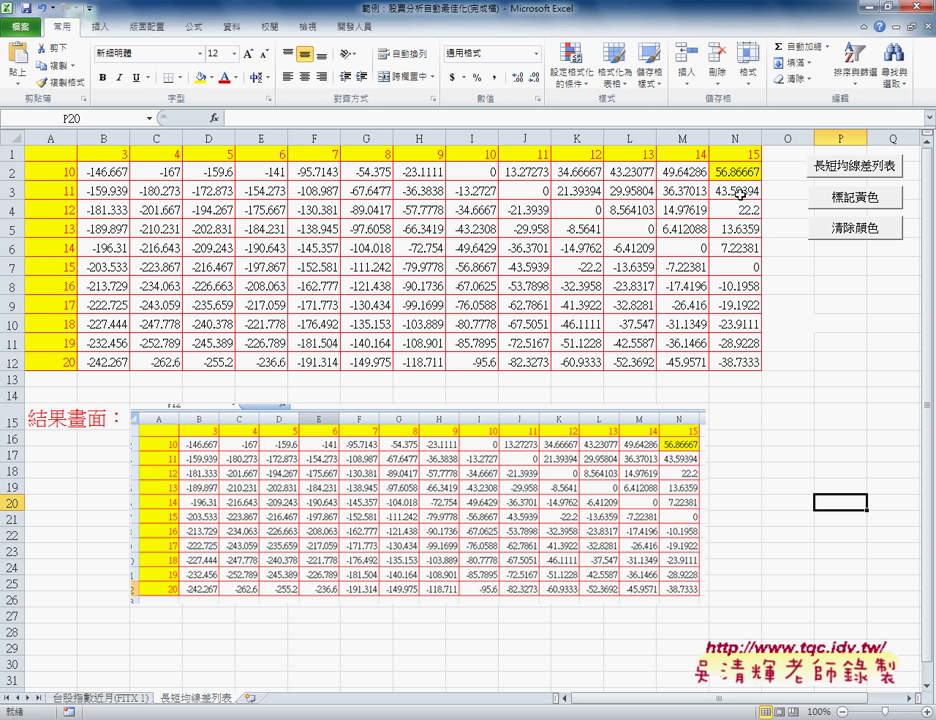
left_click(571, 62)
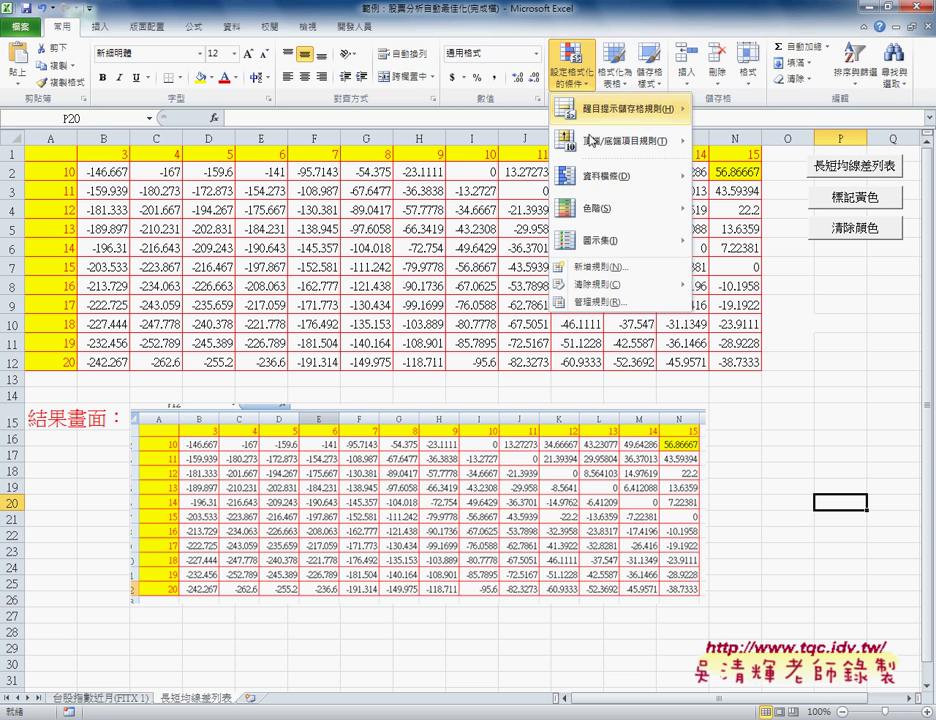
left_click(612, 301)
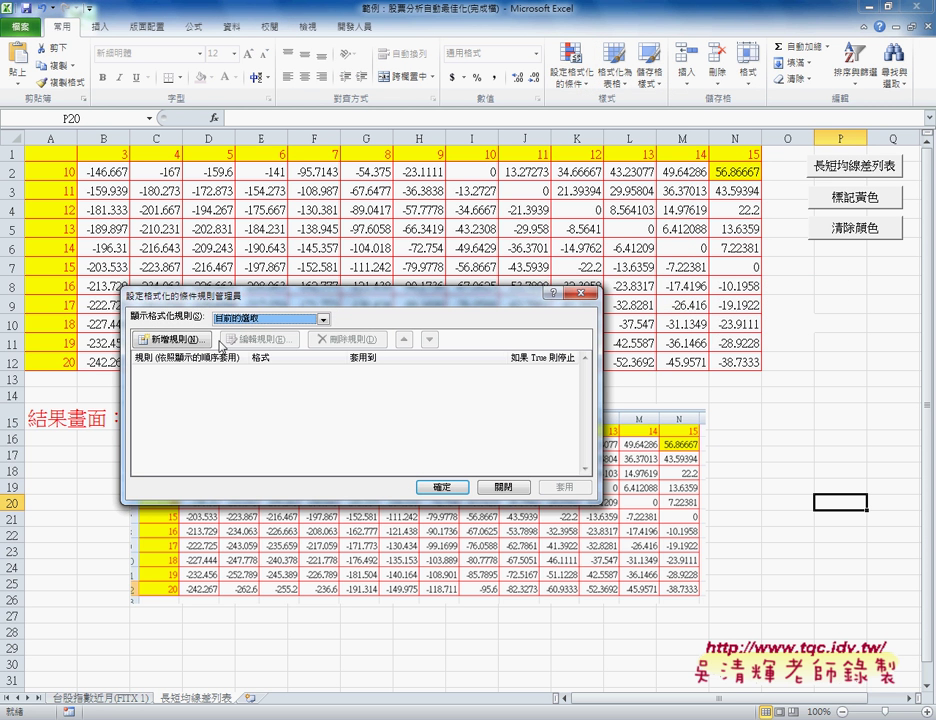
key("Escape")
left_click(570, 62)
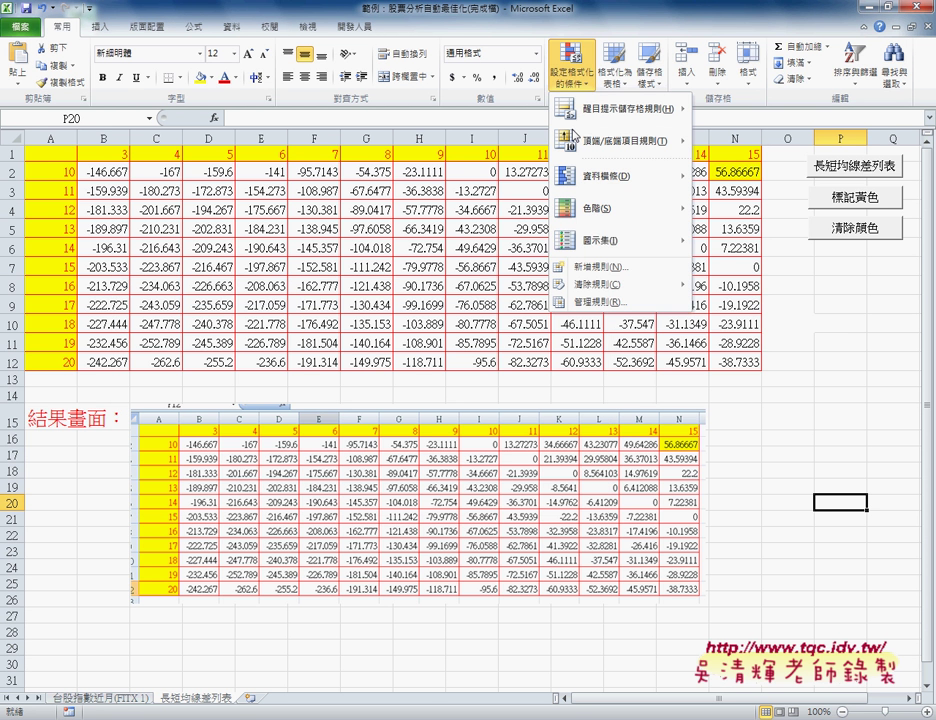
left_click(606, 301)
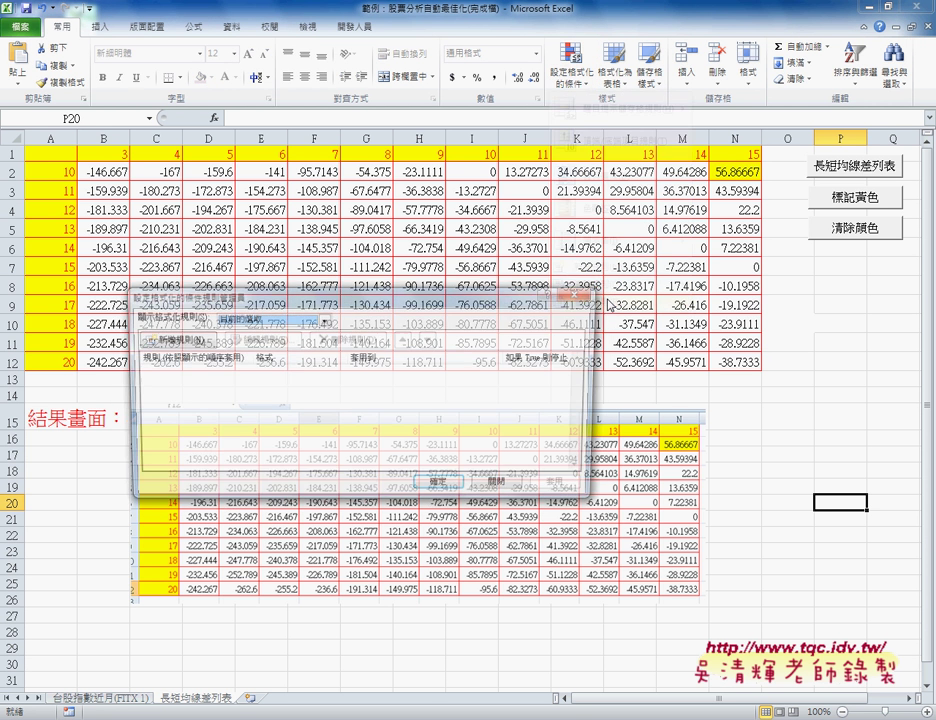
- Start a new formula-based rule reading =rank(B2,$B$2:$N$12, using B2:N12 as the range
left_click(180, 341)
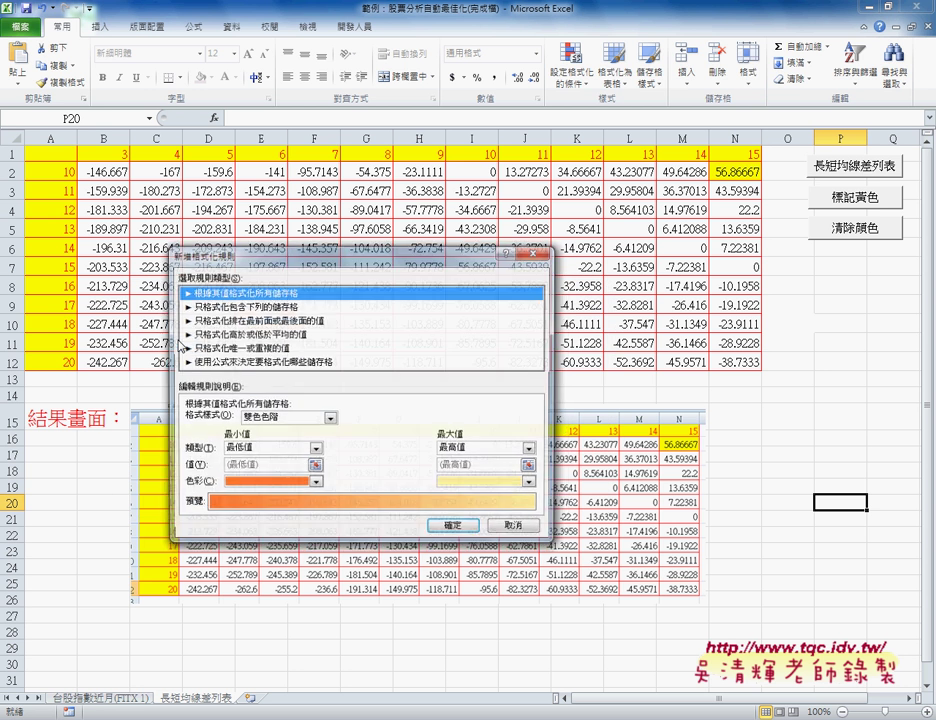
left_click(250, 362)
left_click(251, 422)
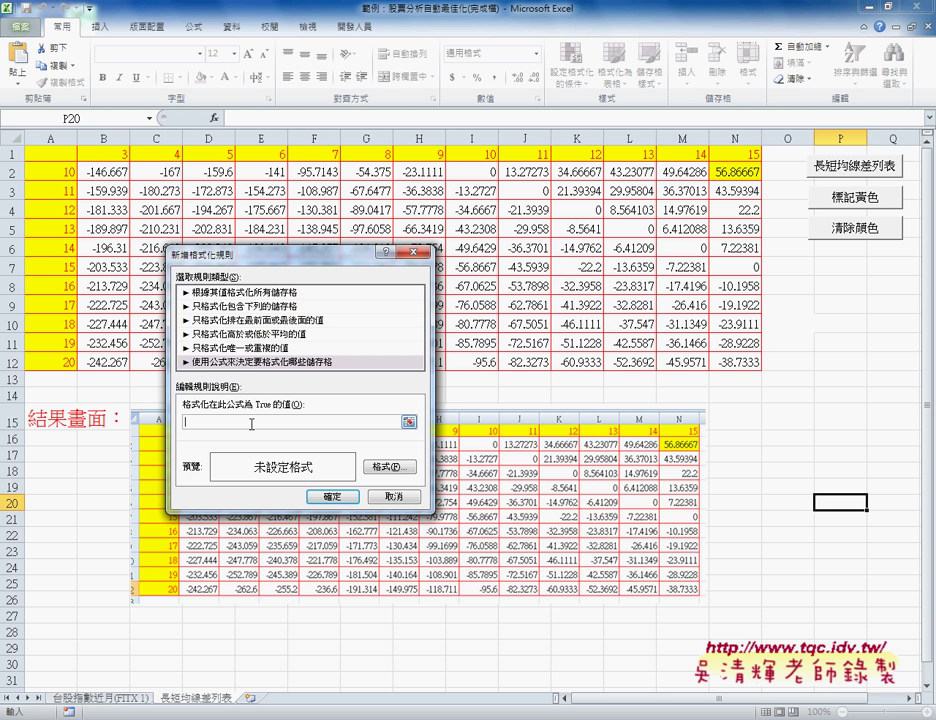
type("=")
type("m")
type("nk")
type("(")
type("B")
type("2,")
left_click_drag(100, 172, 722, 371)
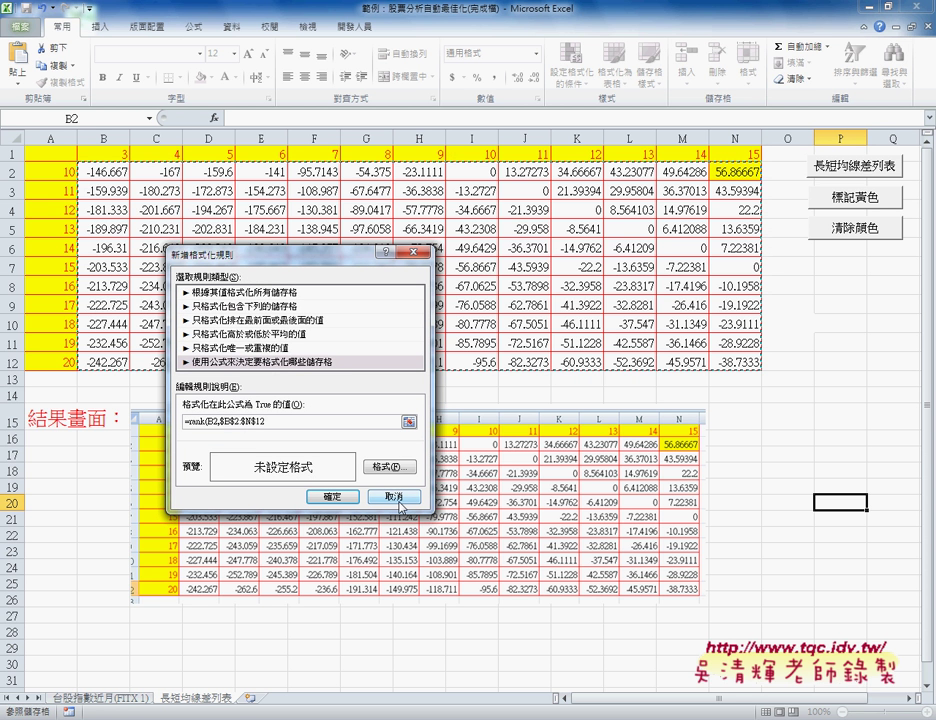
- Complete the rule formula as =rank(B2,$B$2:$N$12)<6
type(")=")
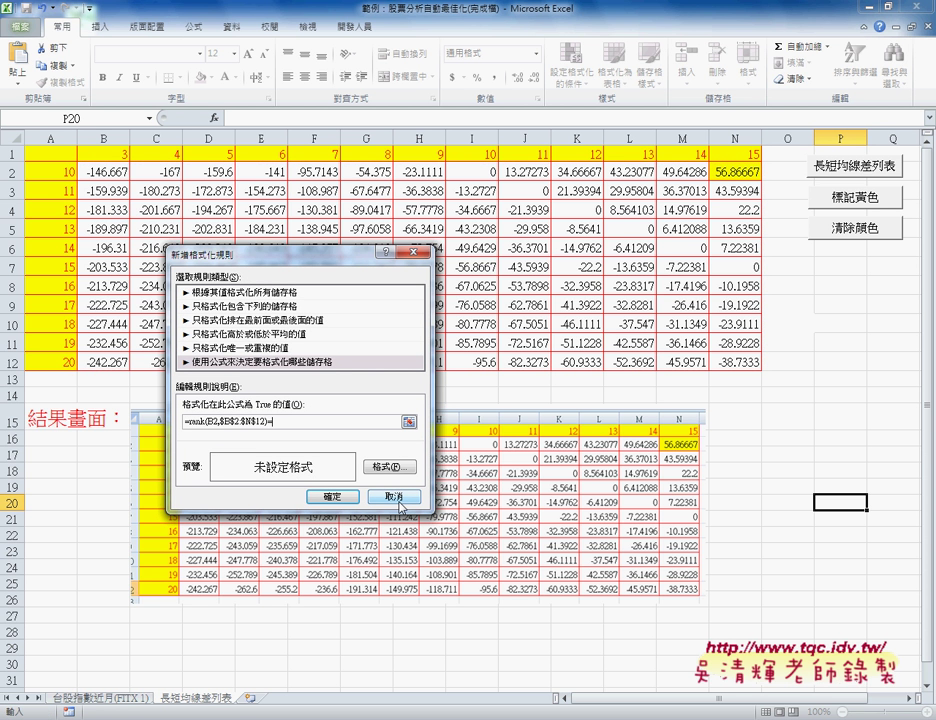
type("1")
key("BackSpace")
type("<")
key("BackSpace")
key("BackSpace")
type("<")
type("6")
- Give the <6 RANK rule a yellow fill and save it to the rules list
left_click(392, 467)
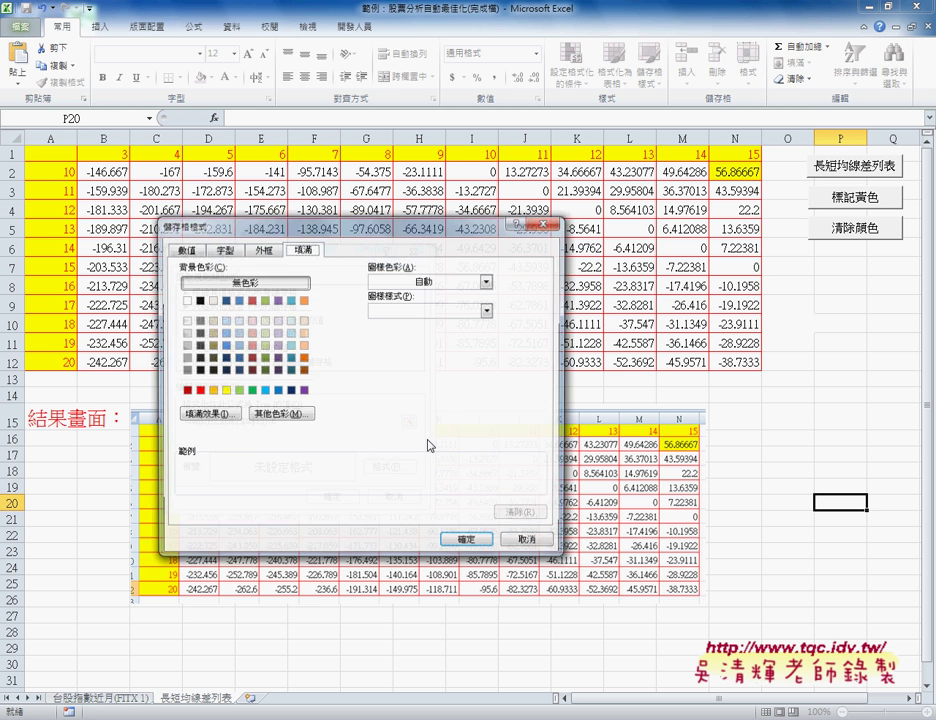
left_click(224, 390)
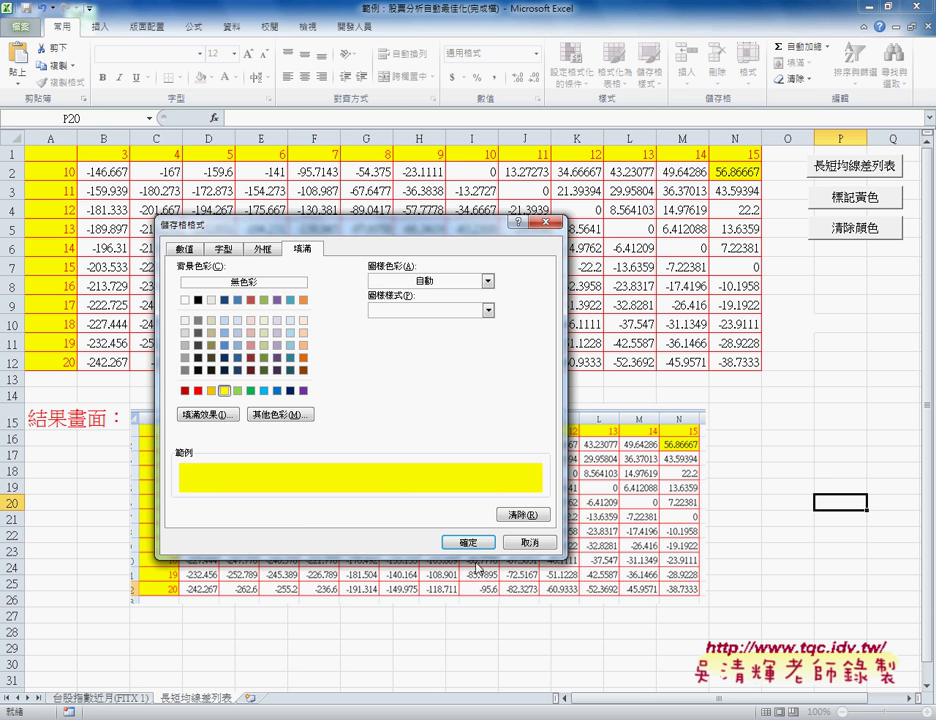
left_click(475, 546)
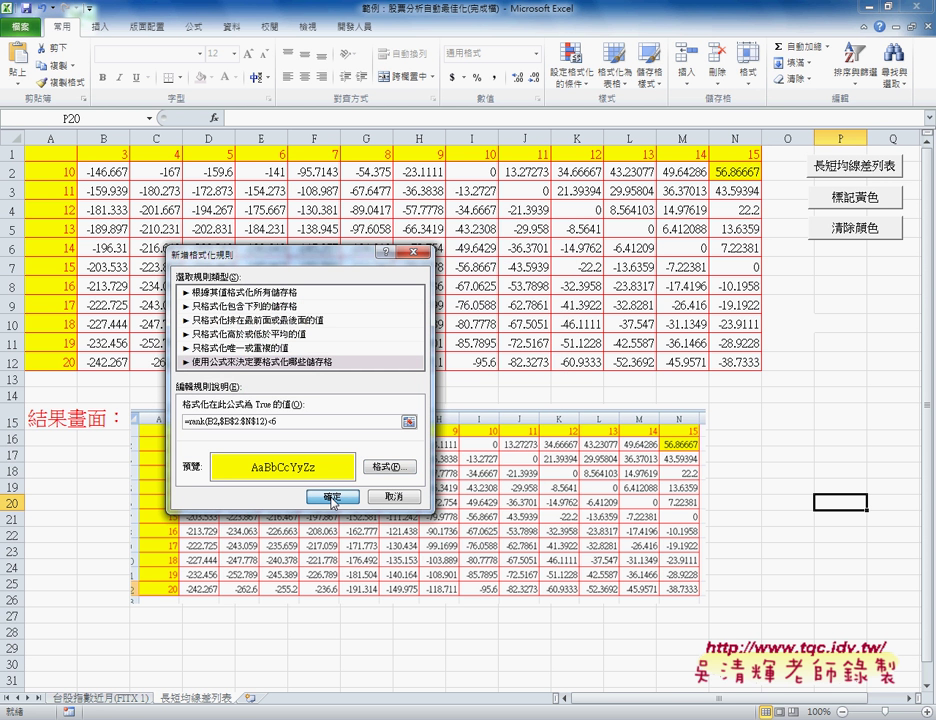
left_click(333, 498)
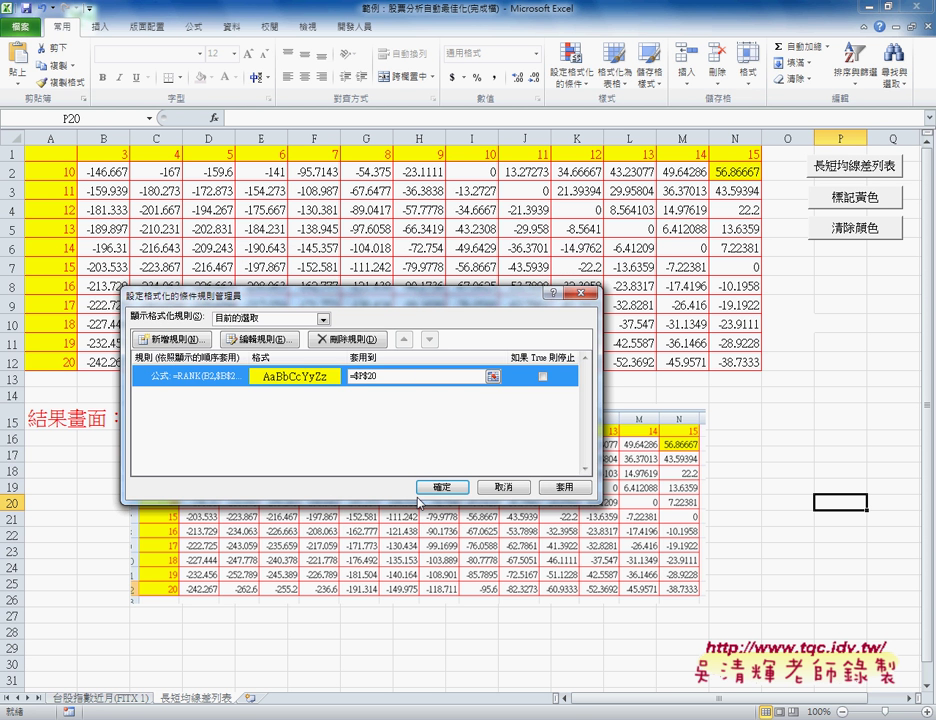
- Apply the new rule and open the RANK rule for editing to review its formula
left_click(563, 490)
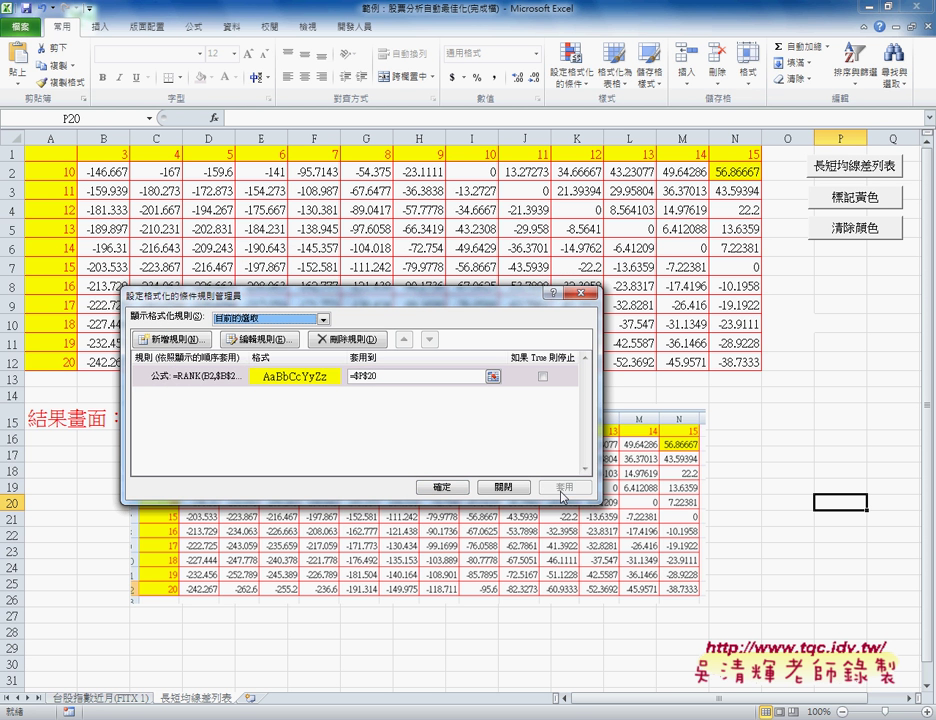
mouse_move(418, 299)
left_mouse_down()
mouse_move(566, 438)
mouse_move(408, 363)
left_mouse_up()
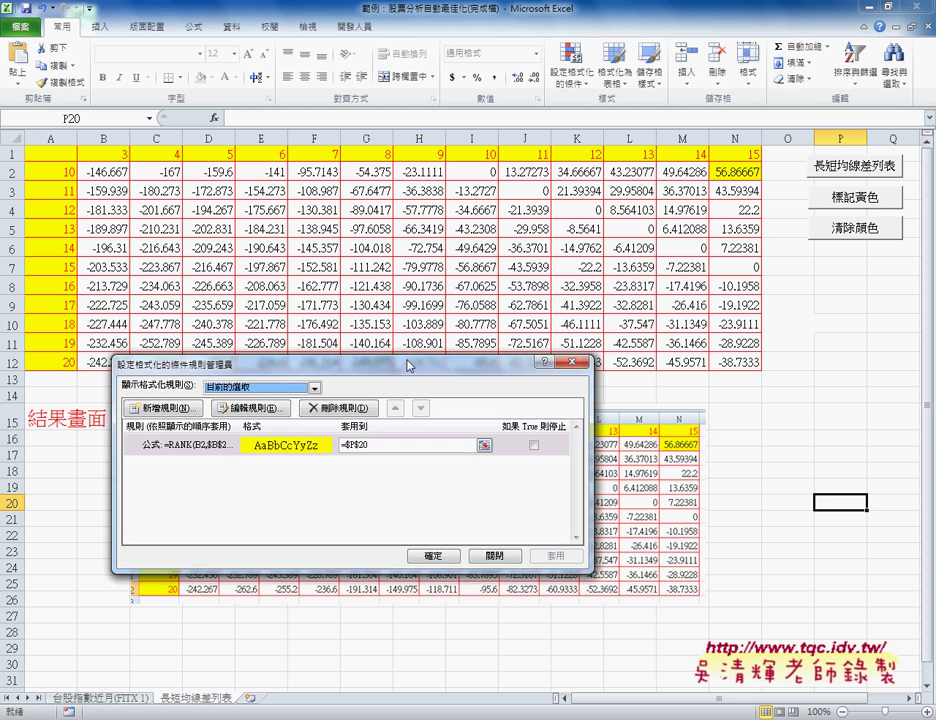
left_click(253, 410)
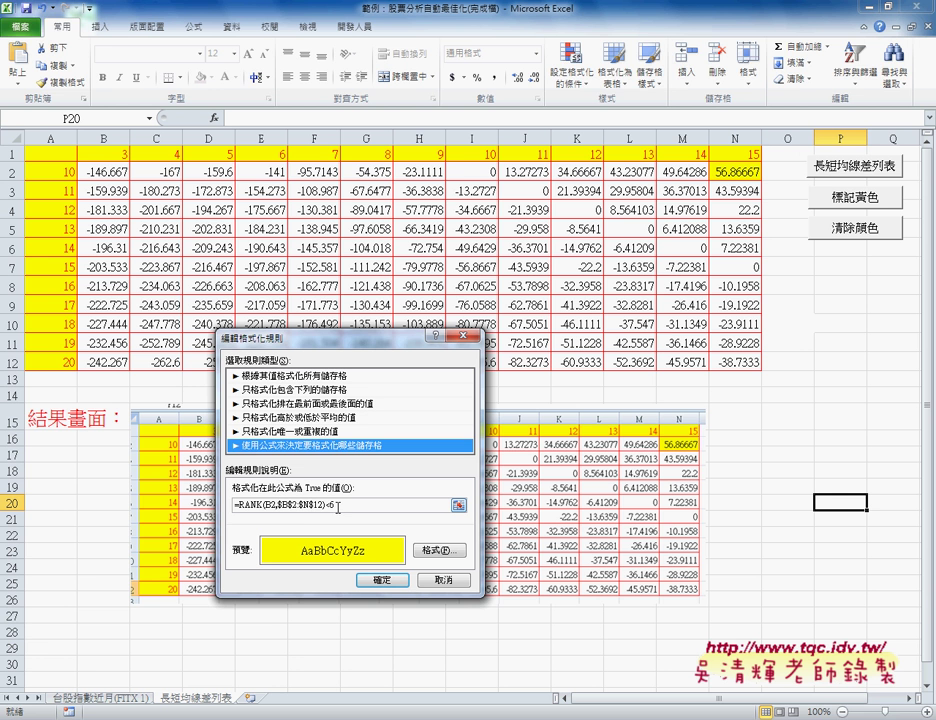
left_click(433, 508)
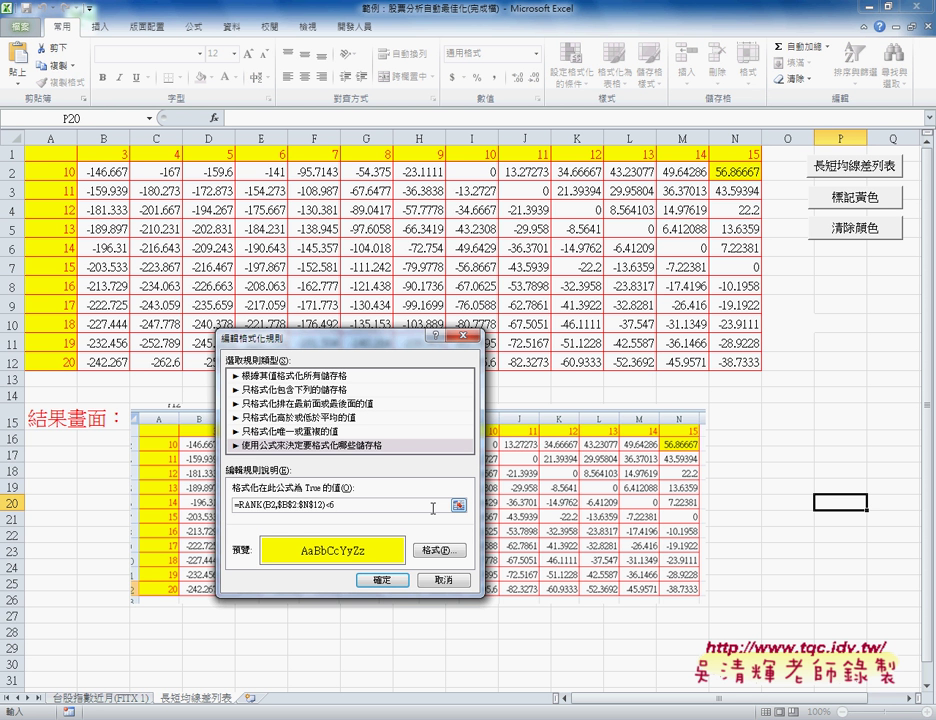
left_click_drag(310, 505, 230, 505)
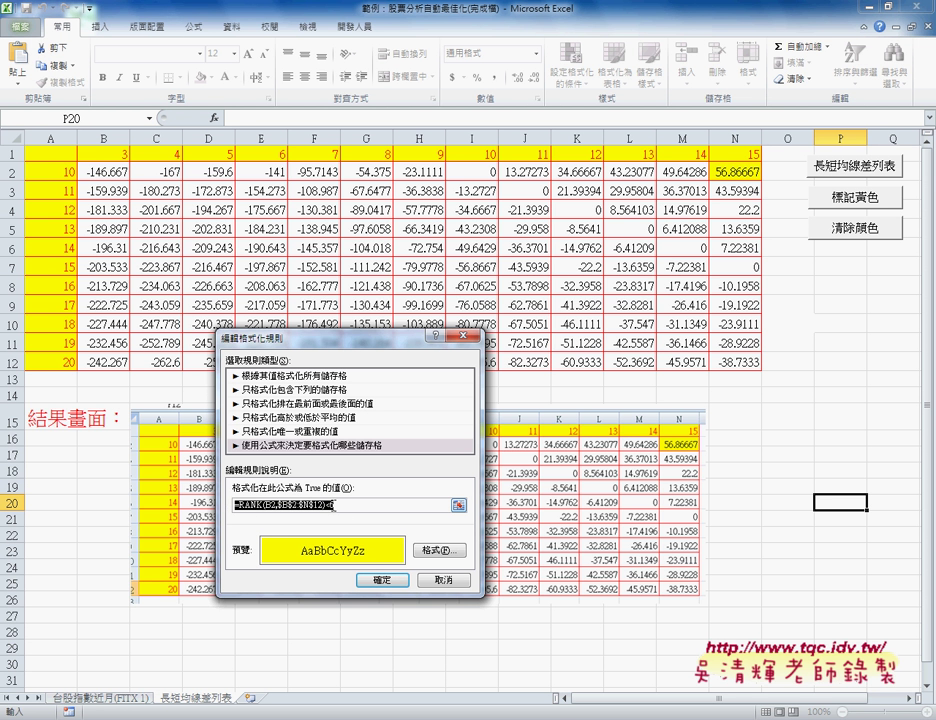
left_click(376, 506)
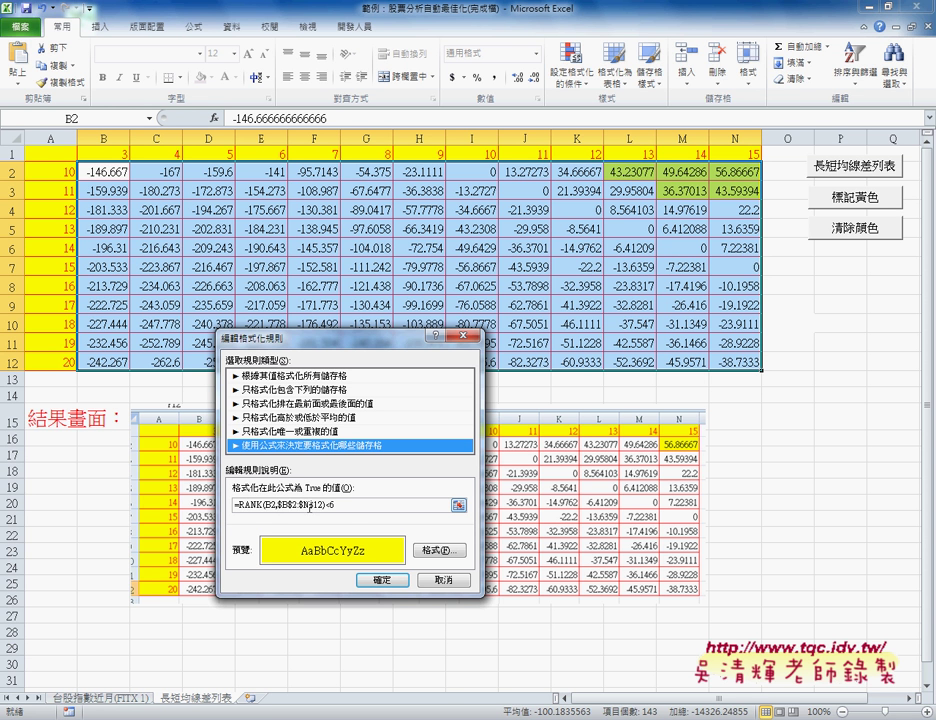
- Copy the RANK formula, apply the rule to =$B$2:$N$12, and close the Rules Manager
left_click_drag(353, 505, 233, 505)
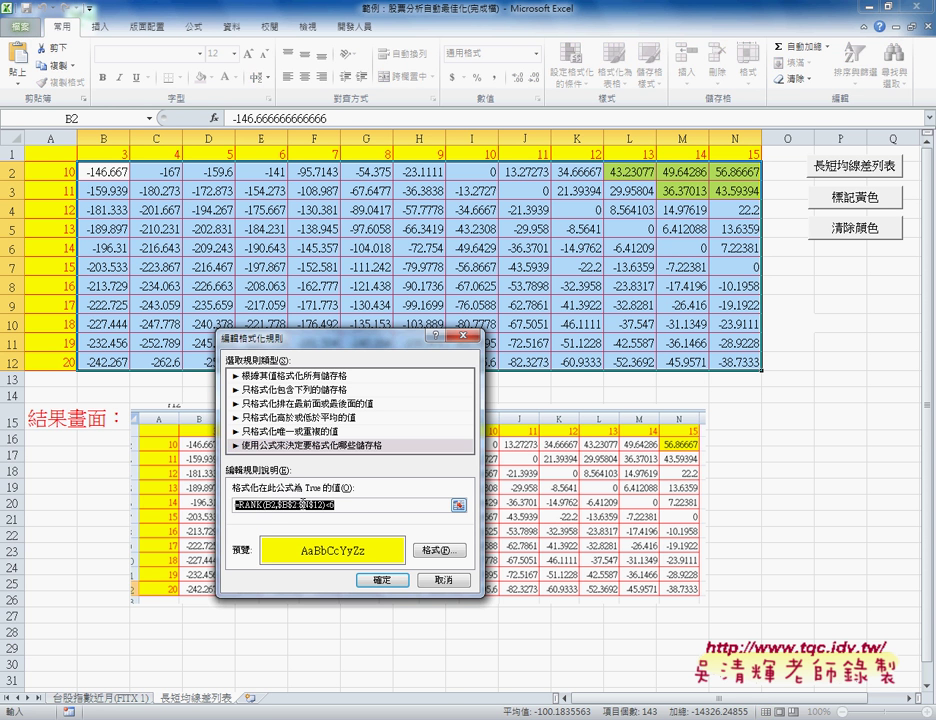
right_click(311, 508)
left_click(344, 536)
left_click_drag(340, 338, 388, 309)
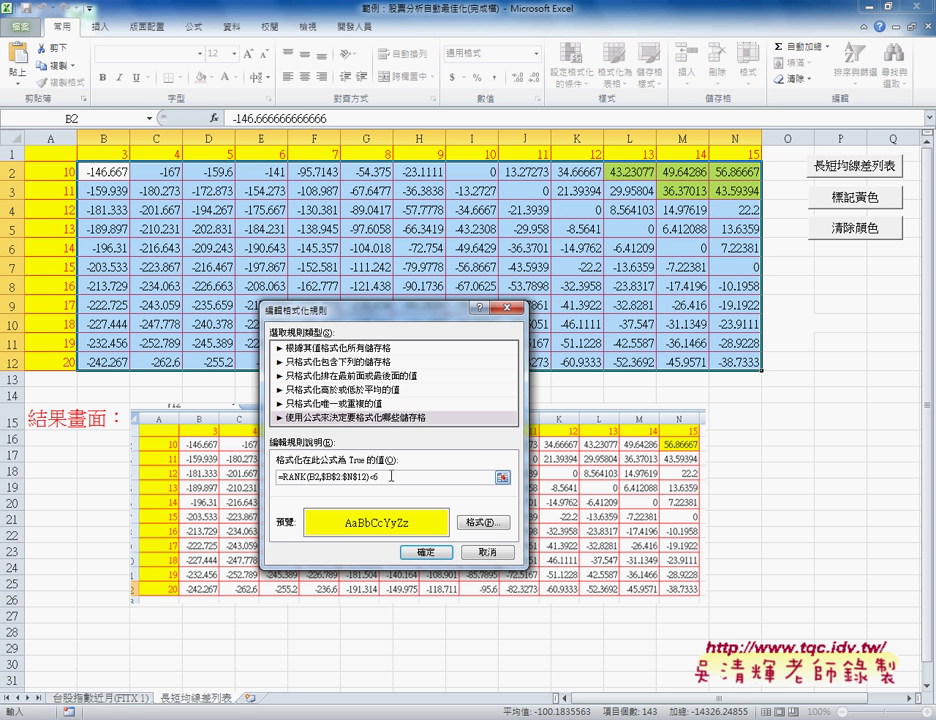
left_click_drag(393, 477, 366, 477)
left_click(435, 553)
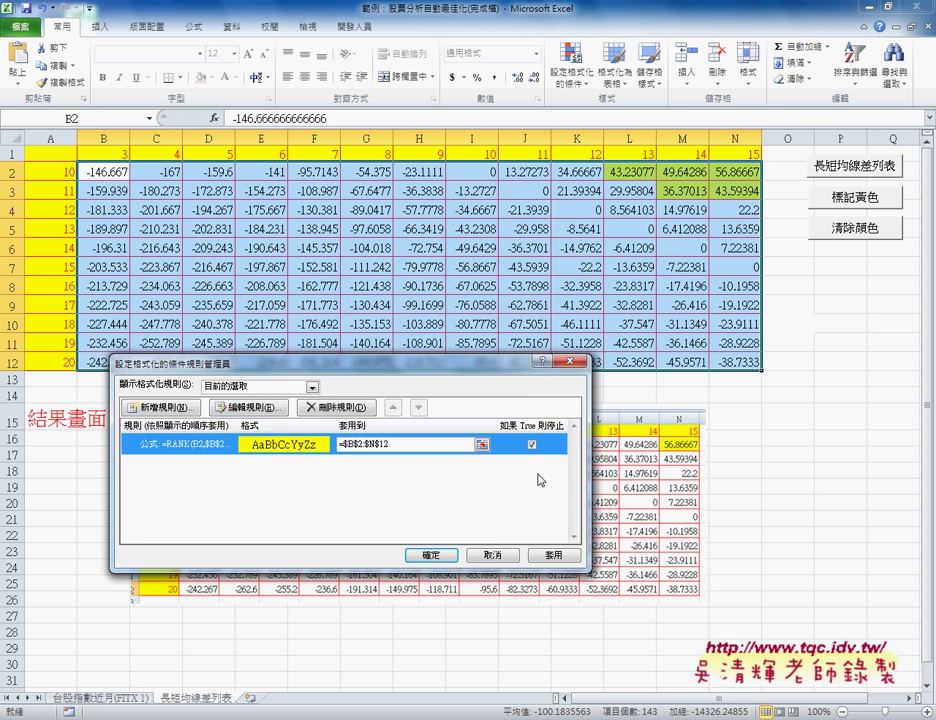
left_click(427, 556)
left_click(820, 338)
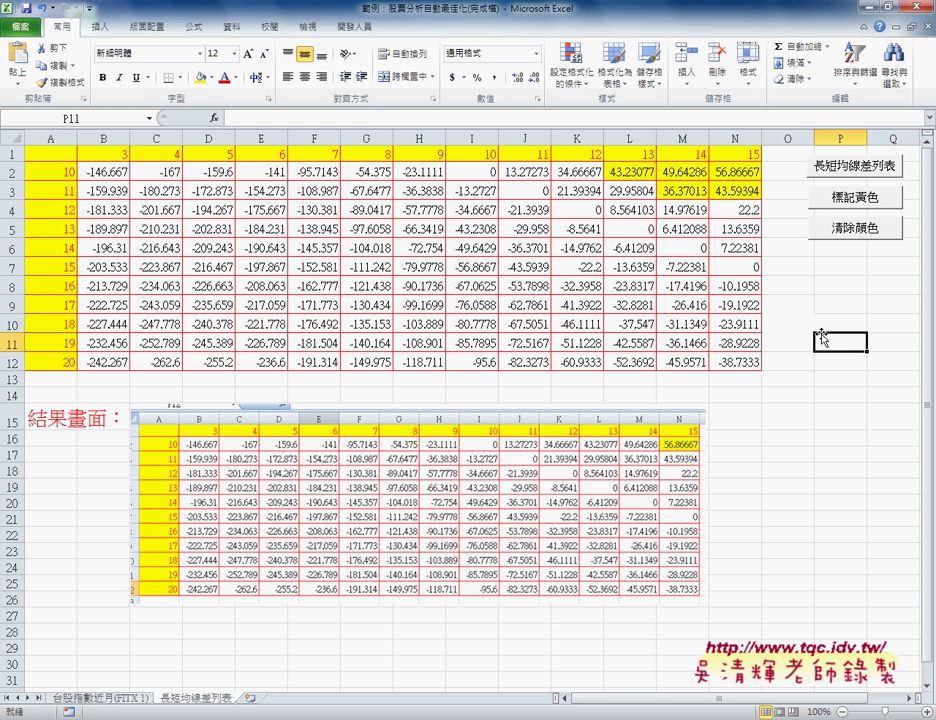
left_click(117, 178)
left_click_drag(117, 178, 750, 360)
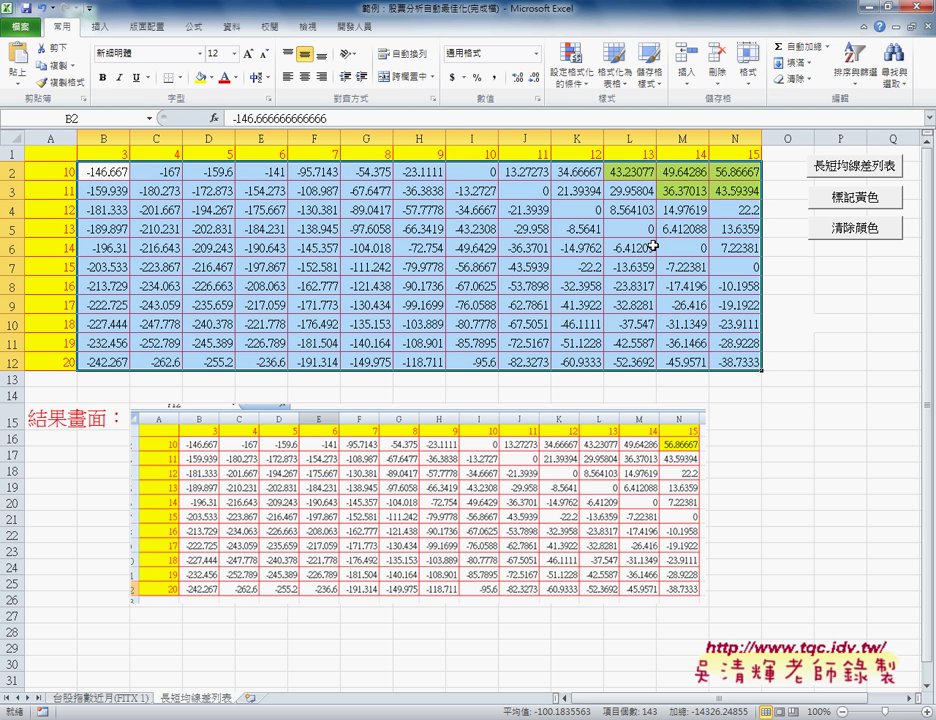
left_click(567, 88)
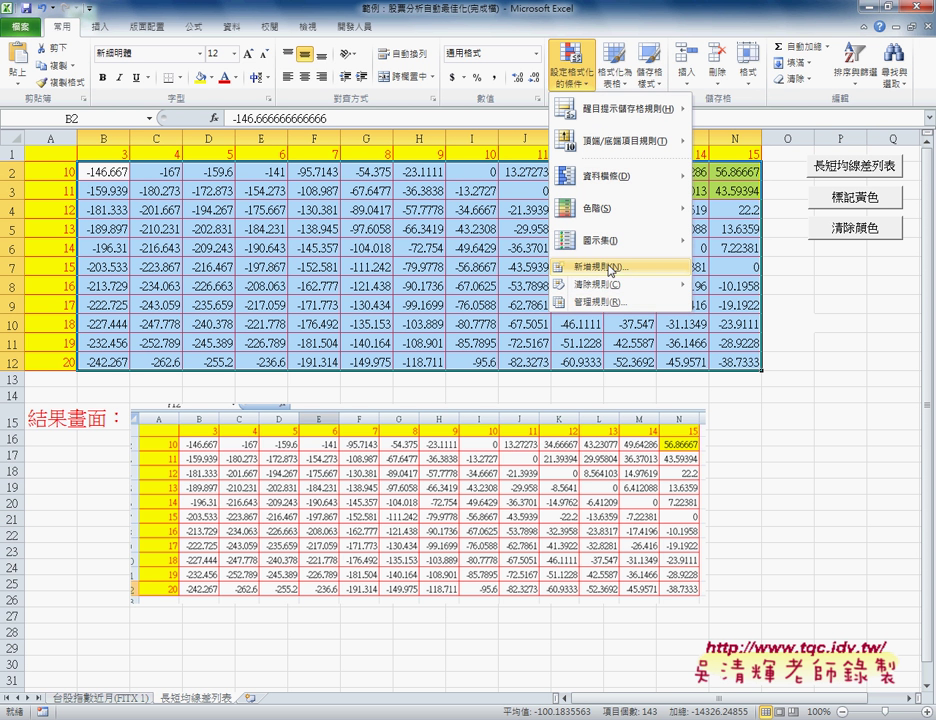
left_click(607, 302)
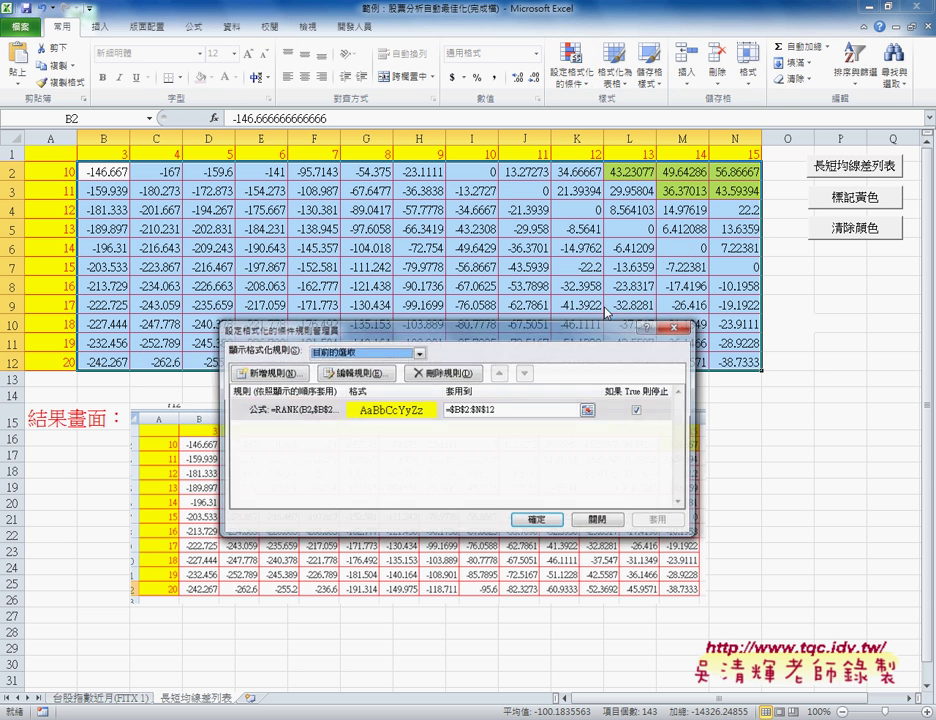
mouse_move(456, 324)
left_mouse_down()
mouse_move(456, 296)
mouse_move(446, 291)
left_mouse_up()
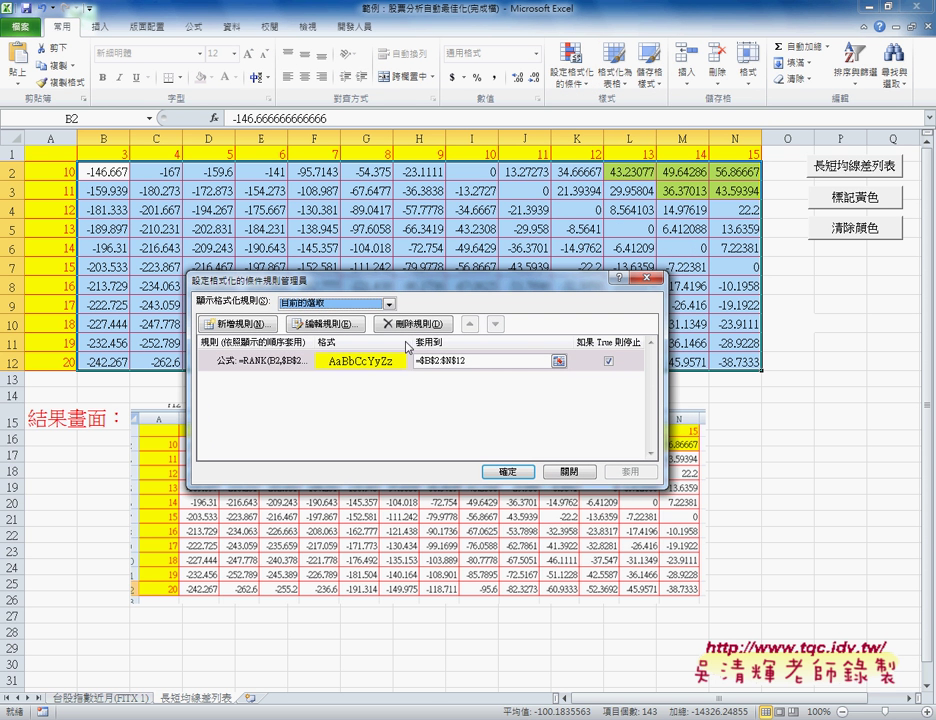
left_click(330, 362)
left_click(320, 324)
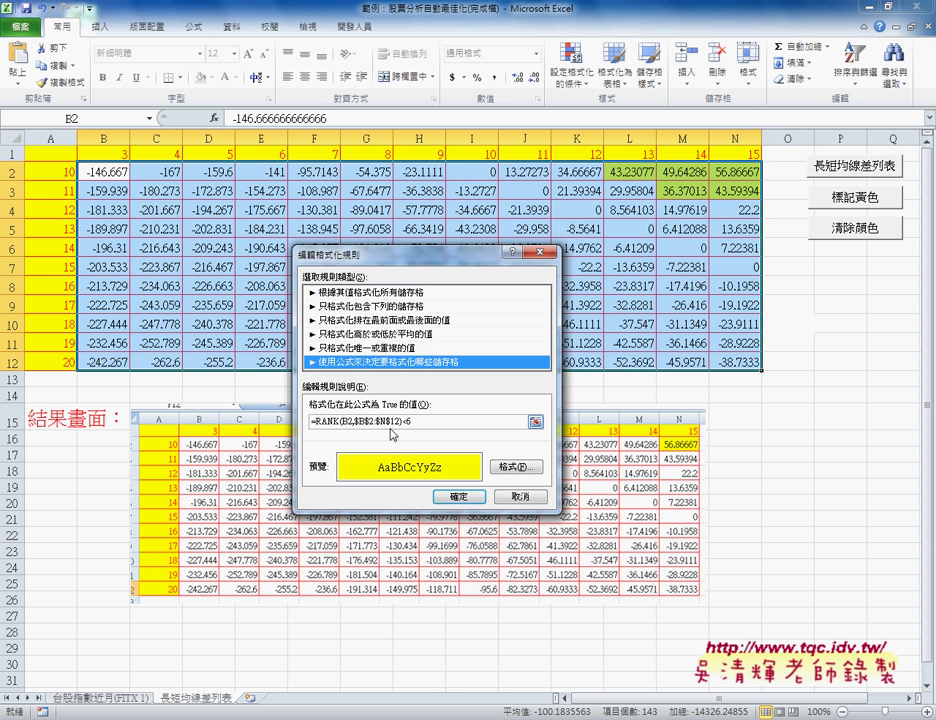
double_click(406, 421)
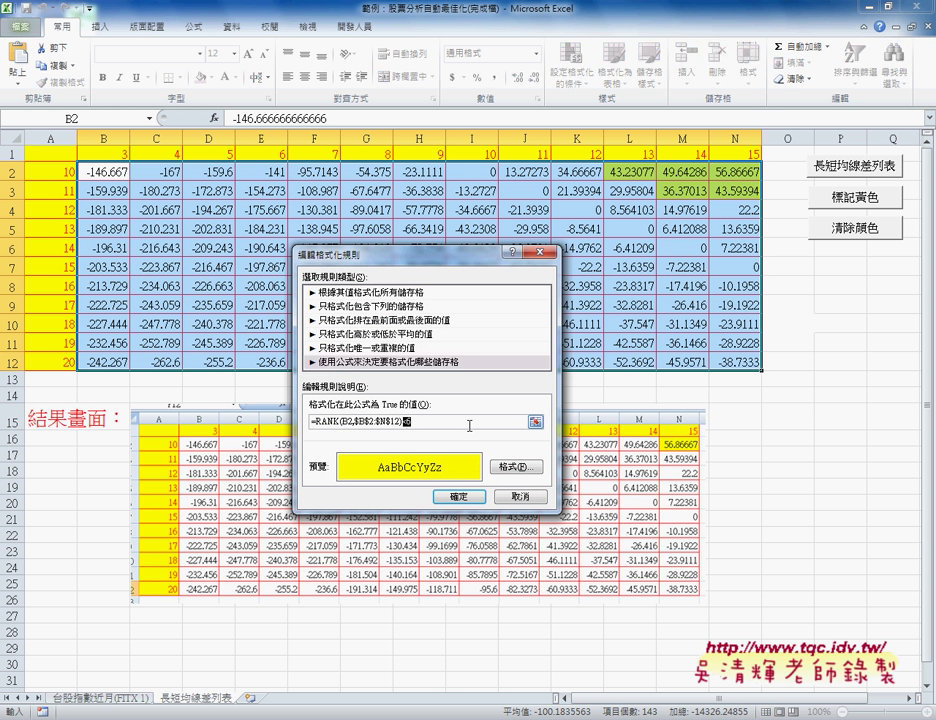
left_click(535, 497)
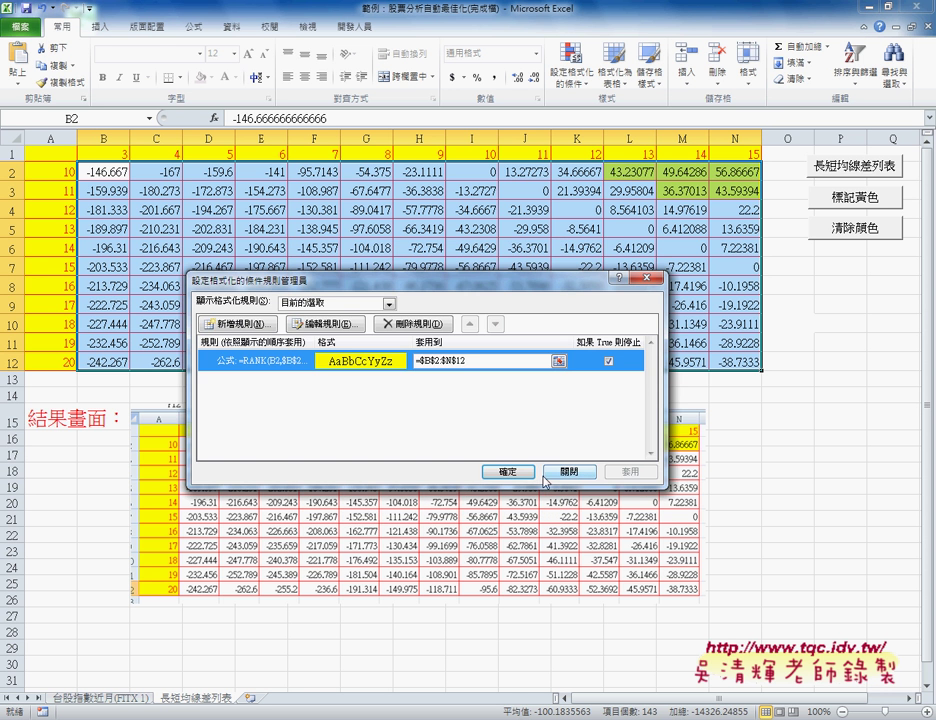
left_click(650, 279)
left_click(735, 210)
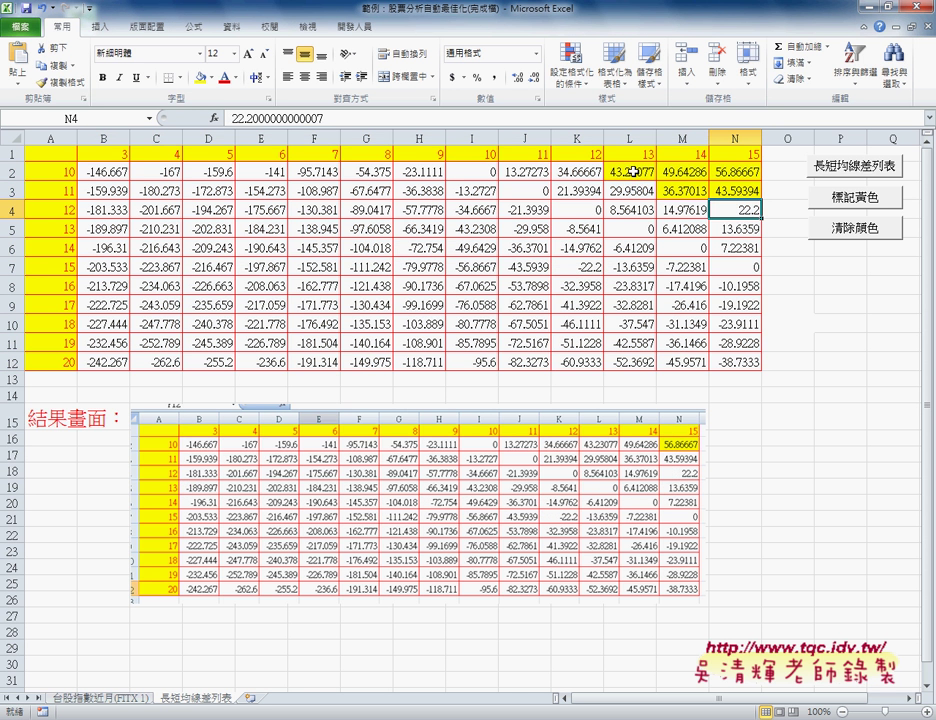
left_click(677, 172)
left_click_drag(740, 188, 630, 170)
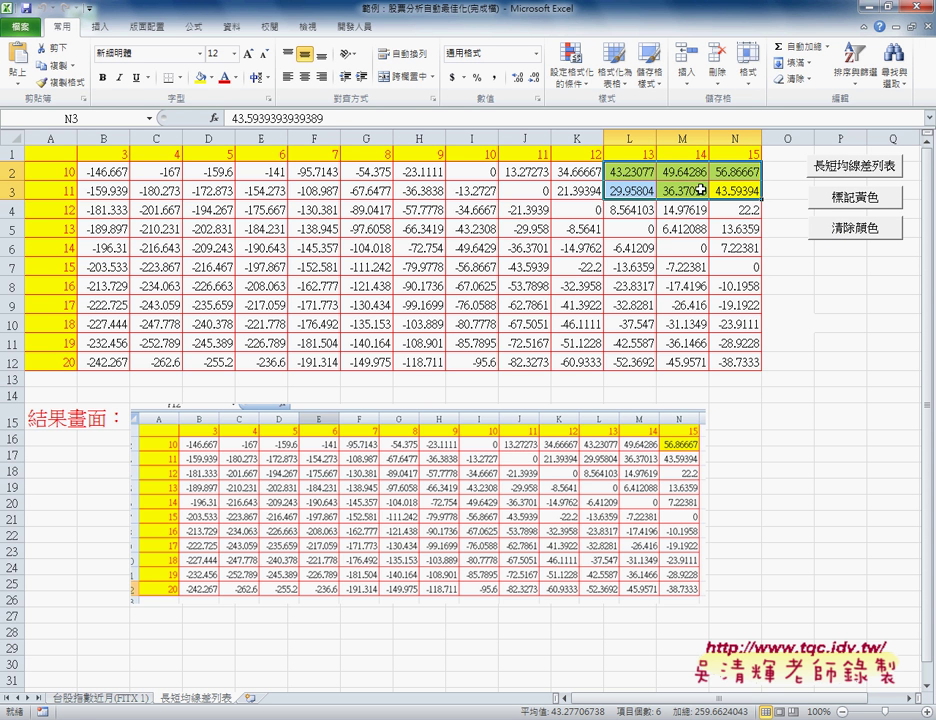
- Delete the RANK yellow highlighting rule in the Conditional Formatting Rules Manager
left_click(571, 65)
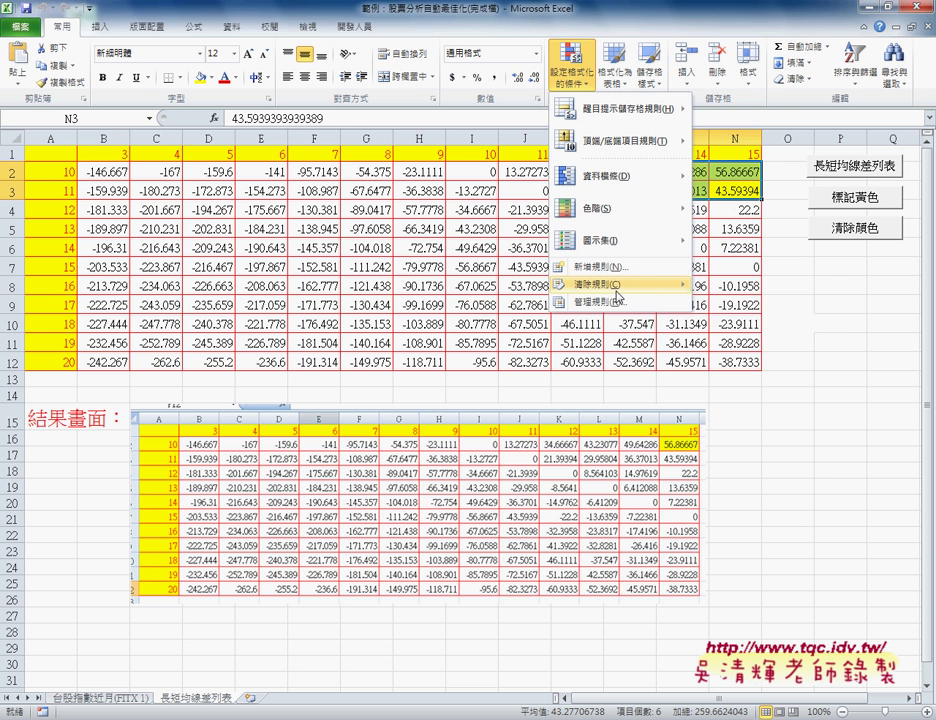
mouse_move(620, 295)
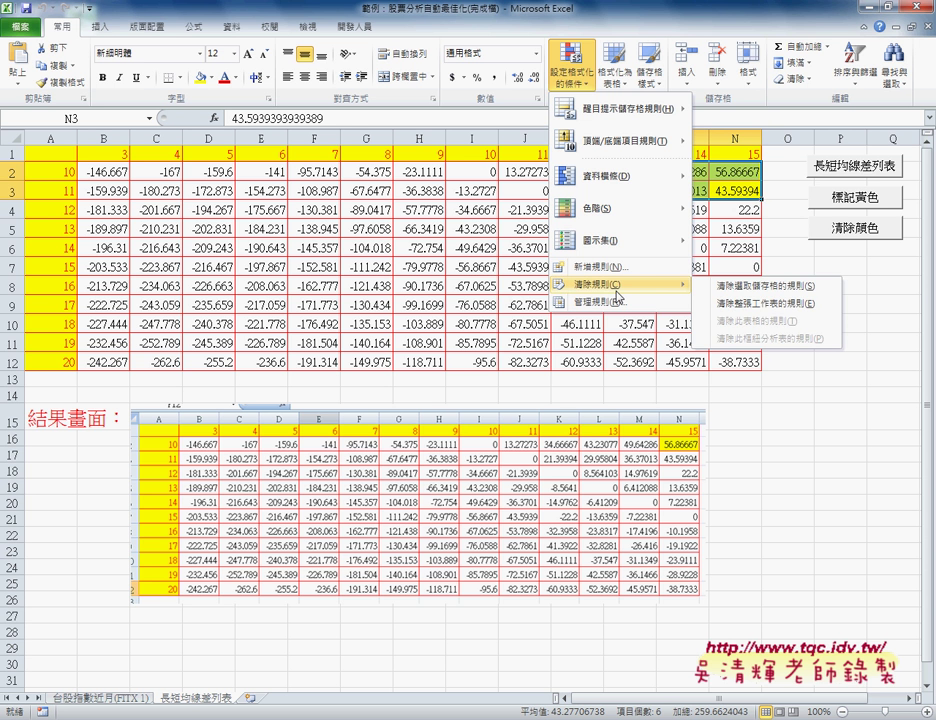
left_click(598, 301)
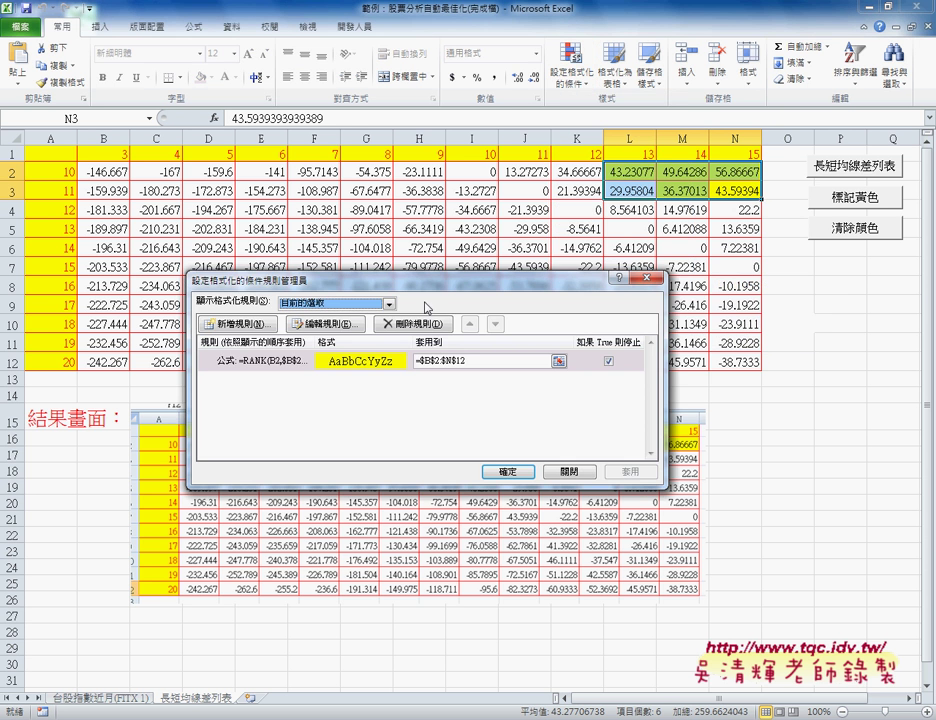
left_click(407, 363)
left_click(412, 323)
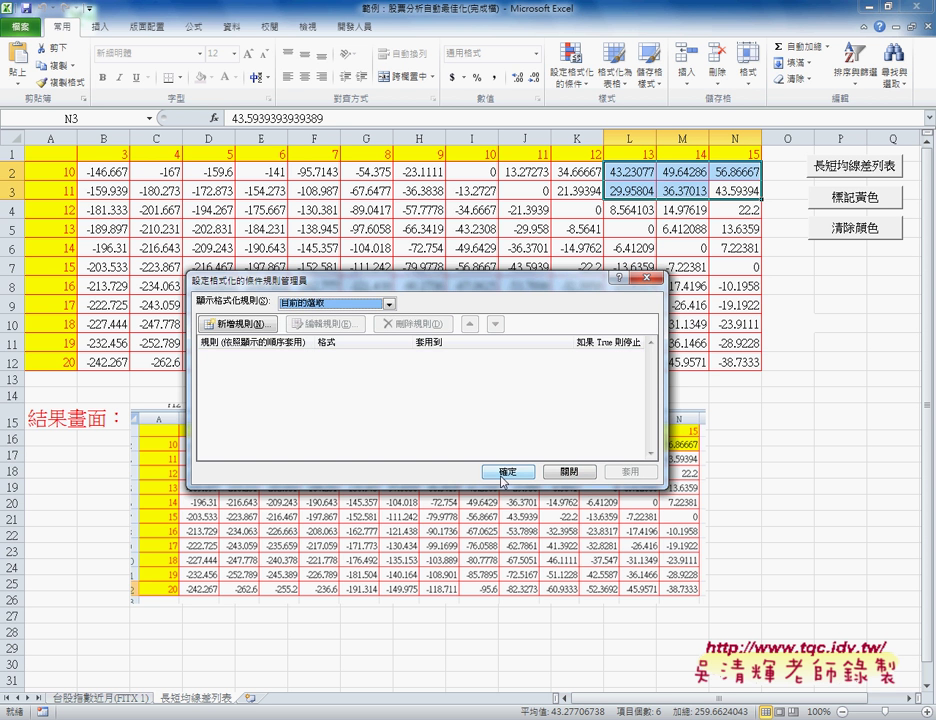
left_click(508, 471)
- Select N9 to show its full value and inspect the unhighlighted difference table
left_click(747, 303)
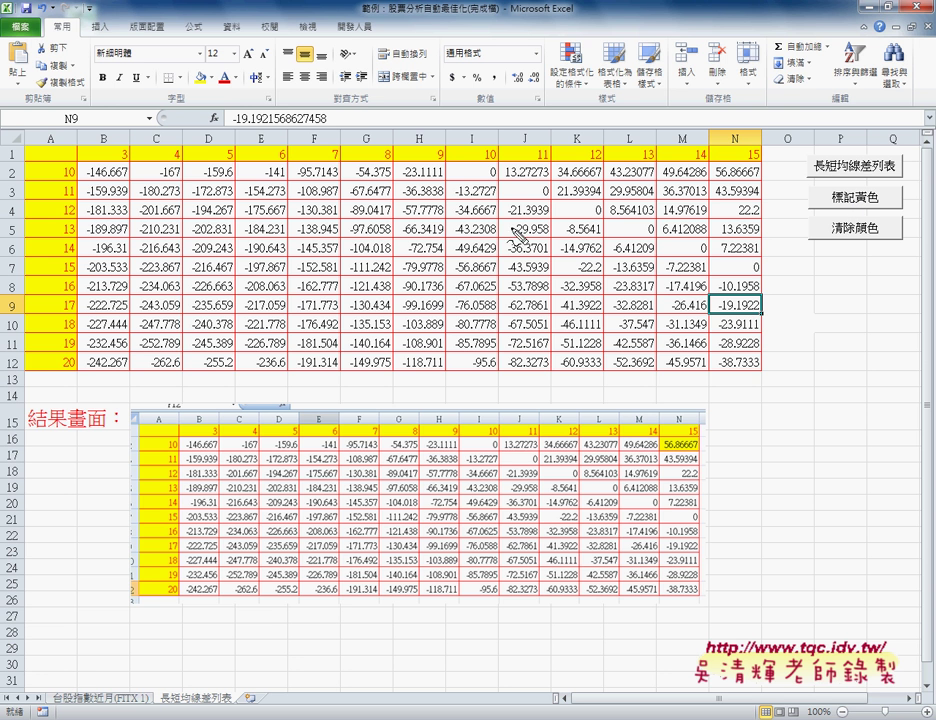
left_click_drag(245, 107, 238, 108)
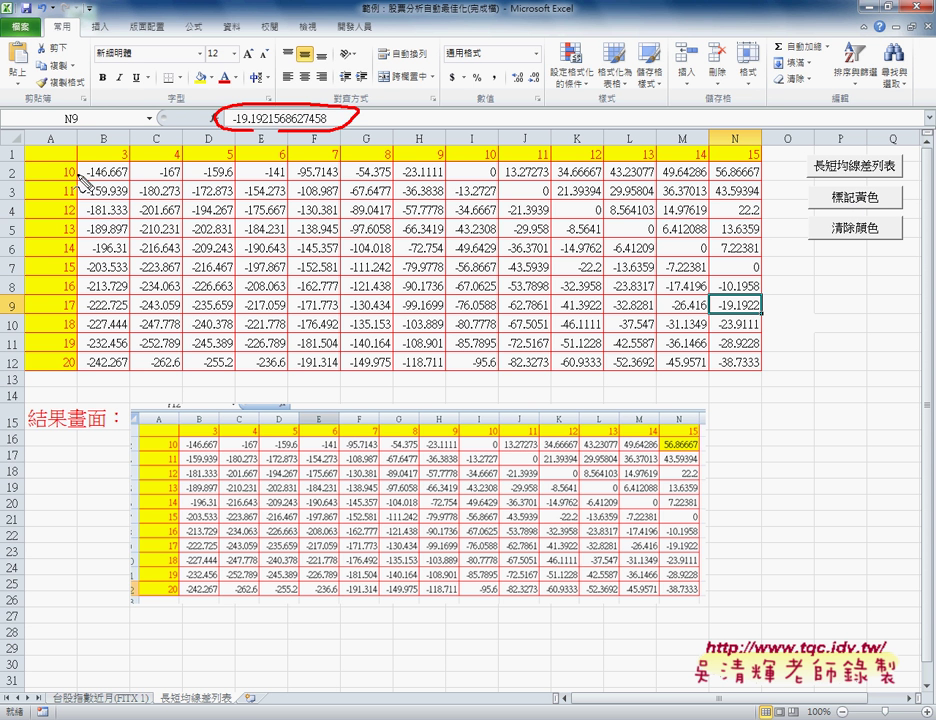
left_click_drag(77, 145, 77, 368)
mouse_move(88, 167)
left_mouse_down()
mouse_move(745, 167)
mouse_move(755, 340)
mouse_move(407, 372)
mouse_move(88, 370)
left_mouse_up()
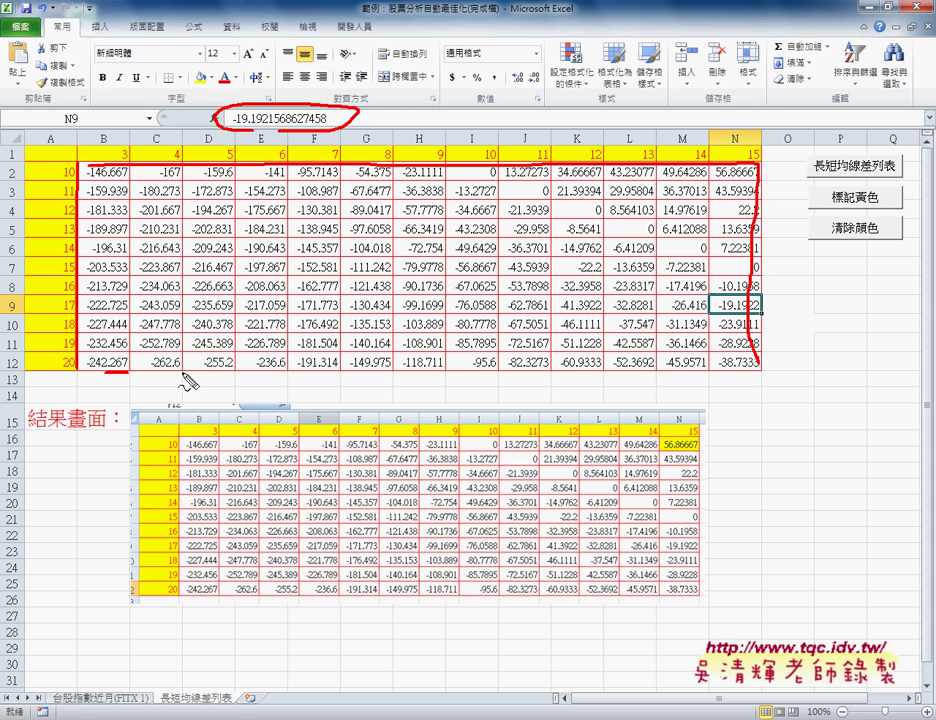
key("Escape")
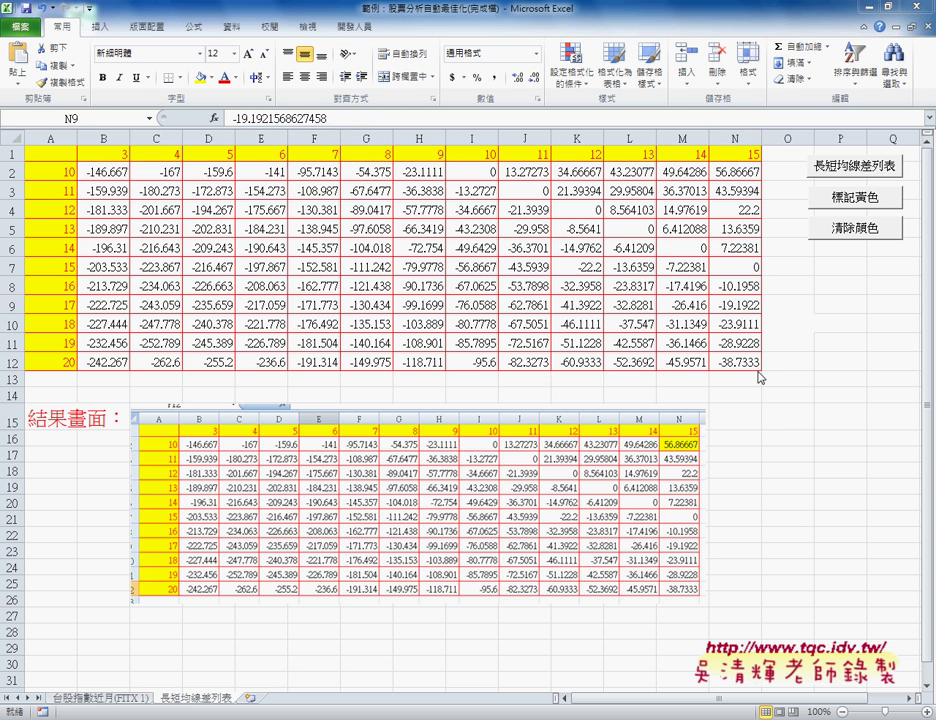
- Select O15 and browse the Math & Trig category in Insert Function
left_click(795, 413)
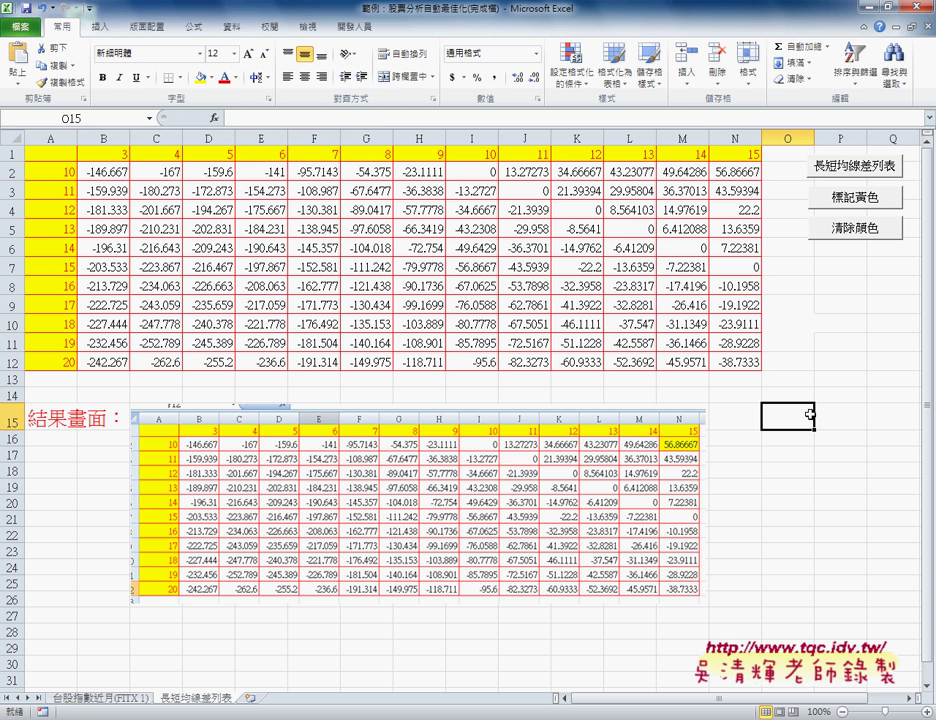
left_click(214, 117)
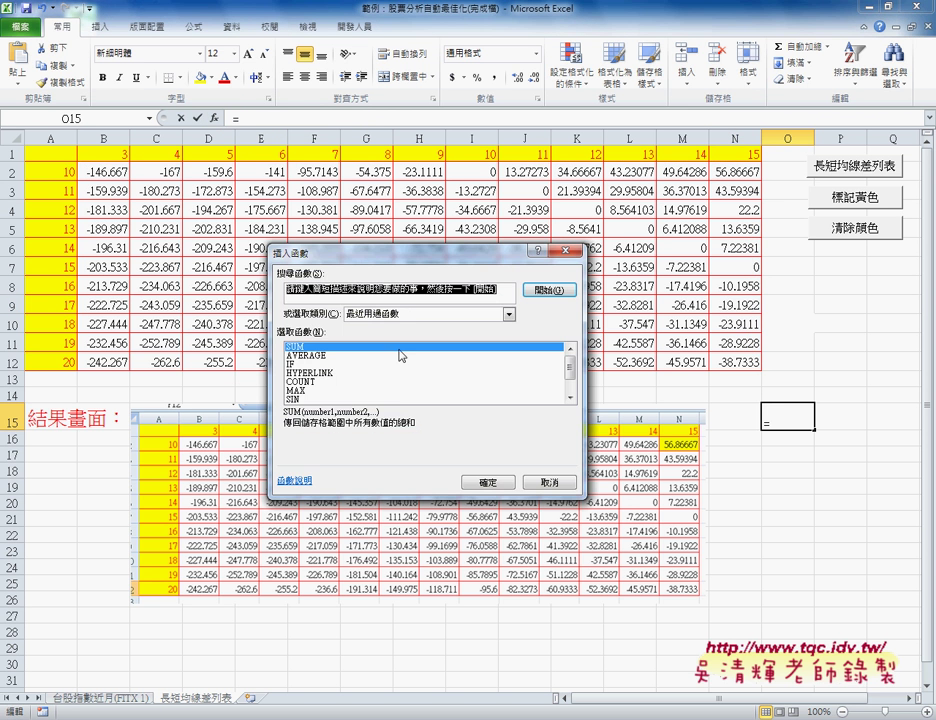
left_click(409, 315)
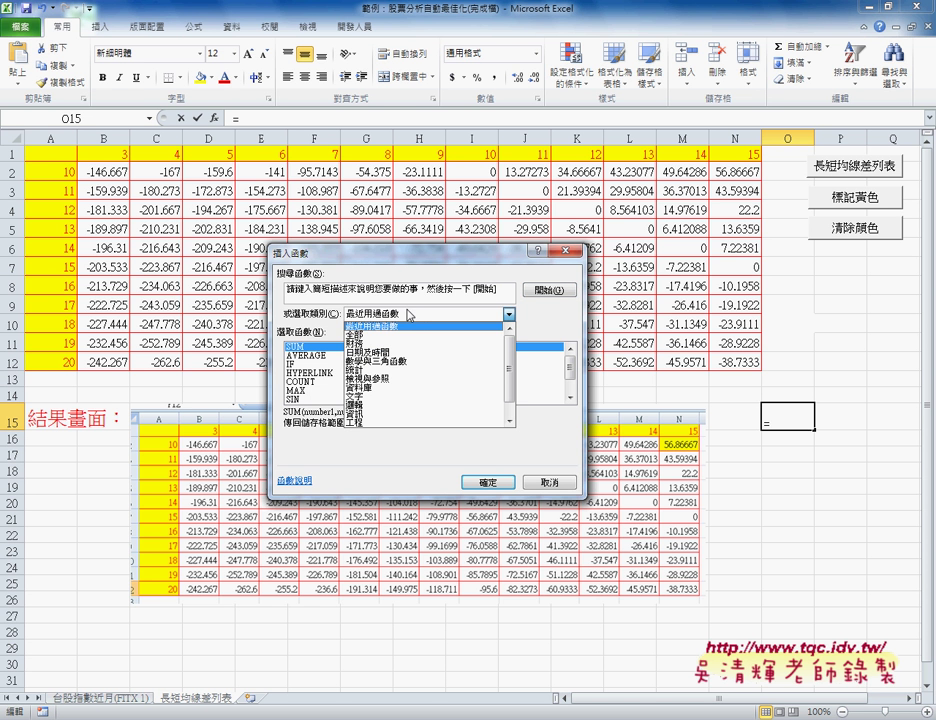
left_click(418, 360)
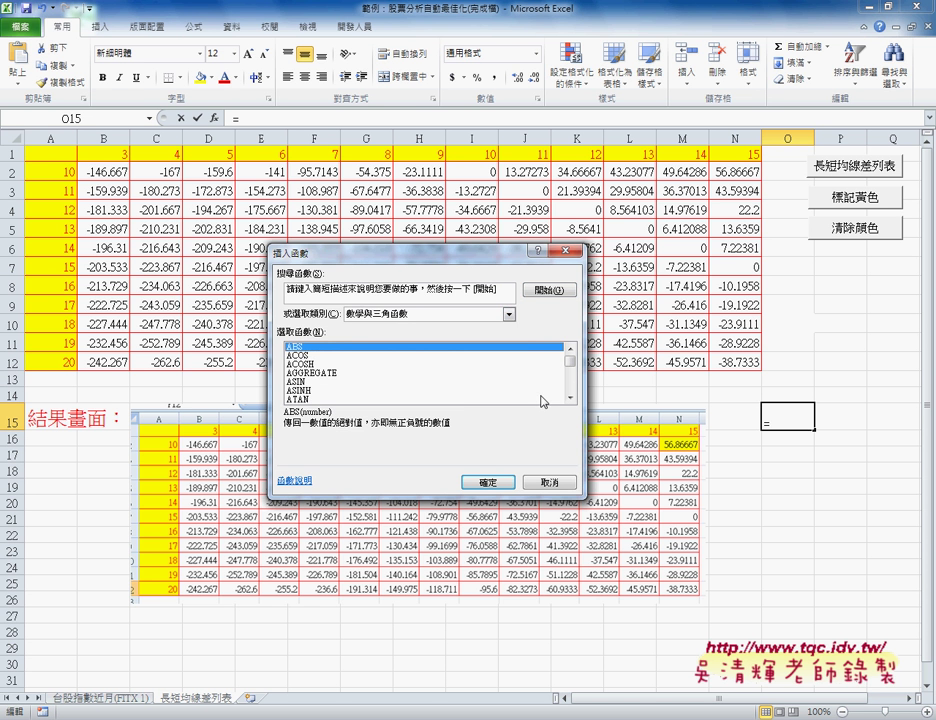
left_click(570, 398)
left_click(570, 398)
left_click(570, 398)
left_click(570, 398)
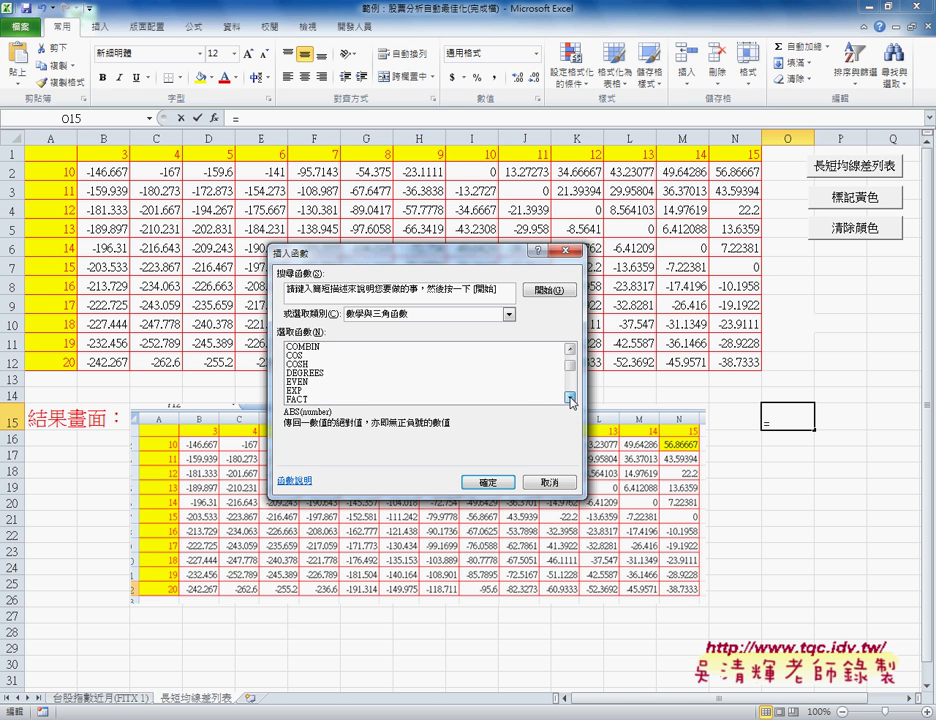
left_click(570, 398)
left_click(570, 398)
left_click(570, 398)
left_click(570, 398)
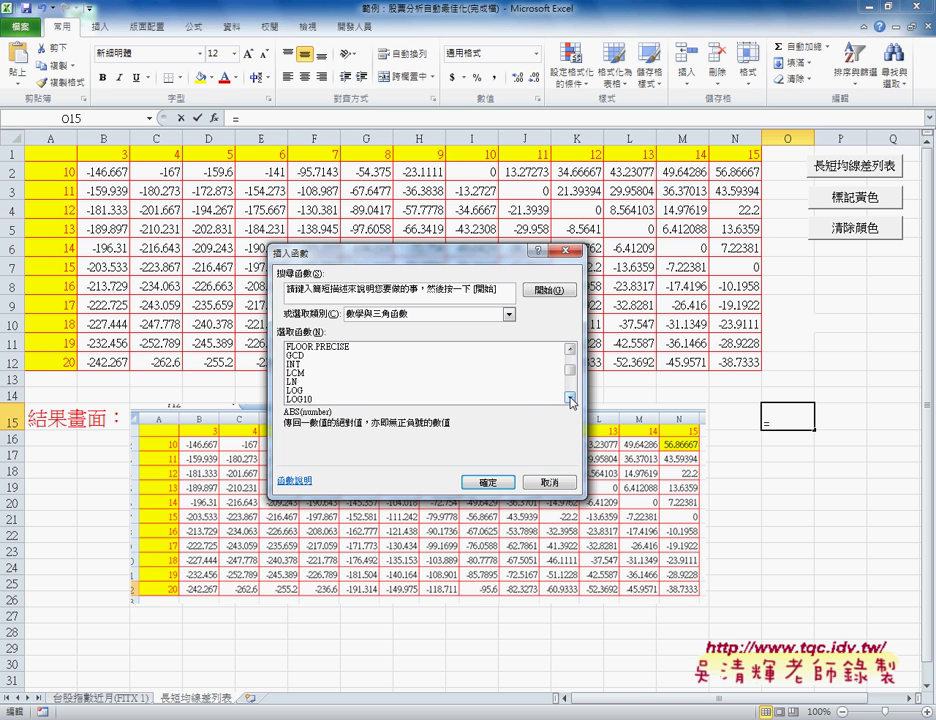
left_click(570, 398)
left_click(570, 398)
- Switch to All functions and insert LARGE into O15
left_click(430, 314)
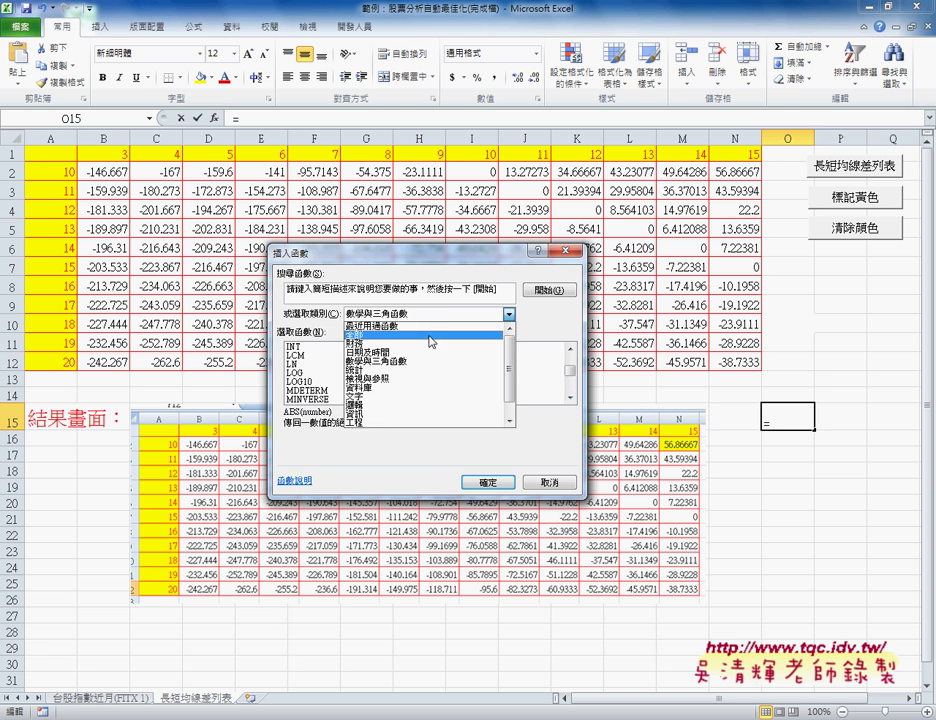
left_click(430, 341)
left_click(391, 374)
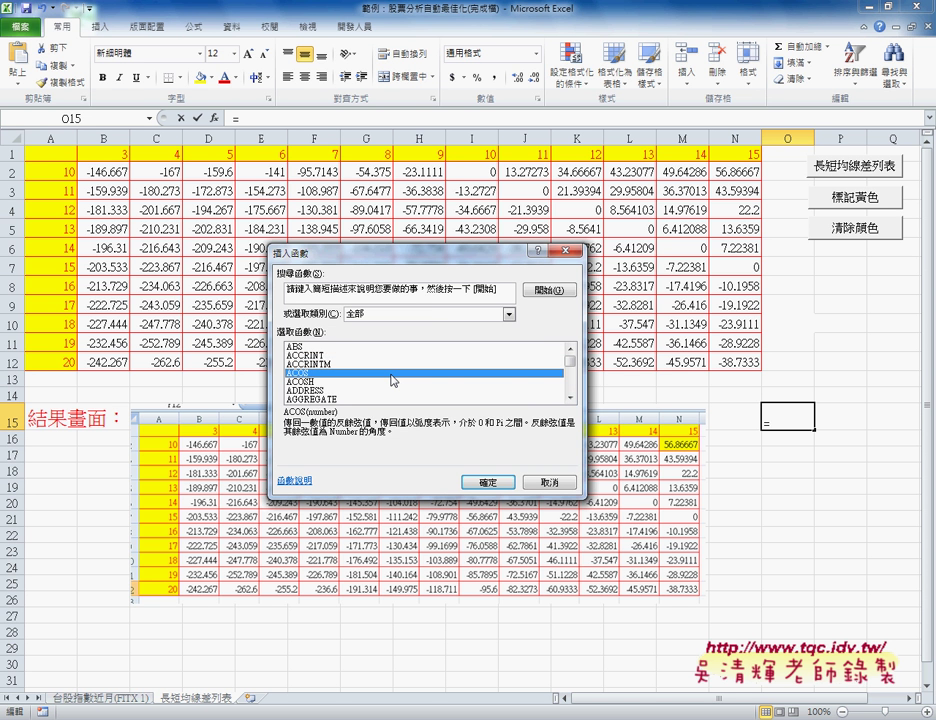
key("l")
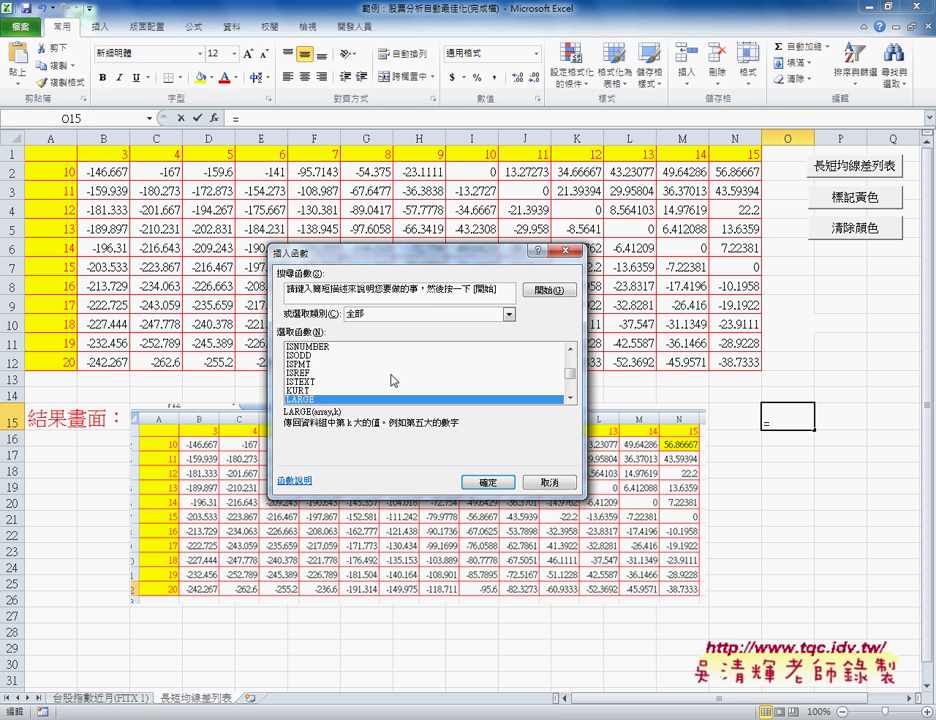
left_click(492, 484)
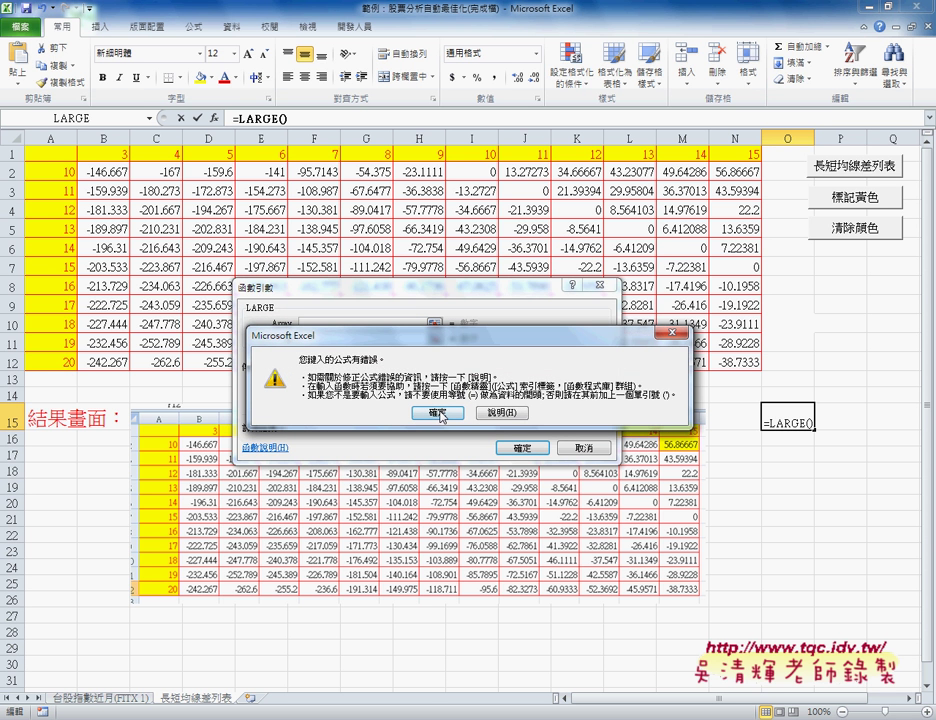
- Dismiss the error and fill in LARGE with the difference table as array and k of 1
left_click(440, 416)
left_click_drag(297, 320, 295, 425)
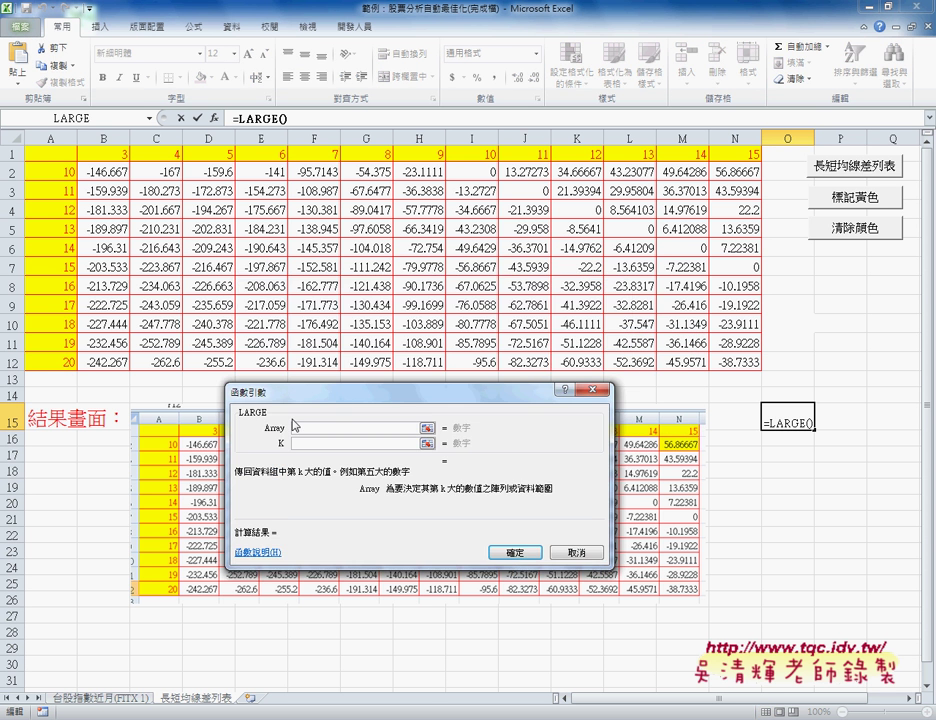
left_click(100, 172)
left_click_drag(100, 172, 100, 191)
left_click_drag(100, 172, 743, 357)
left_click(283, 444)
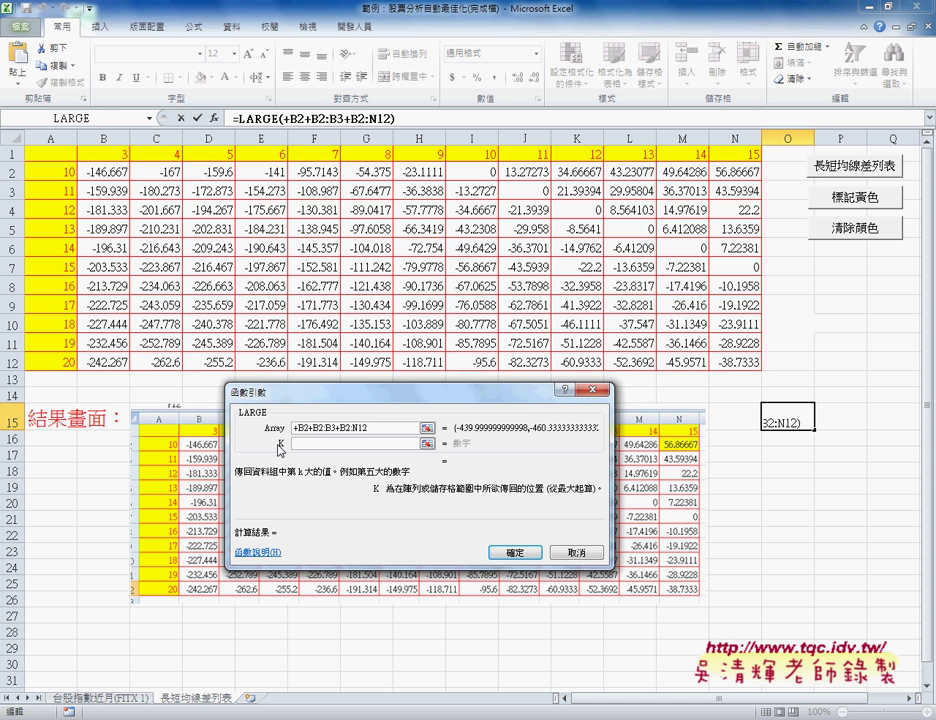
type("1")
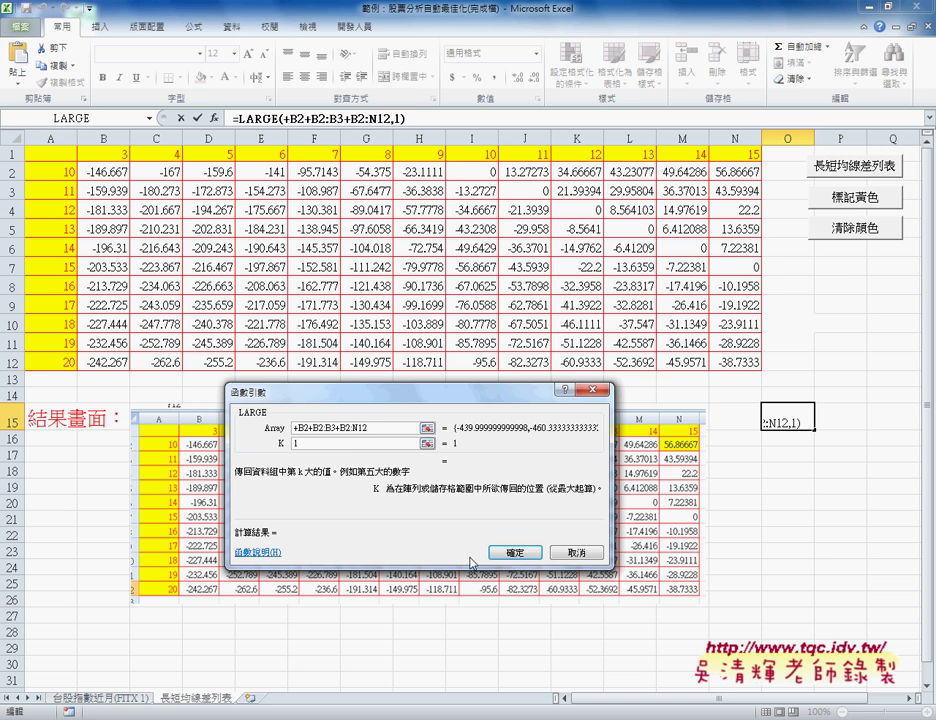
left_click(518, 553)
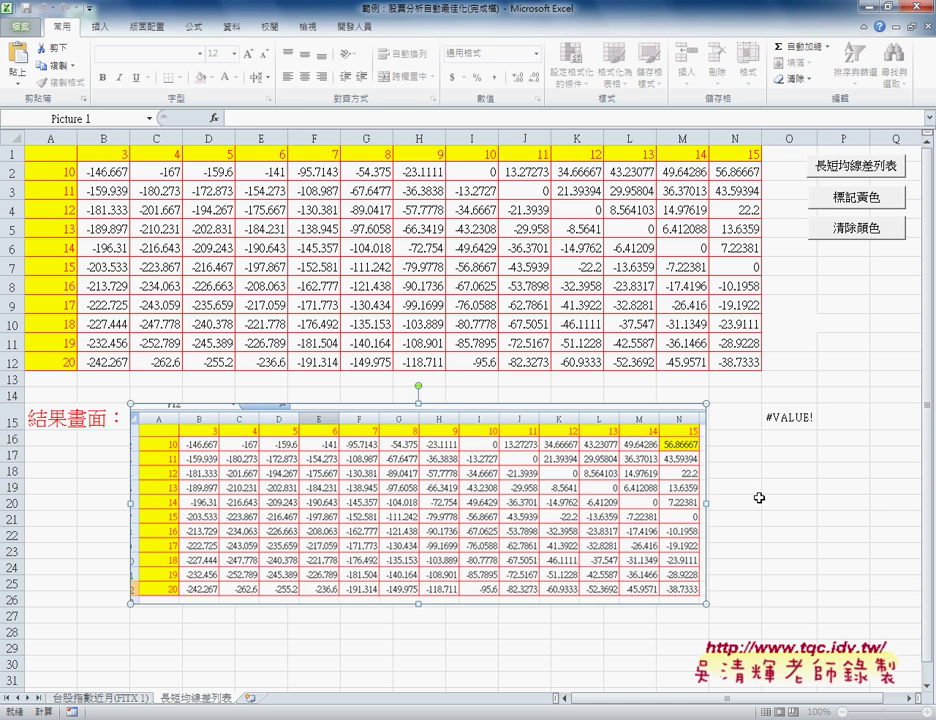
- Fix the #VALUE! result by setting the LARGE array to B2:N12, returning 56.86667
left_click(772, 418)
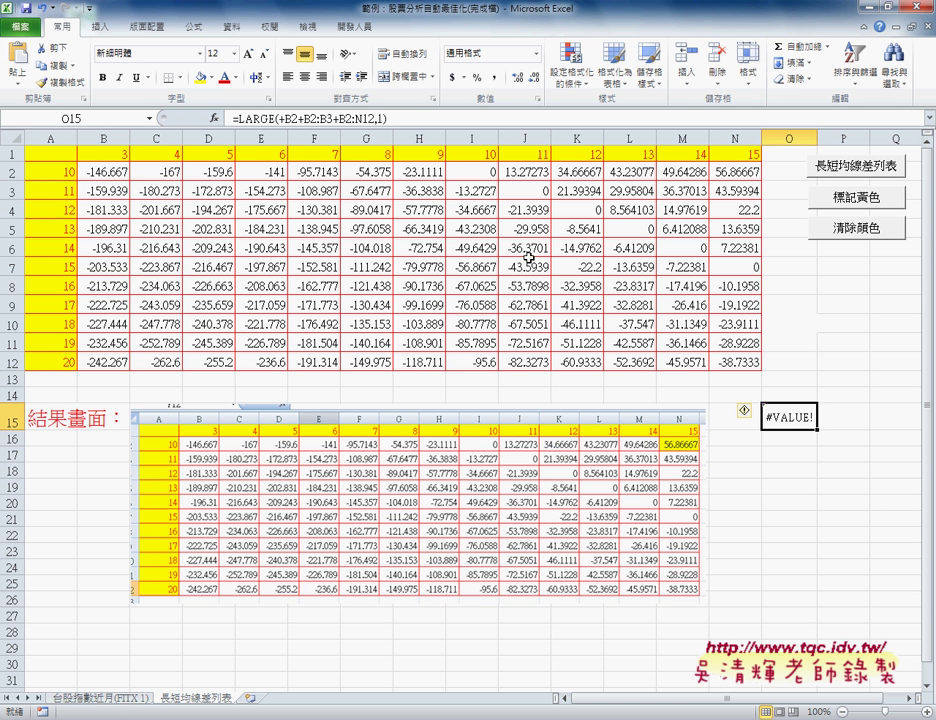
left_click(231, 120)
left_click(186, 118)
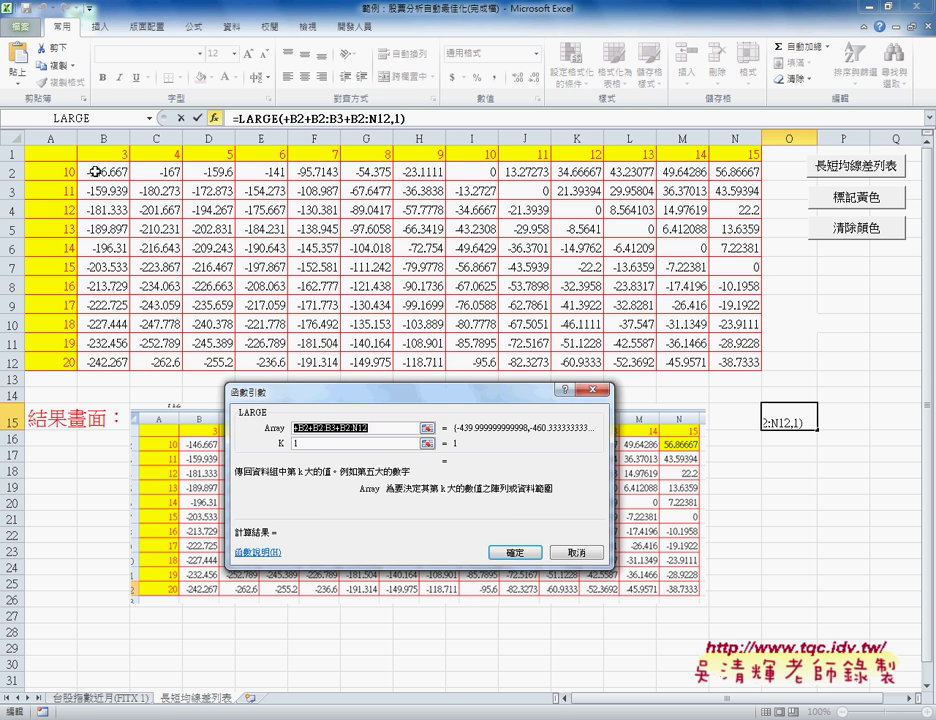
left_click_drag(115, 173, 745, 367)
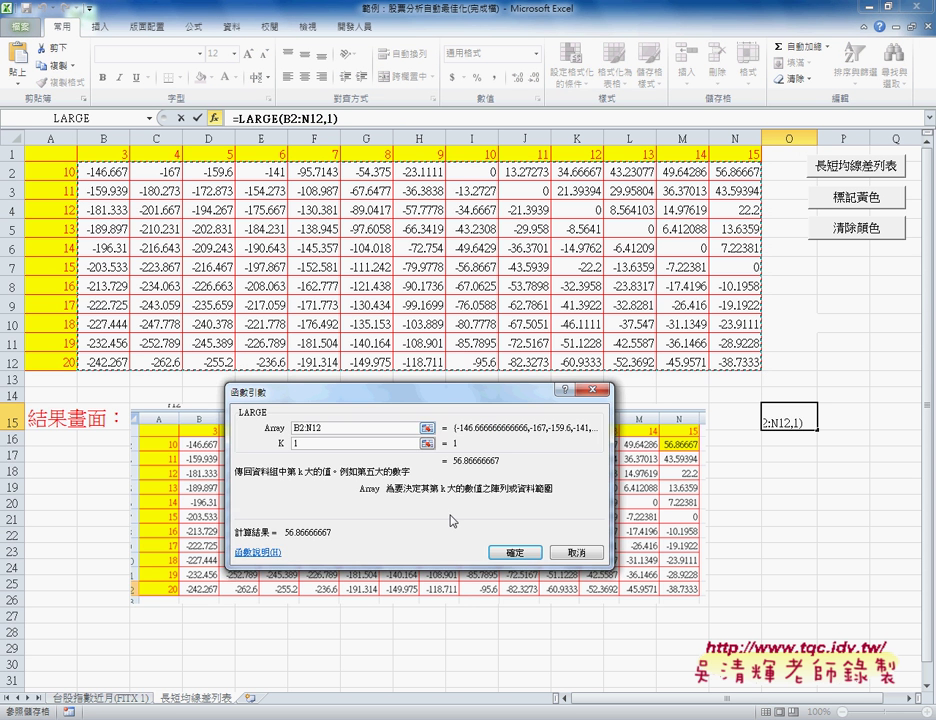
left_click(765, 528)
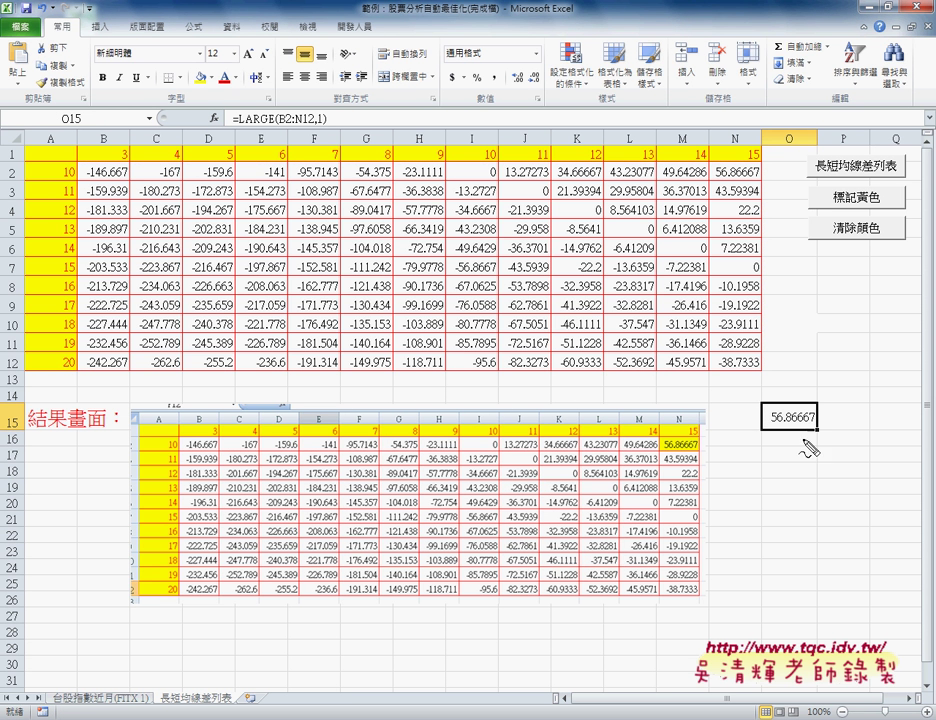
mouse_move(795, 436)
left_mouse_down()
mouse_move(779, 404)
mouse_move(795, 392)
left_mouse_up()
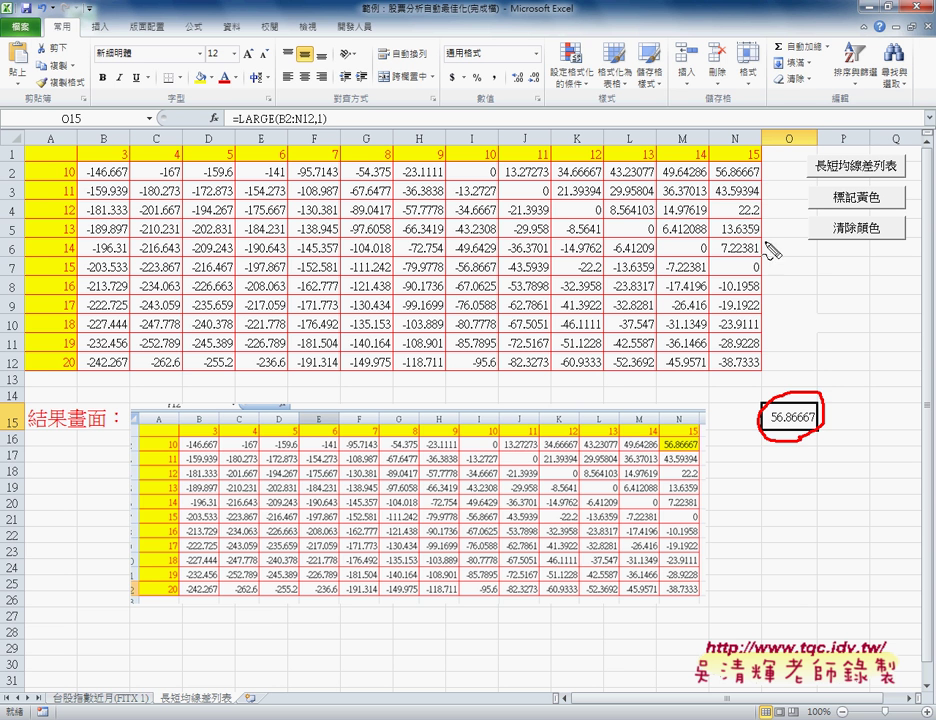
left_click_drag(757, 188, 766, 182)
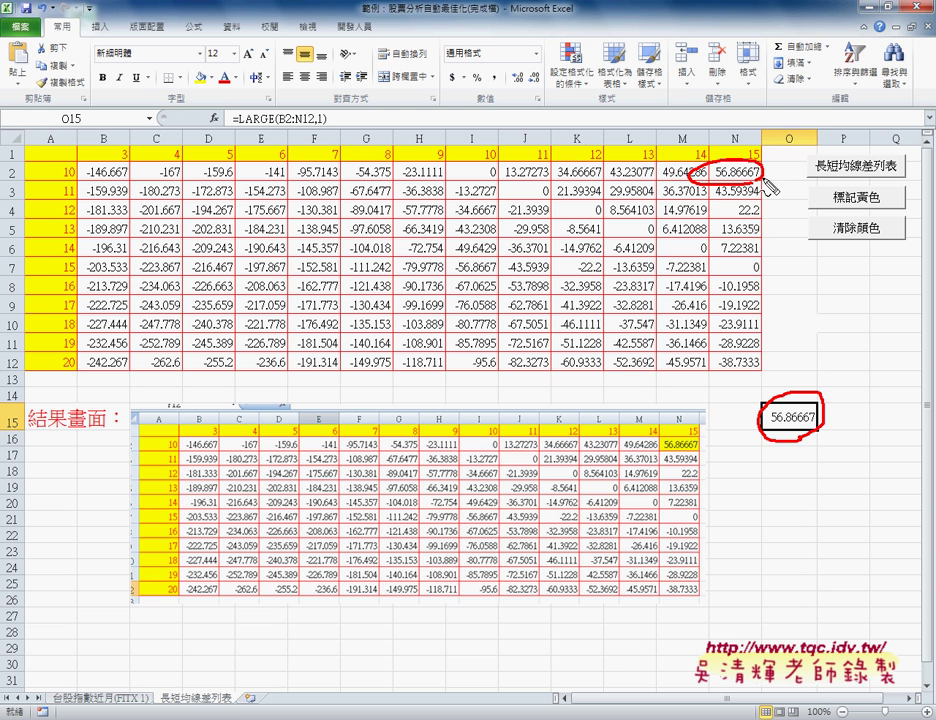
left_click_drag(226, 128, 253, 128)
mouse_move(291, 218)
left_mouse_down()
mouse_move(265, 160)
mouse_move(290, 155)
left_mouse_up()
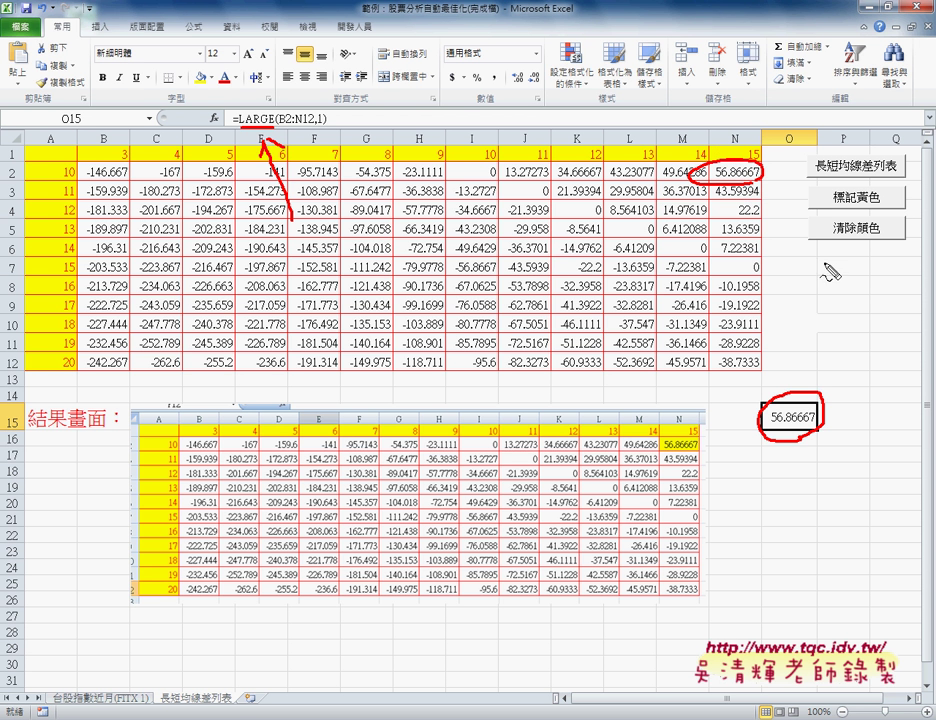
- Erase the red pen annotations near N2 and bring up the 標記黃色 button's shortcut menu
left_click_drag(782, 197, 830, 256)
left_click_drag(778, 188, 798, 190)
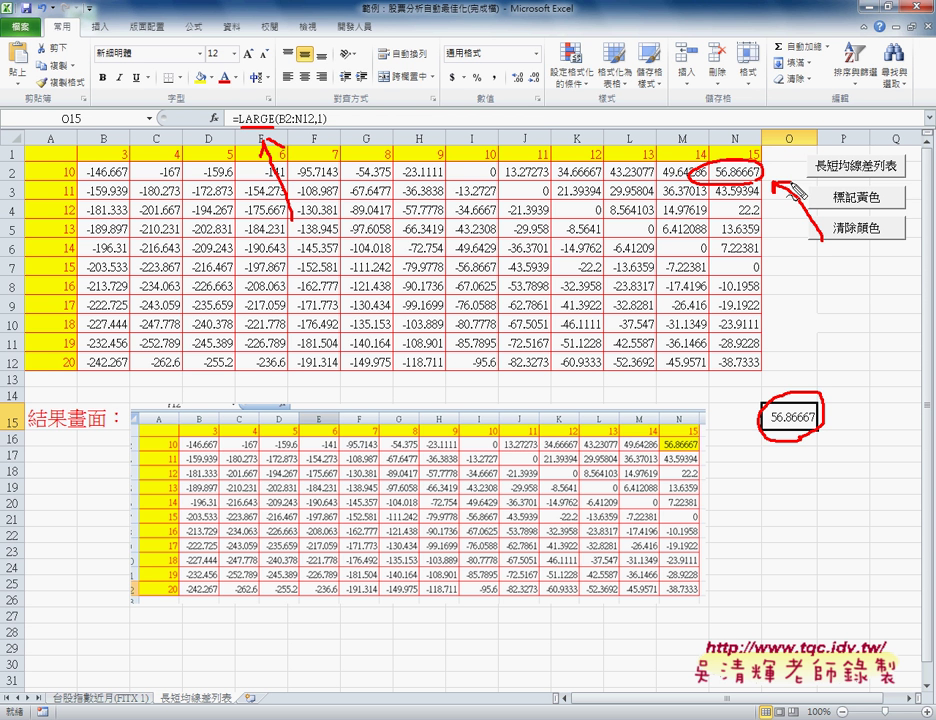
key("Escape")
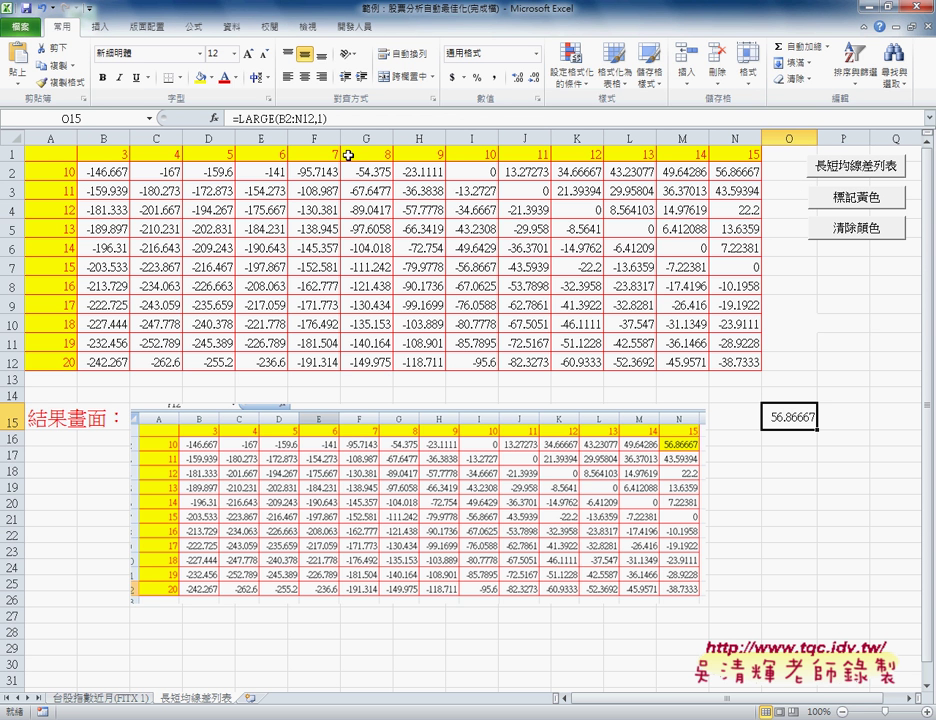
right_click(889, 211)
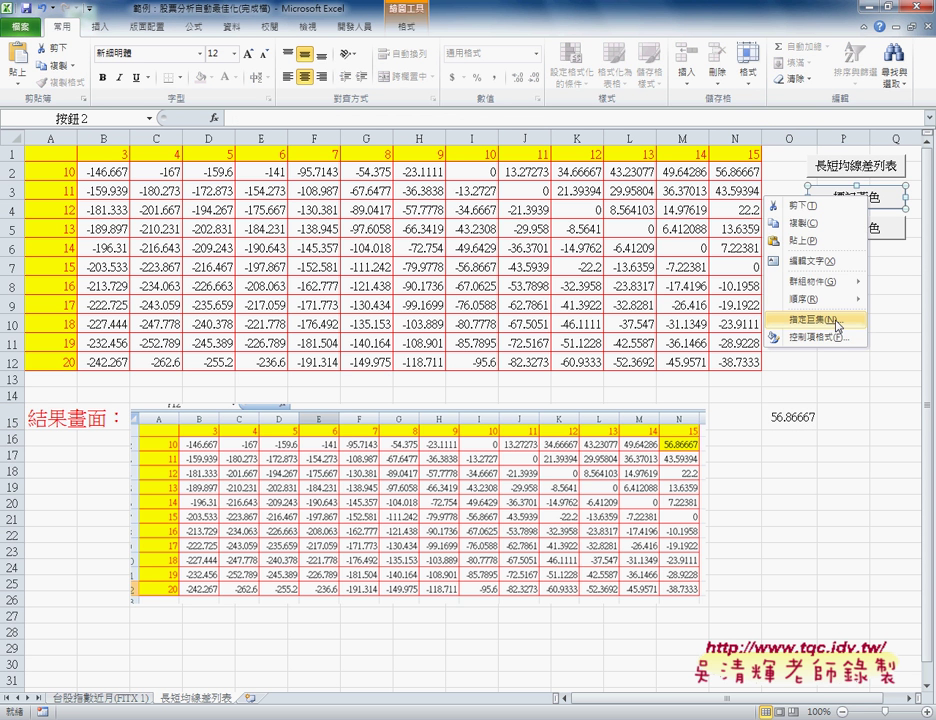
- Open the 標記黃色 macro code via 指定巨集 > Edit and widen the code window
left_click(837, 319)
left_click(898, 259)
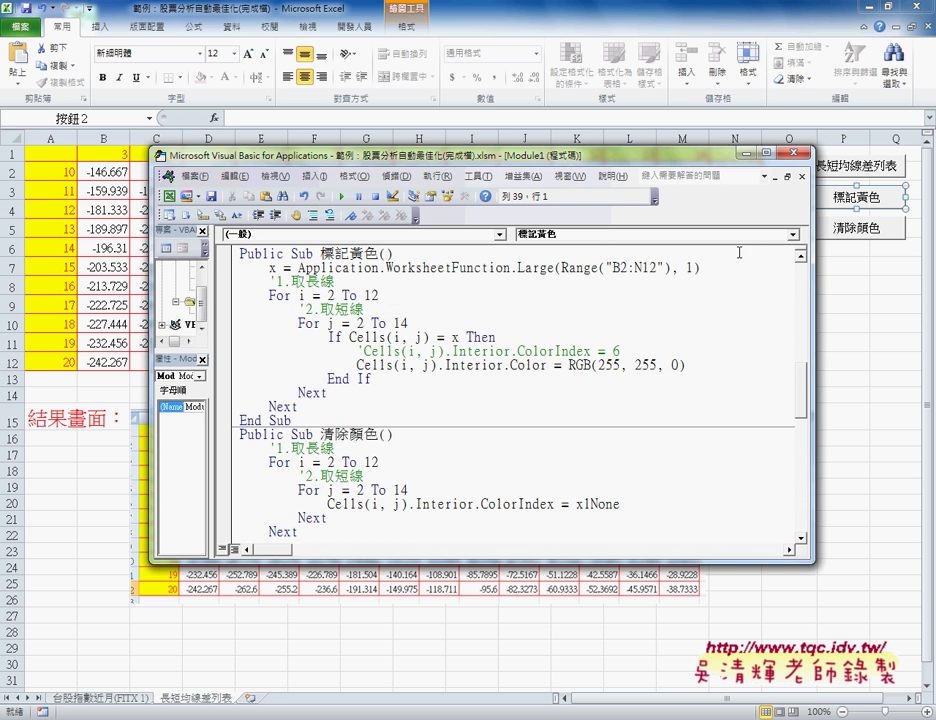
left_click_drag(400, 155, 317, 138)
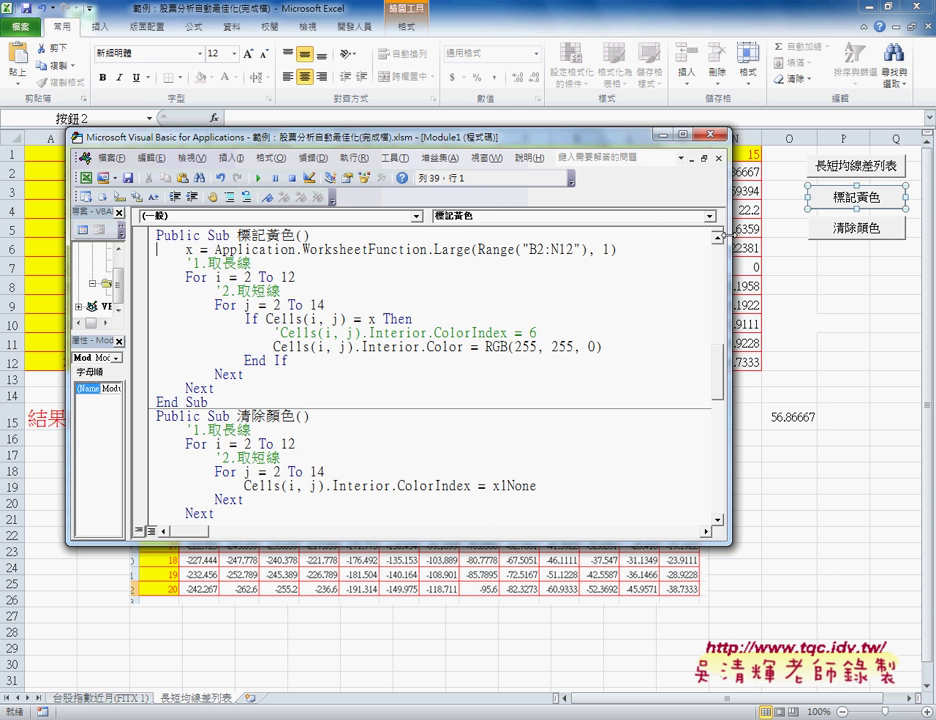
left_click_drag(733, 236, 808, 236)
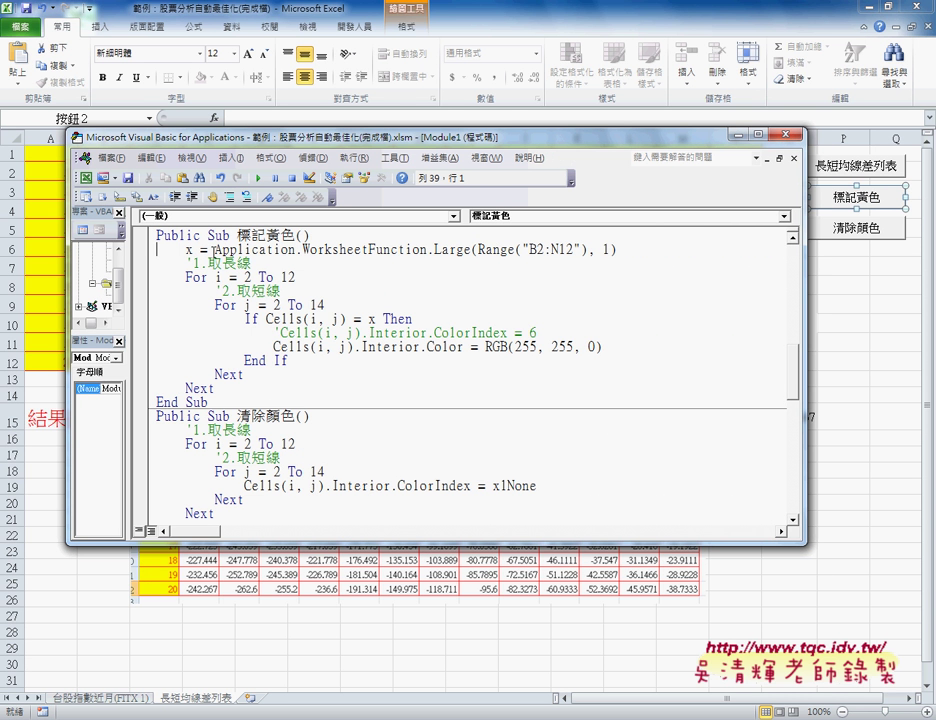
- Replace the text after Application. and retype .WorksheetFunction.Large with IntelliSense
left_click_drag(213, 250, 297, 249)
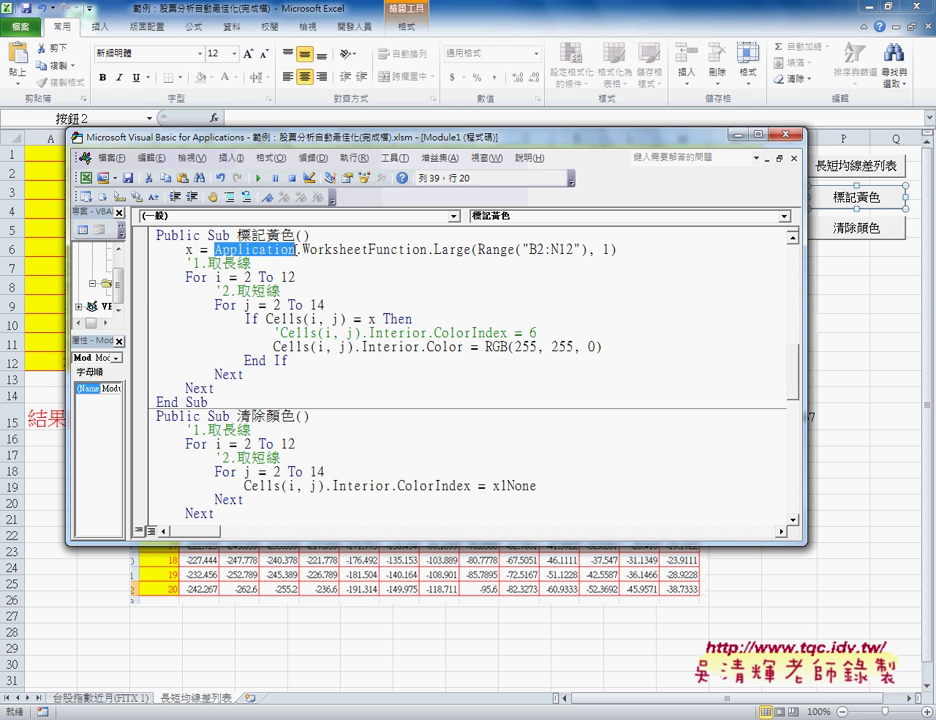
left_click(297, 249)
left_click_drag(297, 249, 632, 255)
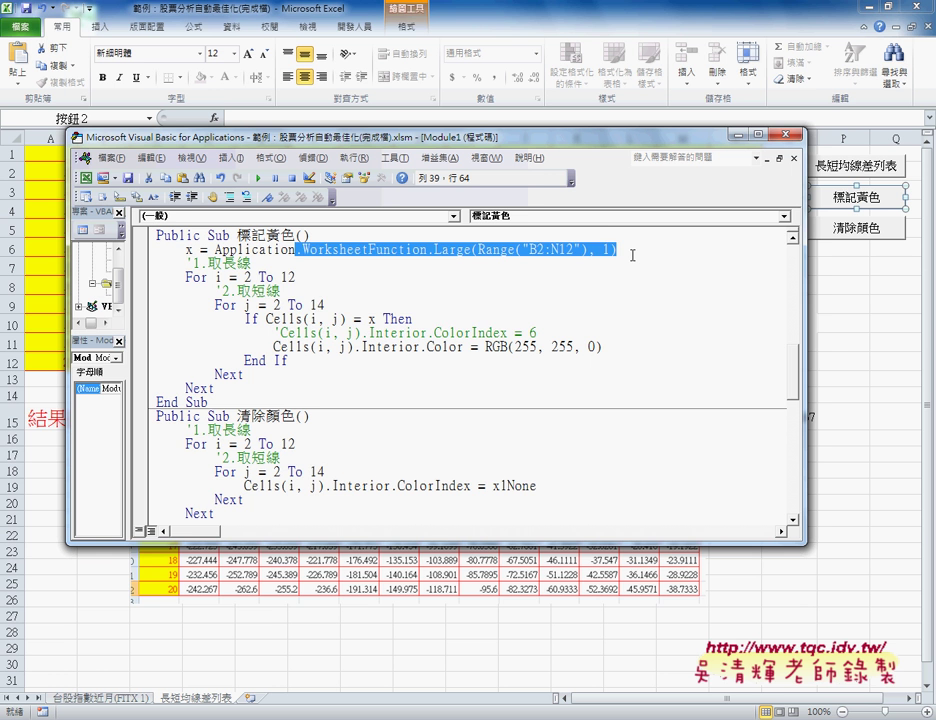
type(".")
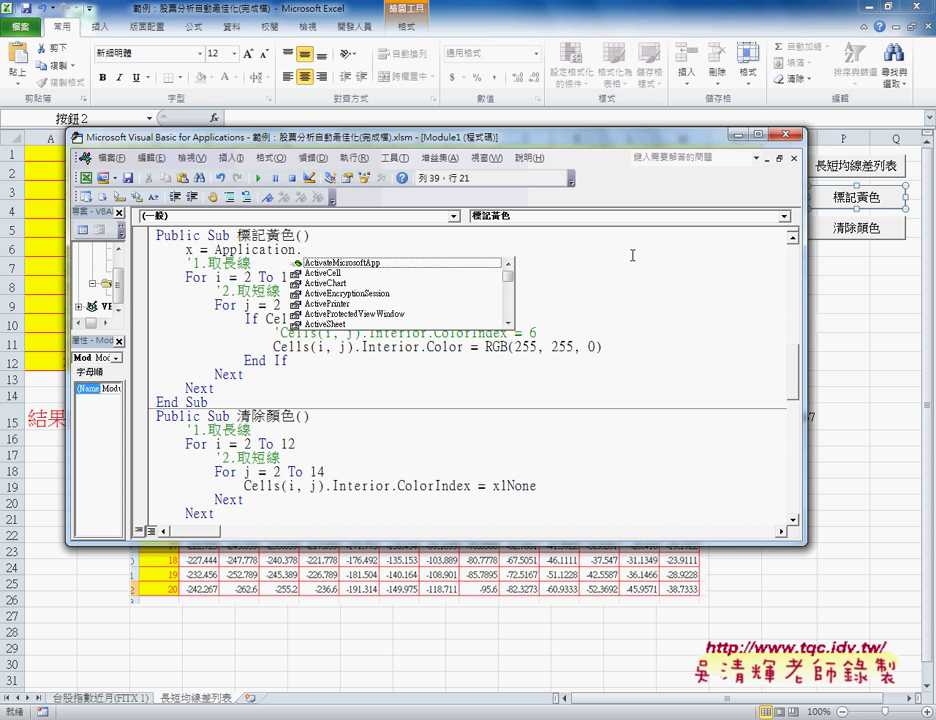
type("w")
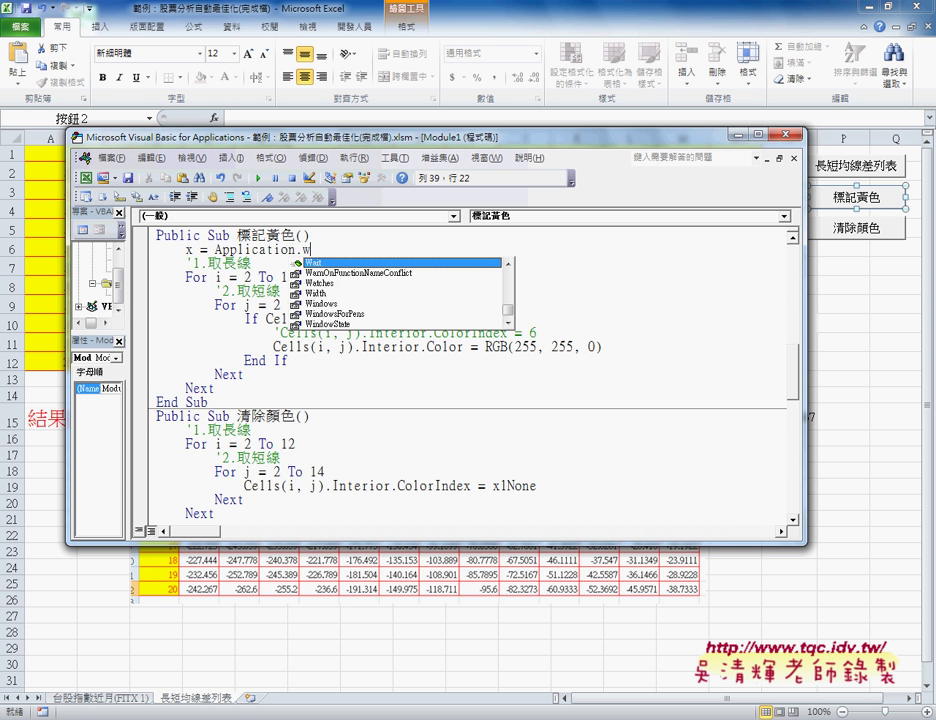
type("o")
key("Down")
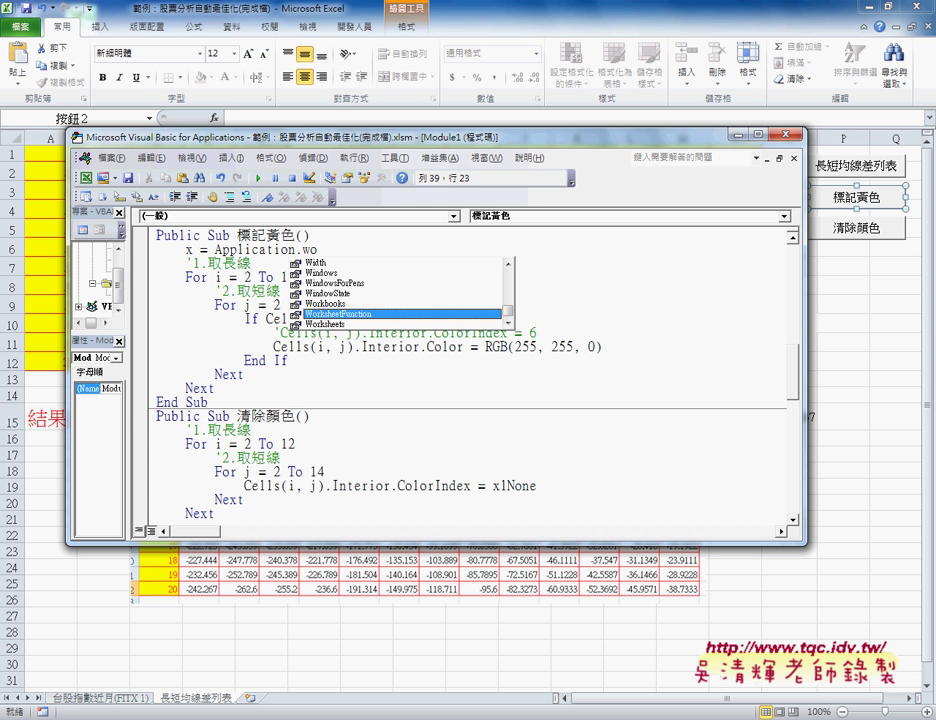
key("space")
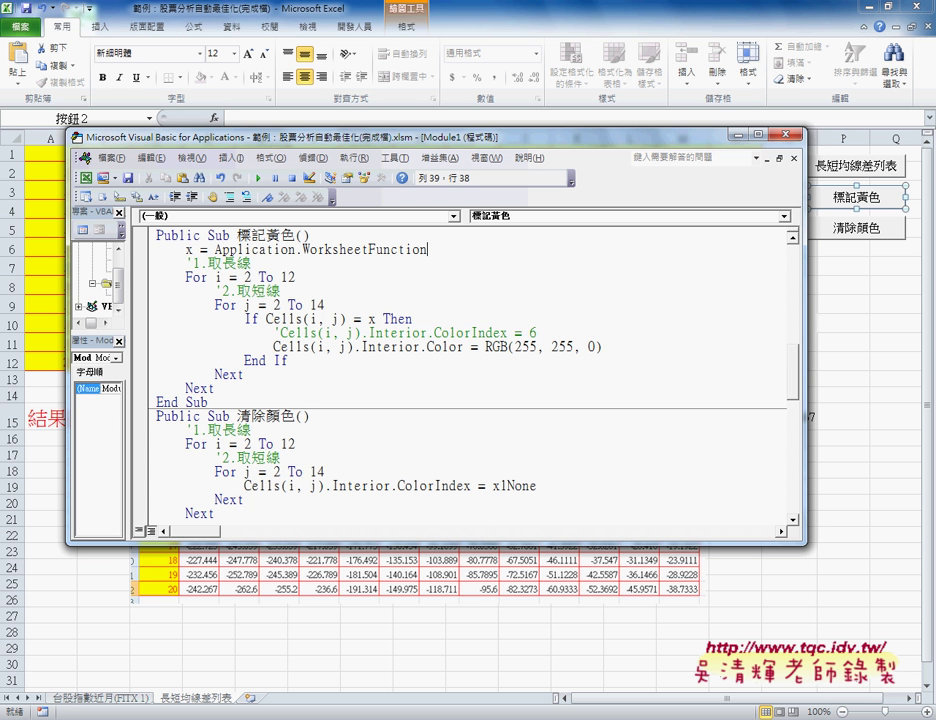
type(".")
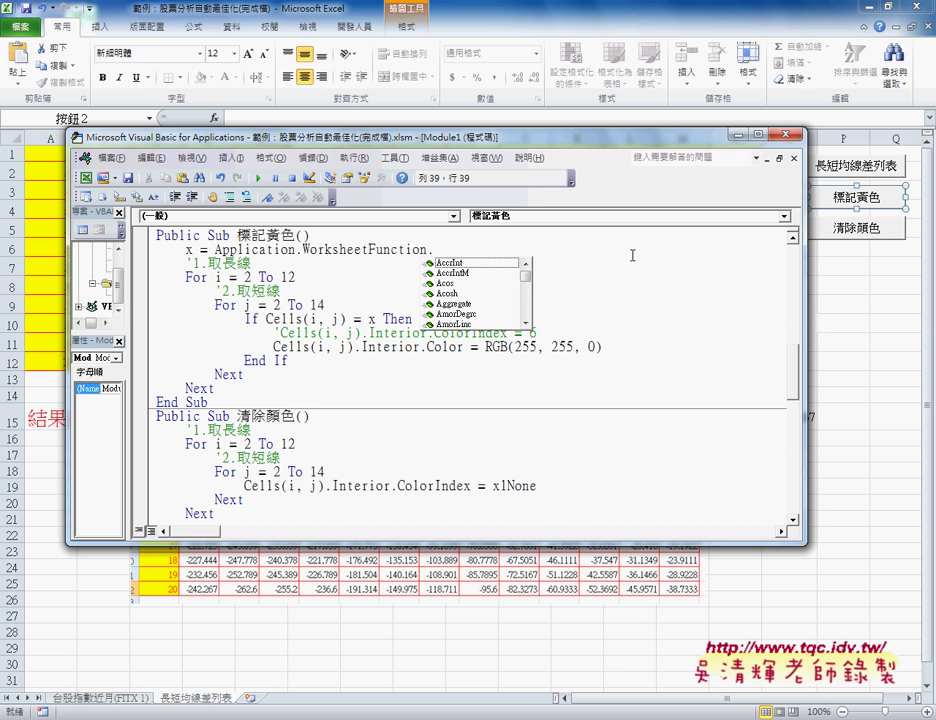
type("l")
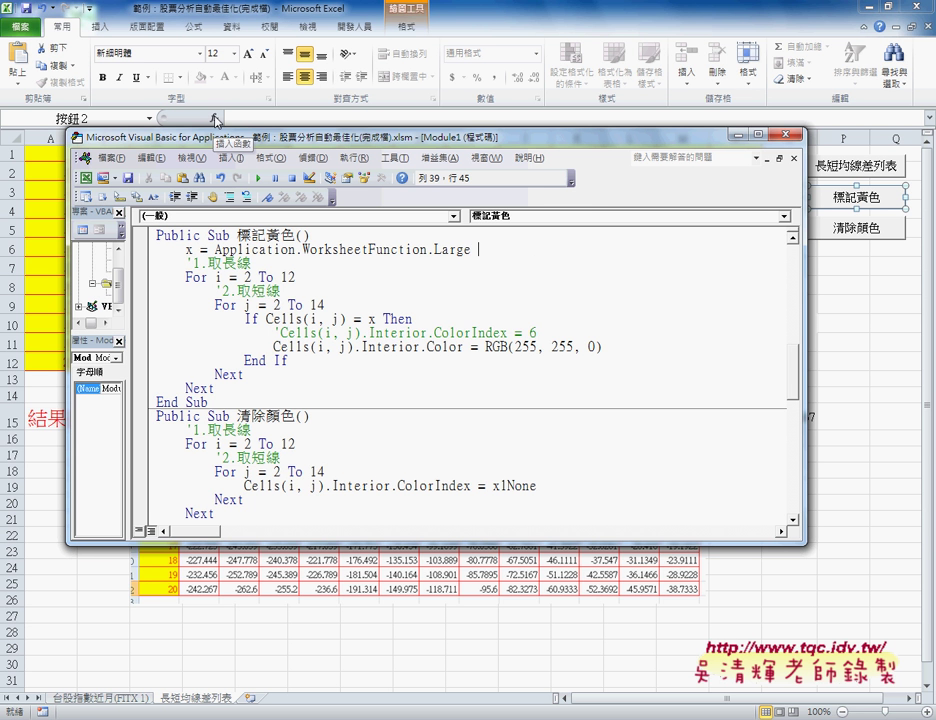
- Complete the Large call with the arguments (range("B2:N12"),1)
key("BackSpace")
type("(")
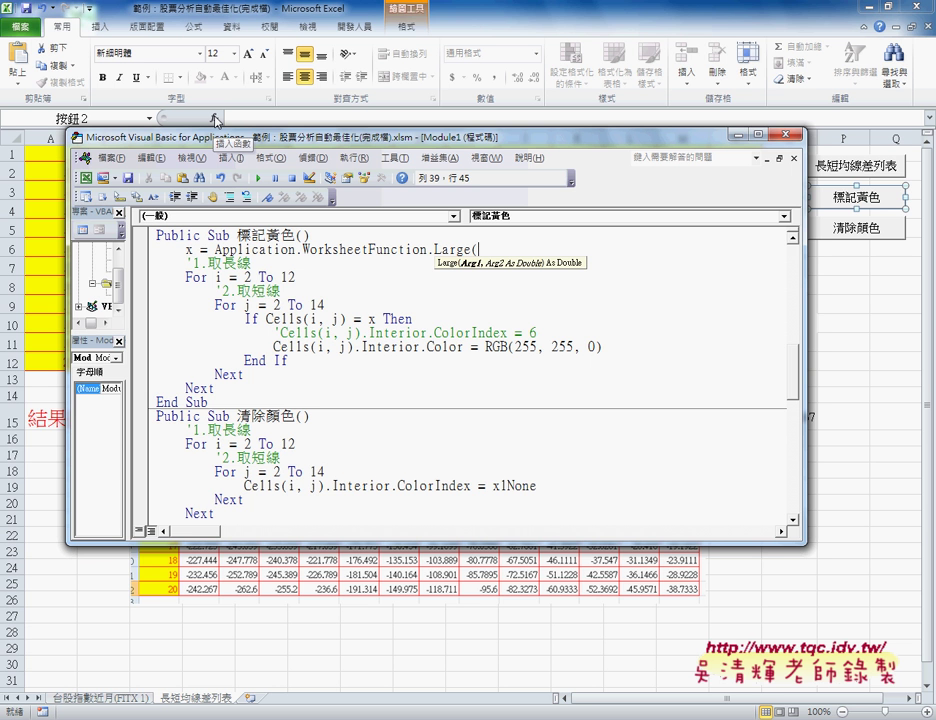
type("r")
type("an")
type("ge(")
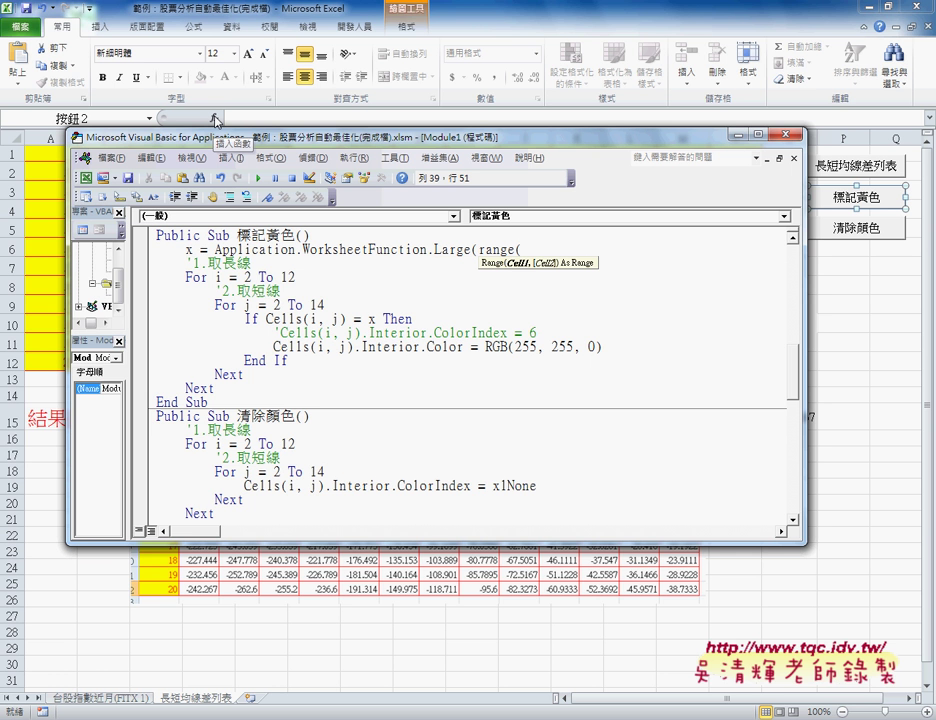
type("\"")
type("B2:")
type("N12\"")
type(")")
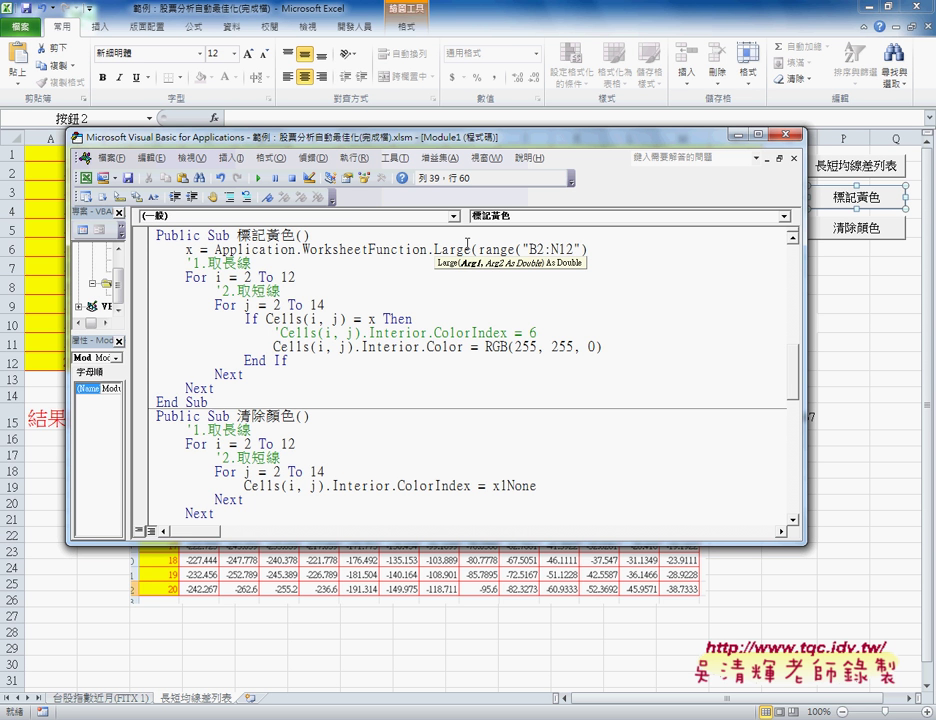
type(",")
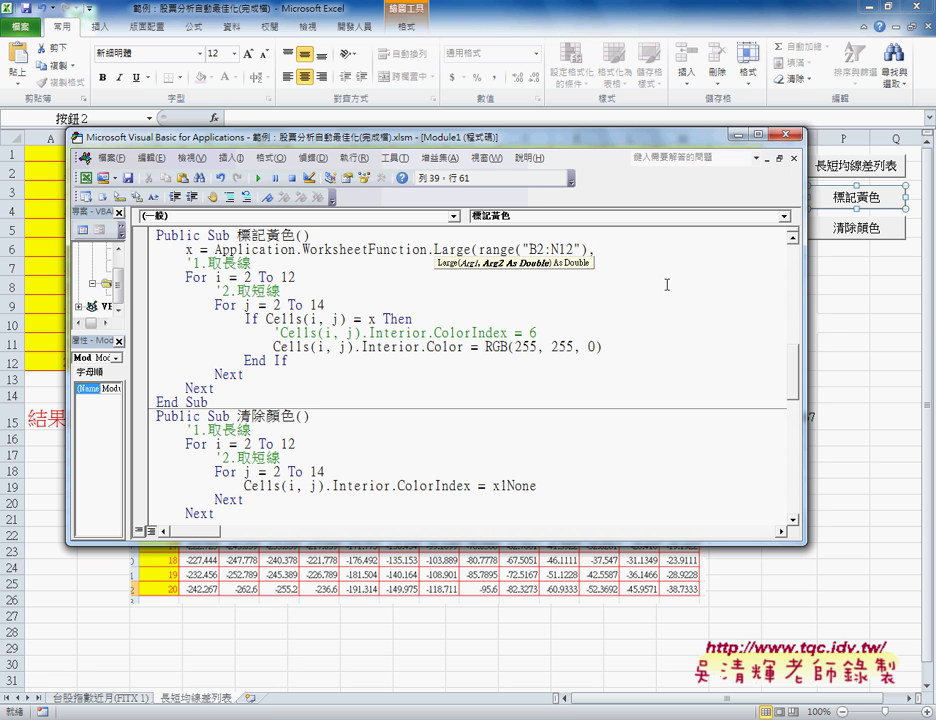
type("1")
type(")")
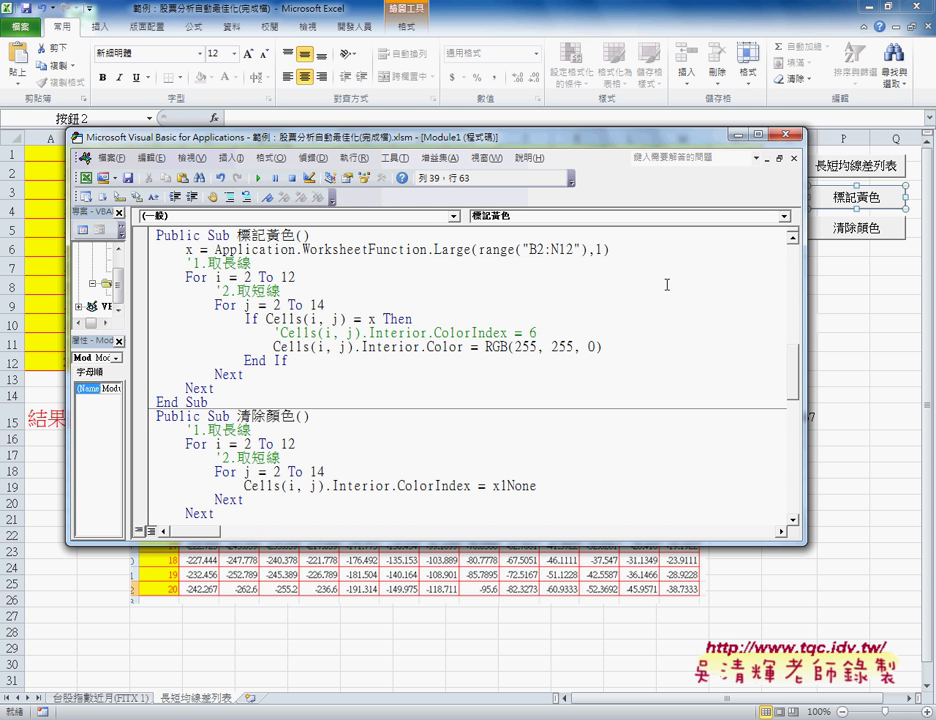
- Let VBA auto-format the Large line, then select the variable x
key("Down")
key("Down")
key("Down")
key("Up")
key("Up")
key("Up")
key("End")
key("ctrl+shift+Left")
key("ctrl+shift+Left")
key("ctrl+shift+Left")
key("ctrl+shift+Left")
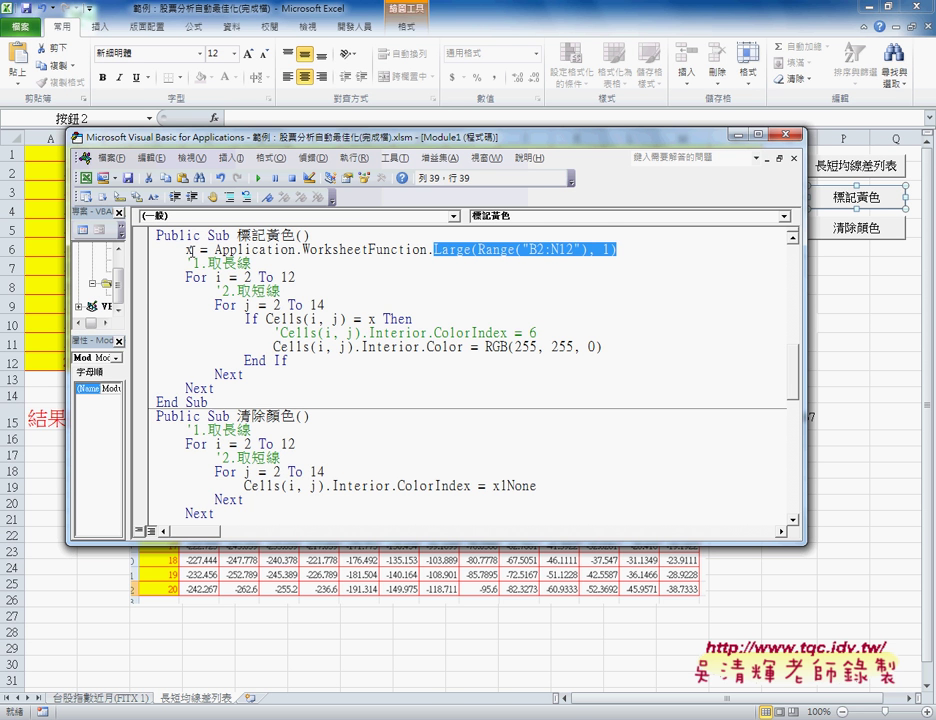
key("Home")
double_click(189, 249)
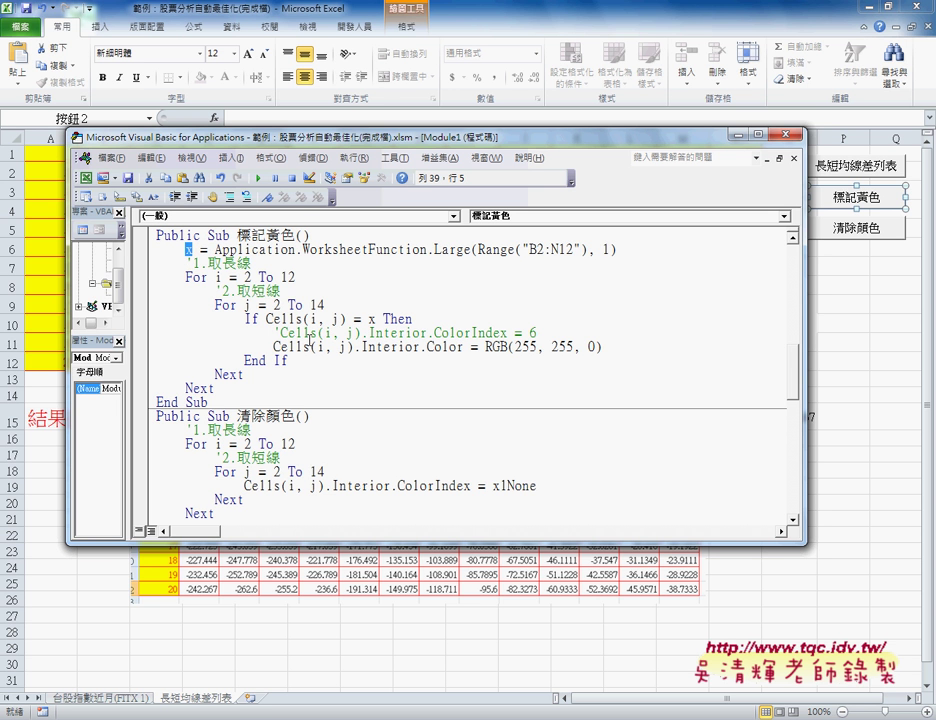
left_click_drag(326, 144, 372, 227)
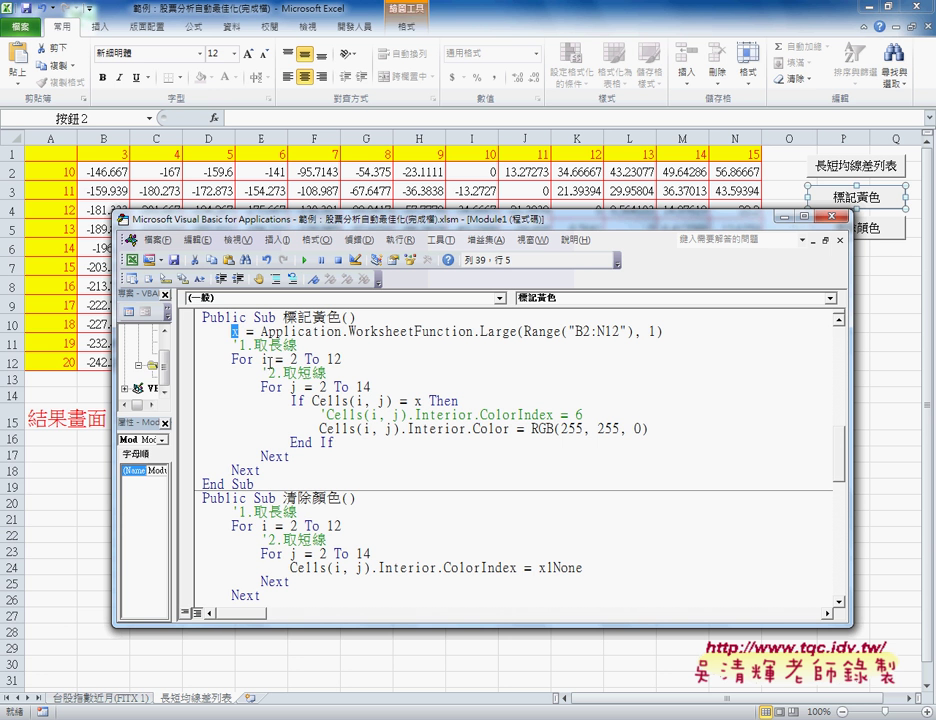
double_click(337, 358)
double_click(323, 386)
mouse_move(313, 401)
left_mouse_down()
mouse_move(395, 401)
mouse_move(312, 401)
left_mouse_up()
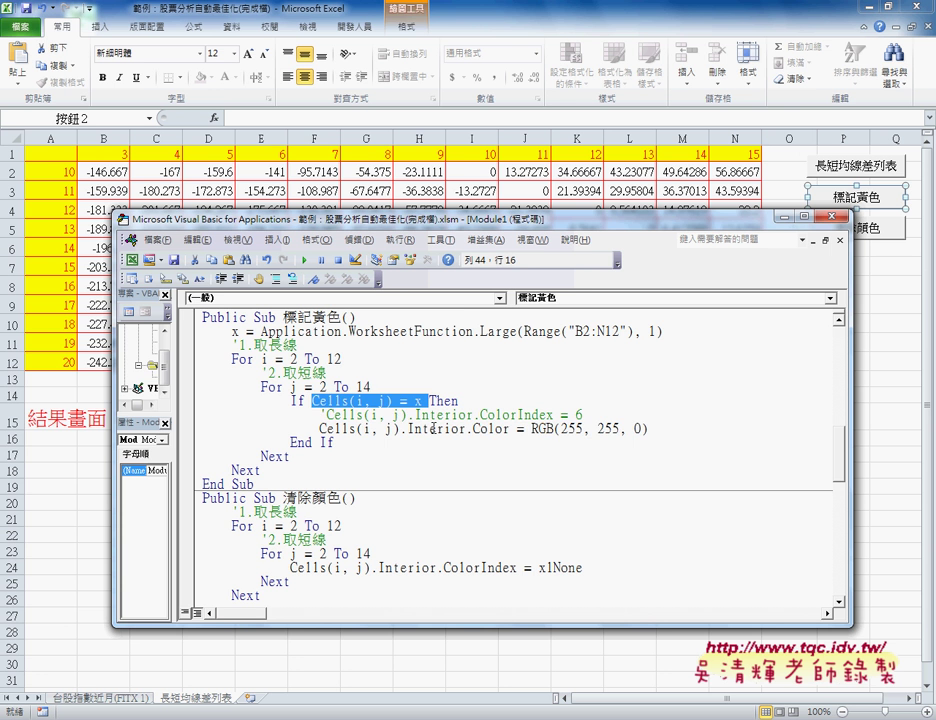
left_click_drag(356, 428, 655, 429)
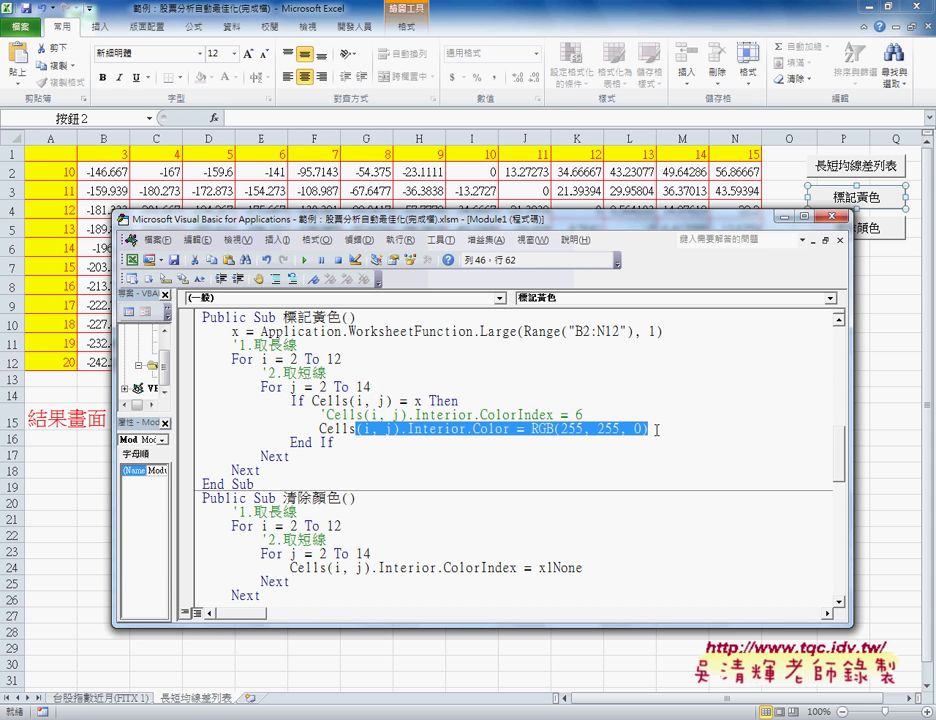
left_click(504, 414)
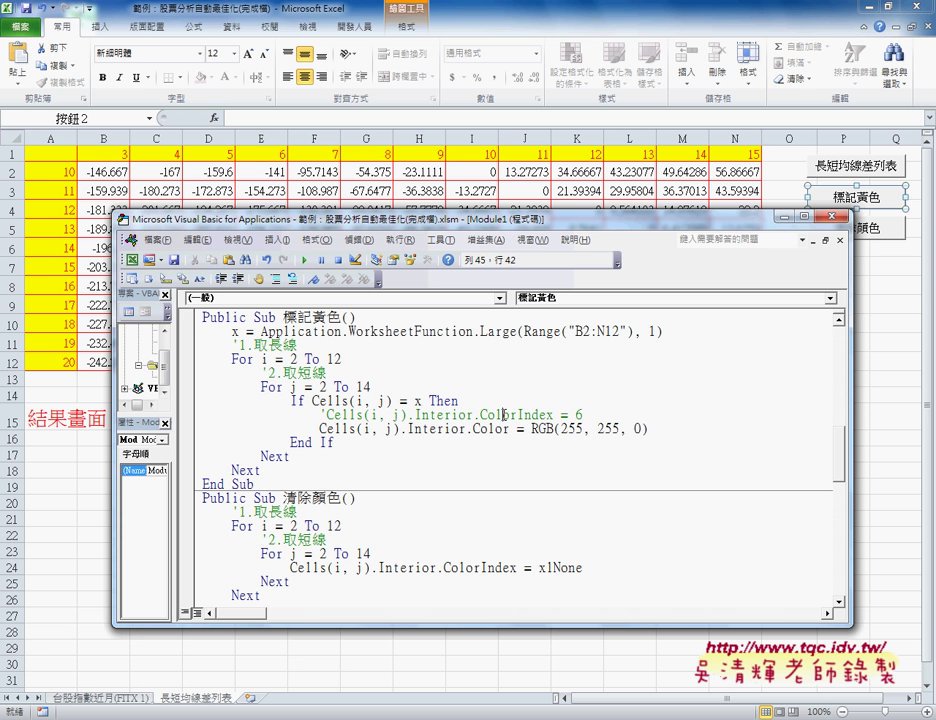
left_click(489, 428)
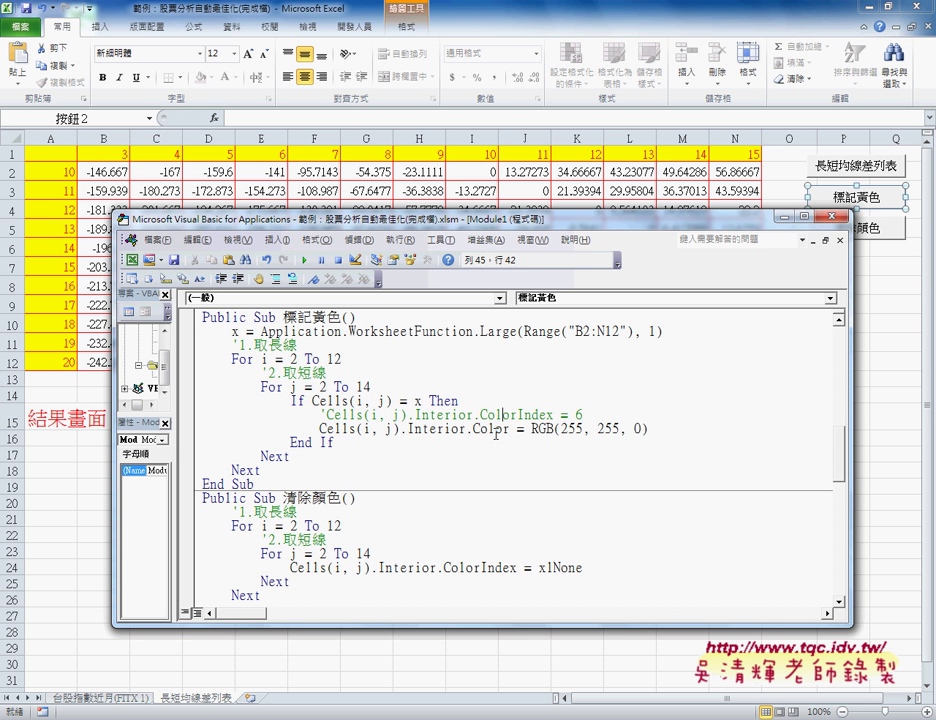
double_click(430, 429)
left_click(494, 429)
left_click_drag(533, 428, 648, 428)
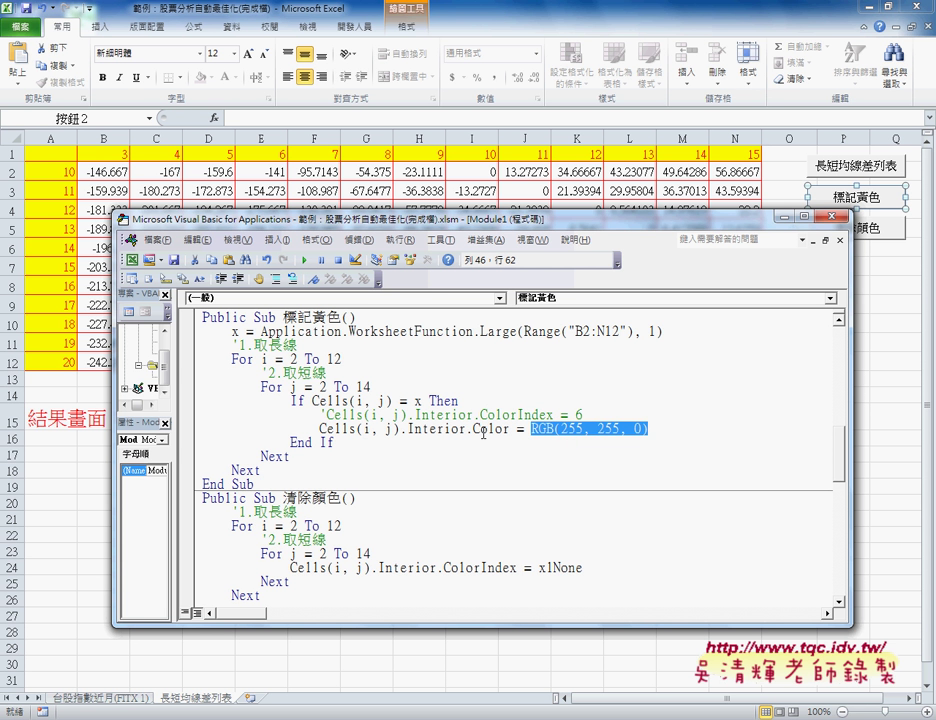
left_click(358, 429)
left_click_drag(358, 429, 664, 429)
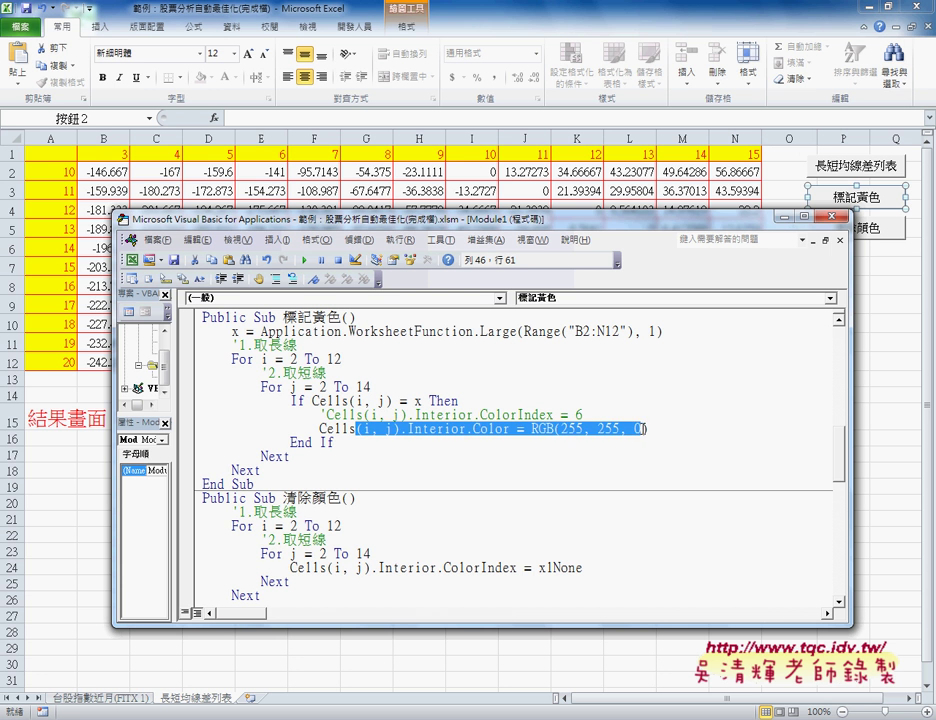
- Extend Cells. to Cells.Interior.Color using the IntelliSense list
type(".")
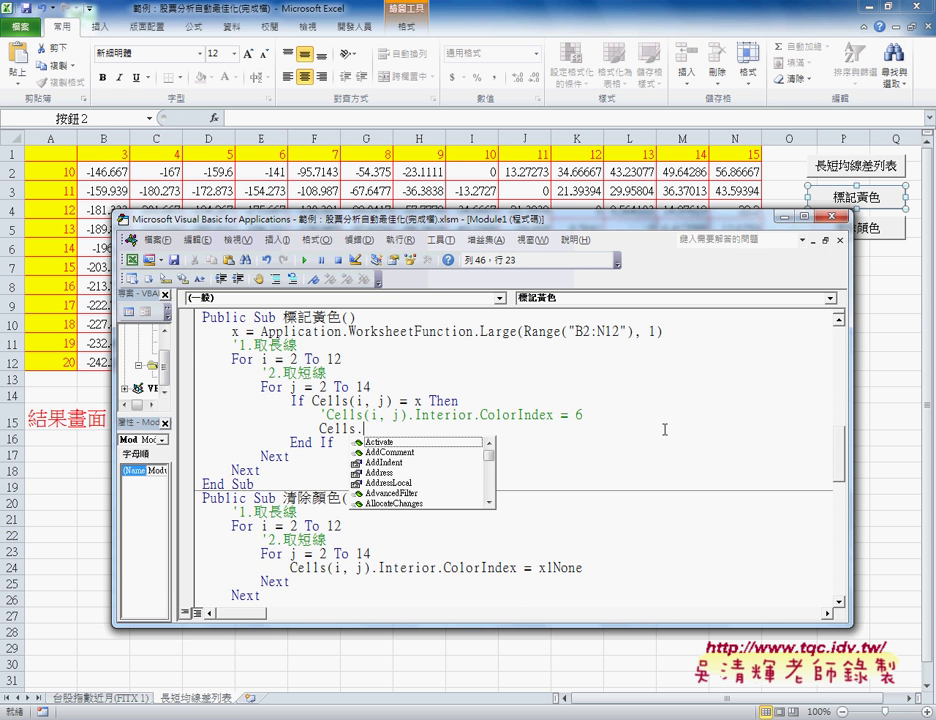
type("i")
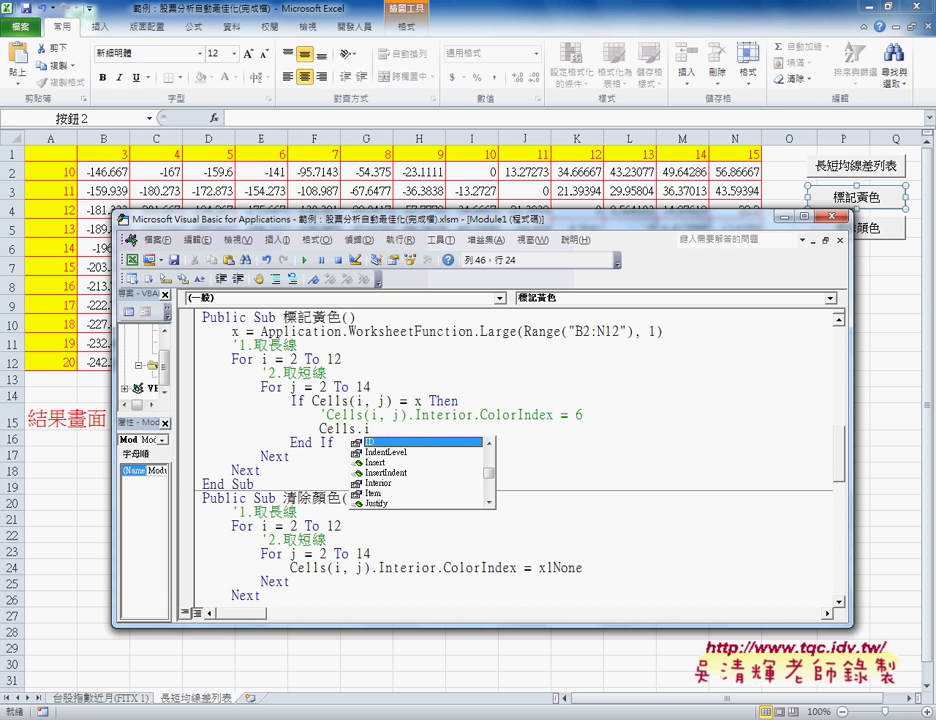
left_click(423, 462)
left_click(423, 483)
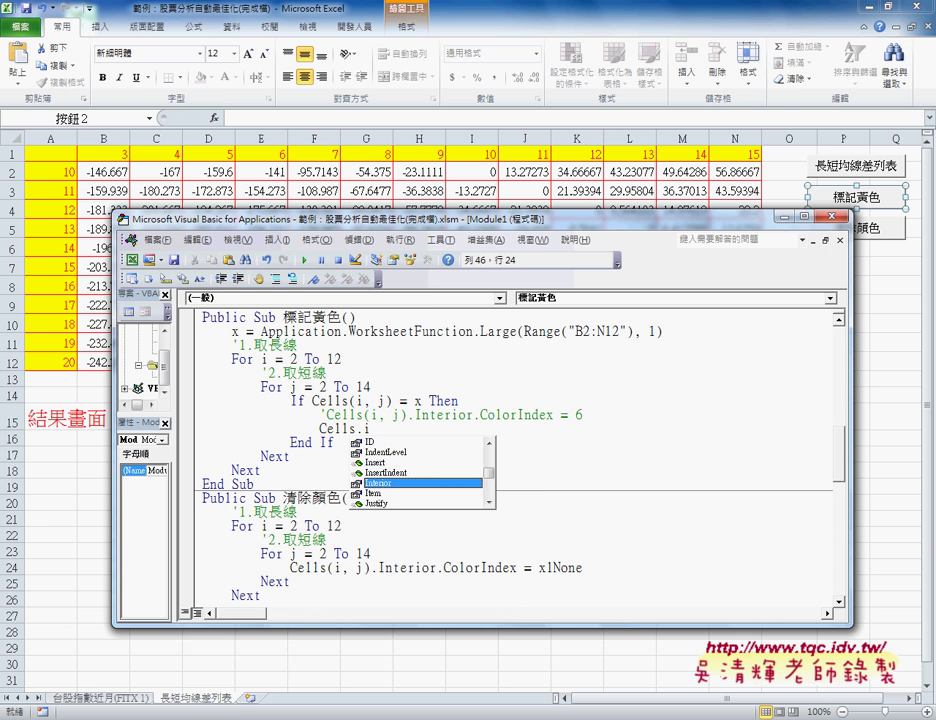
key("BackSpace")
type(".")
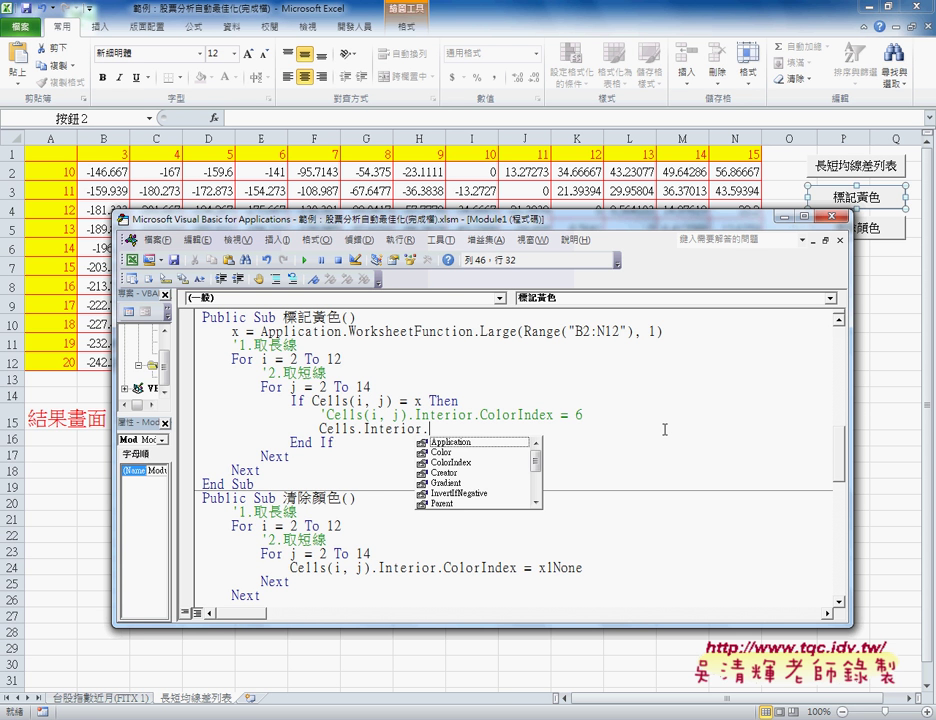
key("Down")
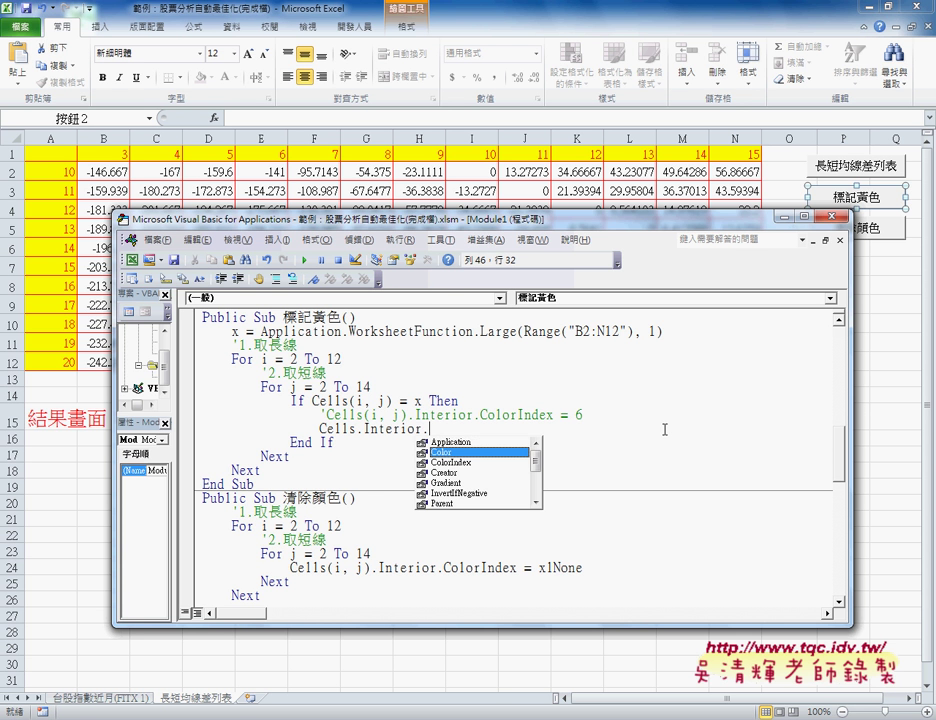
key("Down")
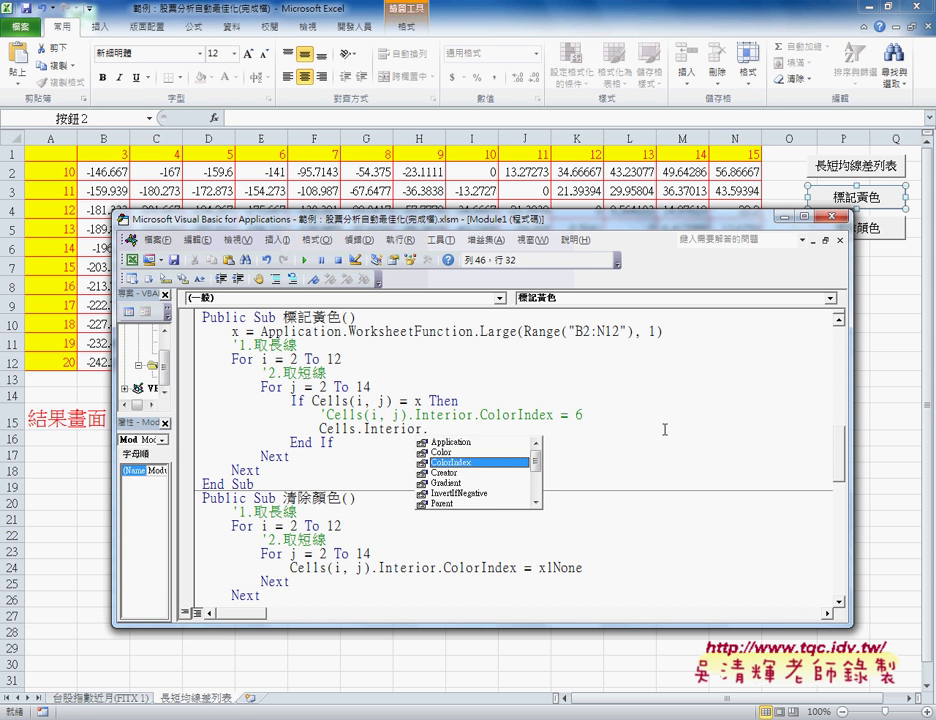
key("Up")
key("space")
- Assign =rgb(255,255,0) as the colour and return to the Excel worksheet
type("Color =")
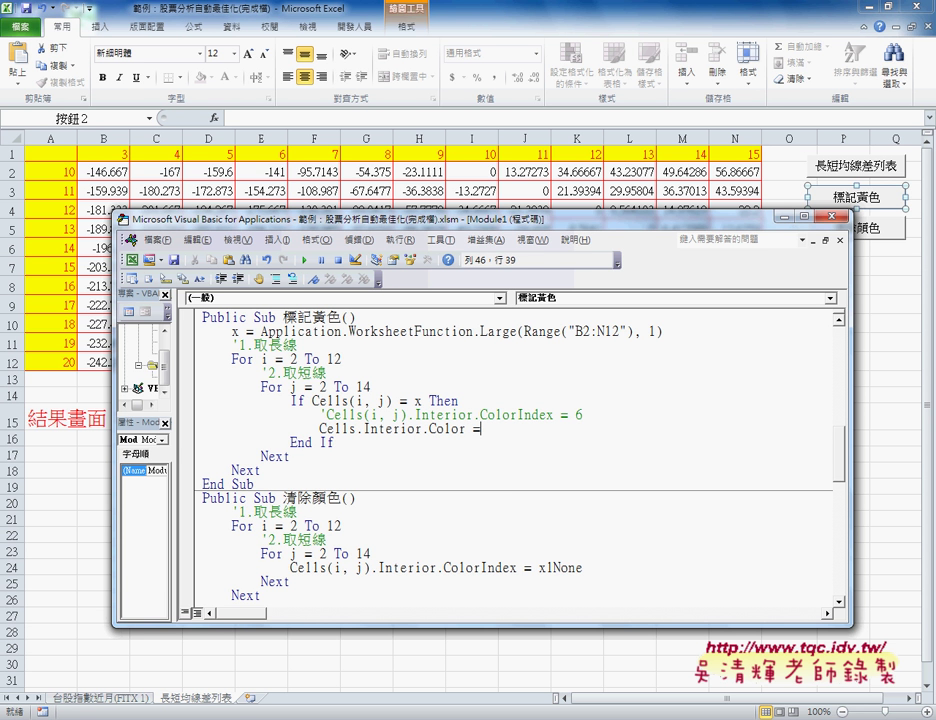
type("rg")
type("b(")
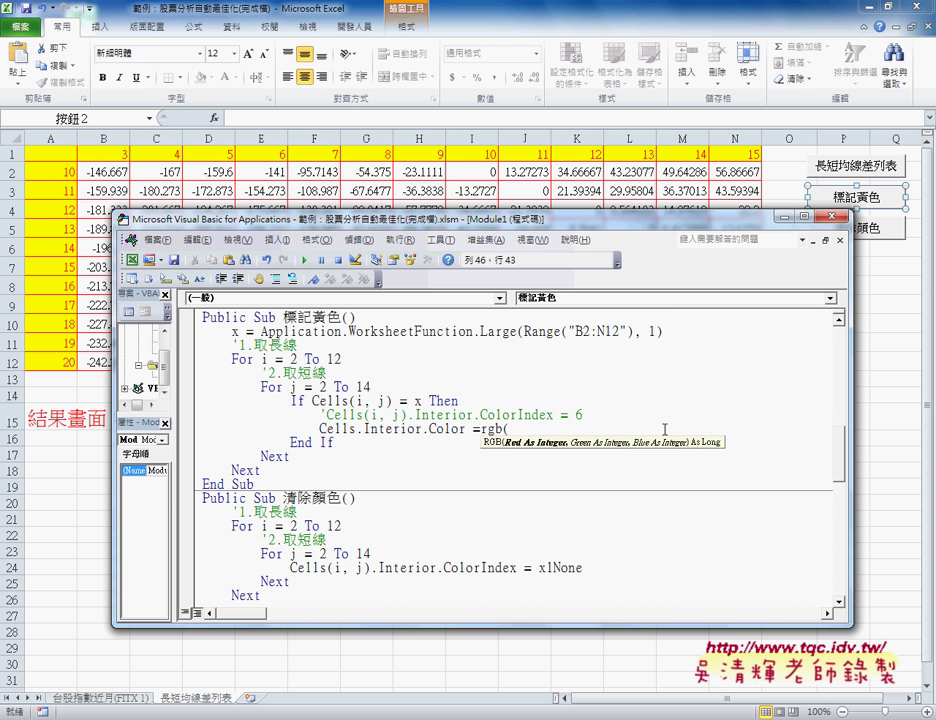
type("255,2")
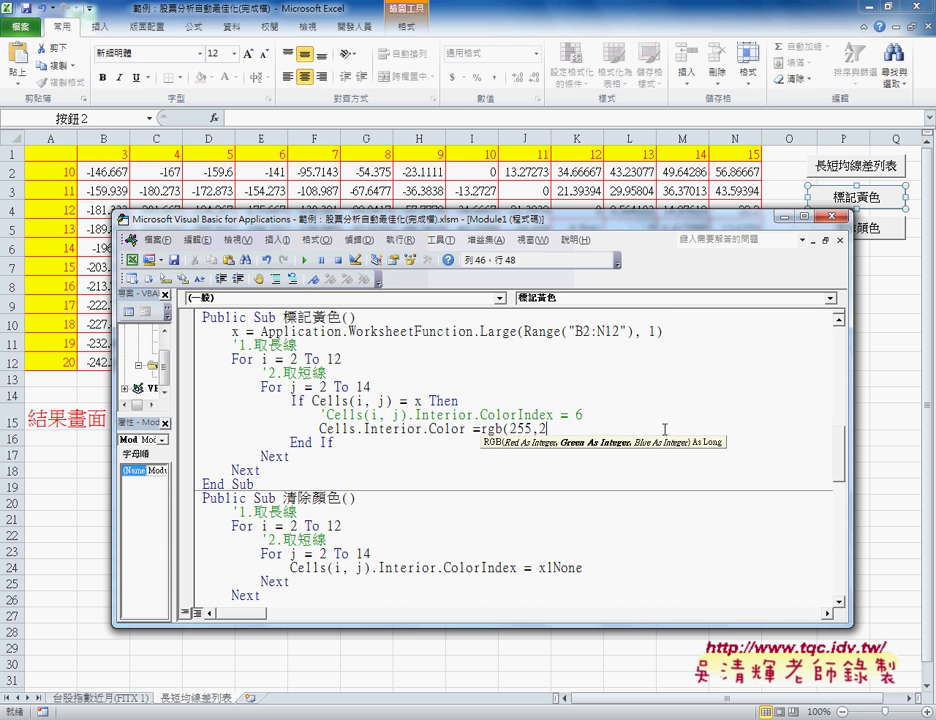
type("55,0")
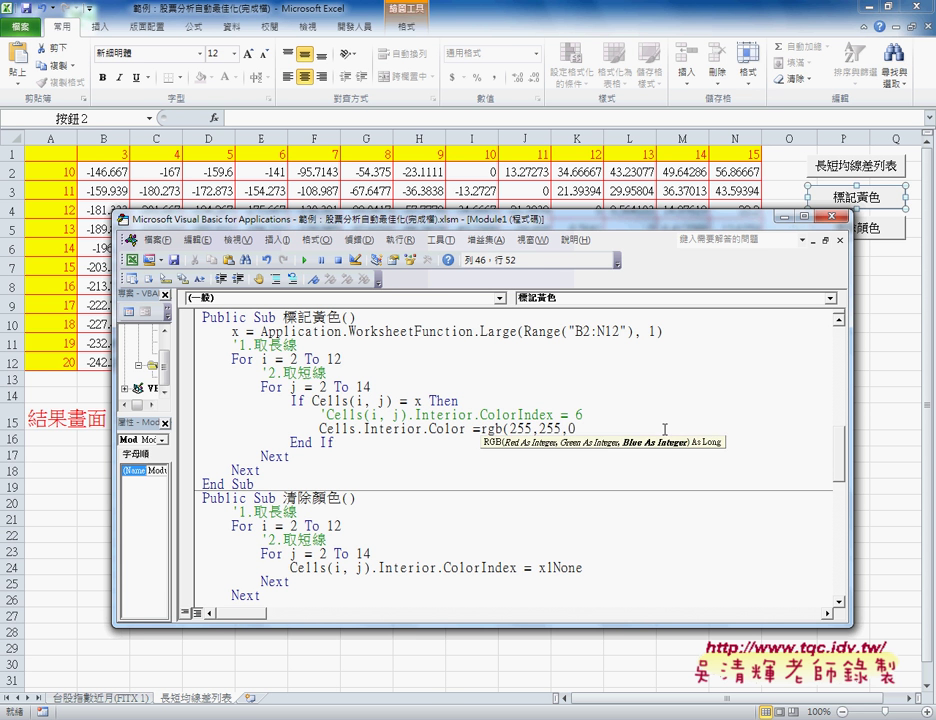
type(")")
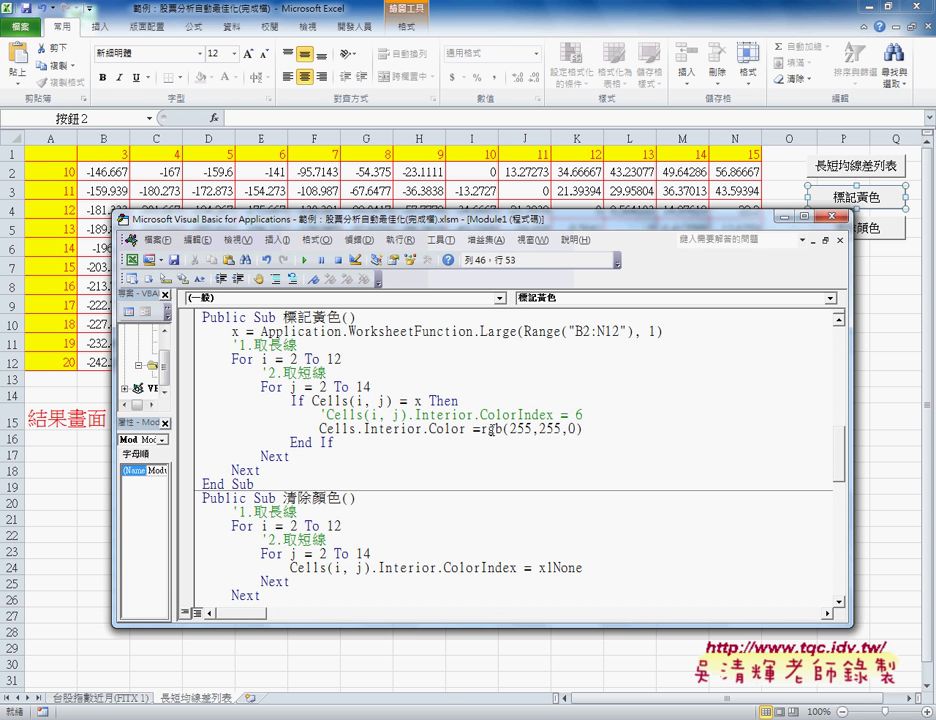
left_click_drag(473, 430, 584, 431)
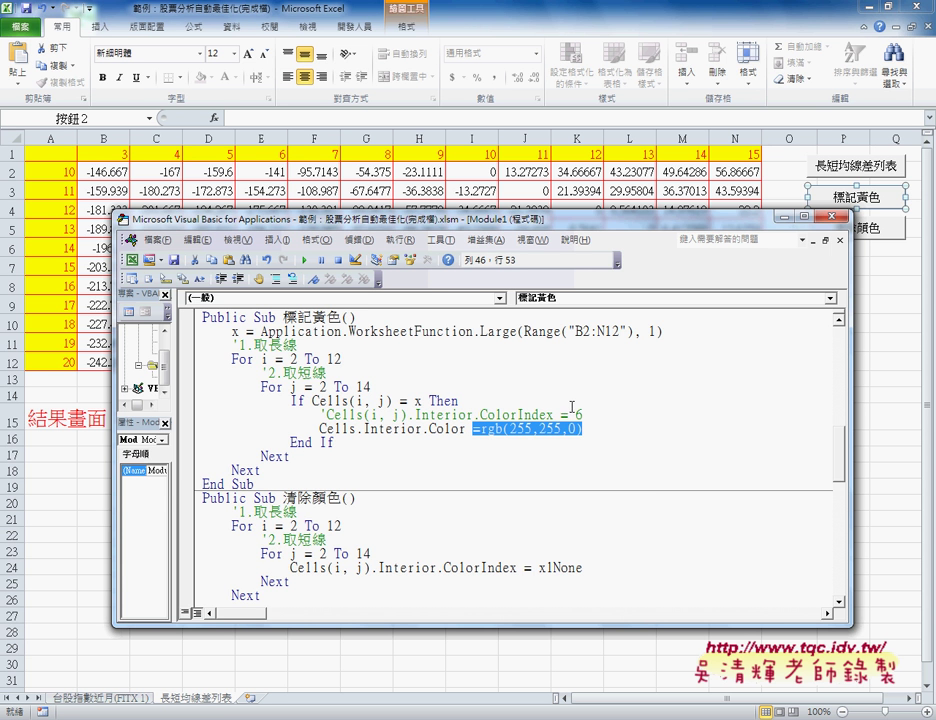
left_click(251, 84)
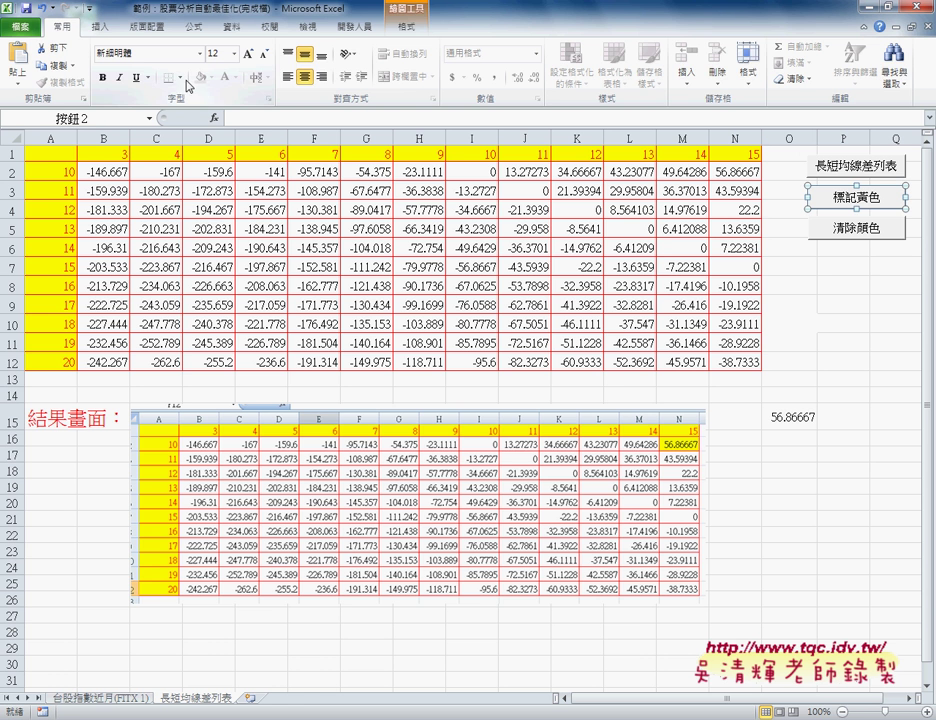
left_click(842, 361)
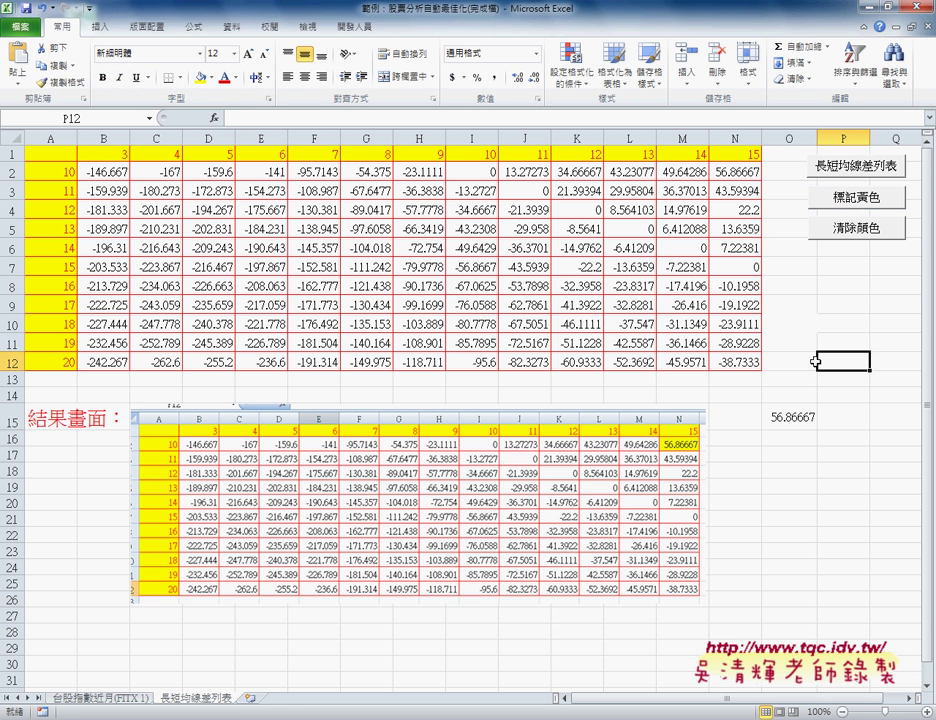
left_click(236, 78)
left_click(215, 160)
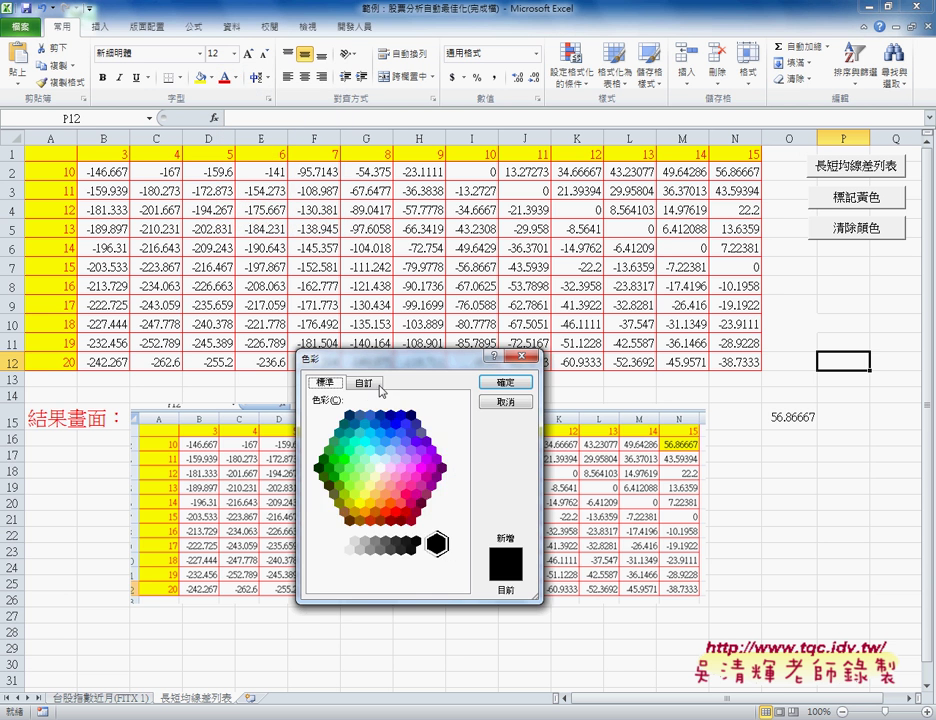
left_click(367, 383)
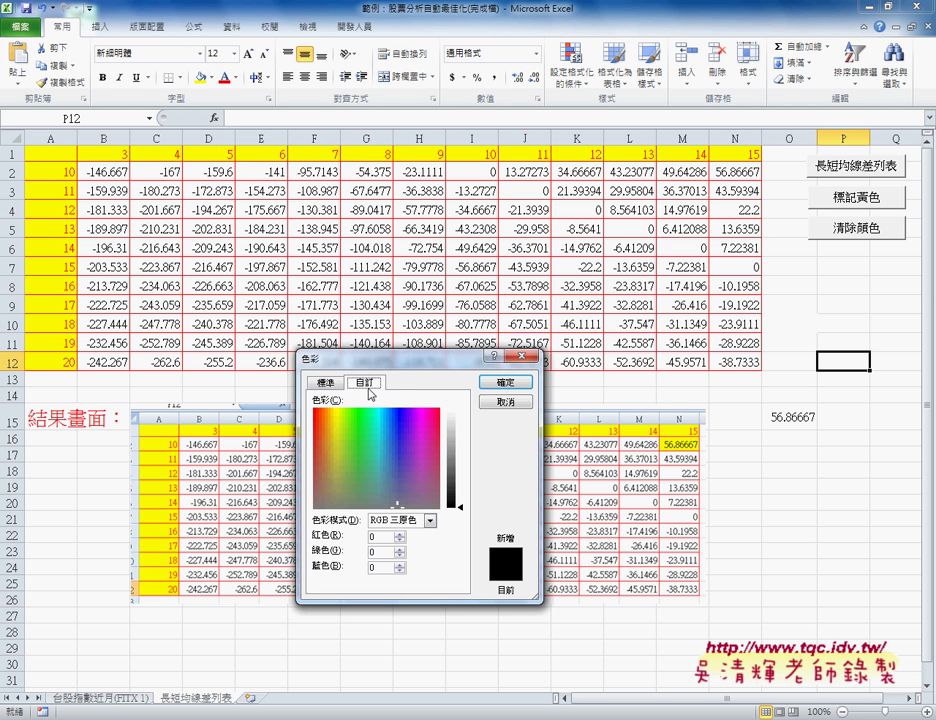
left_click(333, 411)
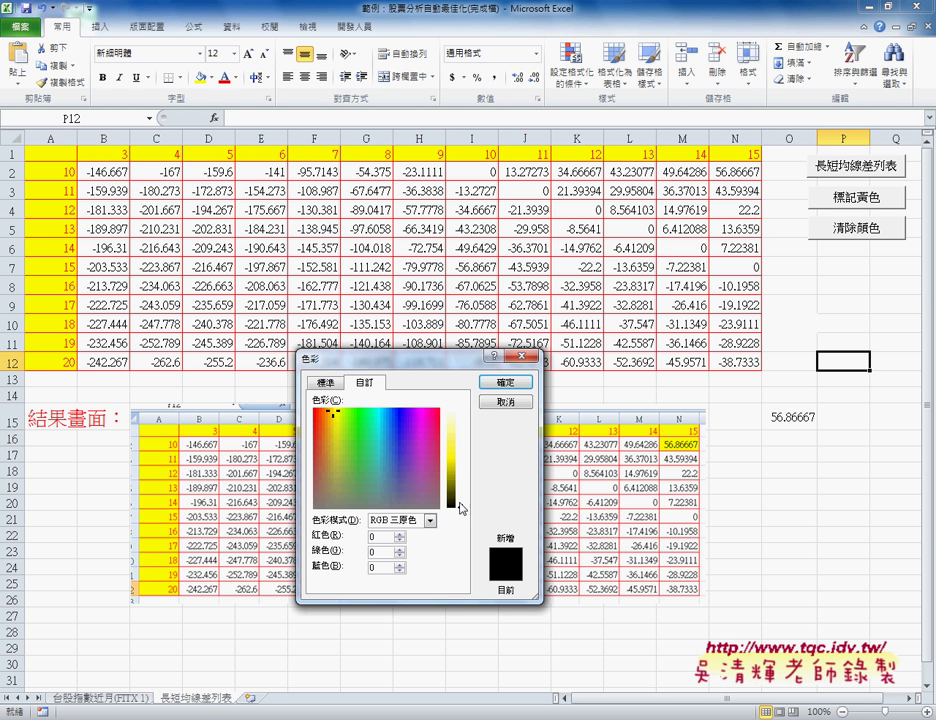
left_click(325, 383)
left_click(362, 503)
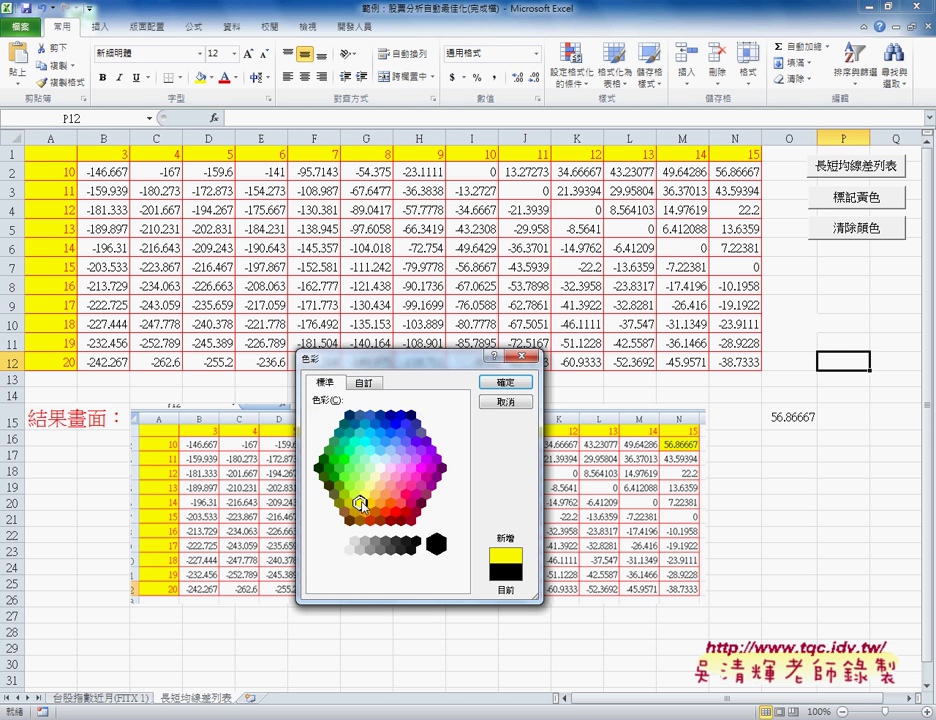
left_click(366, 383)
double_click(392, 550)
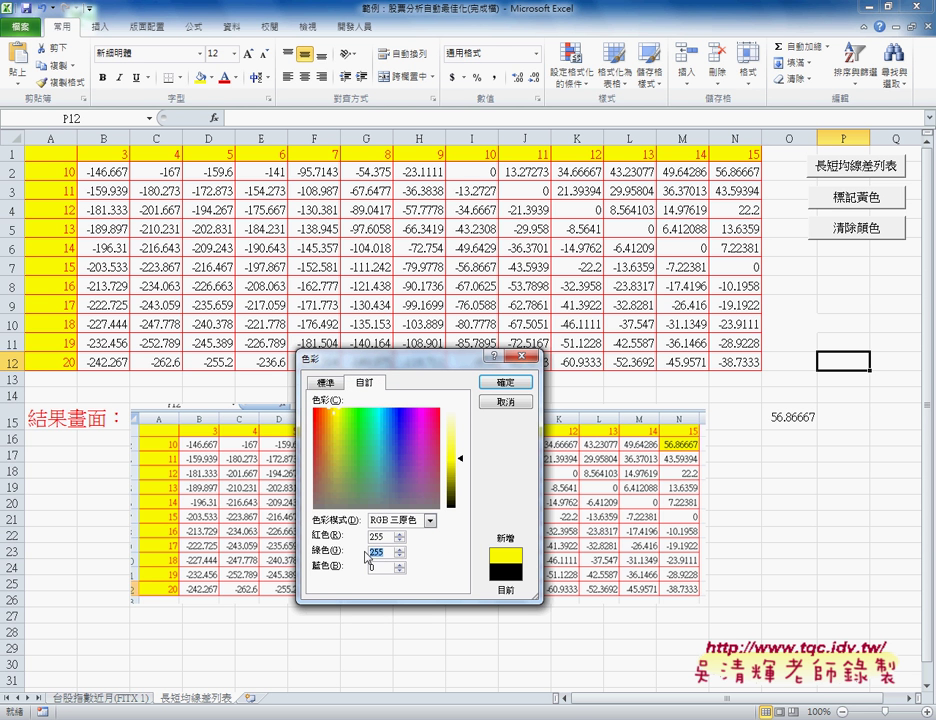
key("shift+Tab")
key("Tab")
key("Tab")
left_click(493, 405)
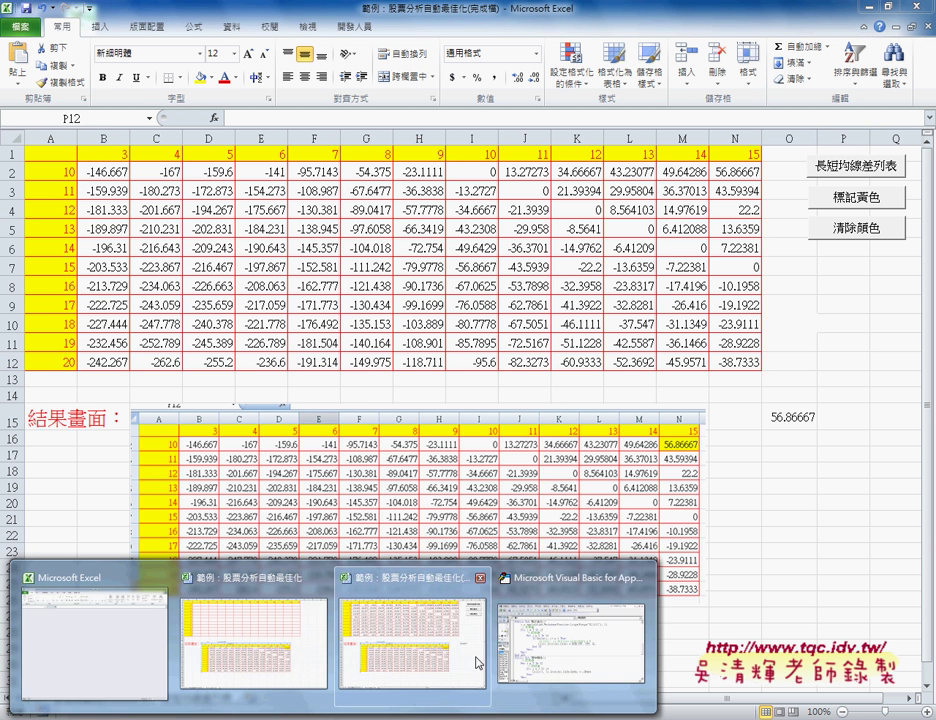
- In the VBA editor, uncomment the Cells(i, j).Interior.ColorIndex = 6 line
left_click(480, 660)
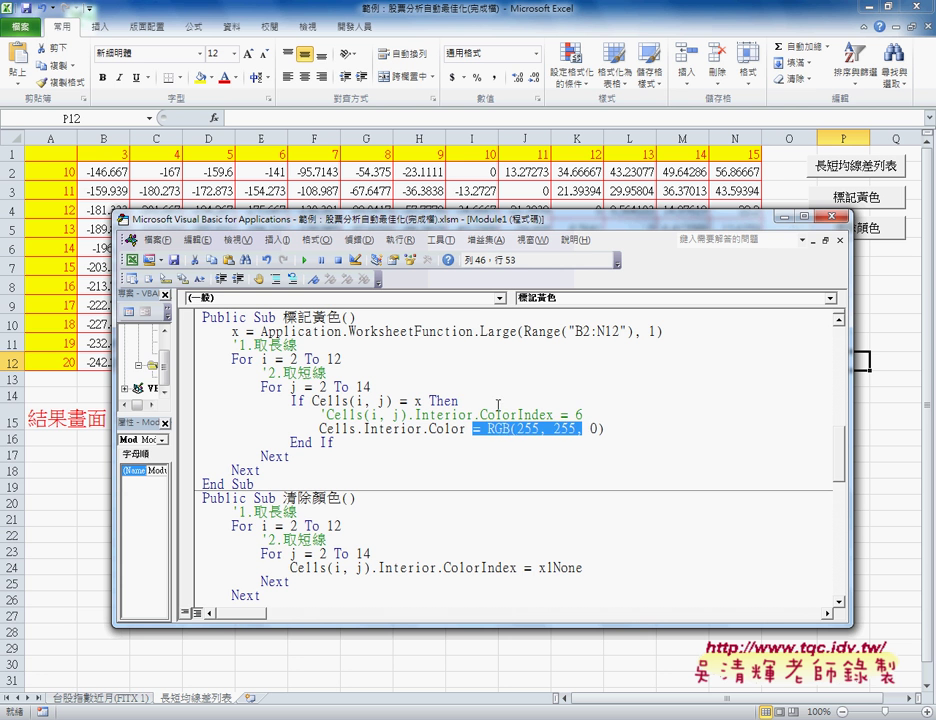
left_click(322, 414)
key("shift+Right")
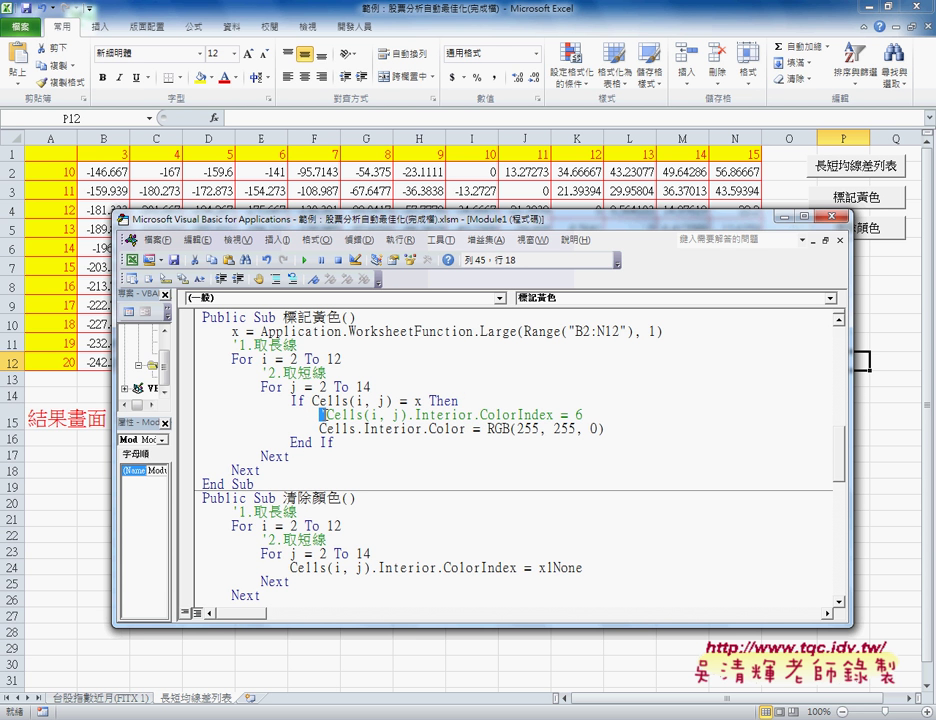
key("Delete")
left_click(547, 416)
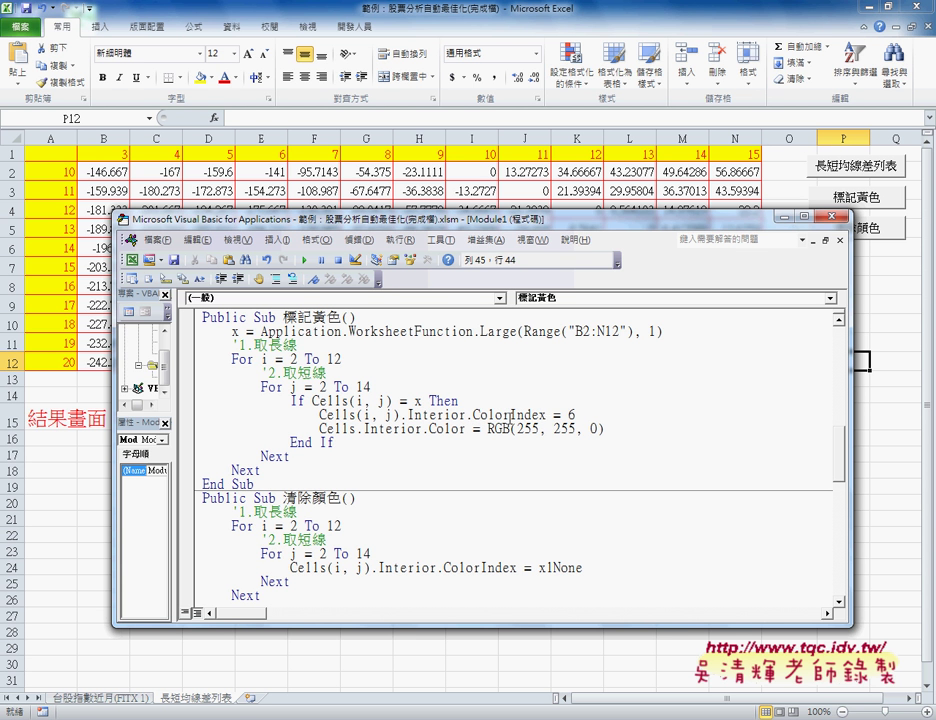
- Select the word ColorIndex and bring up Excel Help
double_click(510, 414)
key("shift+Left")
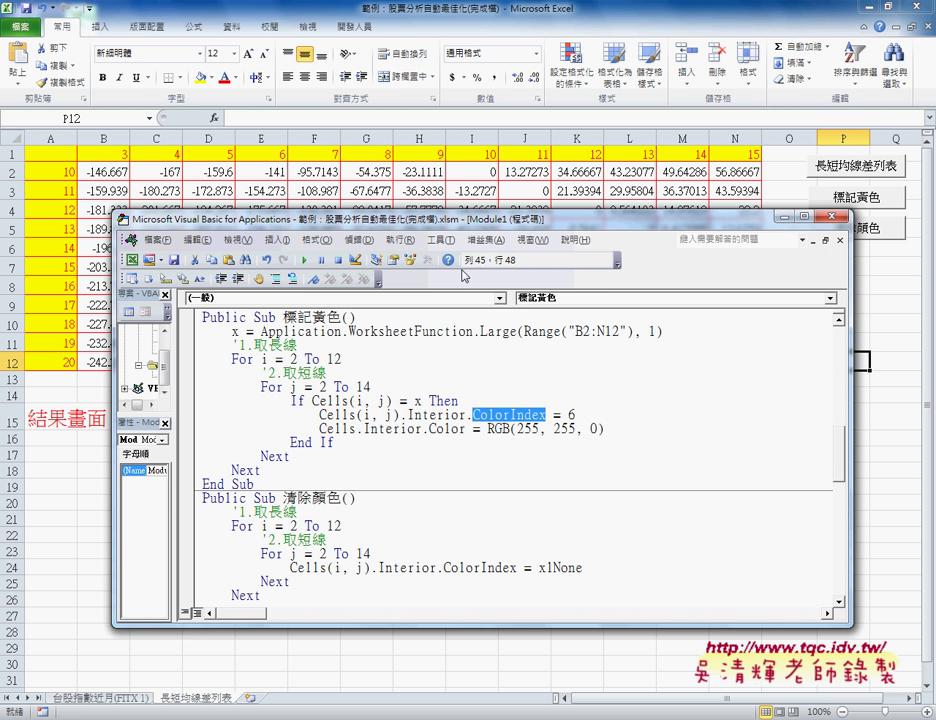
left_click(447, 262)
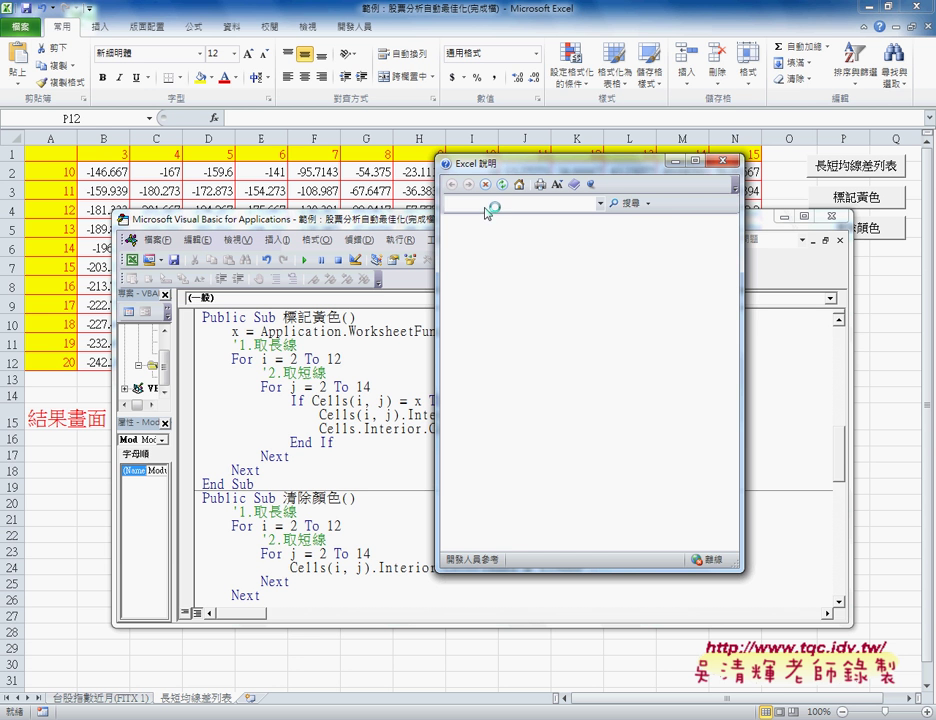
- Look up the ColorIndex property article in Help and enlarge it to show the colour table
type("ColorIndex")
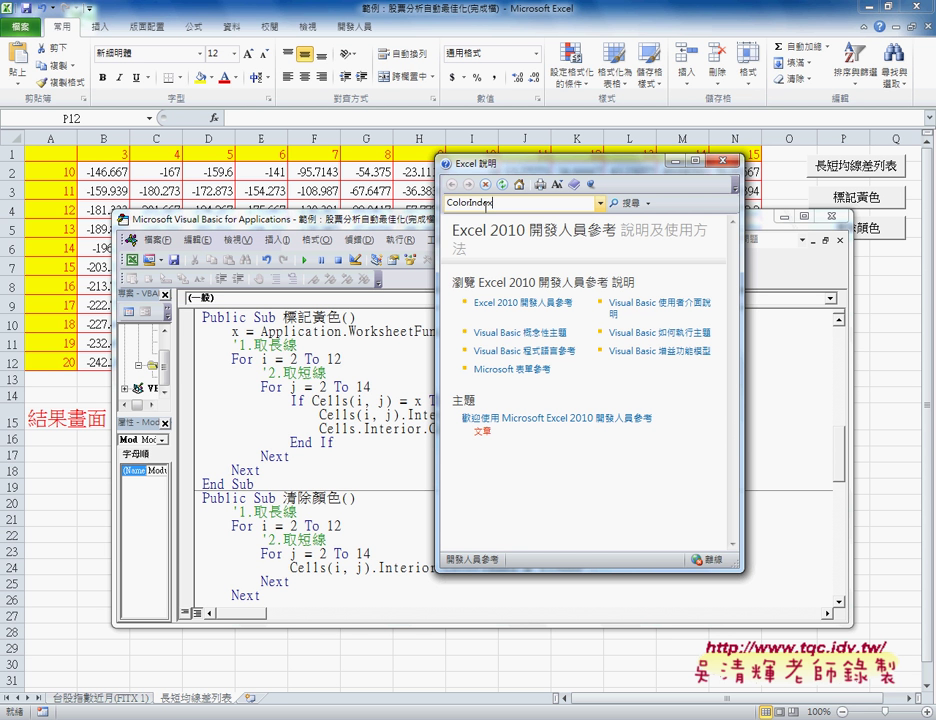
left_click(626, 208)
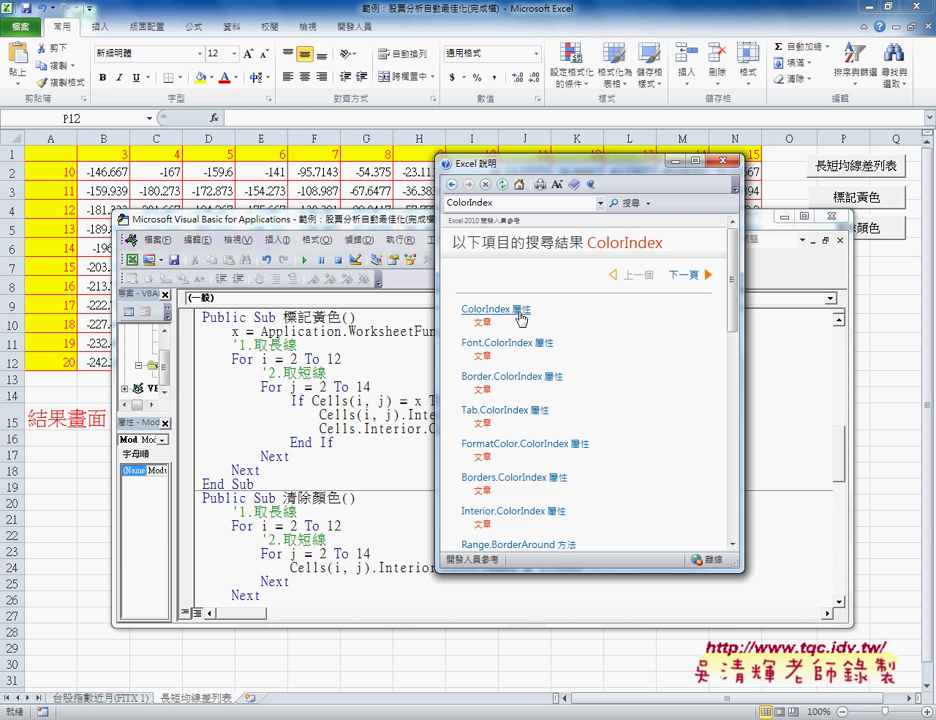
left_click(519, 318)
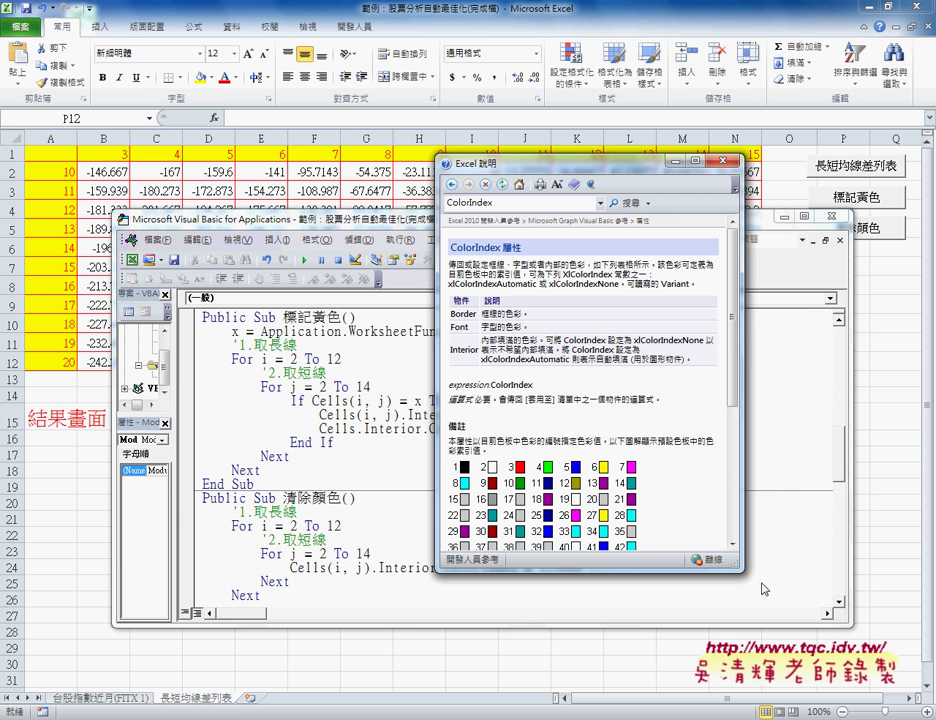
left_click_drag(735, 567, 819, 636)
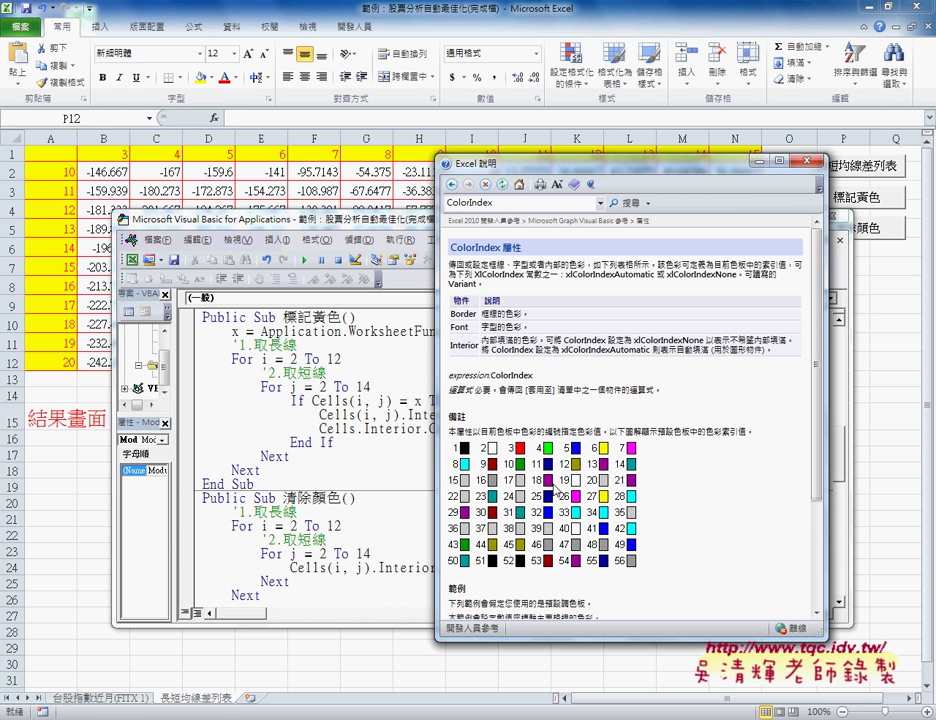
left_click_drag(598, 170, 770, 175)
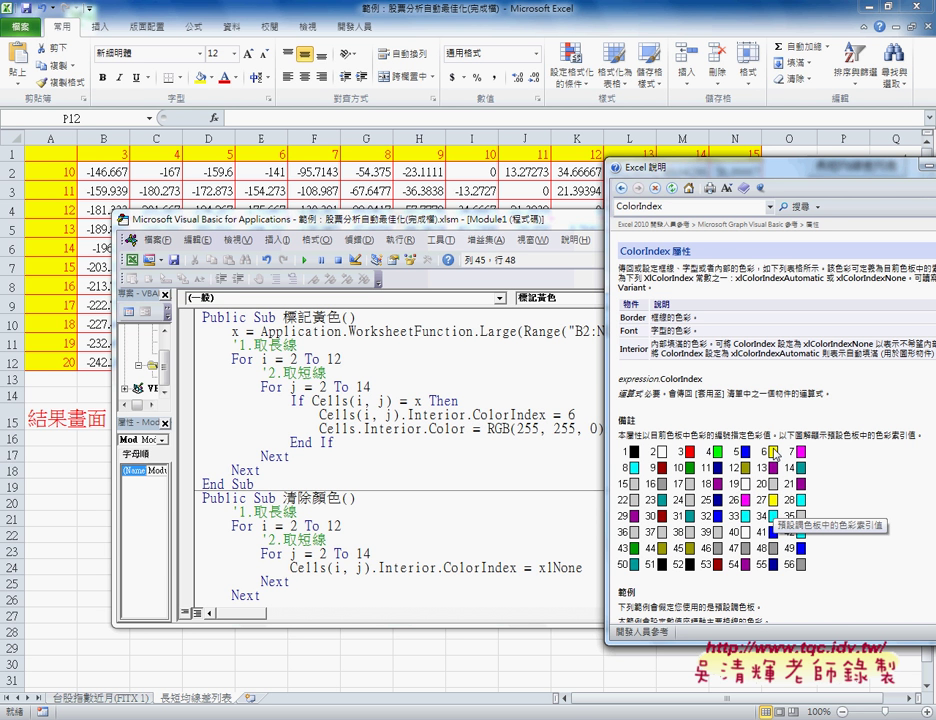
- Comment out the ColorIndex = 6 line with an apostrophe and close the Help window
left_click(539, 428)
left_click(320, 414)
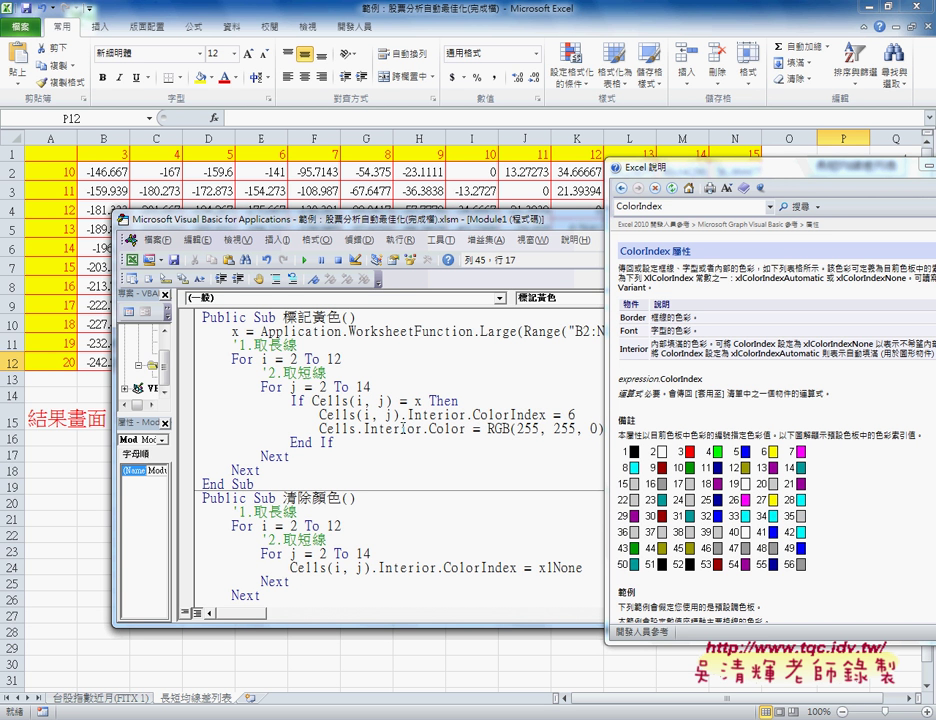
type("'")
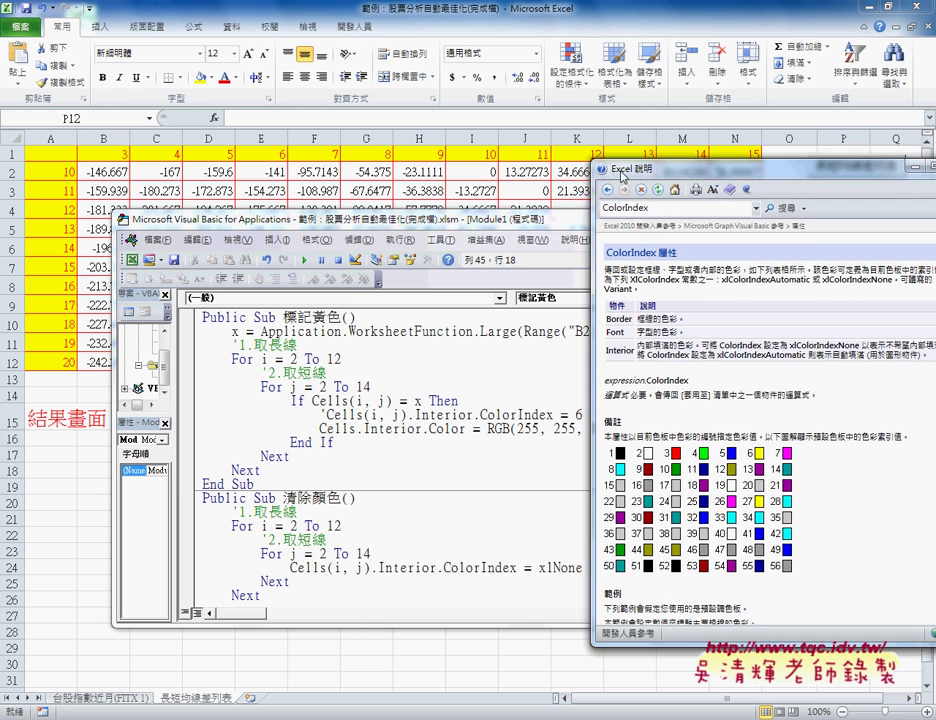
left_click_drag(685, 170, 325, 178)
left_click(452, 130)
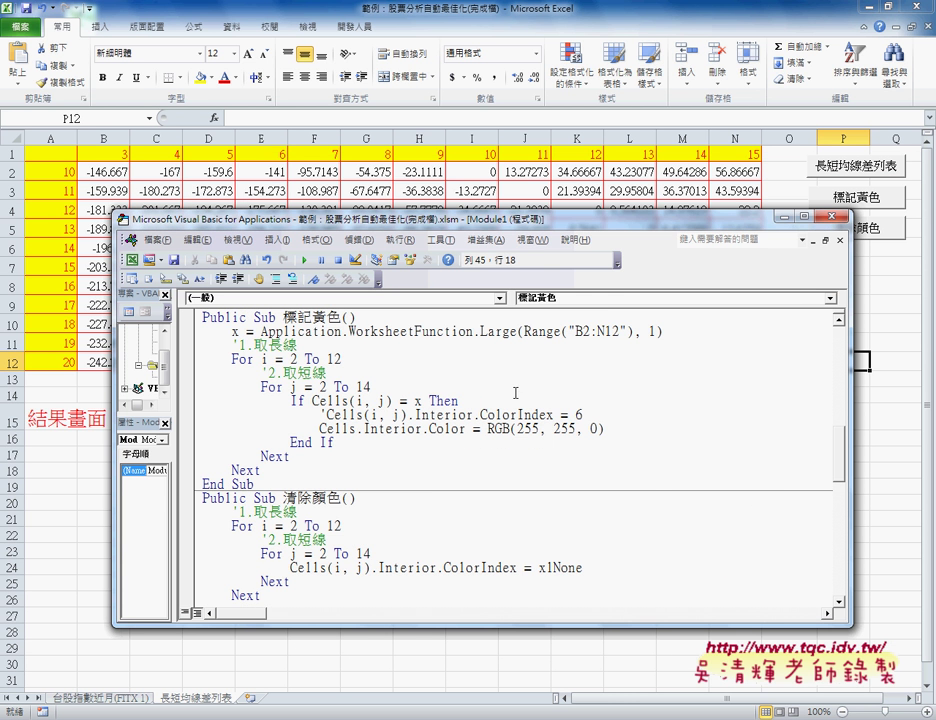
- Run 標記黃色, see the whole sheet turn yellow, then restrict the colouring to Cells(i, j)
left_click(612, 158)
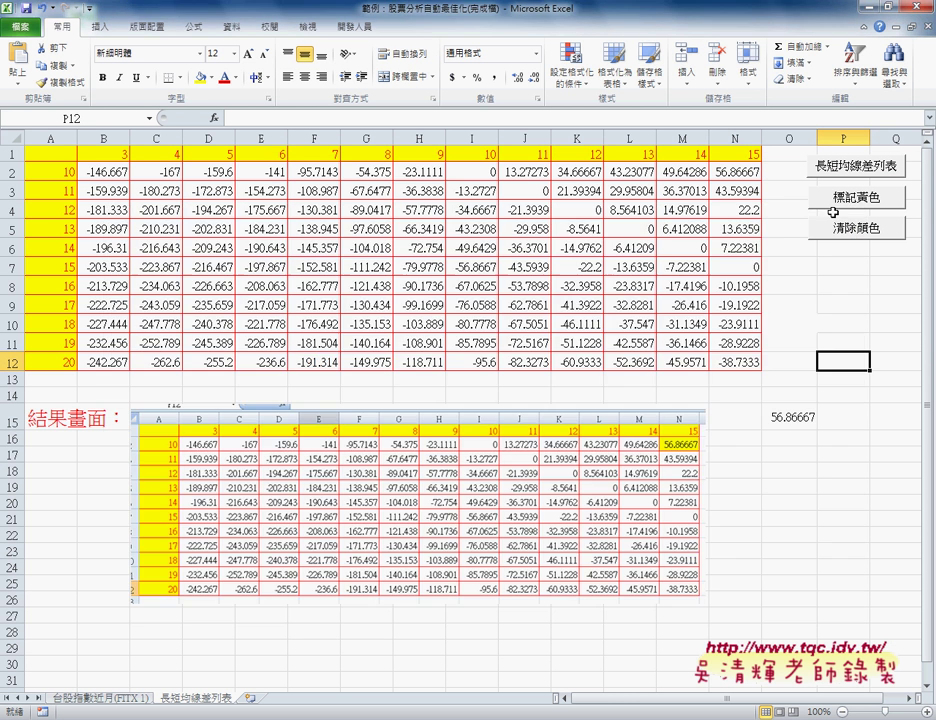
left_click(851, 207)
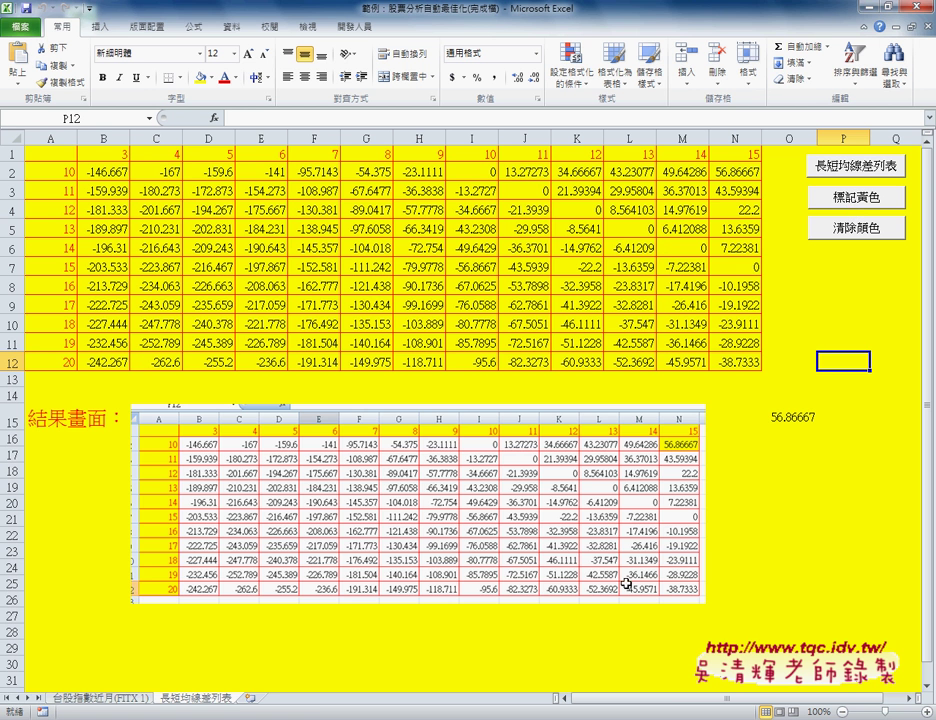
mouse_move(427, 668)
left_click(543, 660)
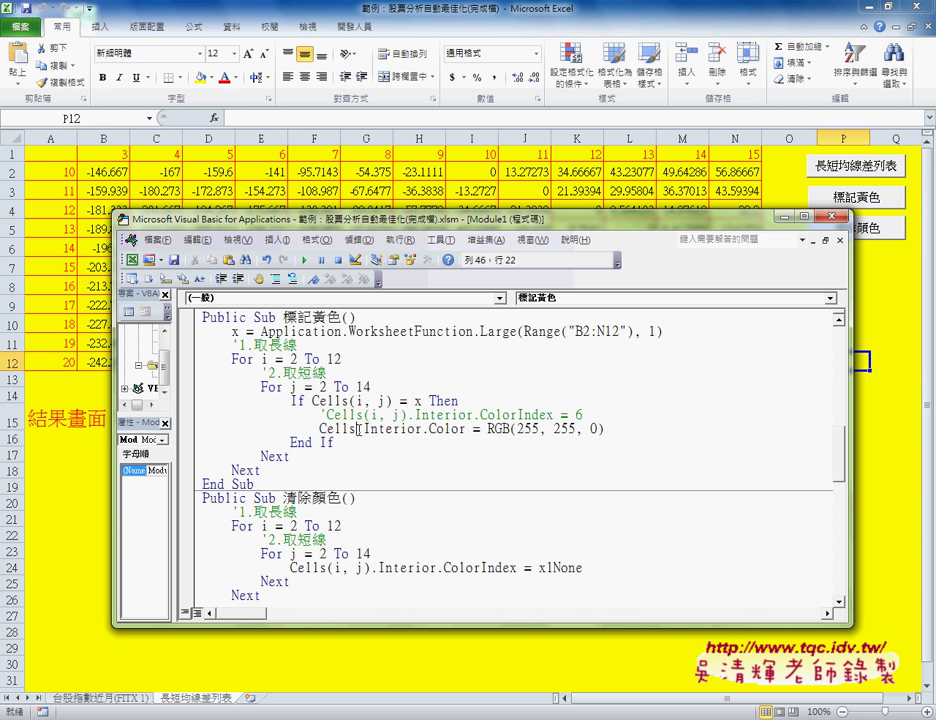
mouse_move(369, 414)
left_mouse_down()
mouse_move(405, 414)
mouse_move(358, 436)
left_mouse_up()
type("(i, j")
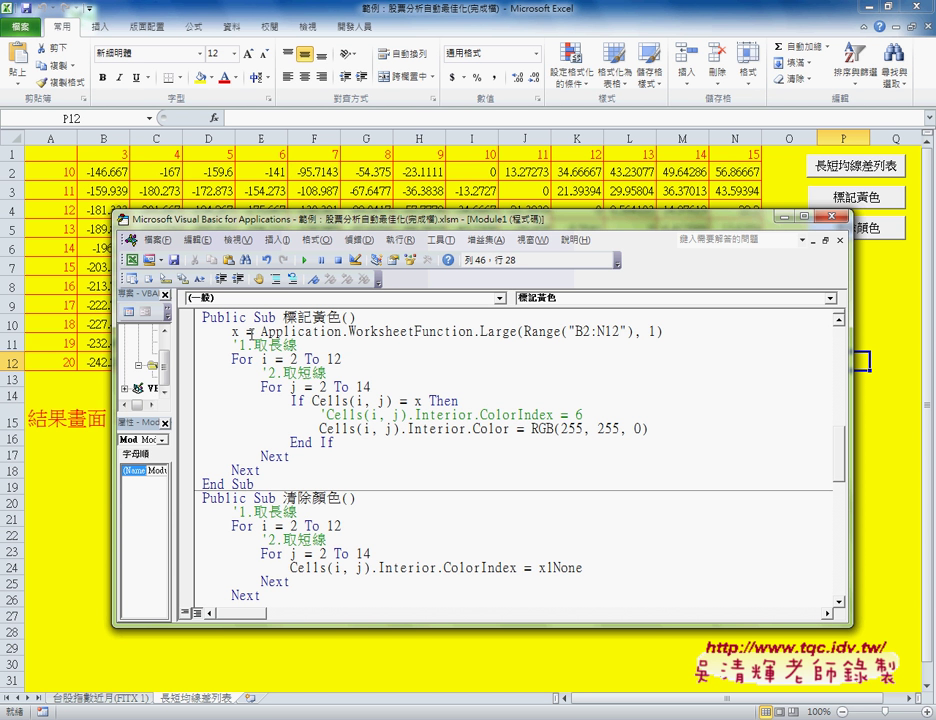
left_click(415, 414)
left_click_drag(286, 477, 190, 327)
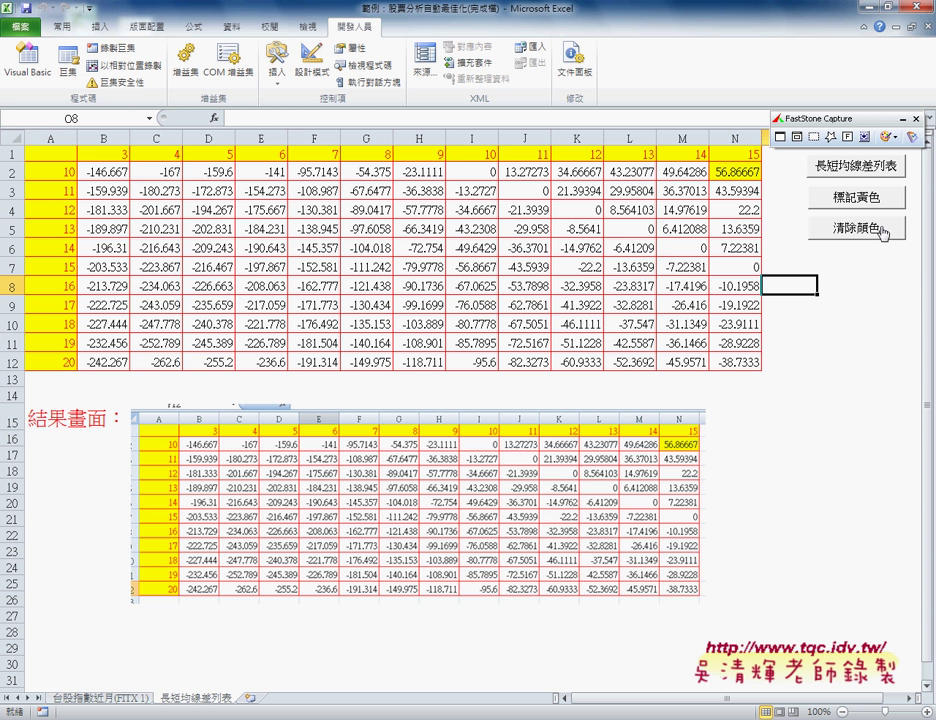
- Open the 清除顏色 macro code and examine its Cells(i, j).Interior.ColorIndex = xlNone statement
left_click(837, 234)
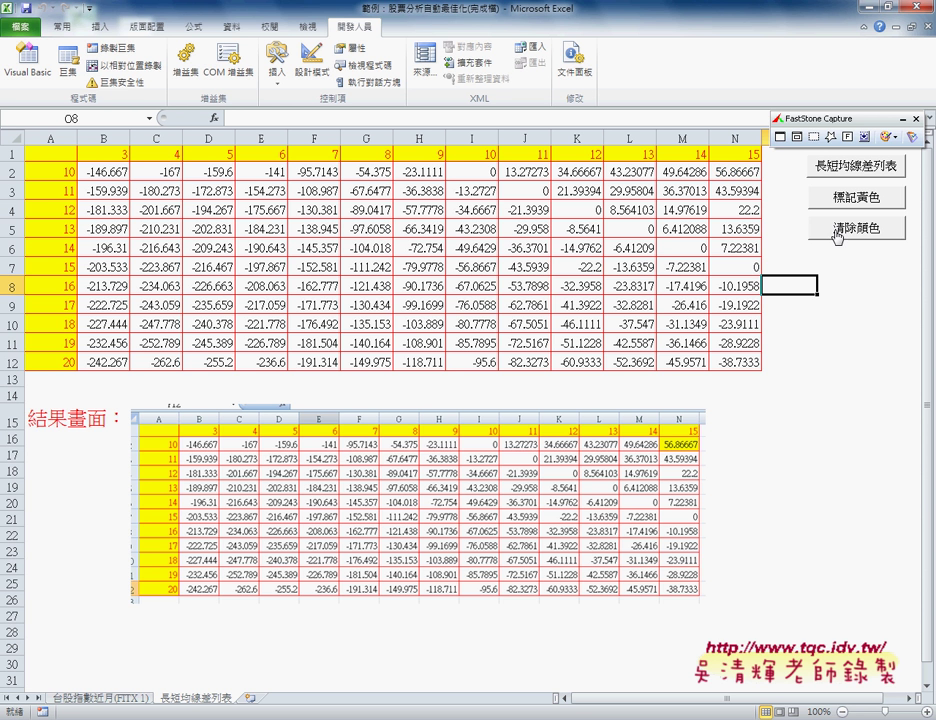
right_click(840, 232)
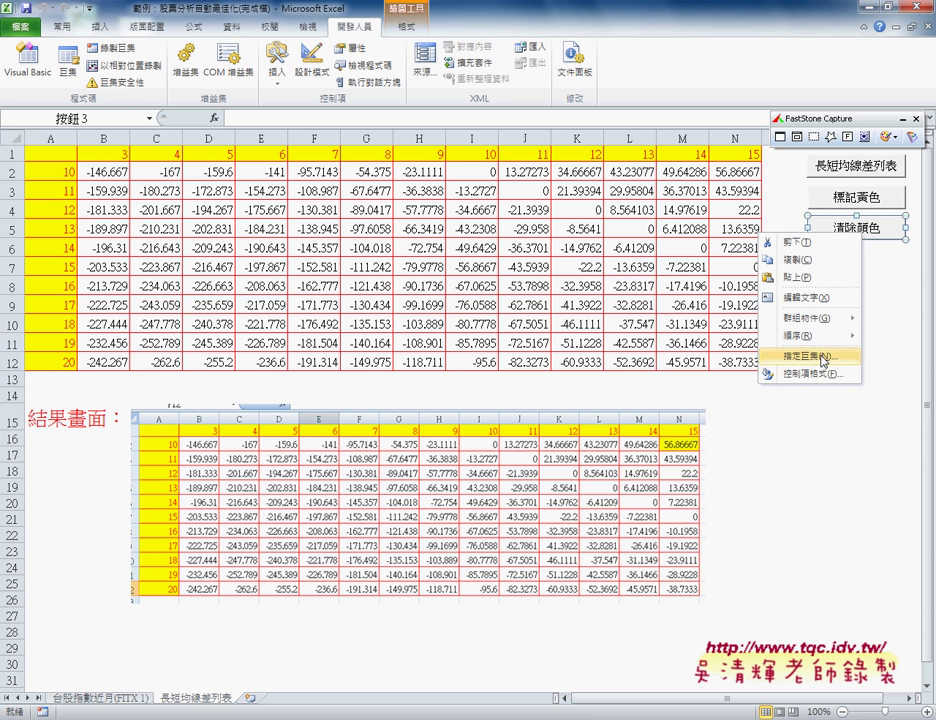
left_click(825, 356)
left_click(915, 268)
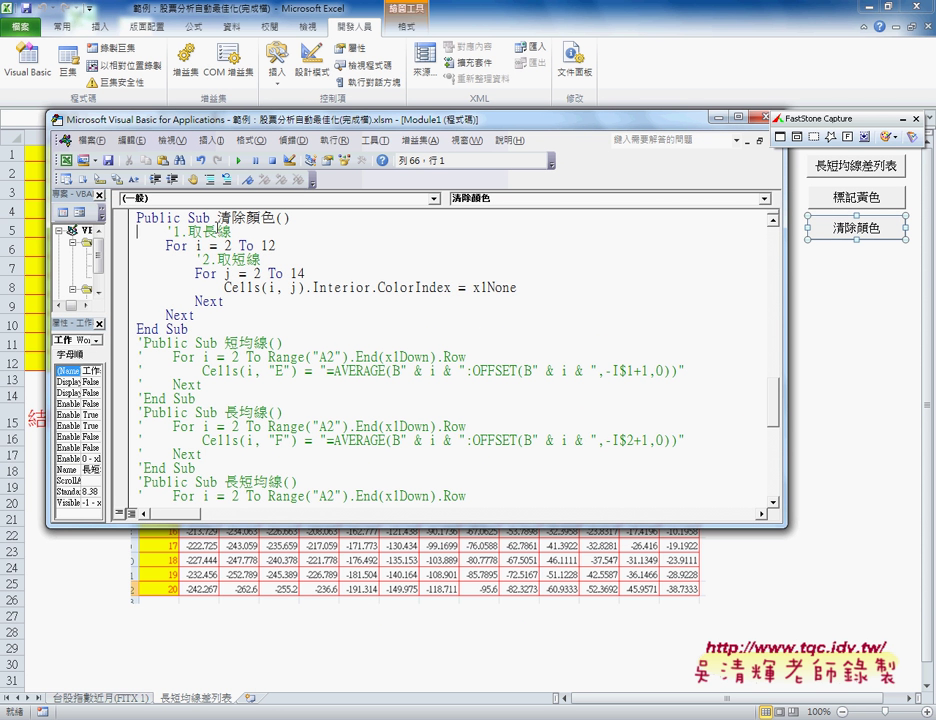
double_click(448, 287)
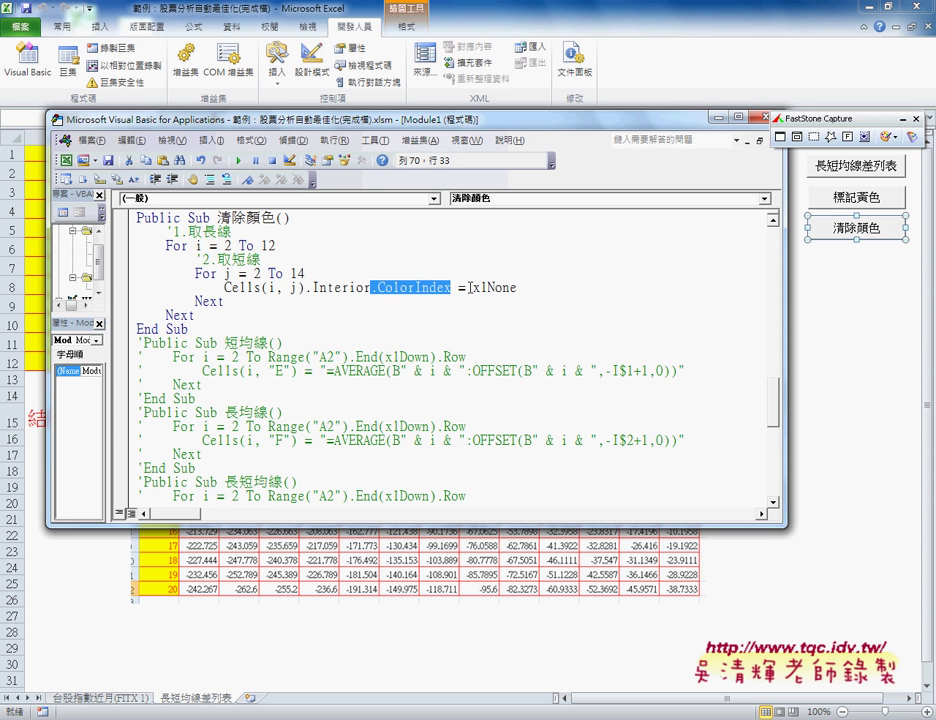
left_click_drag(472, 287, 518, 288)
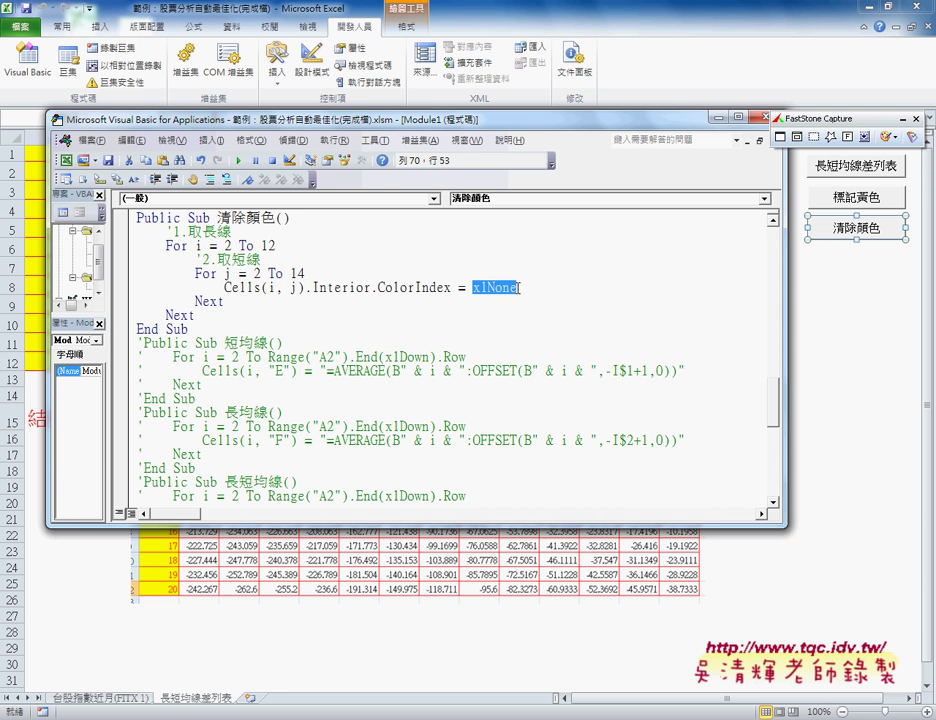
double_click(240, 287)
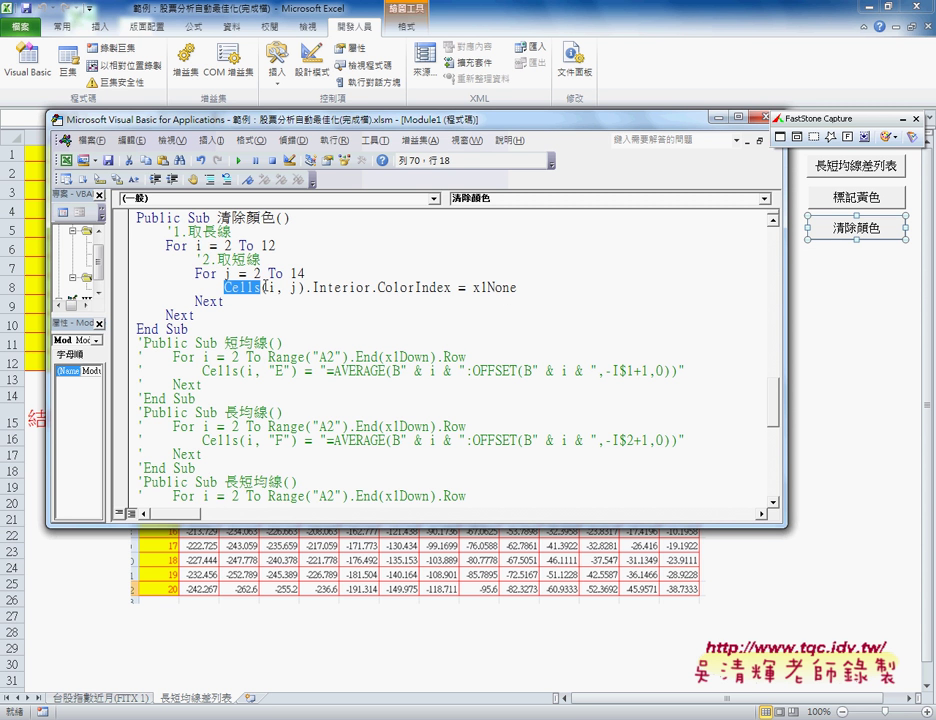
left_click_drag(240, 287, 521, 290)
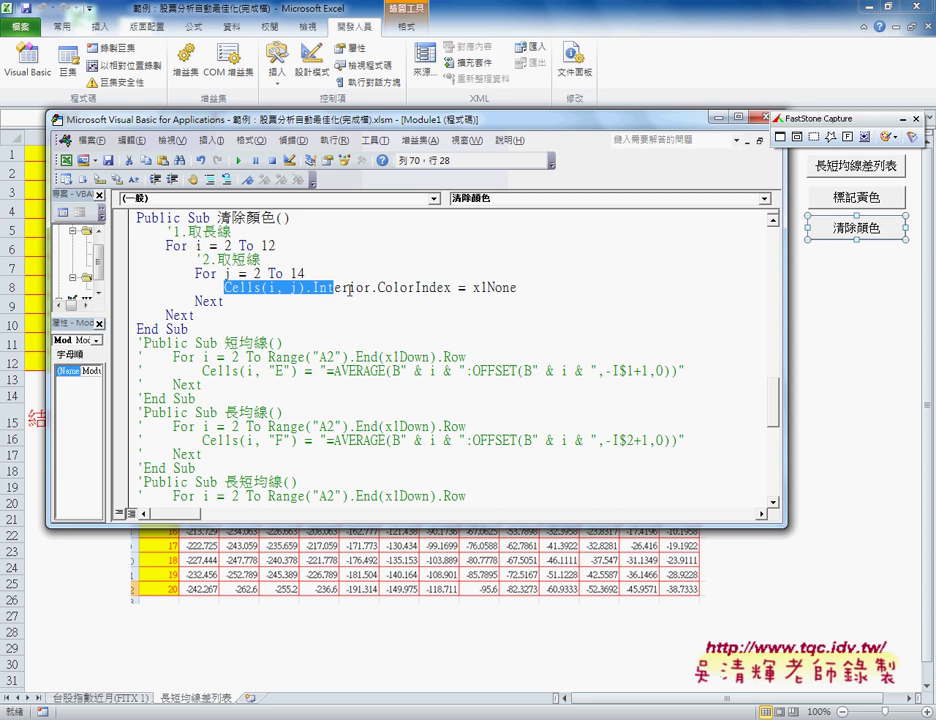
left_click(523, 289)
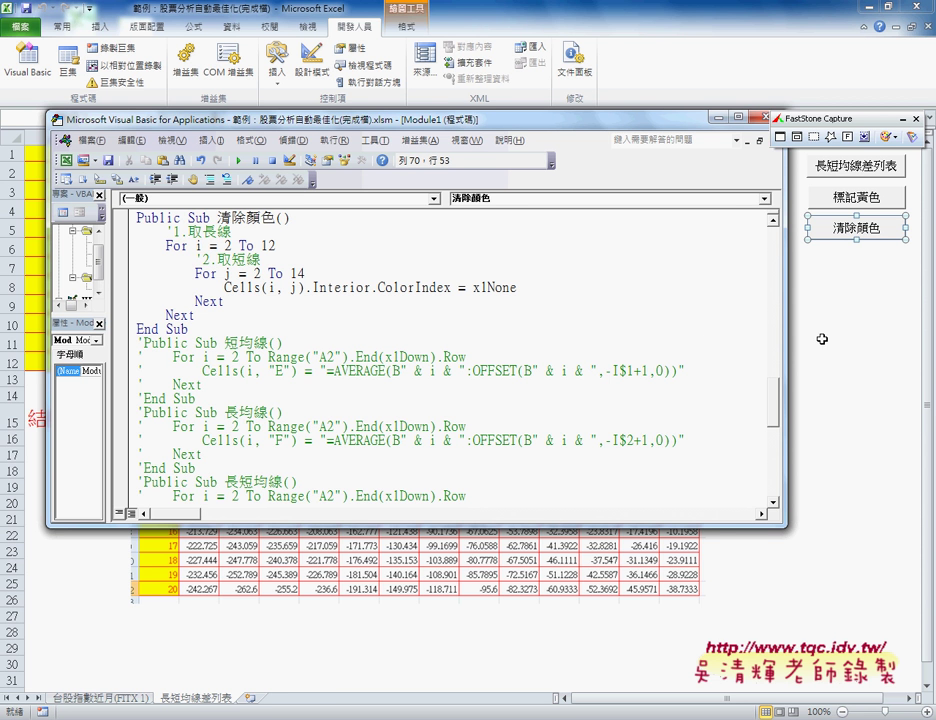
- Back in the worksheet, select N2 and open the Home > Clear options
mouse_move(472, 121)
left_mouse_down()
mouse_move(498, 212)
mouse_move(500, 261)
left_mouse_up()
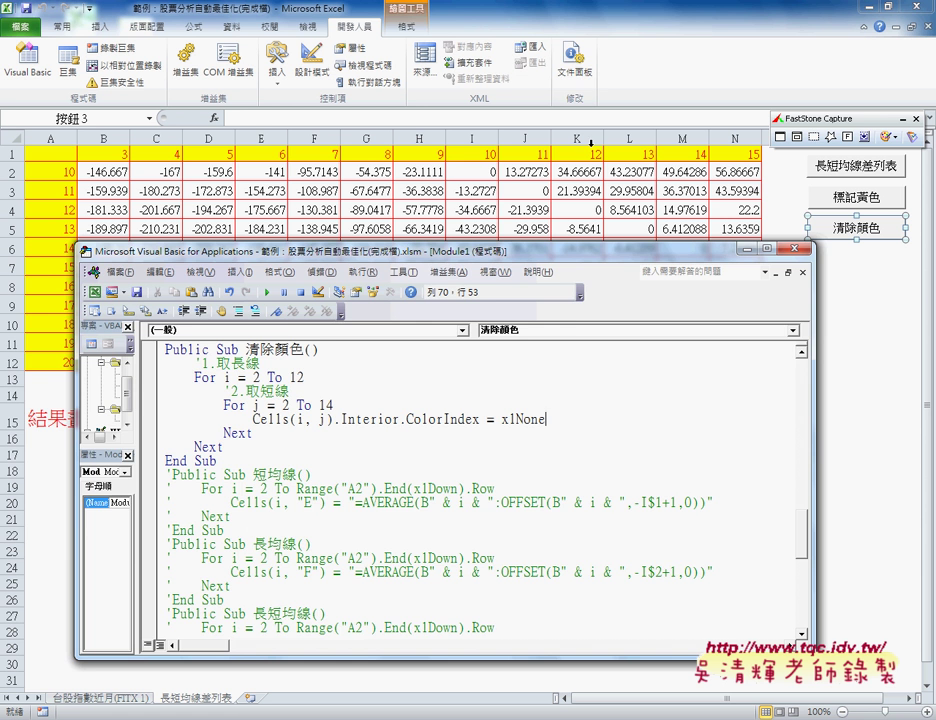
key("alt+F11")
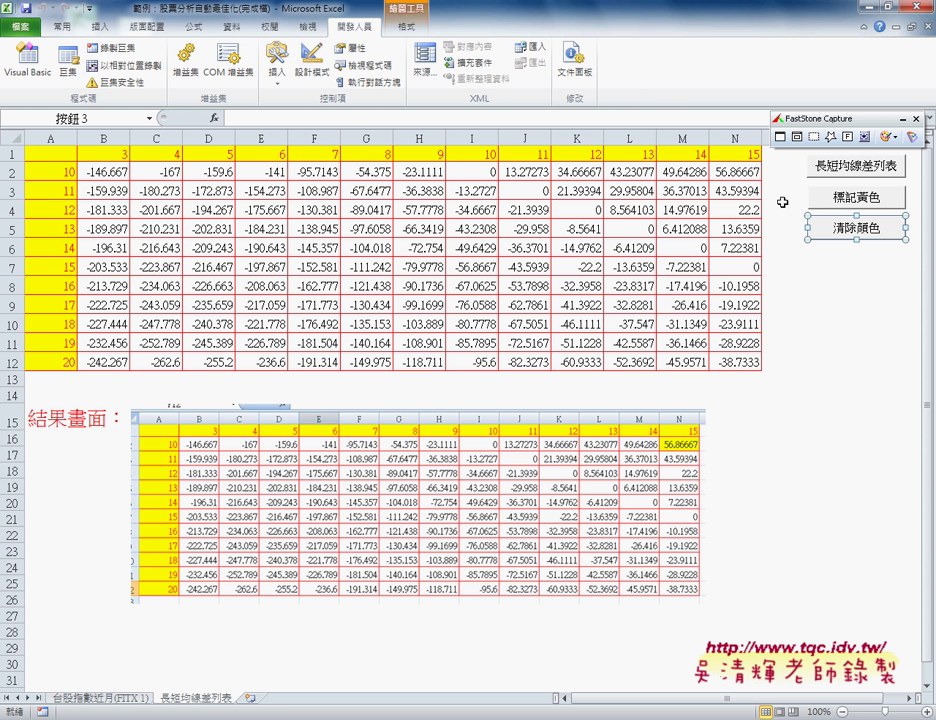
left_click(740, 172)
left_click(55, 30)
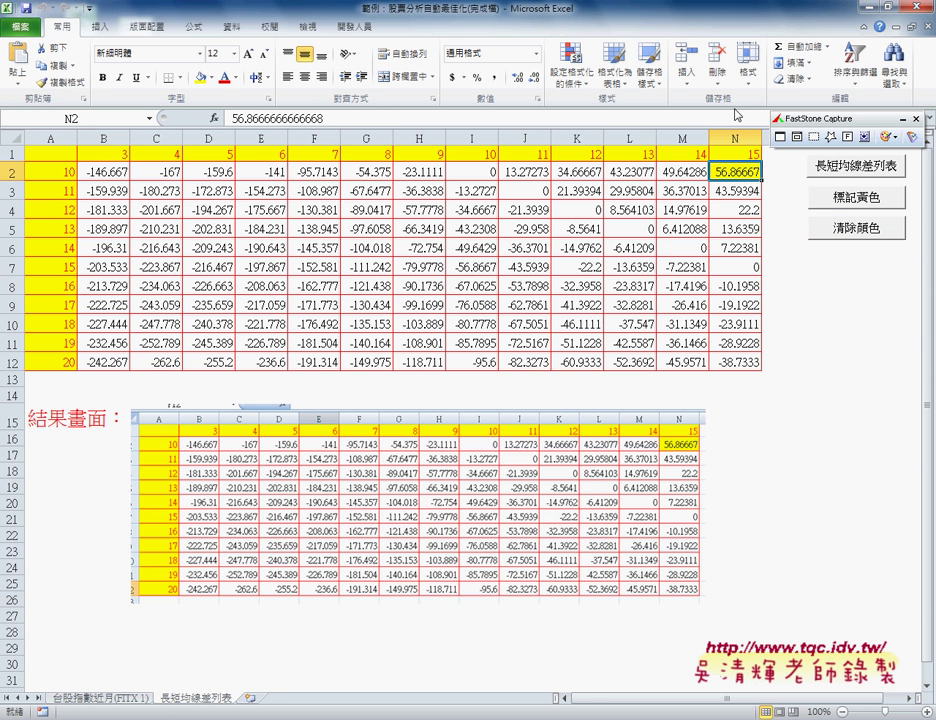
left_click(793, 78)
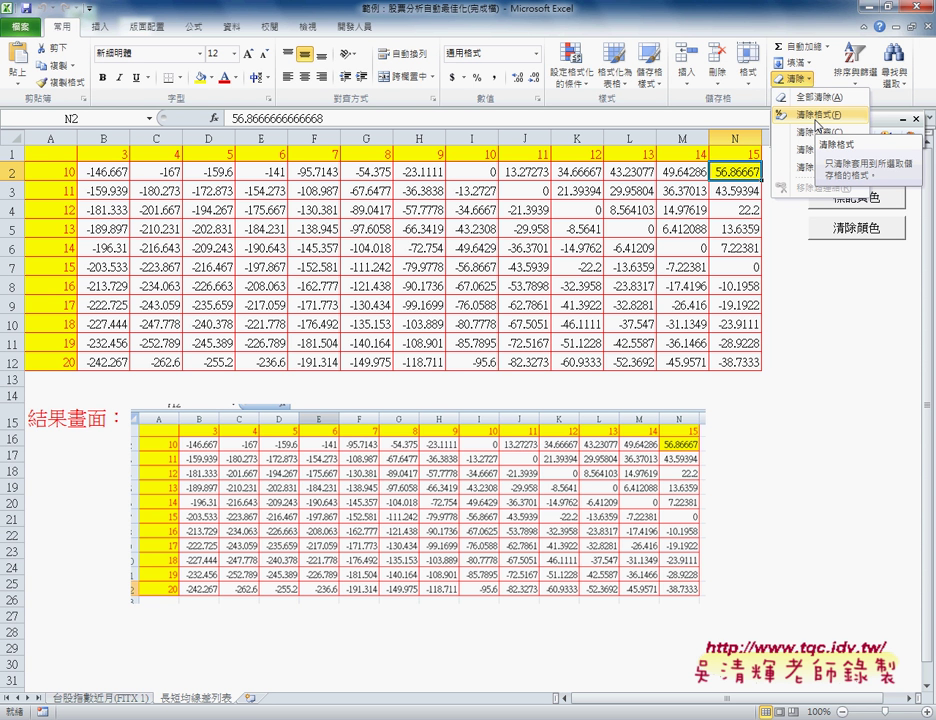
- Clear the formats from N2, then reselect the maximum cell N2
left_click(816, 124)
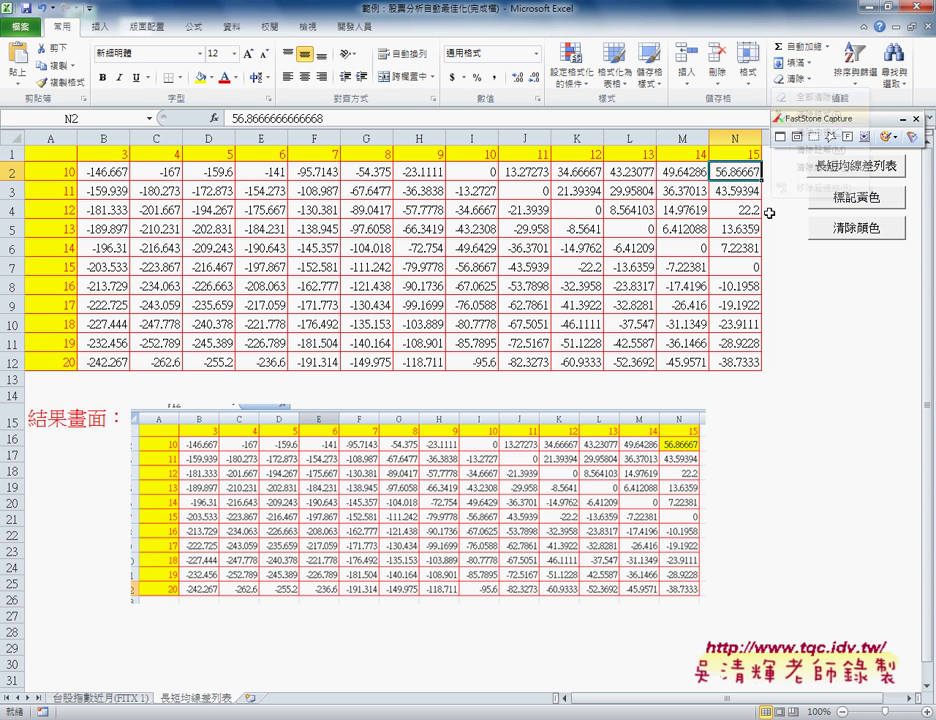
left_click(775, 303)
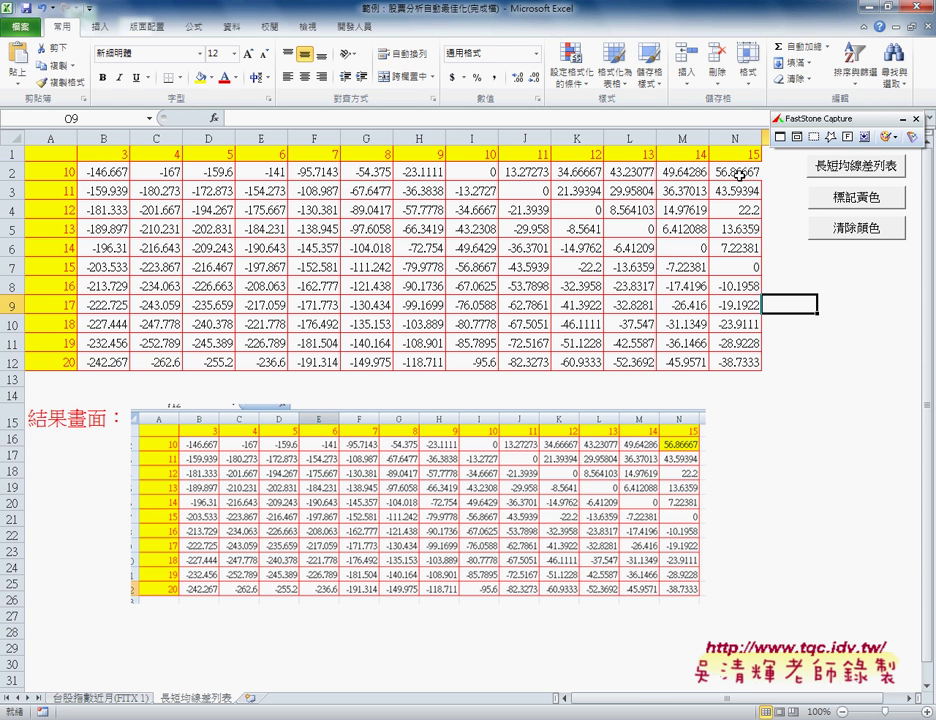
left_click(738, 174)
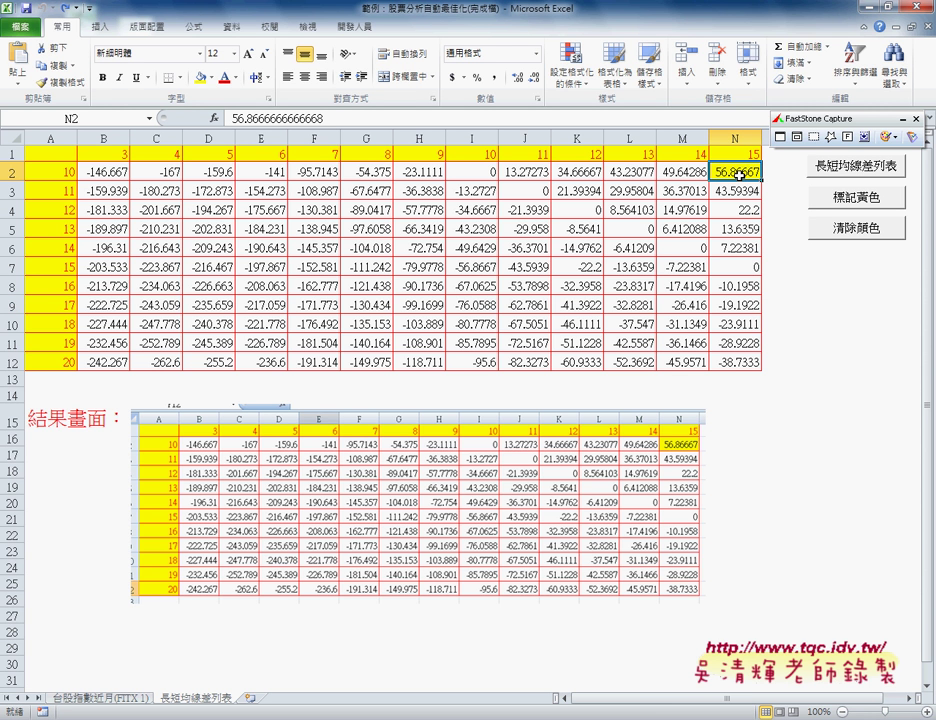
- Open the 清除顏色 macro code and highlight ColorIndex = xlNone
right_click(835, 227)
left_click(790, 349)
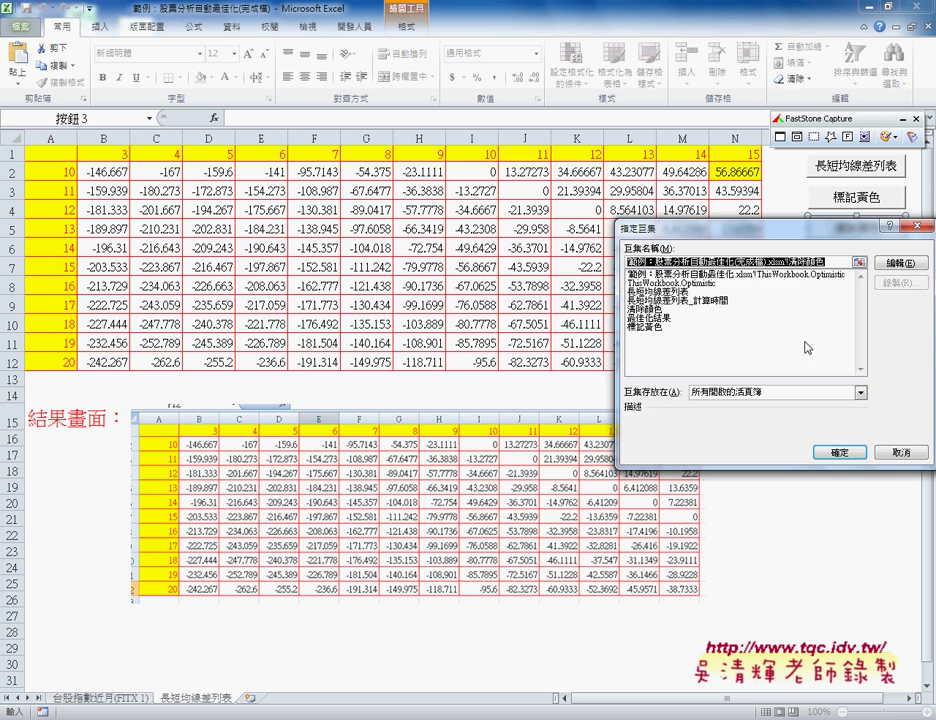
left_click(903, 254)
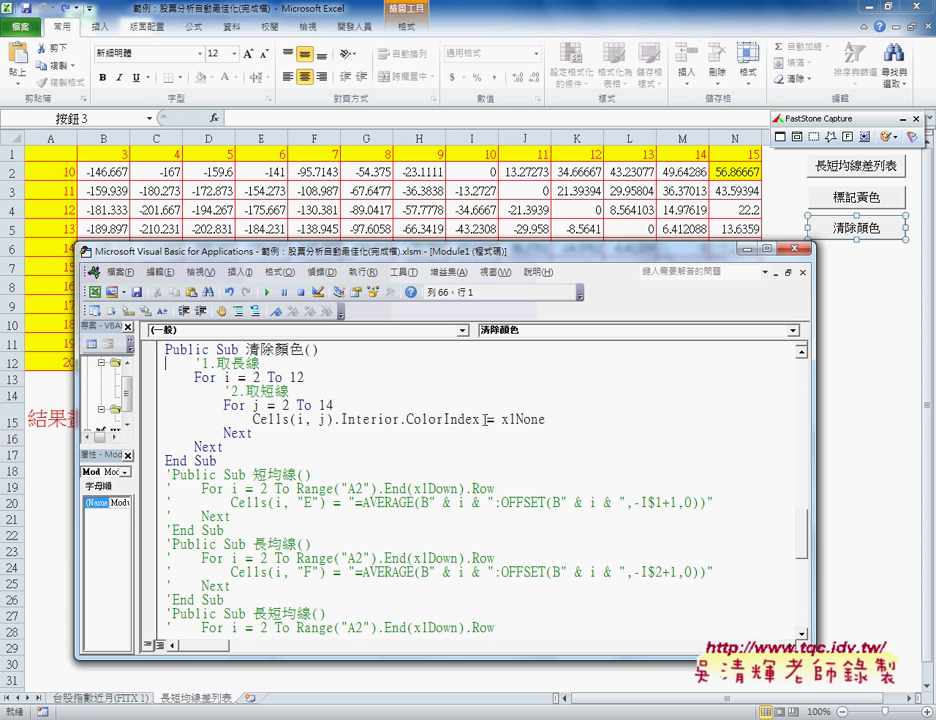
left_click_drag(545, 419, 406, 419)
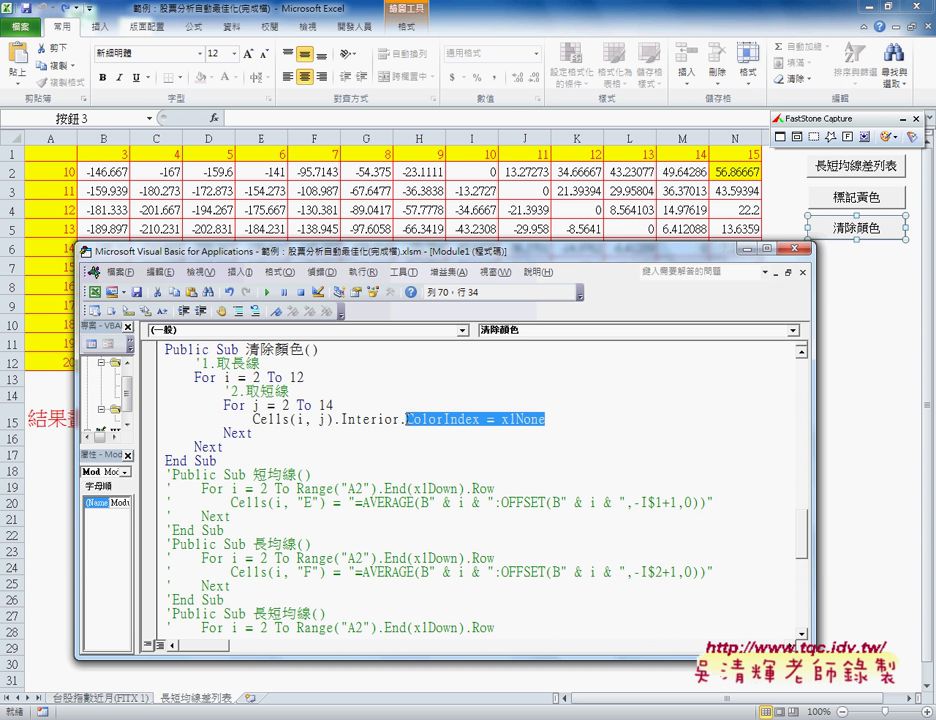
left_click(512, 419)
key("shift+Left")
key("shift+Left")
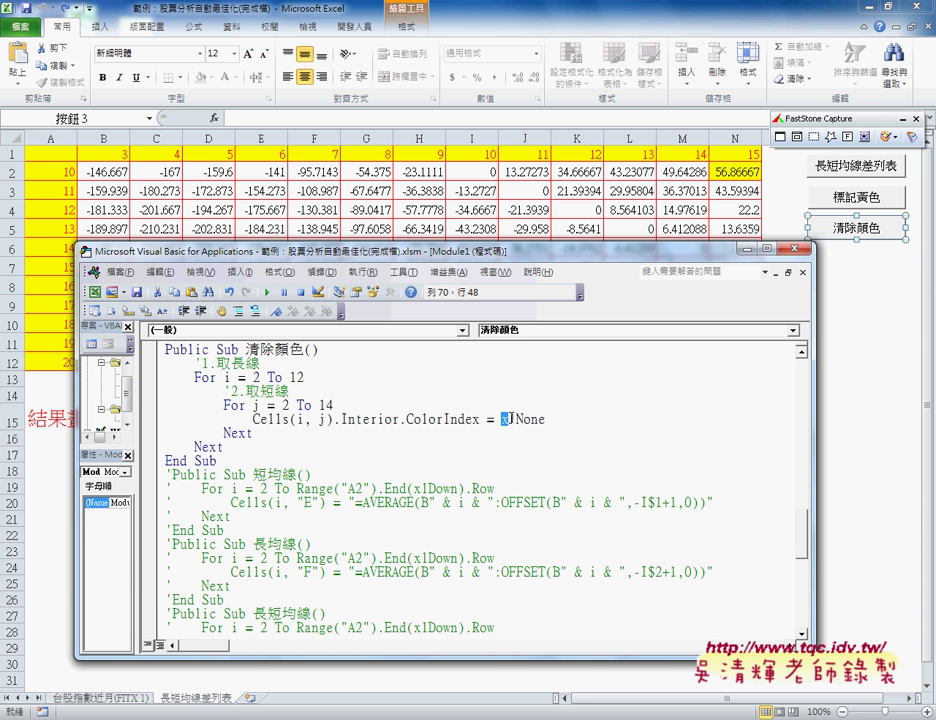
left_click_drag(545, 419, 406, 421)
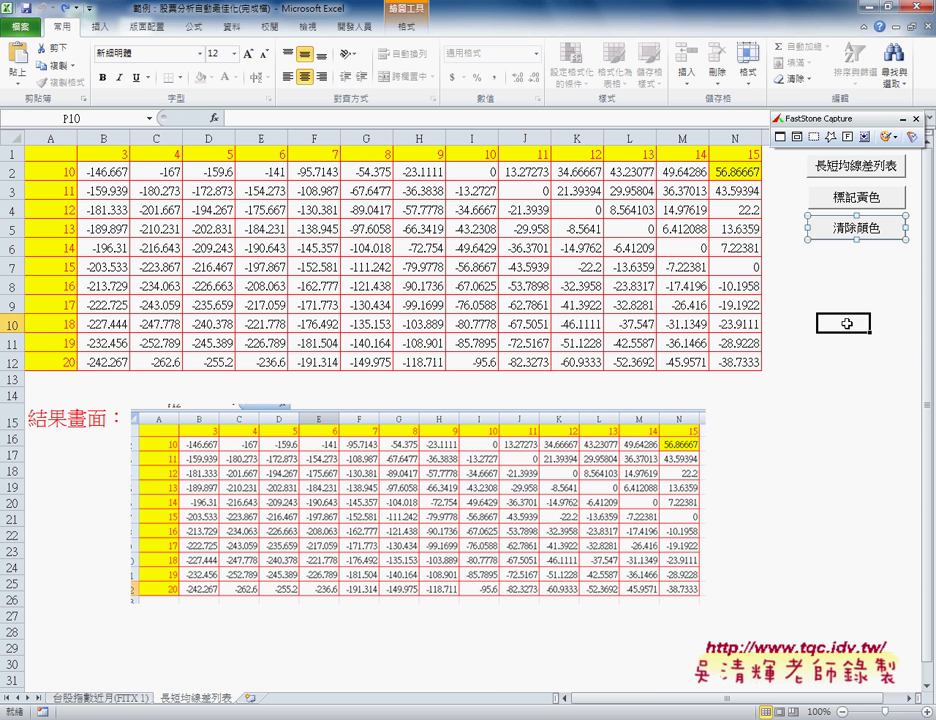
- On sheet 台股指數近月, delete I4:I6 and rerun 最佳化結果 to refill them with 2, 14, 56.86667
left_click(843, 322)
left_click(115, 703)
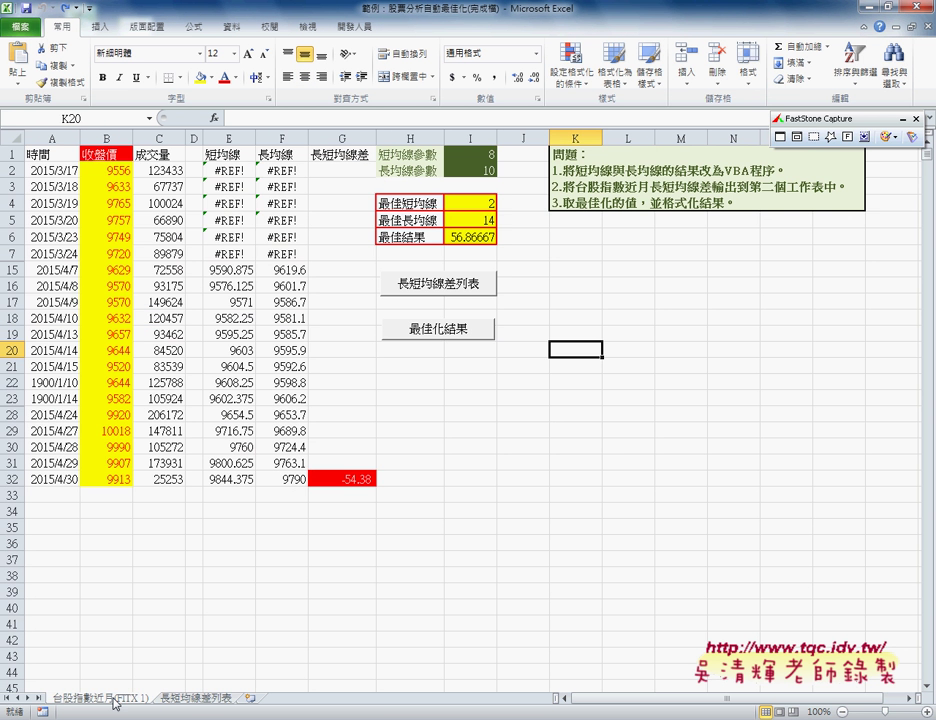
left_click_drag(395, 203, 423, 237)
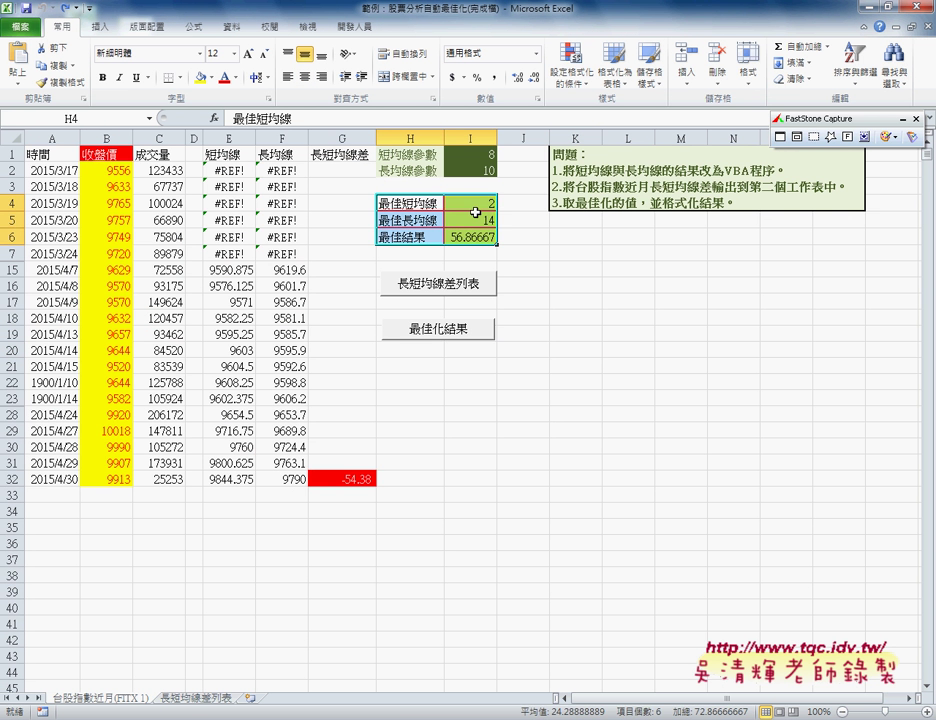
left_click_drag(470, 203, 476, 237)
key("Delete")
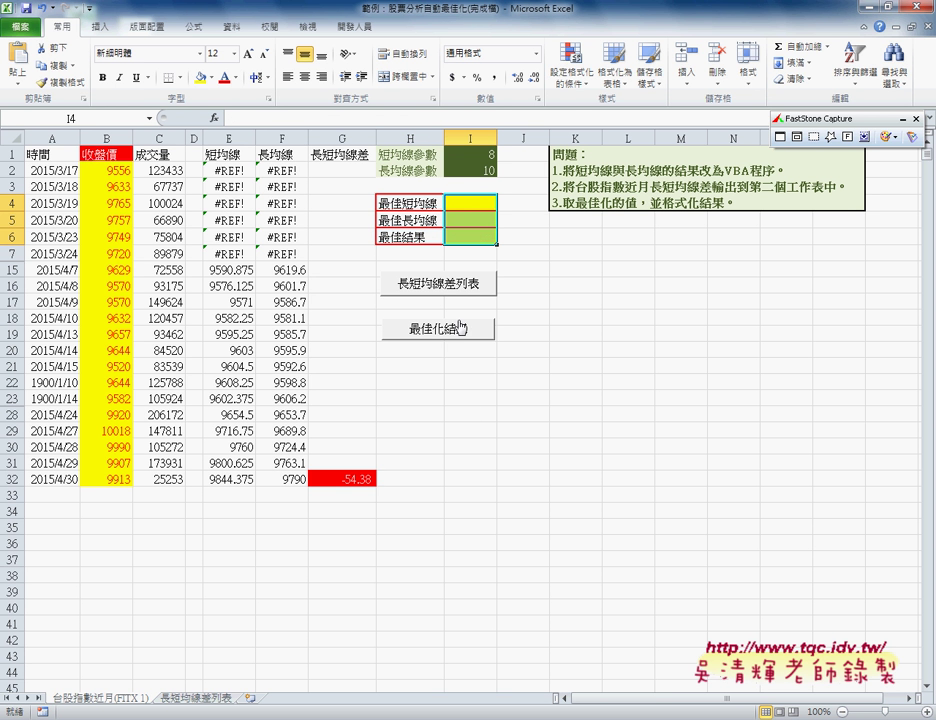
left_click(462, 328)
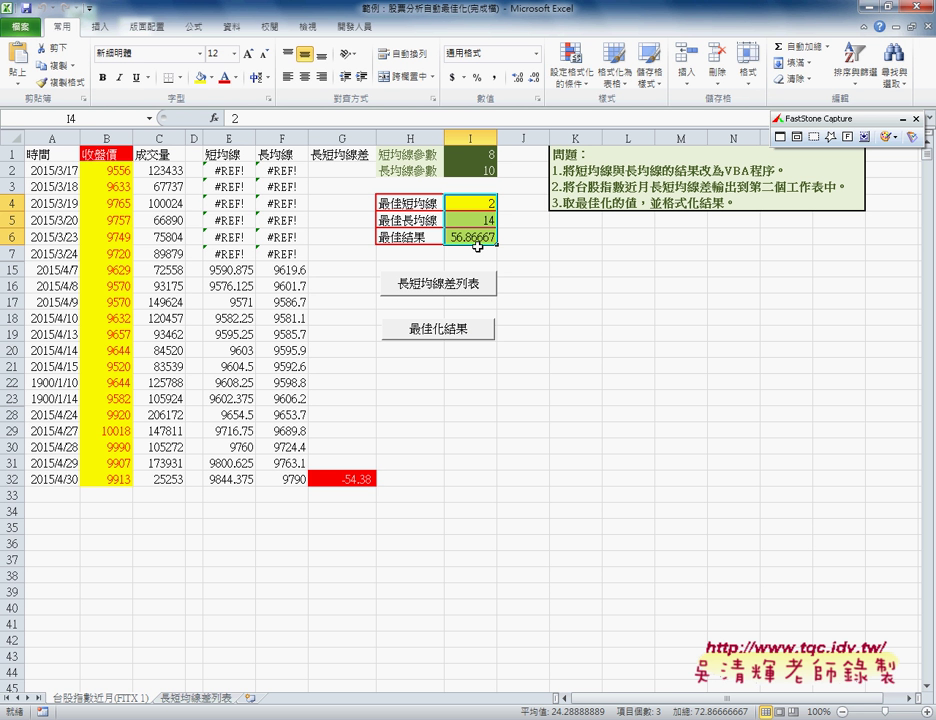
- Open the 最佳化結果 button's assigned macro for editing and move the VBA window below I4:I6
right_click(455, 332)
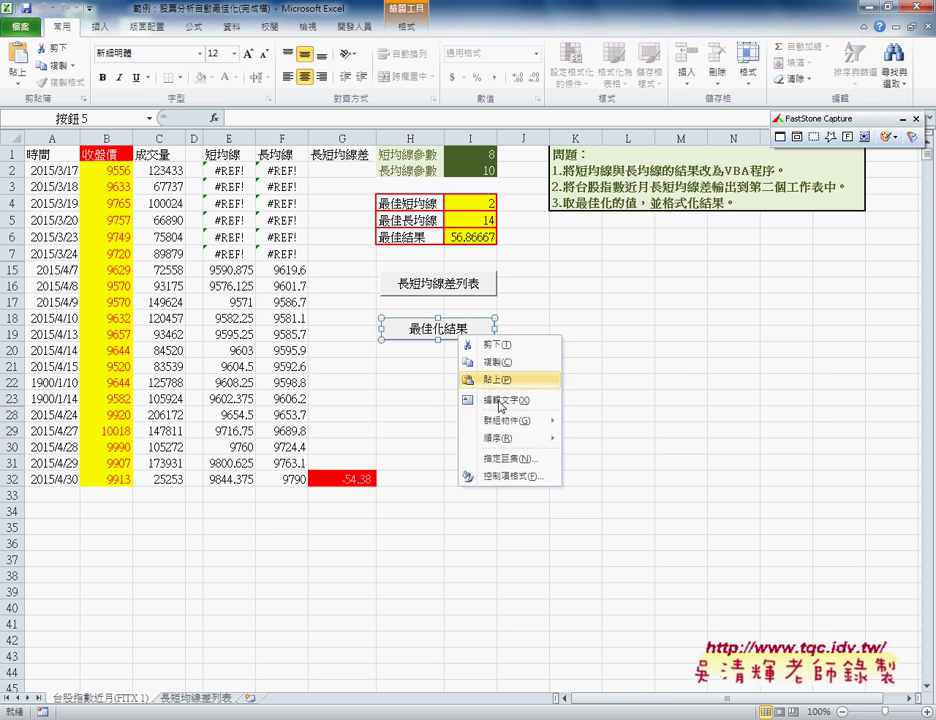
left_click(510, 460)
left_click(671, 368)
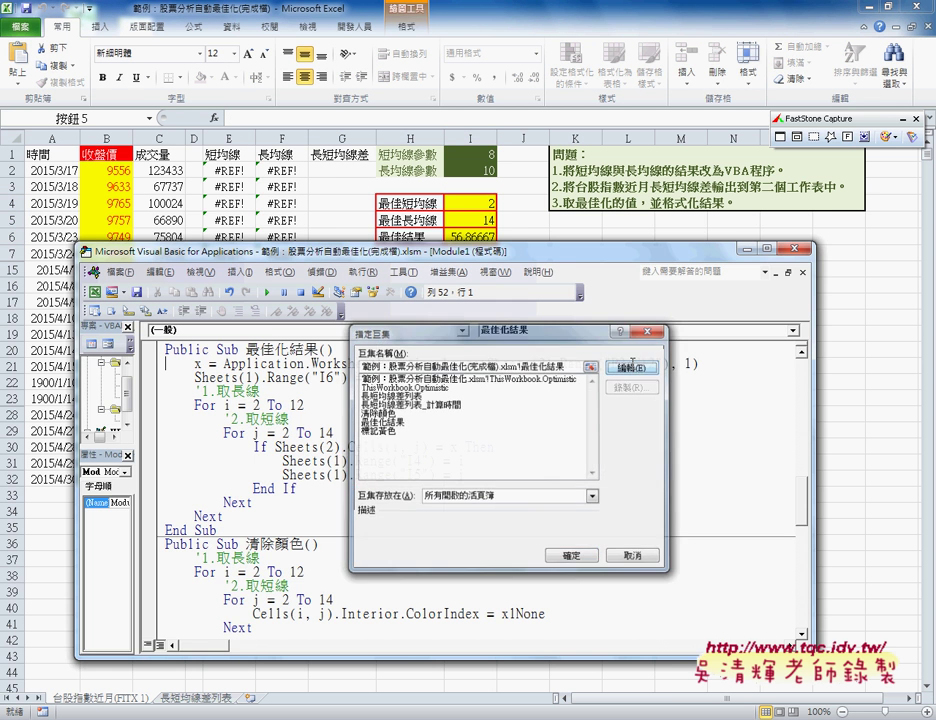
left_click_drag(541, 263, 543, 190)
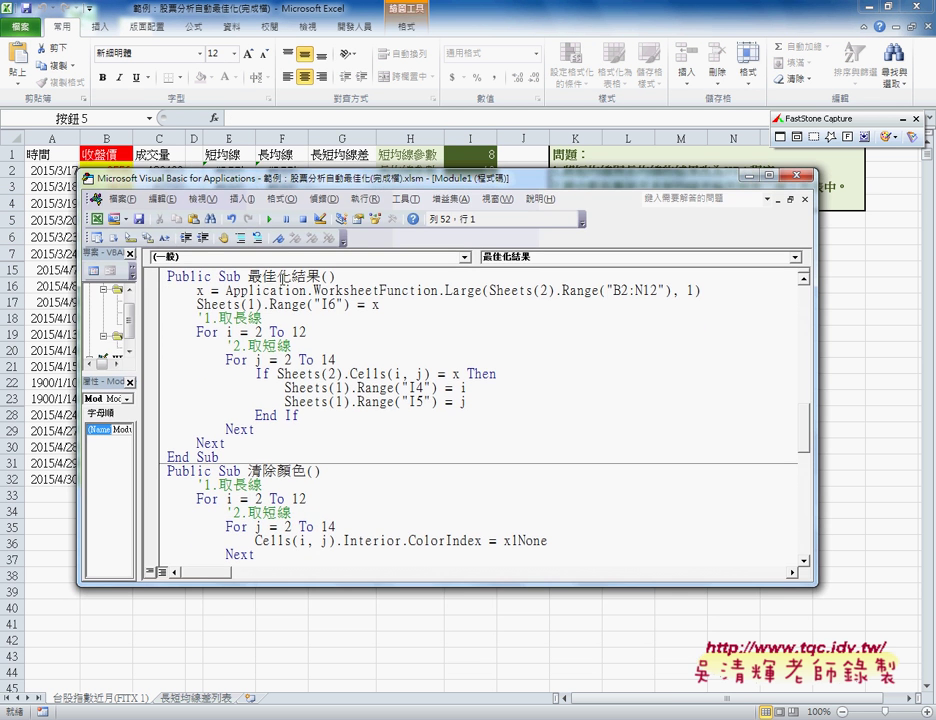
mouse_move(369, 178)
left_mouse_down()
mouse_move(397, 366)
mouse_move(403, 276)
left_mouse_up()
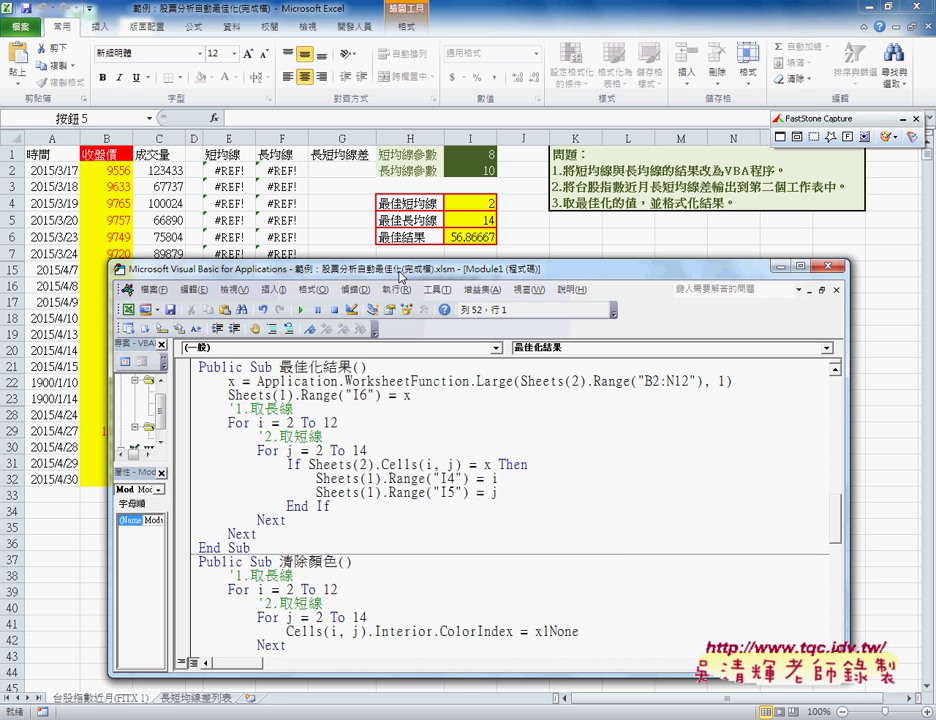
- Highlight the Large call, B2:N12 range, Sheets(2) reference and the x written into I6
left_click_drag(257, 381, 587, 382)
left_click(531, 381)
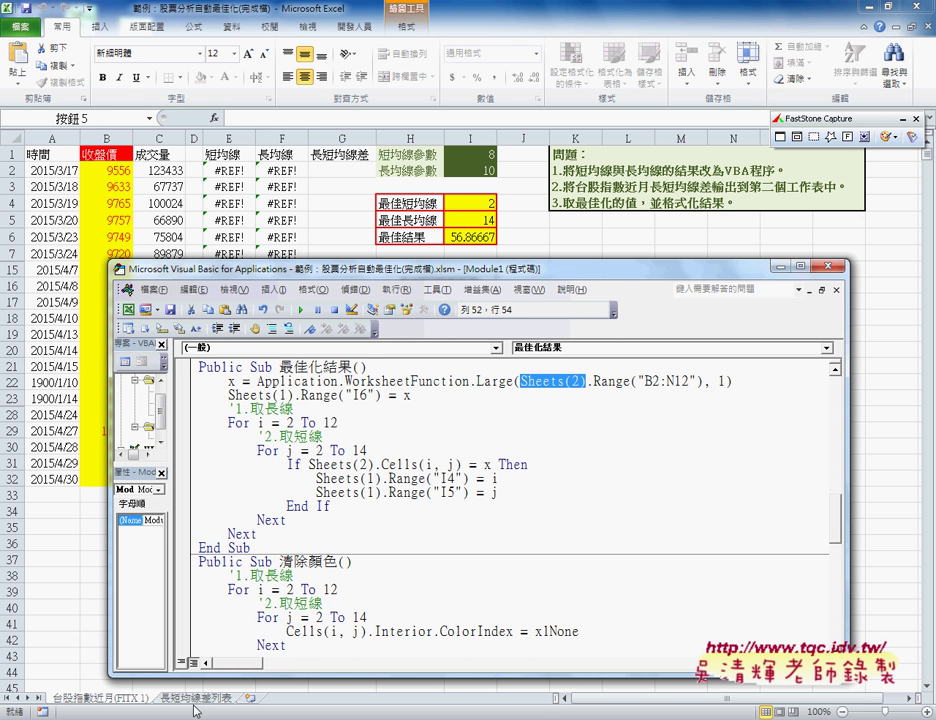
left_click_drag(593, 381, 702, 381)
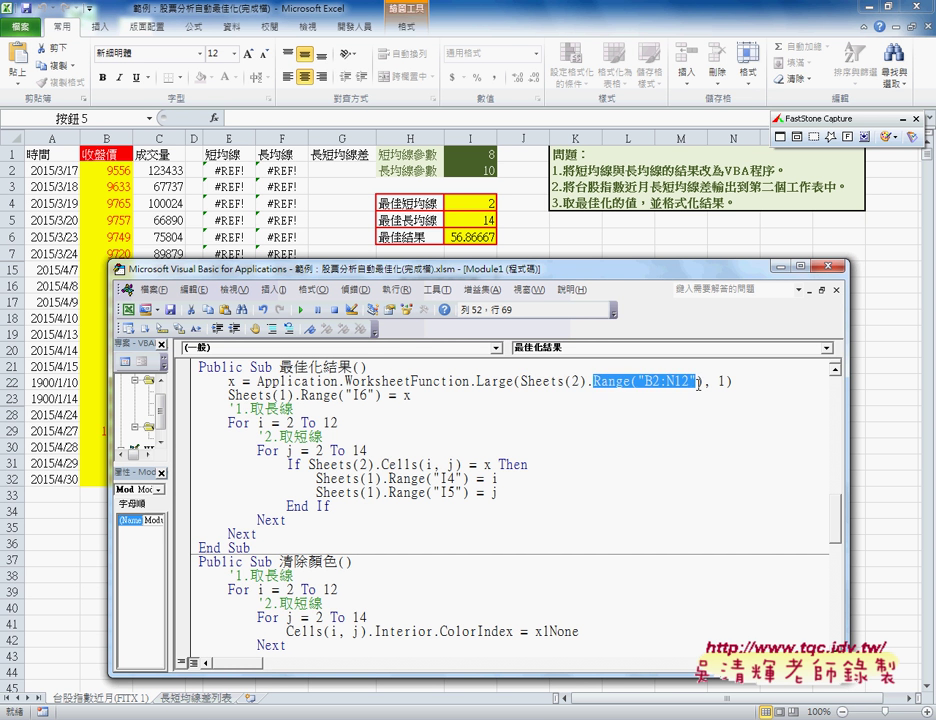
double_click(231, 381)
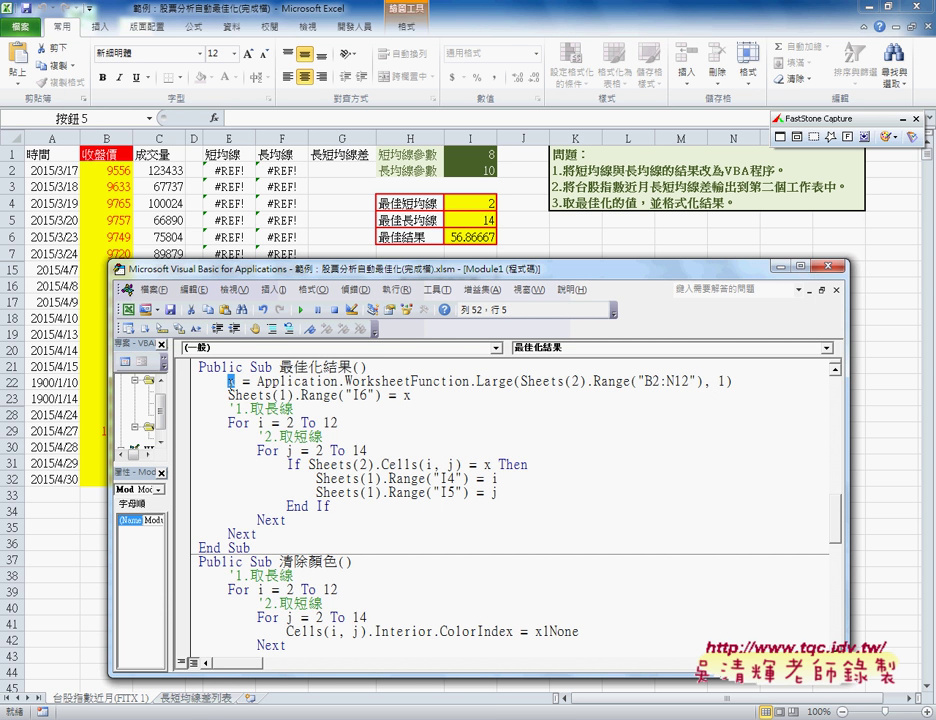
left_click_drag(521, 383, 593, 383)
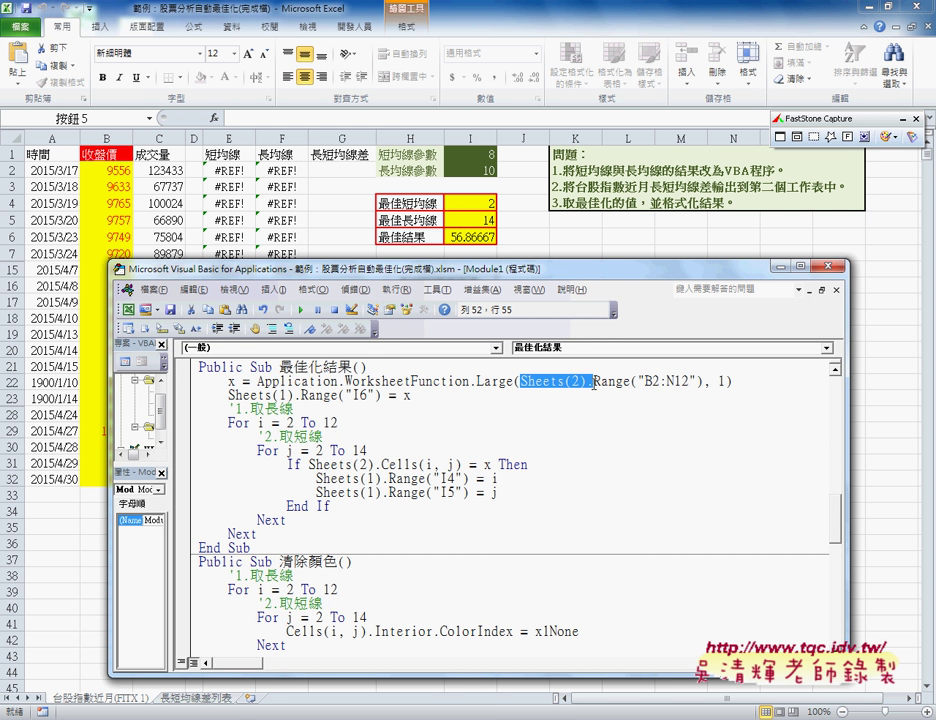
double_click(406, 396)
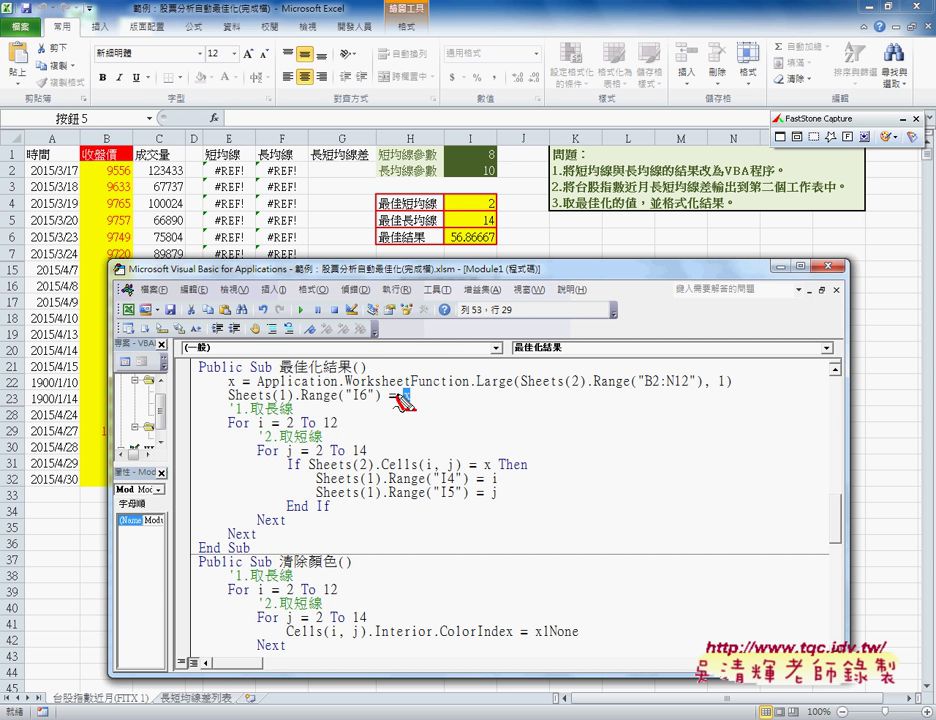
mouse_move(407, 397)
left_mouse_down()
mouse_move(418, 408)
mouse_move(480, 268)
mouse_move(470, 236)
left_mouse_up()
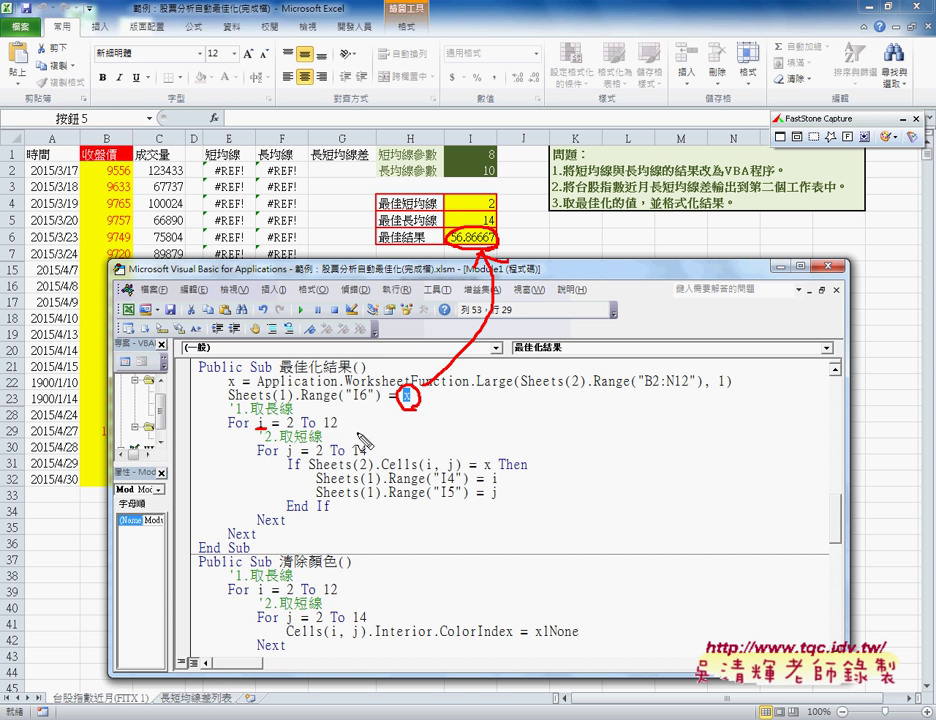
left_click_drag(253, 428, 266, 428)
mouse_move(483, 462)
left_mouse_down()
mouse_move(497, 460)
mouse_move(311, 475)
left_mouse_up()
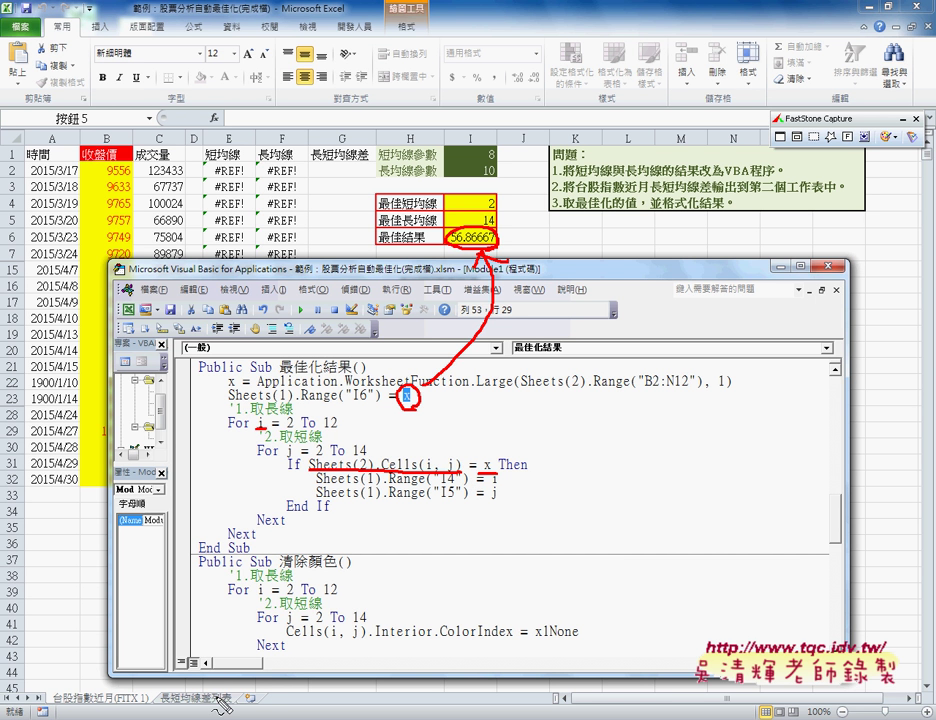
mouse_move(481, 472)
left_mouse_down()
mouse_move(494, 457)
mouse_move(482, 473)
left_mouse_up()
mouse_move(225, 712)
left_mouse_down()
mouse_move(162, 712)
mouse_move(176, 700)
left_mouse_up()
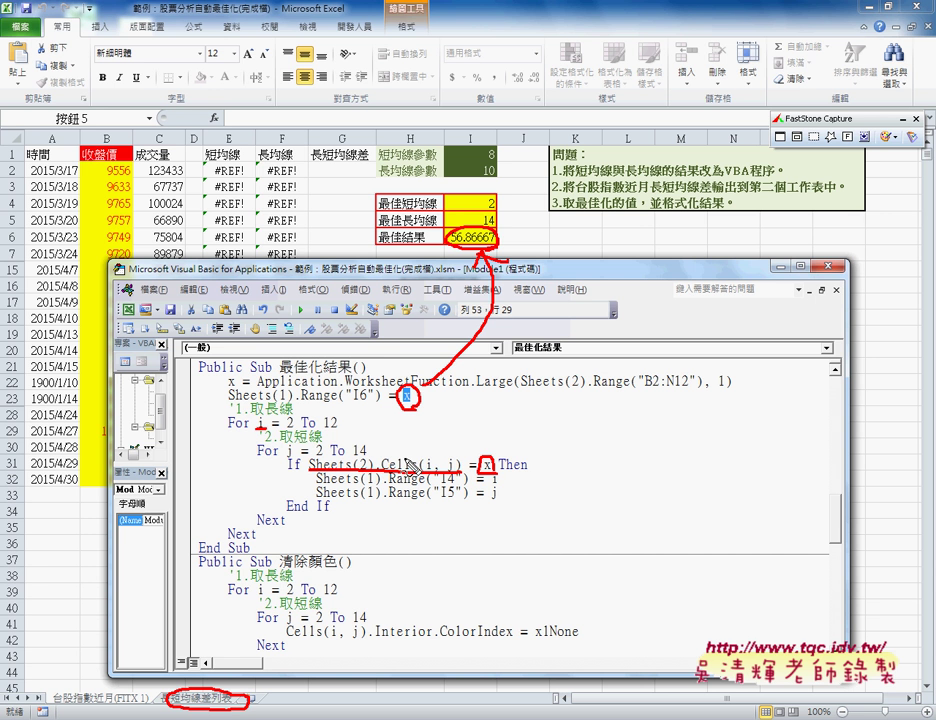
left_click_drag(489, 487, 501, 485)
left_click_drag(276, 462, 291, 461)
left_click_drag(487, 500, 501, 499)
left_click_drag(505, 490, 499, 214)
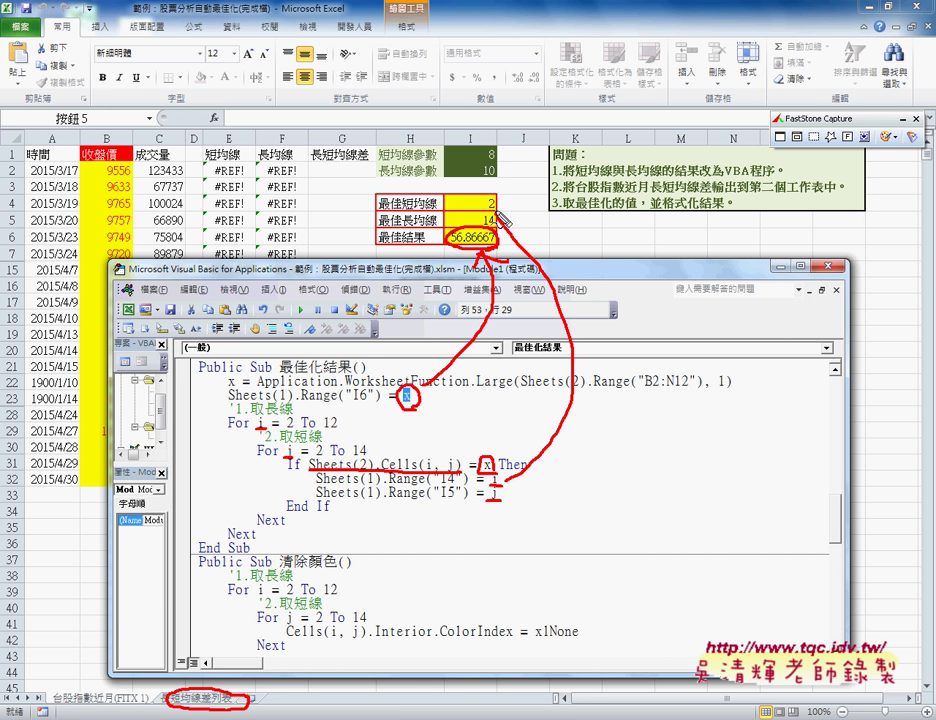
left_click_drag(468, 128, 462, 131)
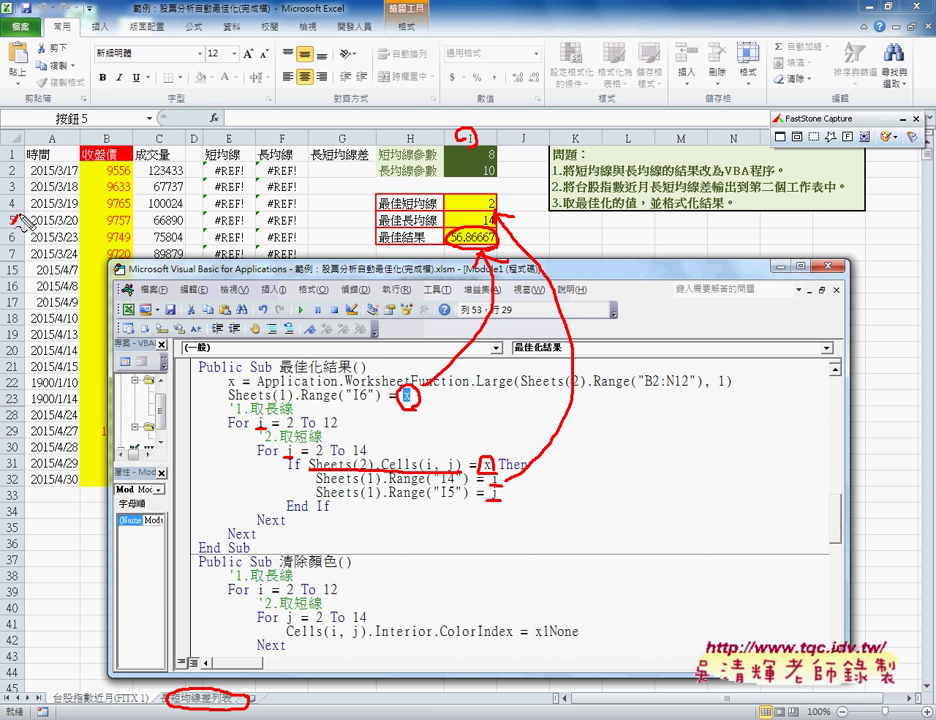
left_click_drag(22, 210, 26, 222)
left_click_drag(12, 172, 18, 198)
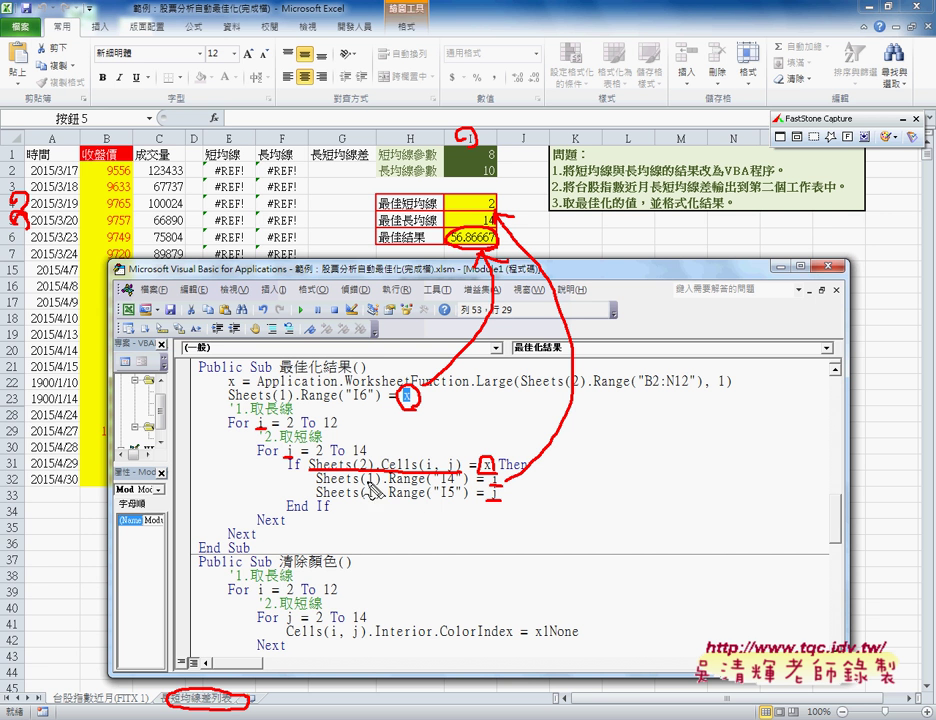
left_click_drag(441, 500, 468, 499)
key("Escape")
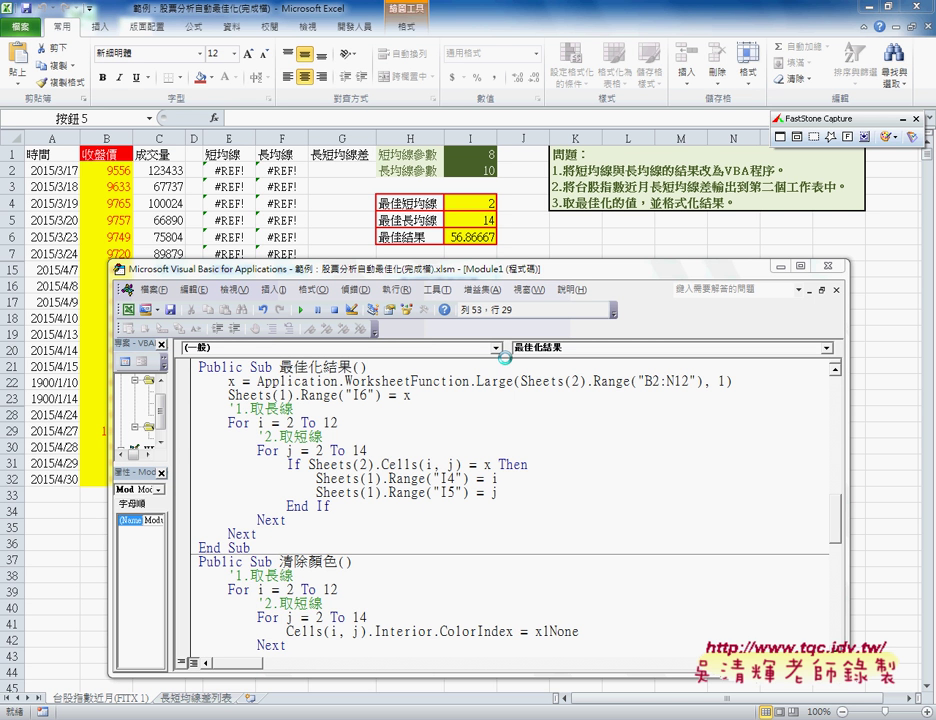
- Highlight x in the code, then in Google Drive close the preview and go up to EXCEL_VBA範例補充資料(84)
double_click(406, 395)
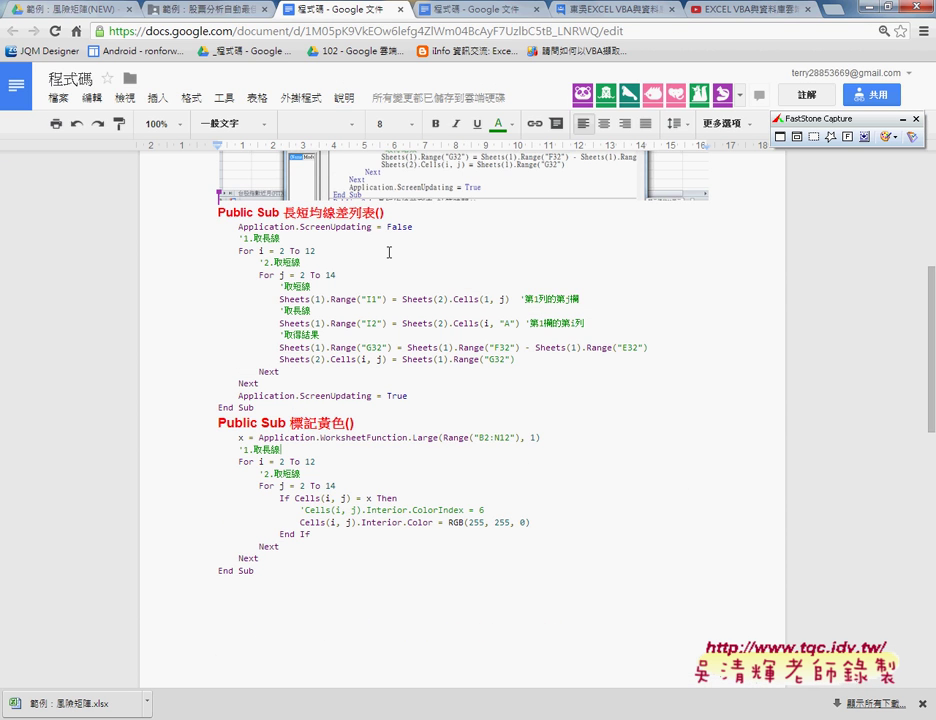
left_click(188, 8)
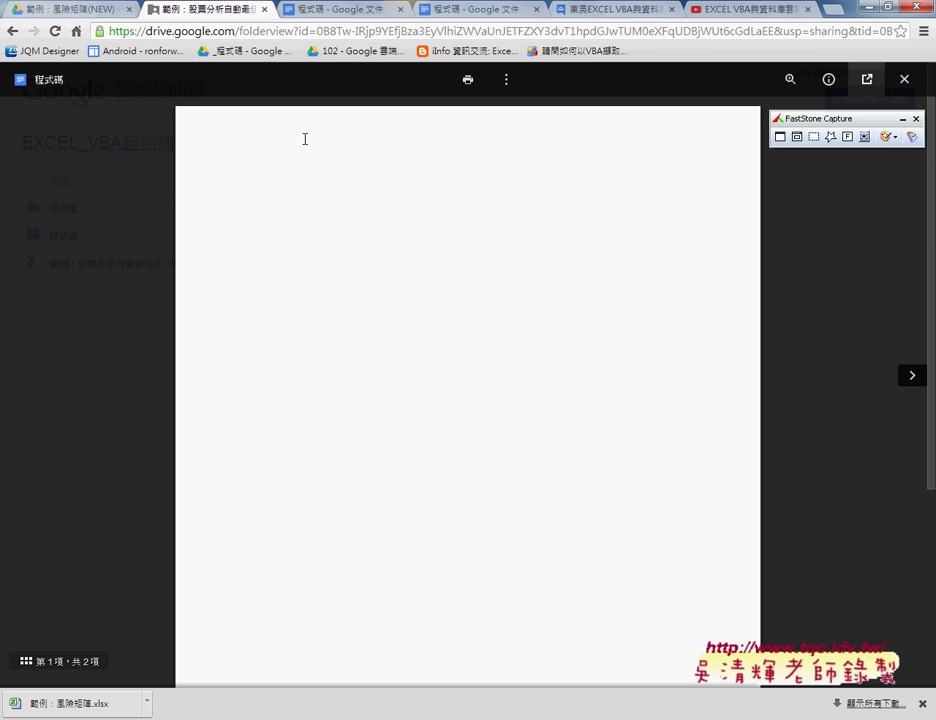
left_click(911, 79)
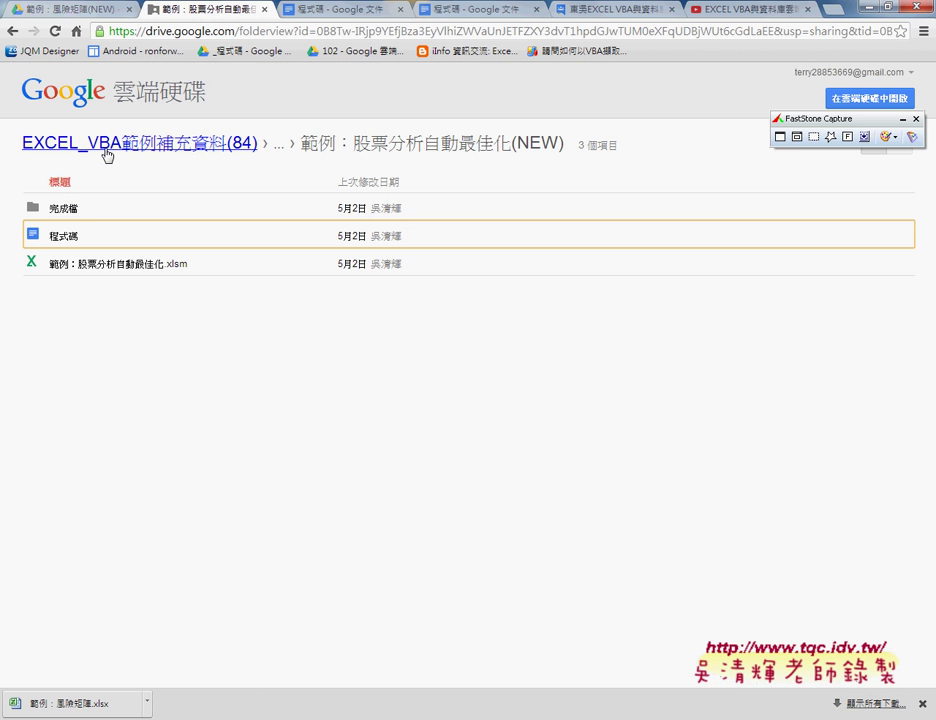
left_click(117, 150)
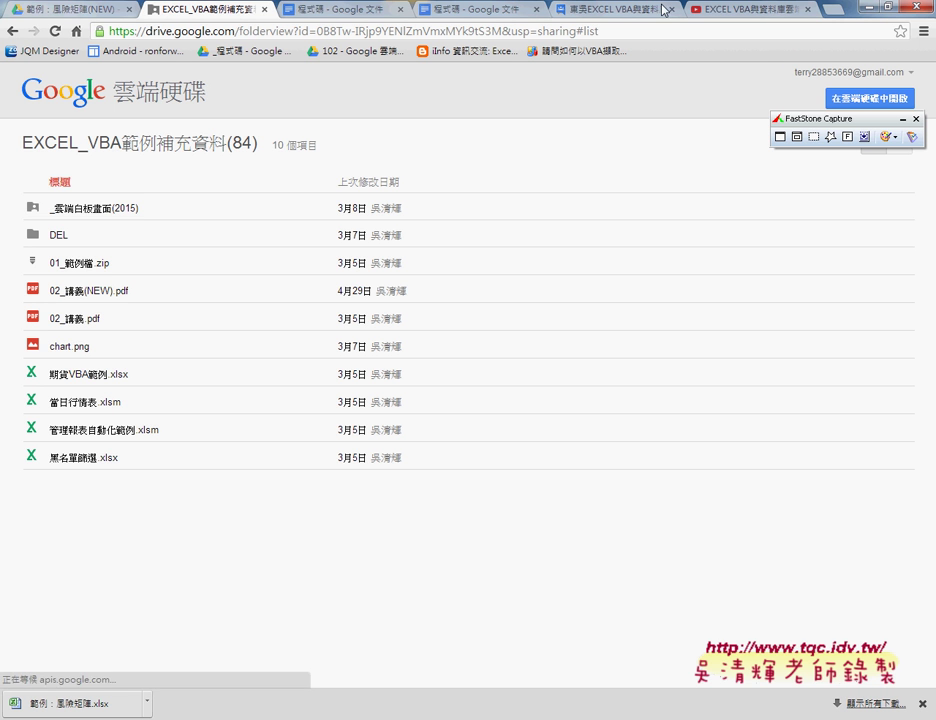
- Open the EXCEL_VBA範例補充資料(84) folder in full Google Drive and show its actions menu
left_click(868, 104)
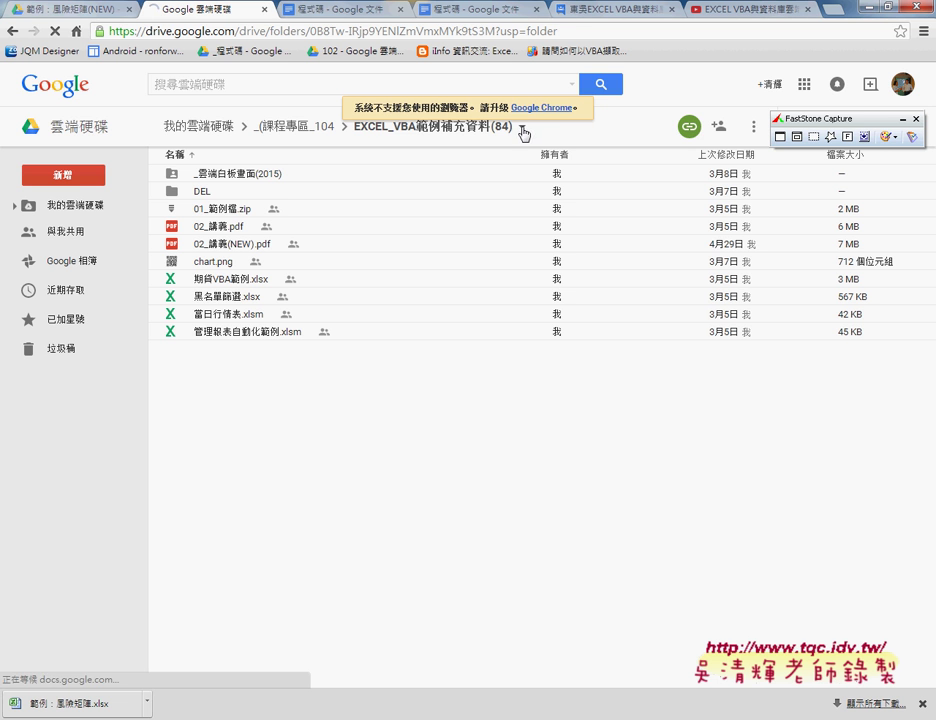
left_click(524, 133)
left_click(553, 178)
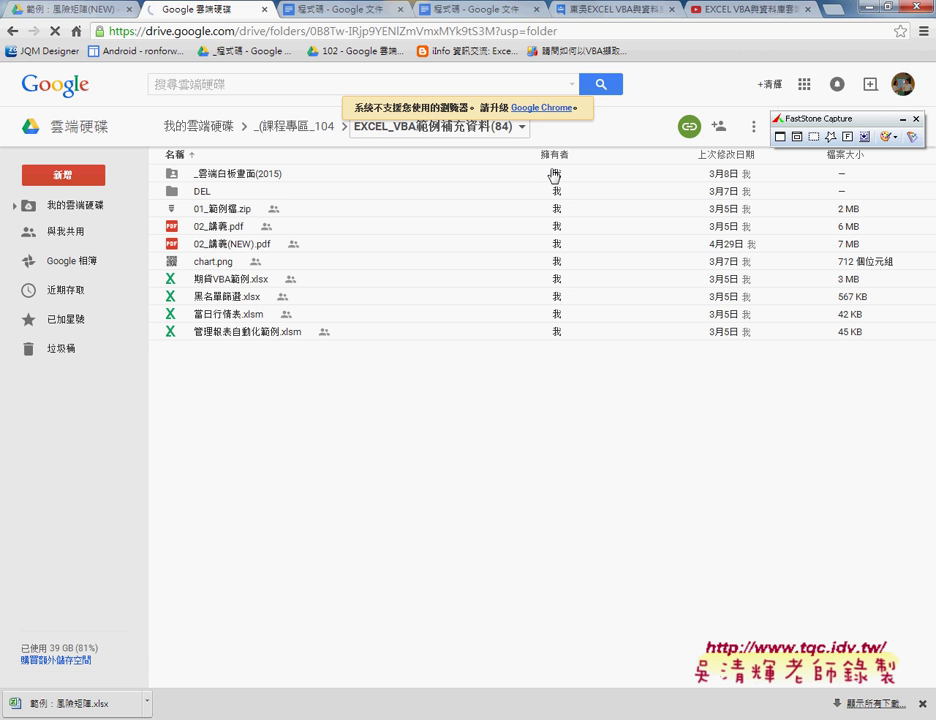
left_click(524, 133)
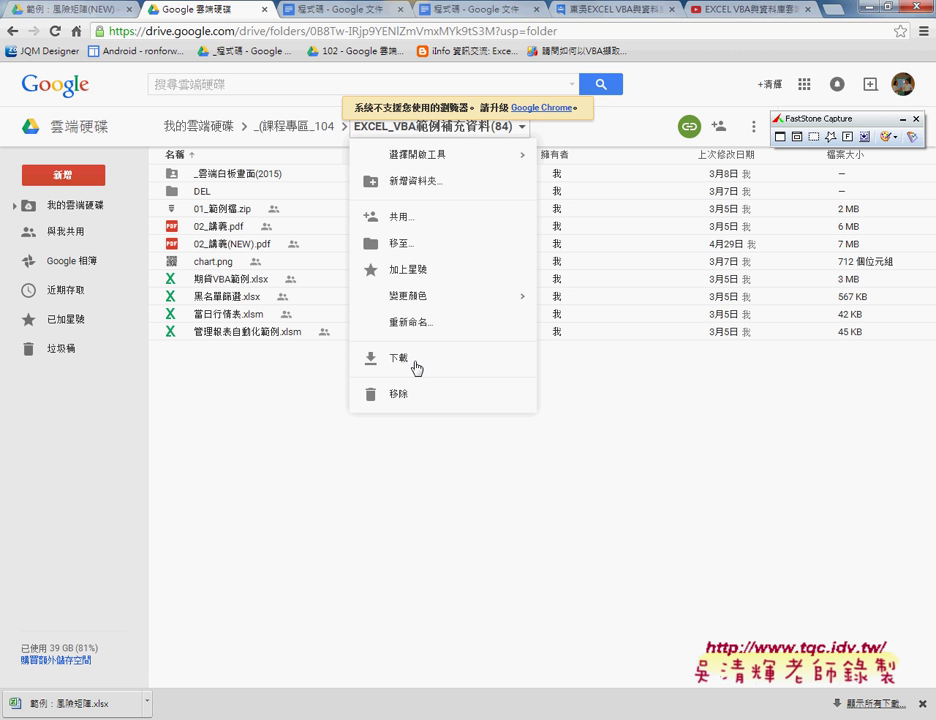